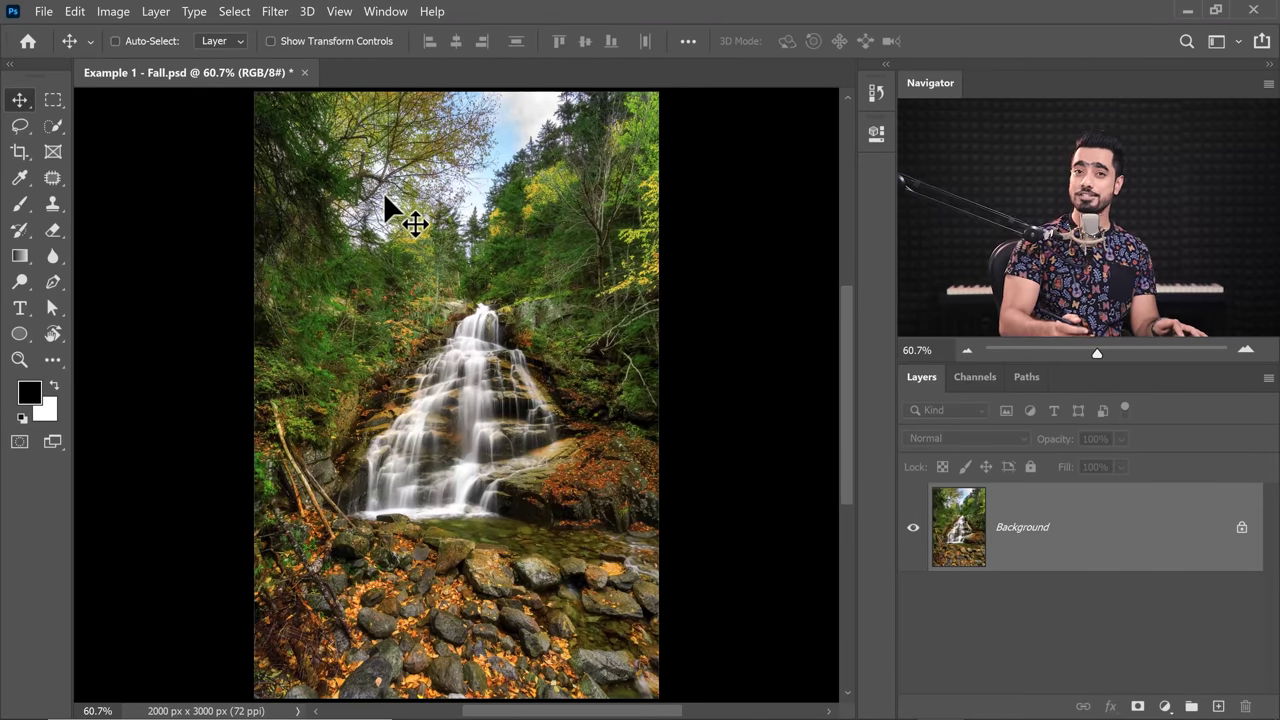
Step: Open Pro Panel from Window > Extensions and dock it beside the right-side panels
click(386, 11)
mouse_move(460, 91)
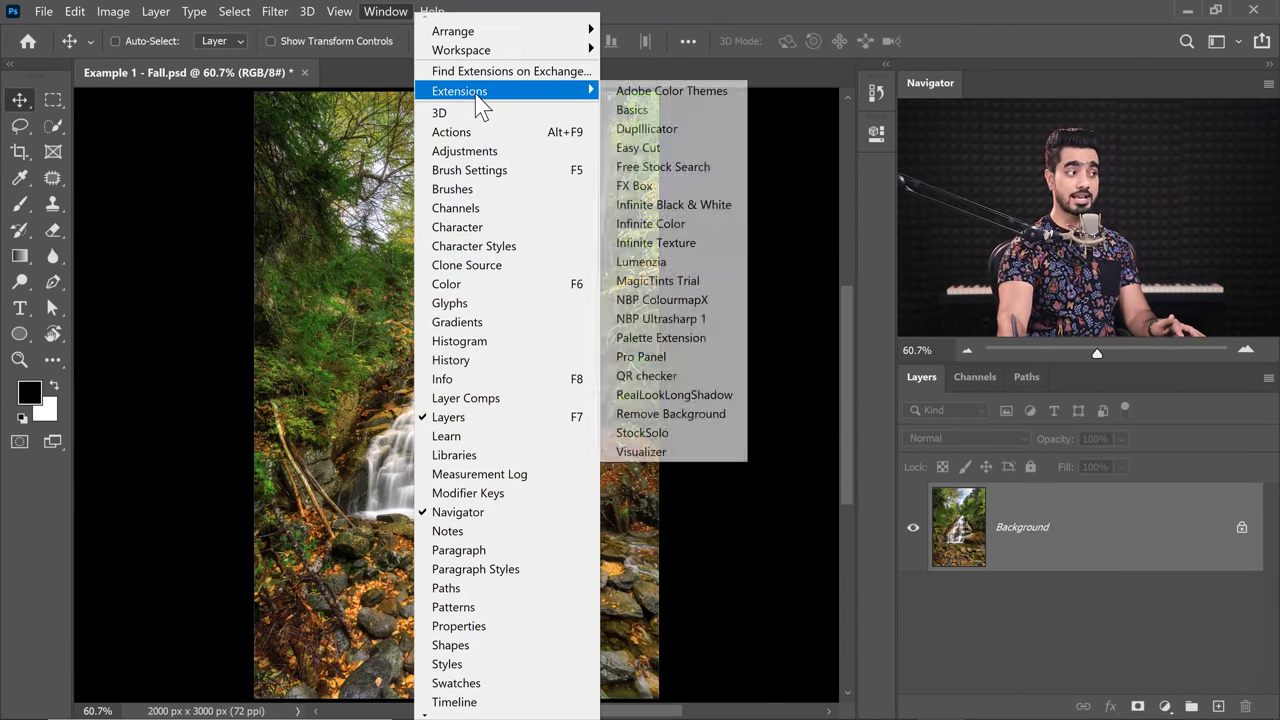
click(652, 357)
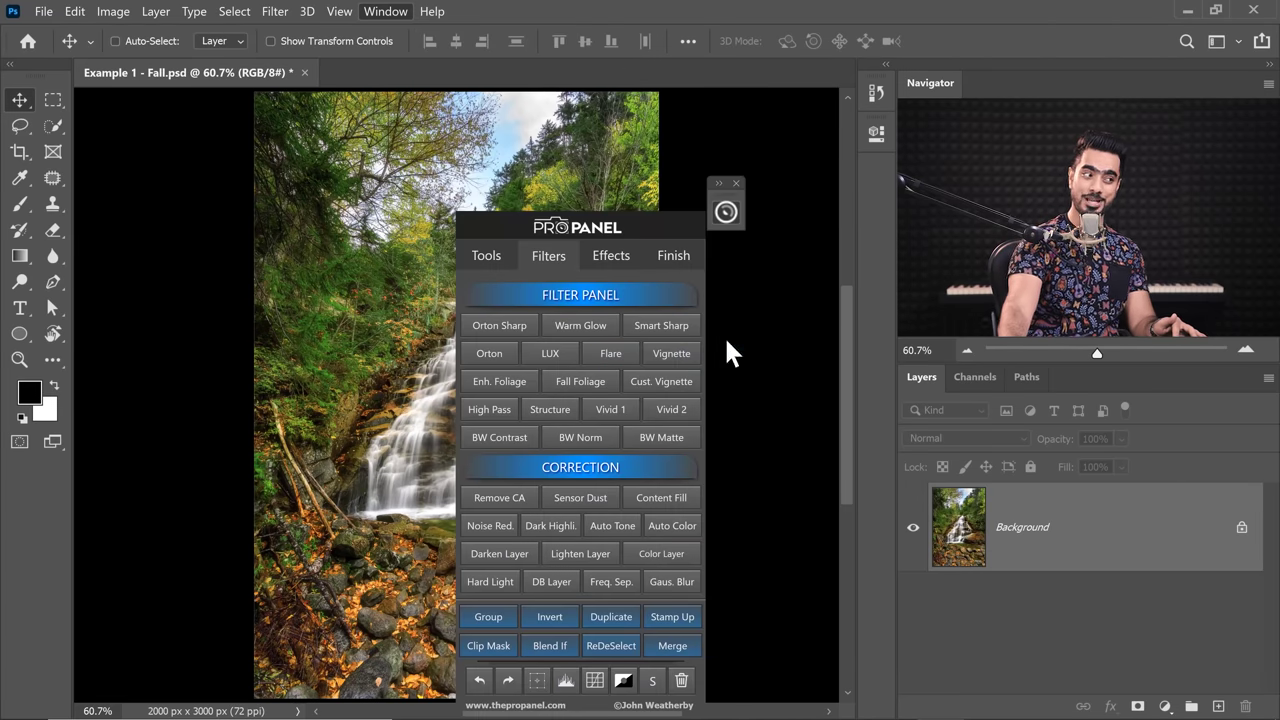
mouse_move(568, 190)
mouse_down()
mouse_move(800, 220)
mouse_move(870, 170)
mouse_up()
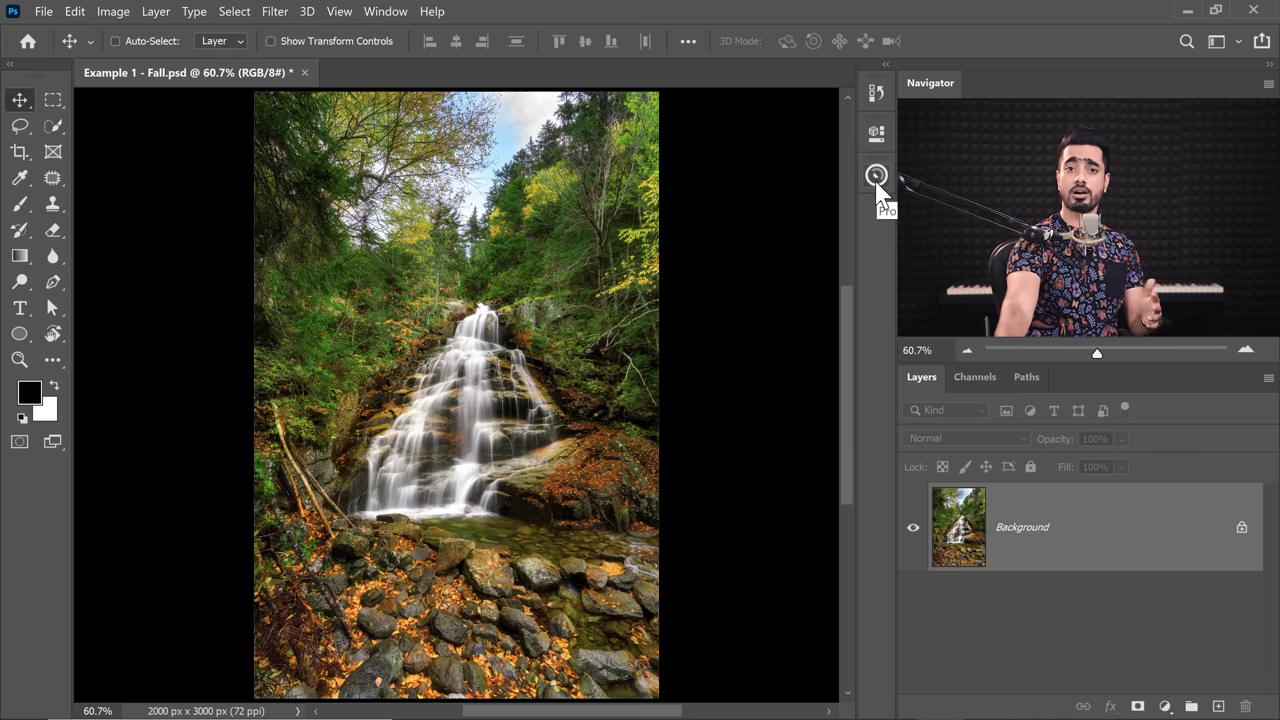
click(877, 178)
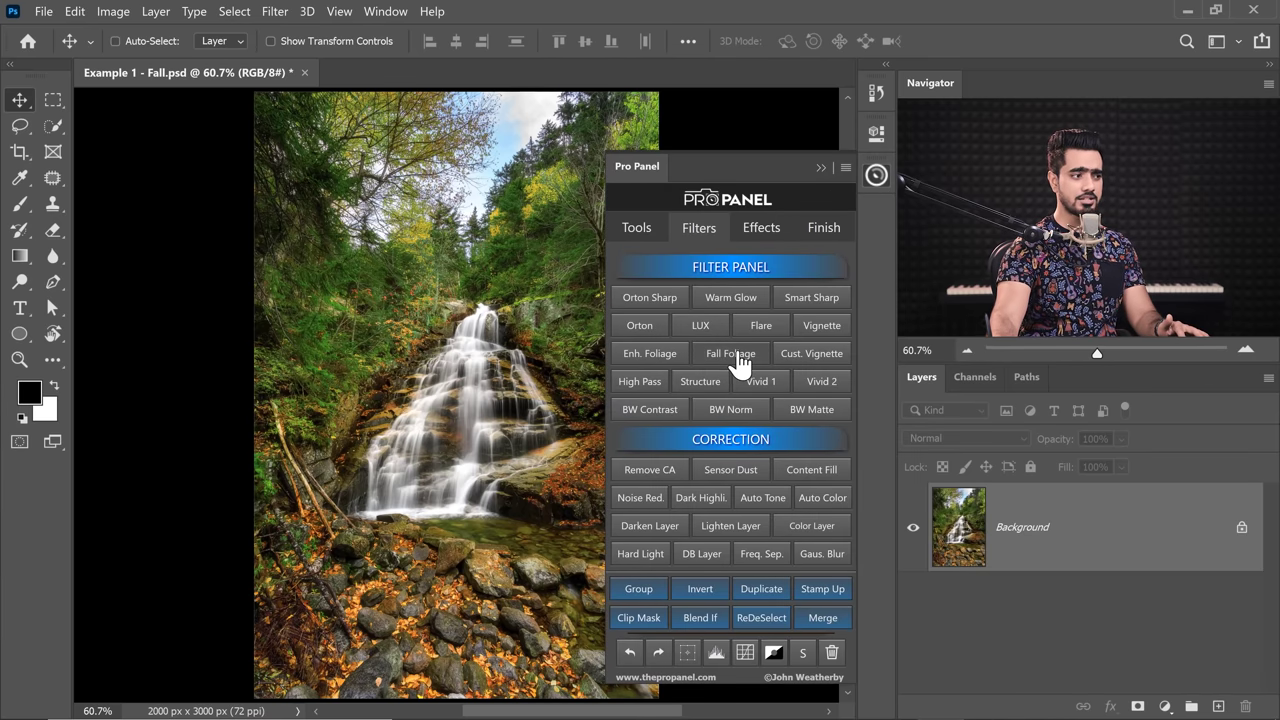
Step: Apply the Fall Foliage filter and set its layer opacity to 80%
click(731, 353)
click(821, 167)
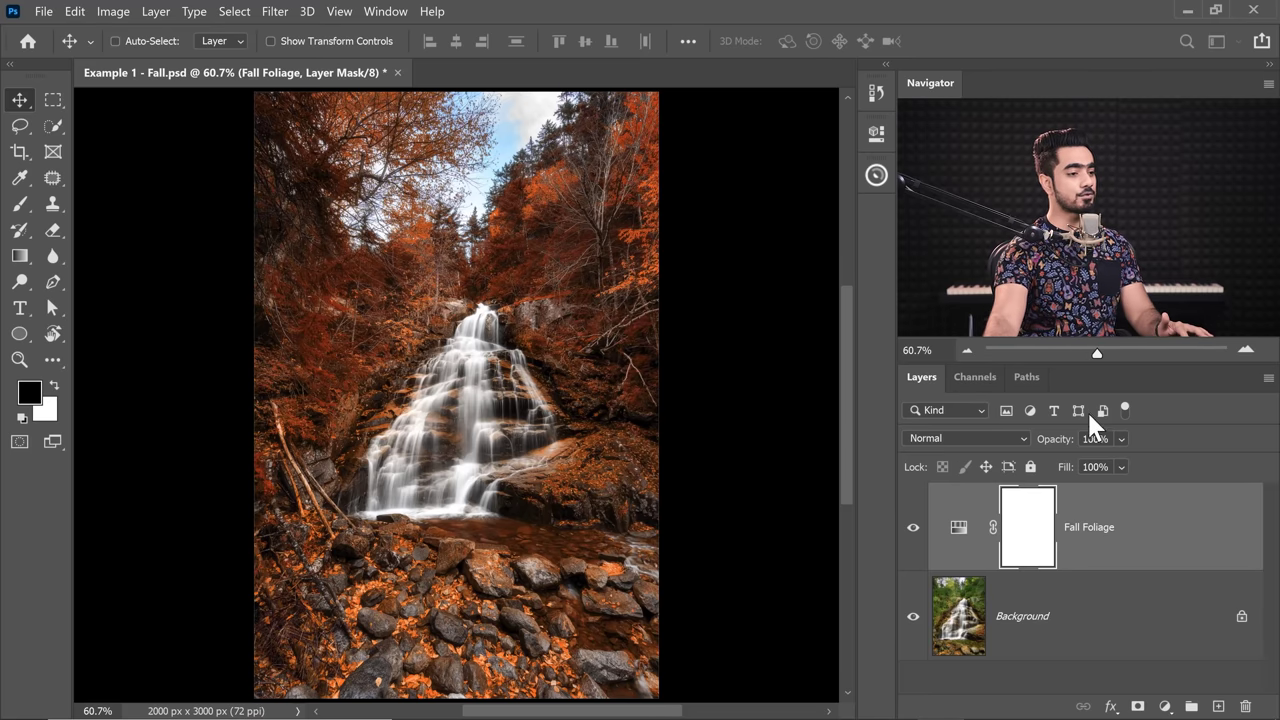
key(8)
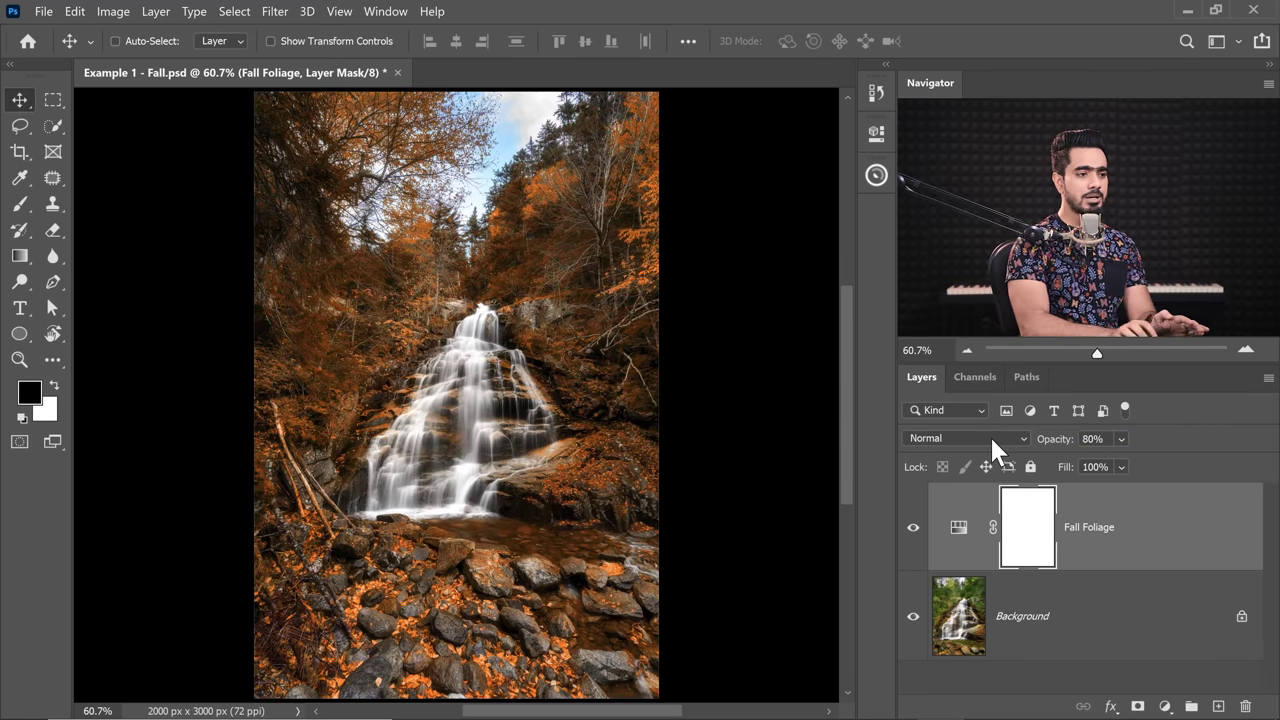
Step: Inspect the Greens range in the Fall Foliage Hue/Saturation settings
double_click(958, 527)
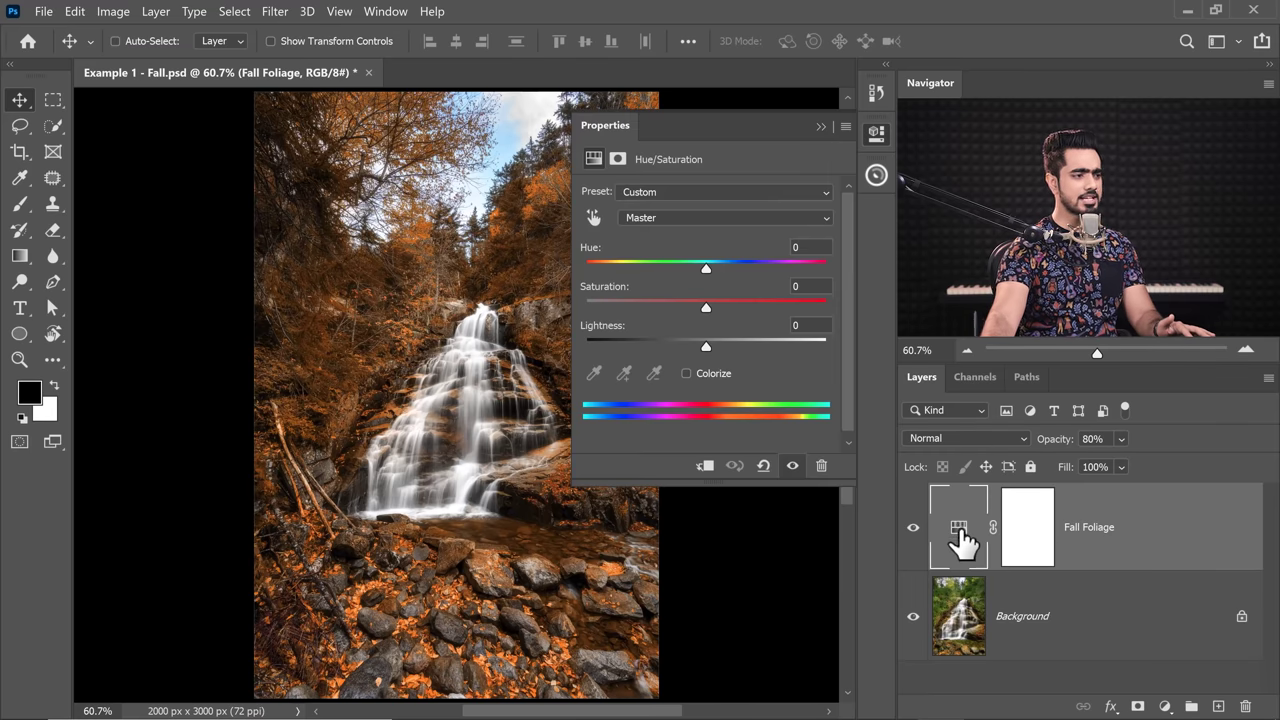
click(686, 218)
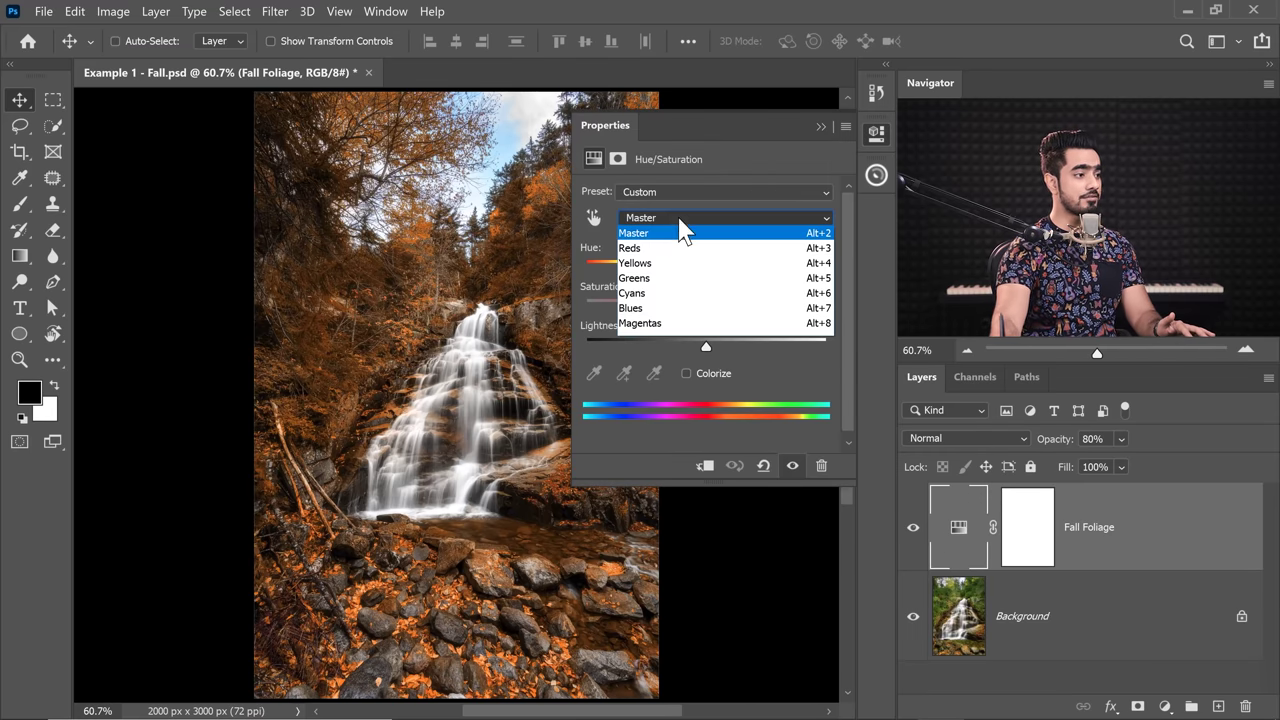
click(663, 281)
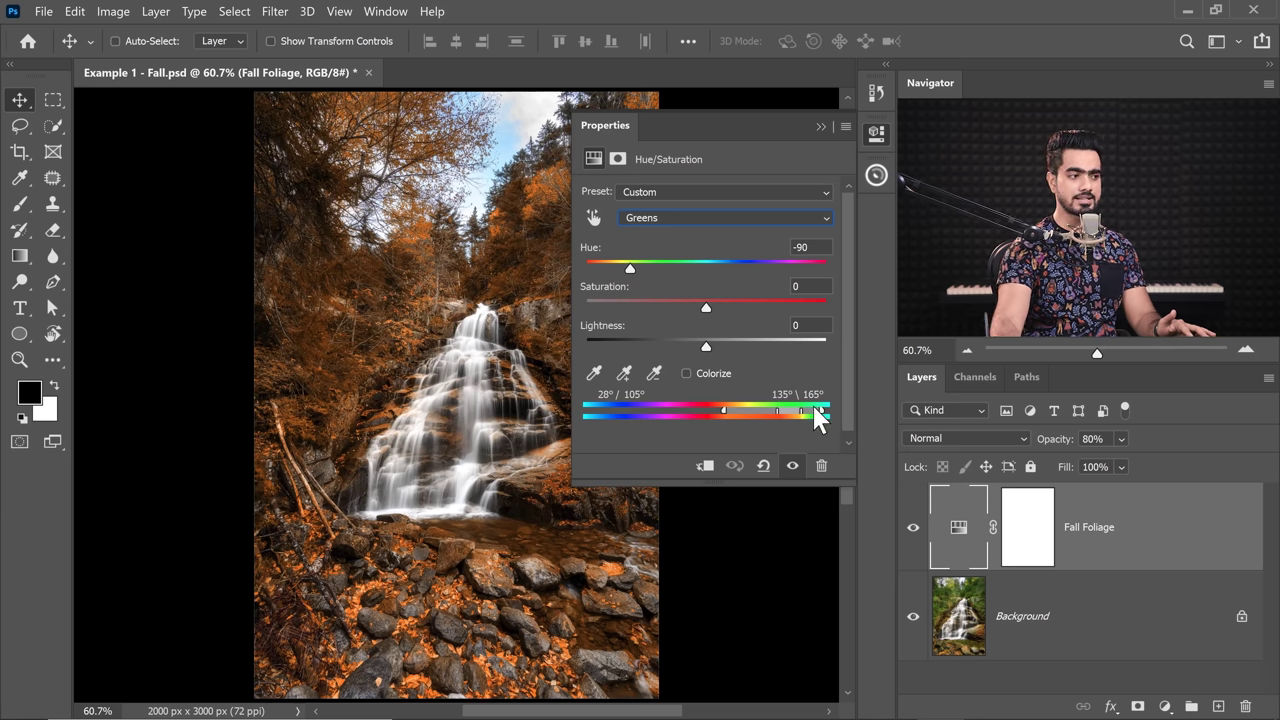
click(821, 126)
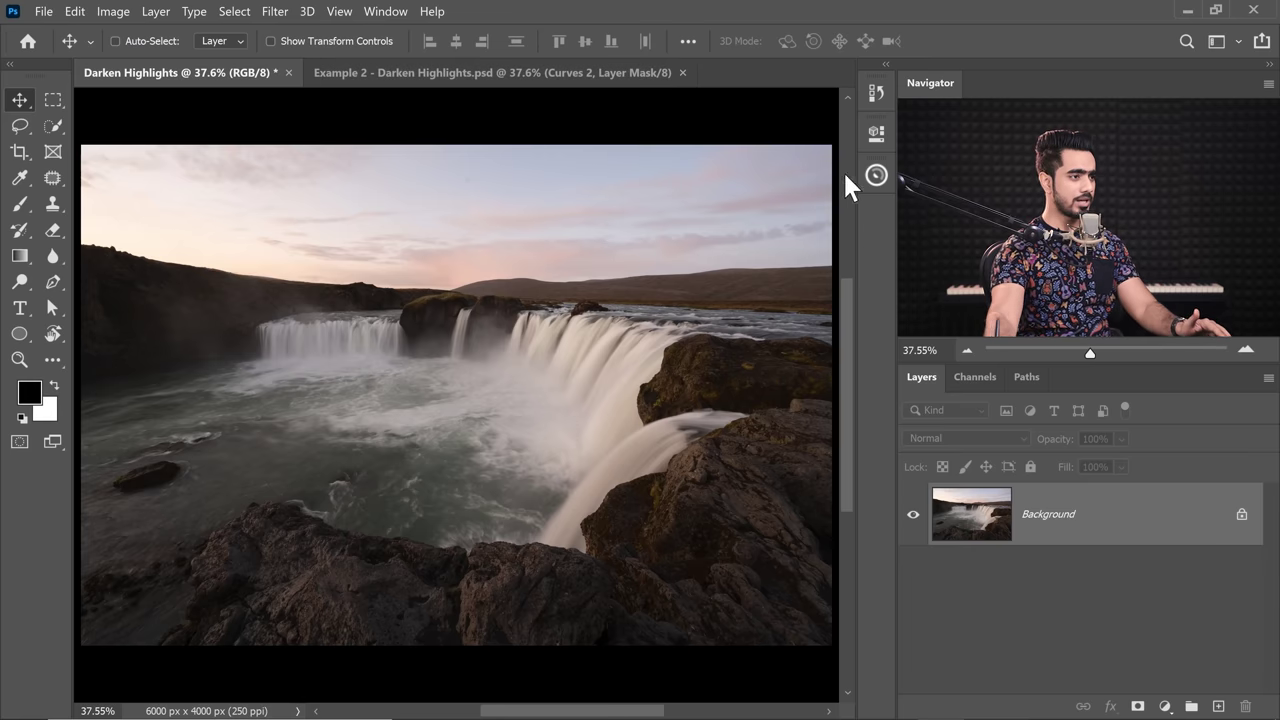
Step: Preview the D 1 and D 2 darks luminosity masks, then add a Curves adjustment through them
click(874, 178)
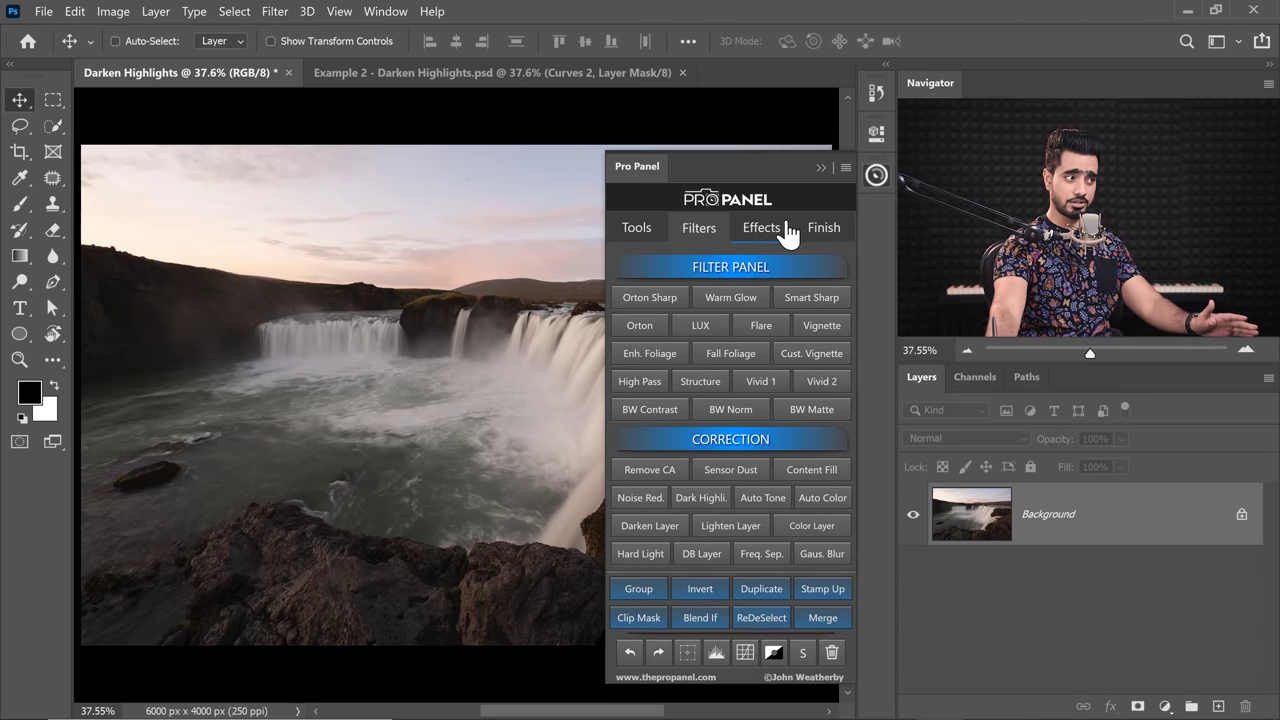
click(636, 229)
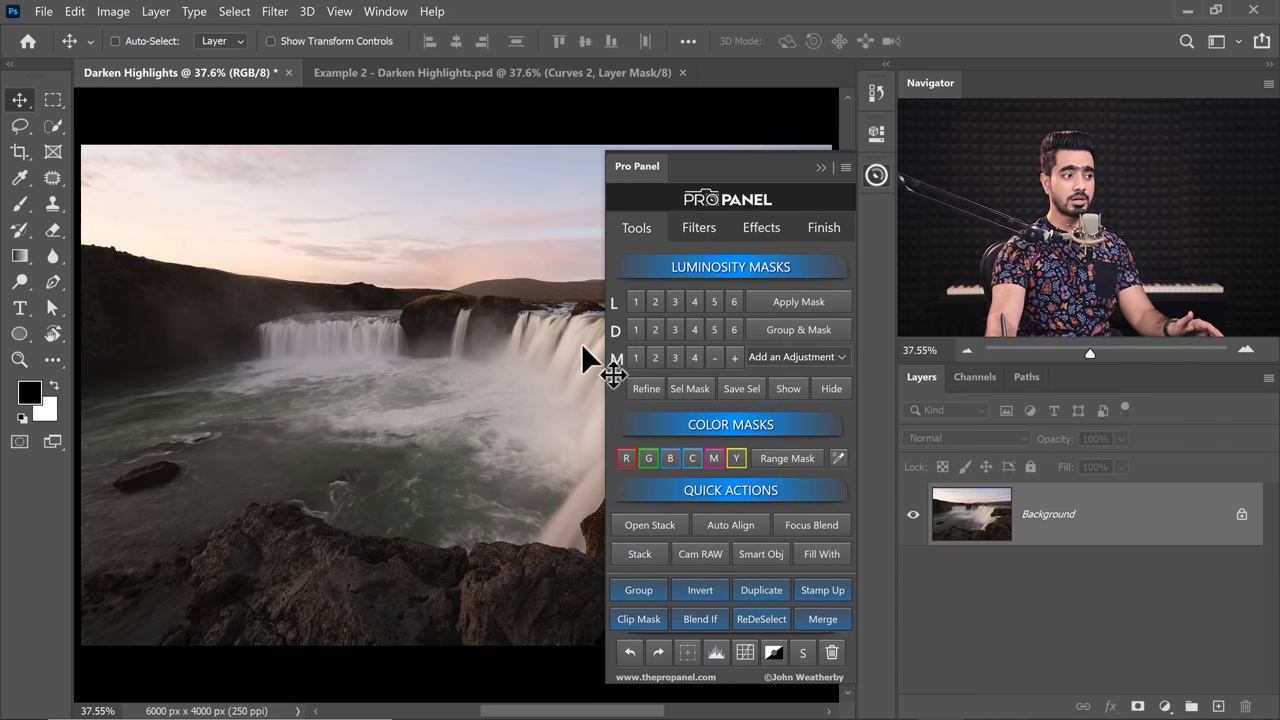
click(635, 336)
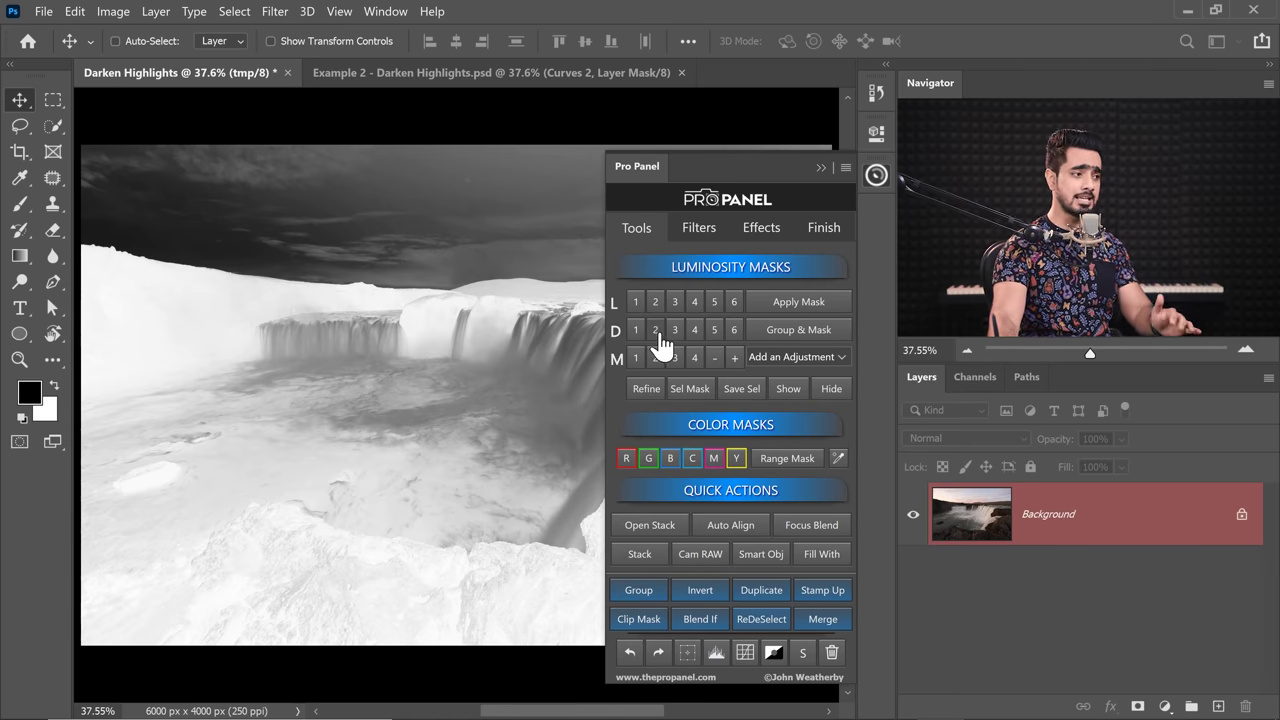
click(655, 331)
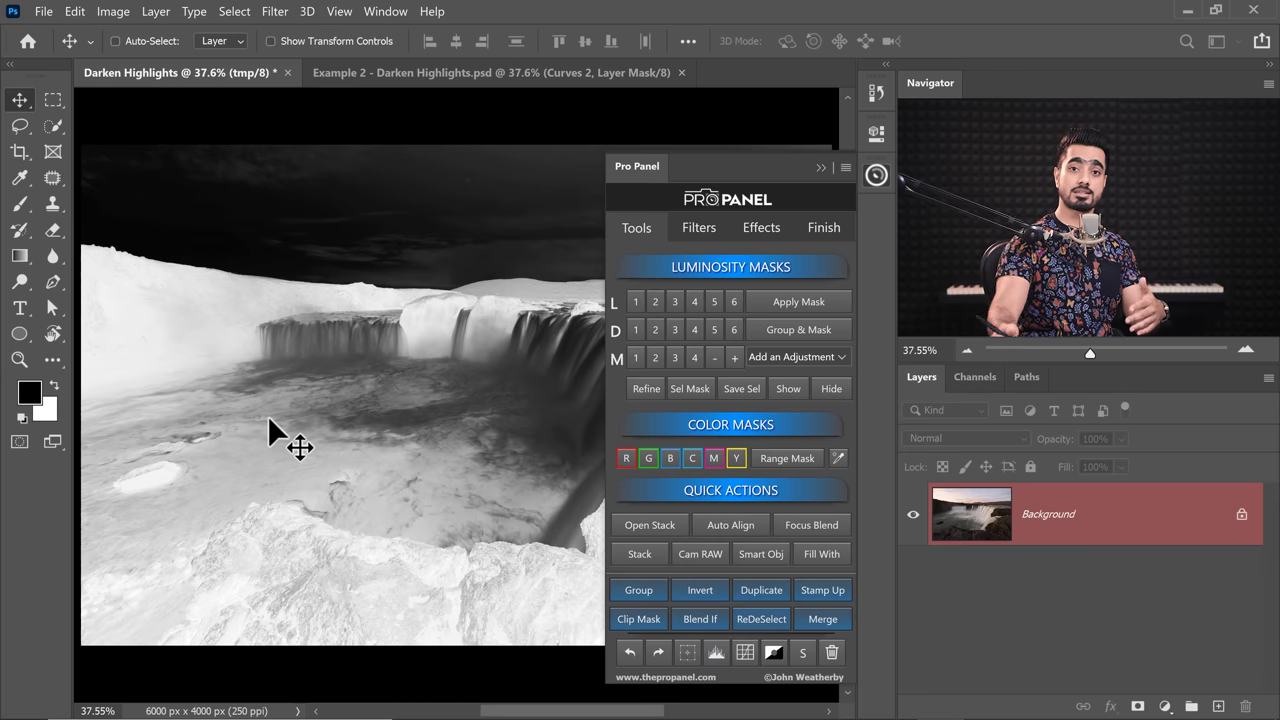
click(802, 366)
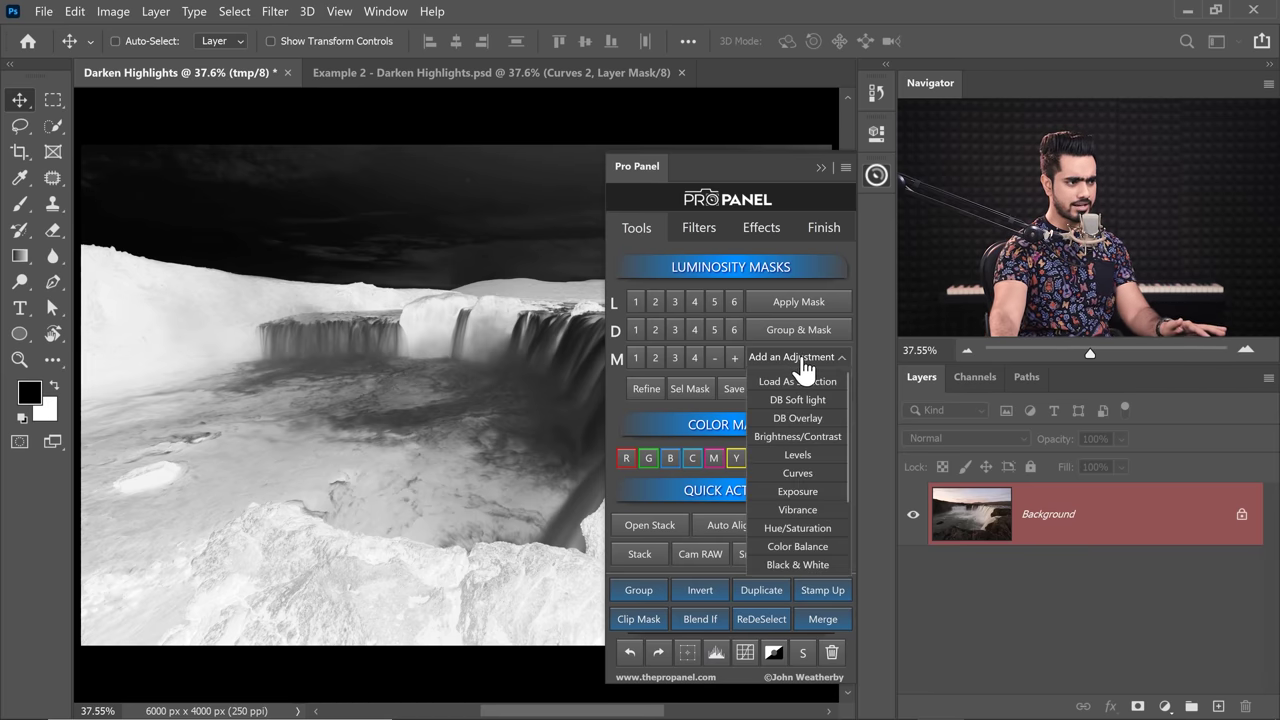
click(799, 473)
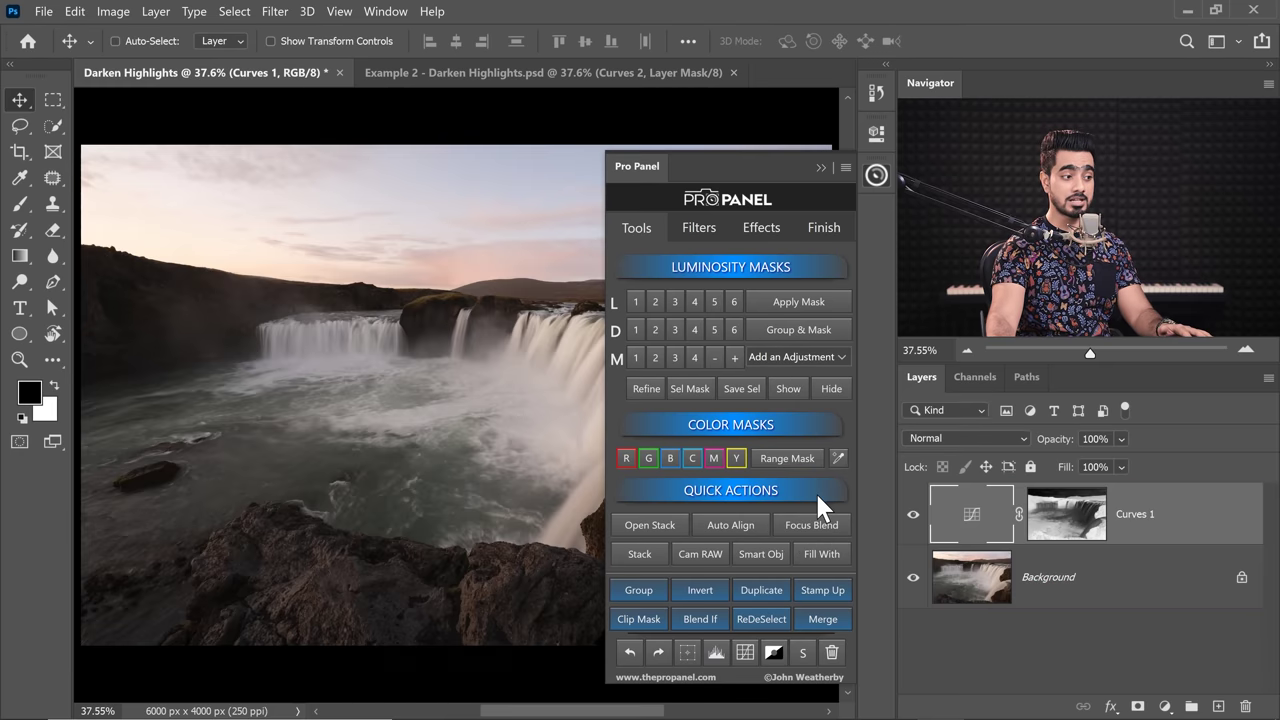
Step: Bend the Curves 1 curve upward to brighten the dark tones and compare it
click(820, 169)
double_click(975, 520)
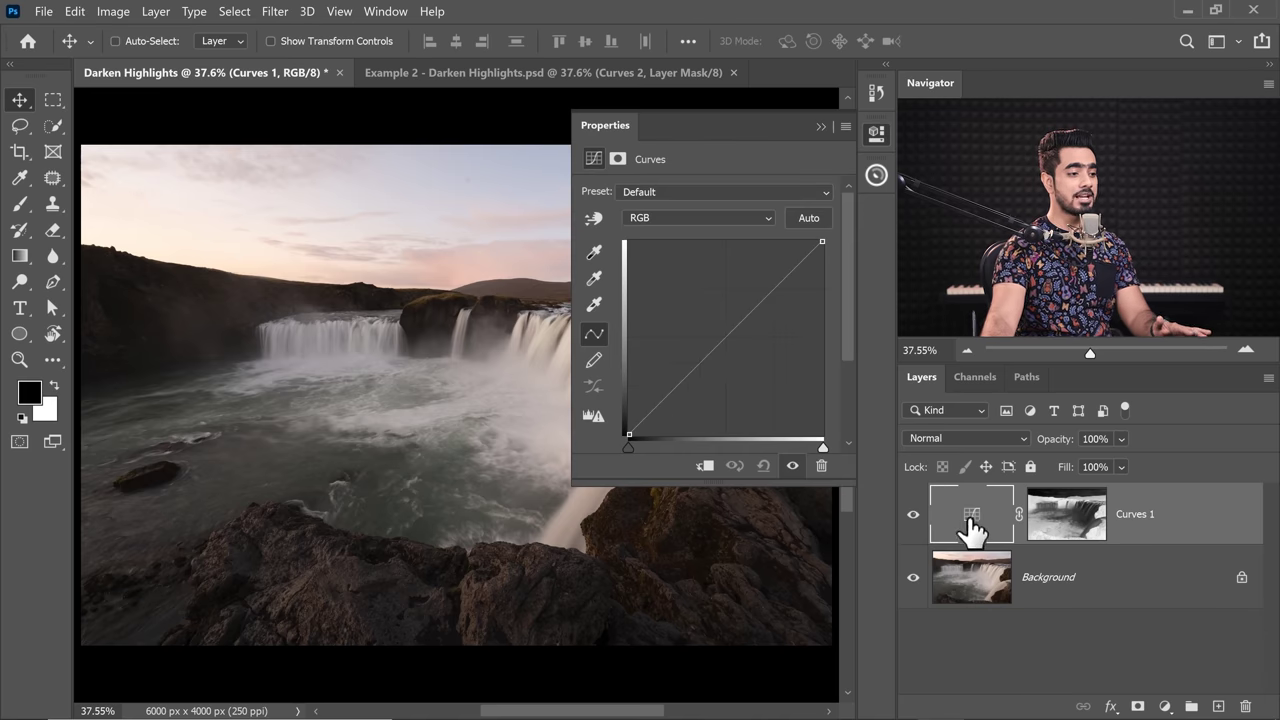
click(730, 330)
drag(718, 315, 715, 313)
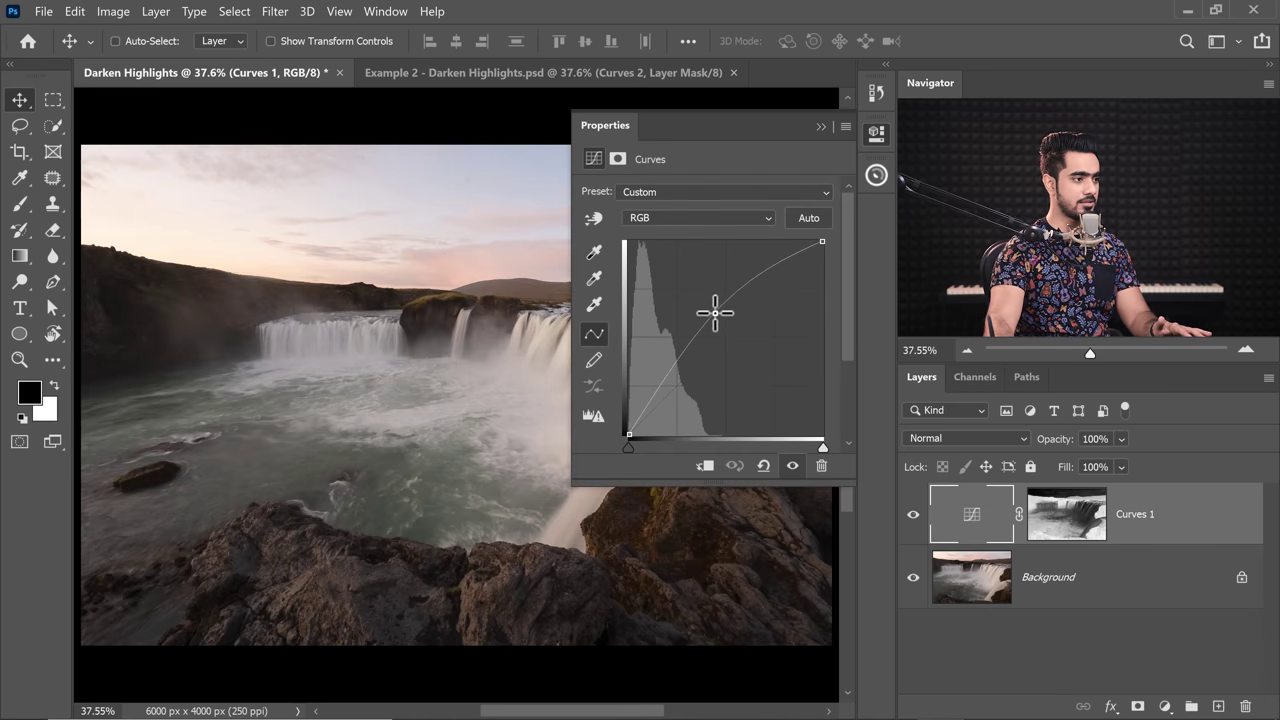
click(820, 127)
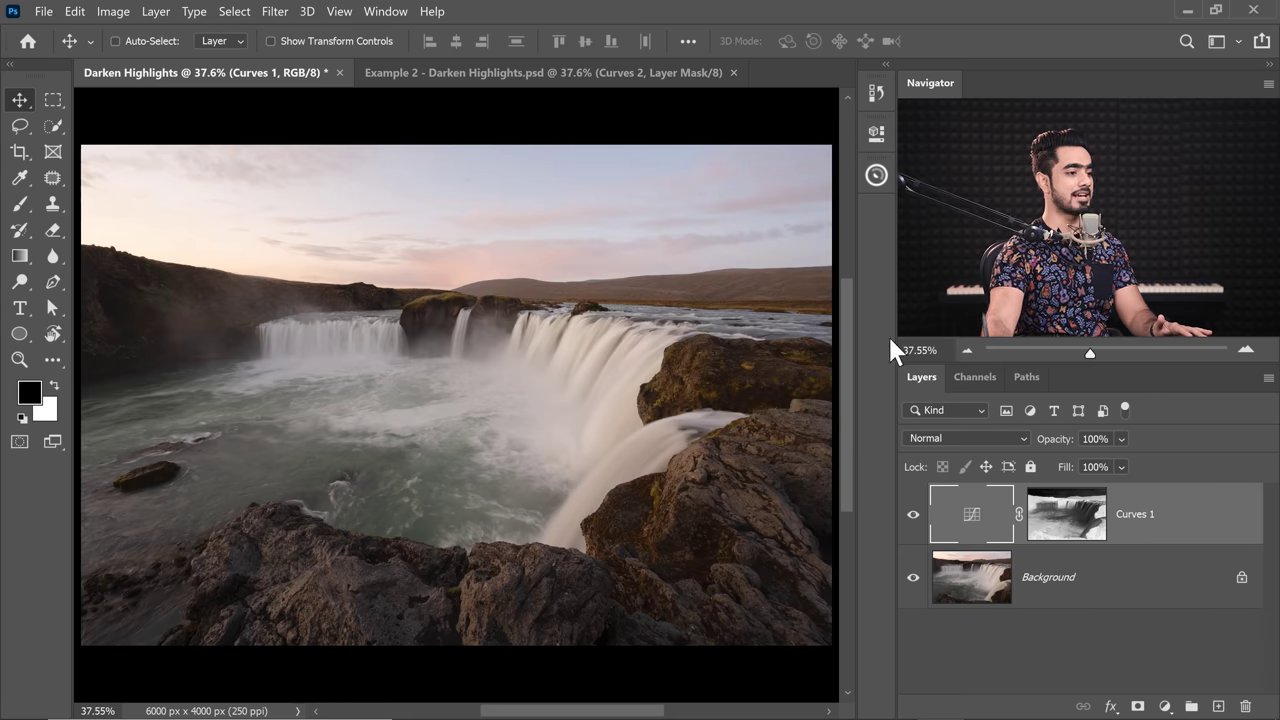
click(915, 515)
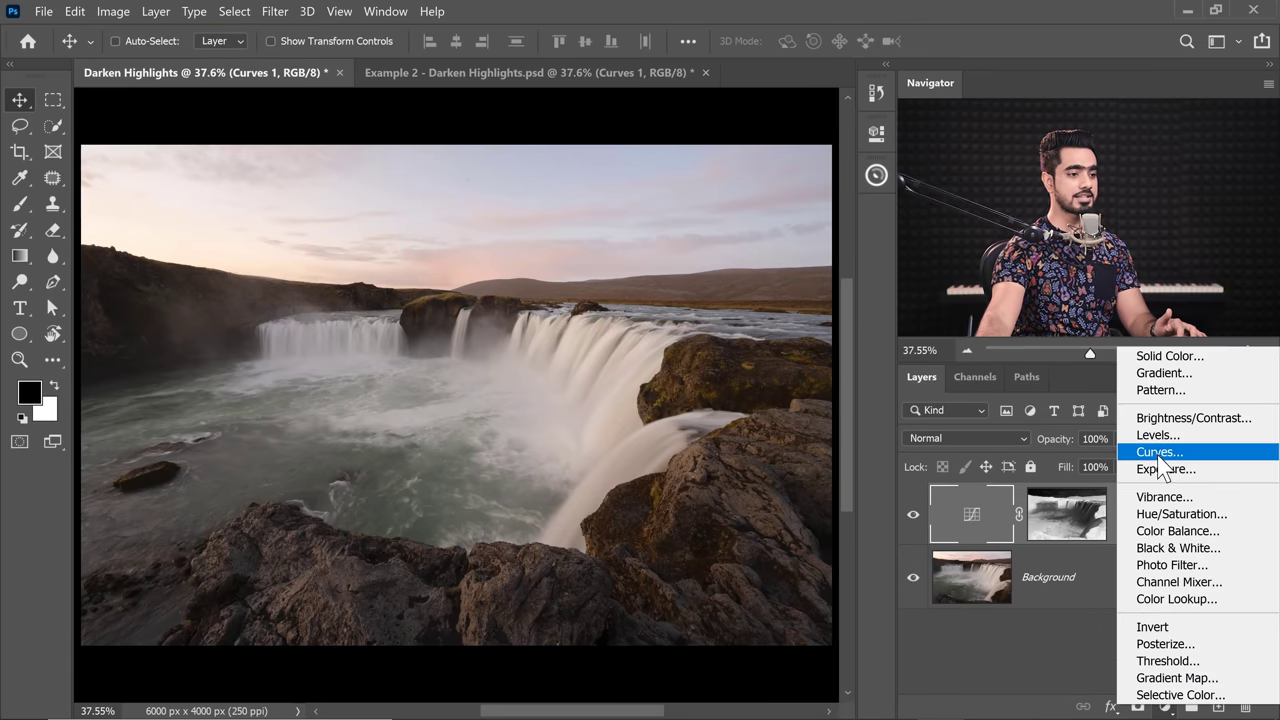
Step: Add an unmasked Curves 2 layer with a raised curve to brighten the whole image
click(1150, 452)
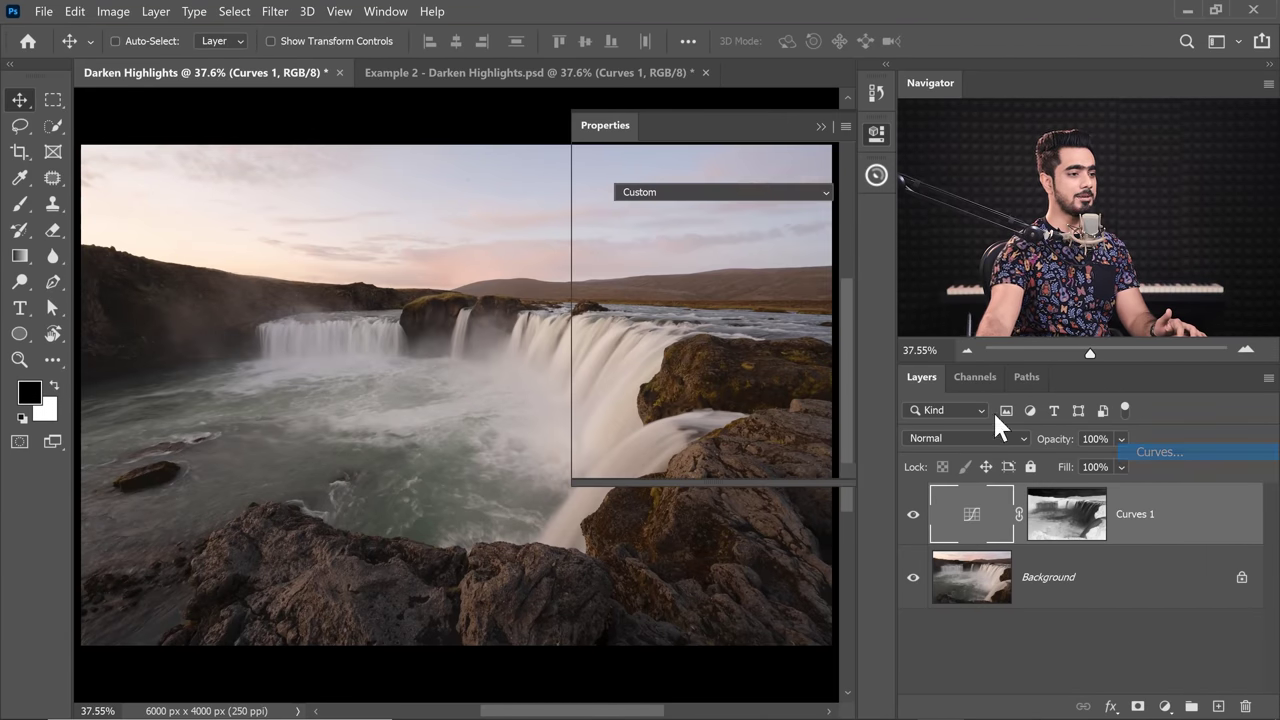
click(752, 296)
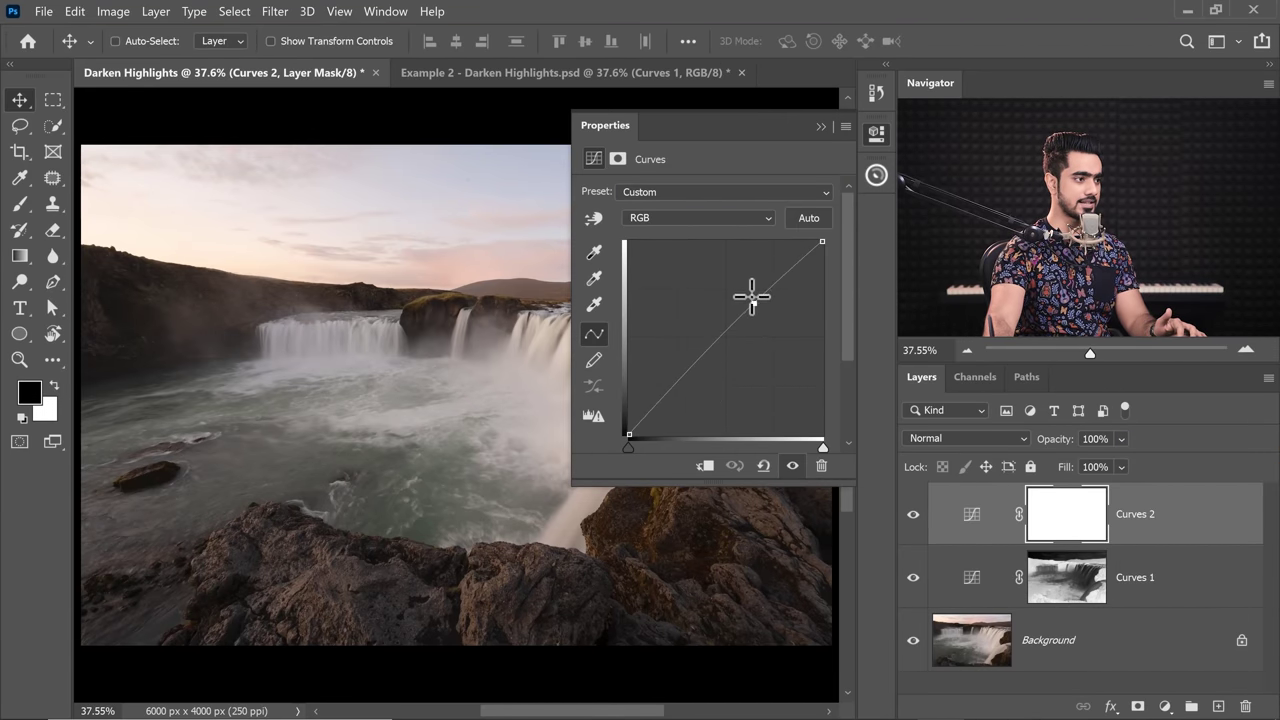
drag(752, 296, 750, 291)
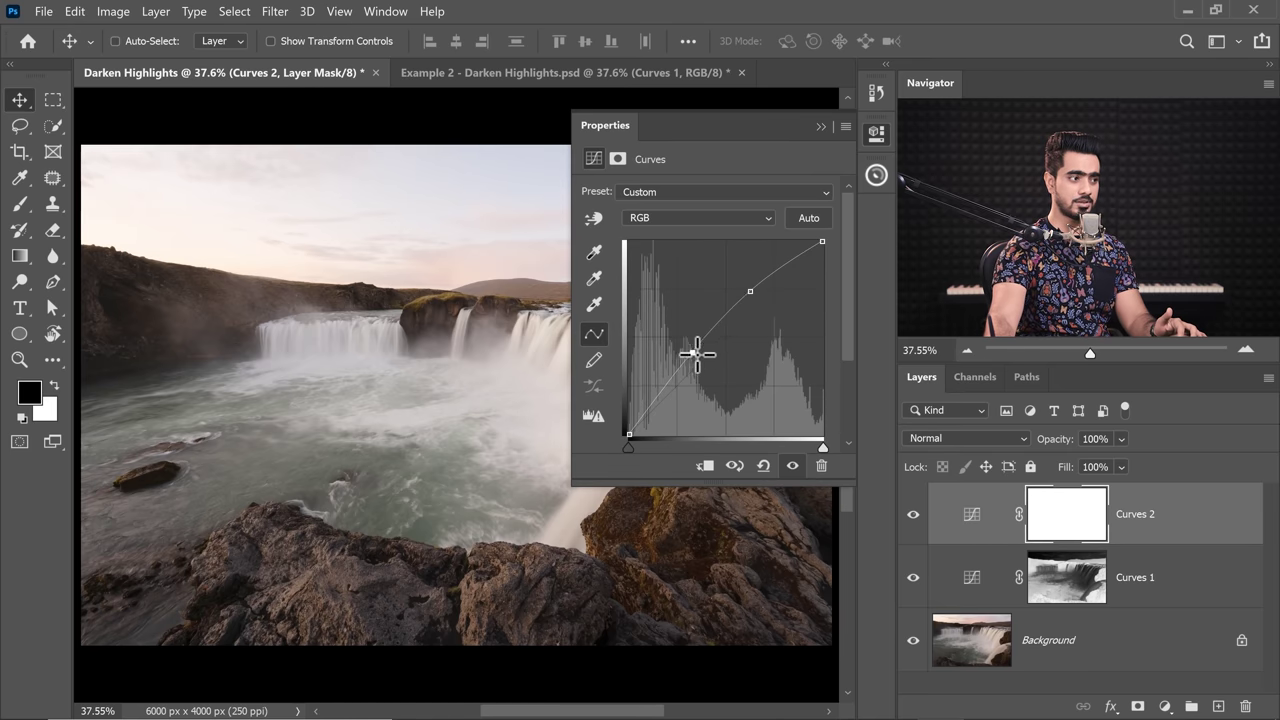
click(820, 126)
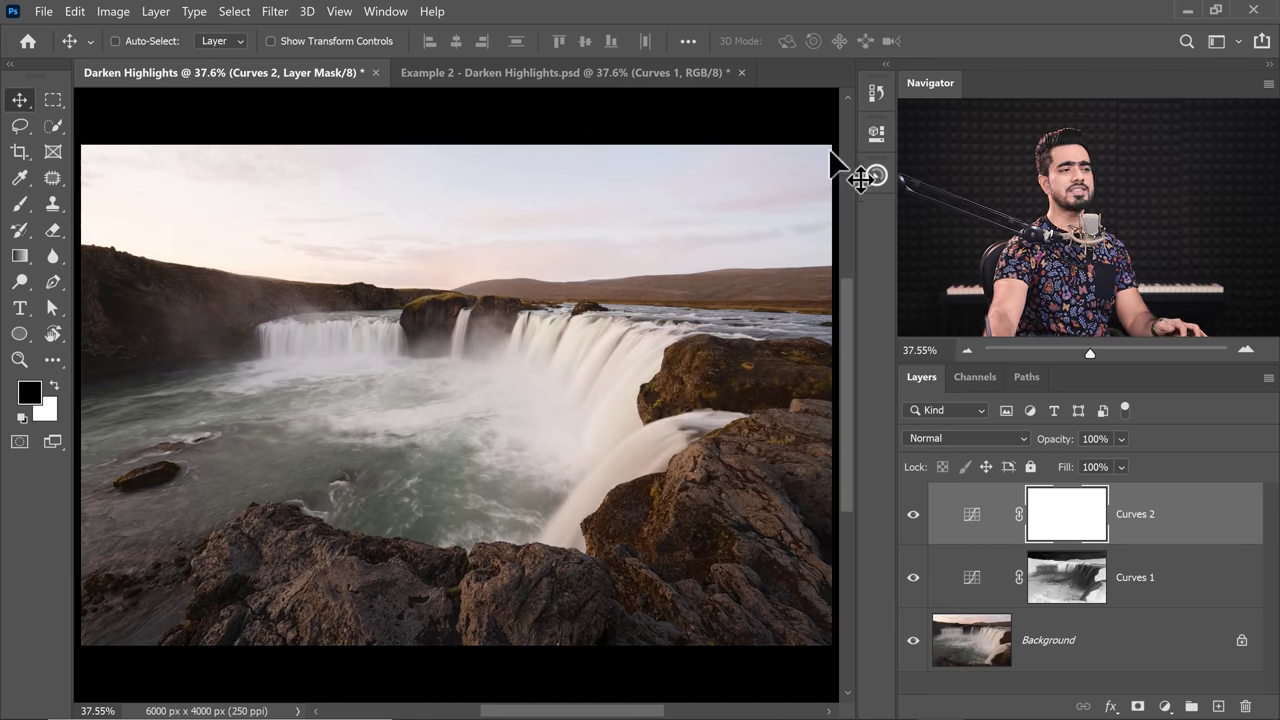
alt+click(913, 640)
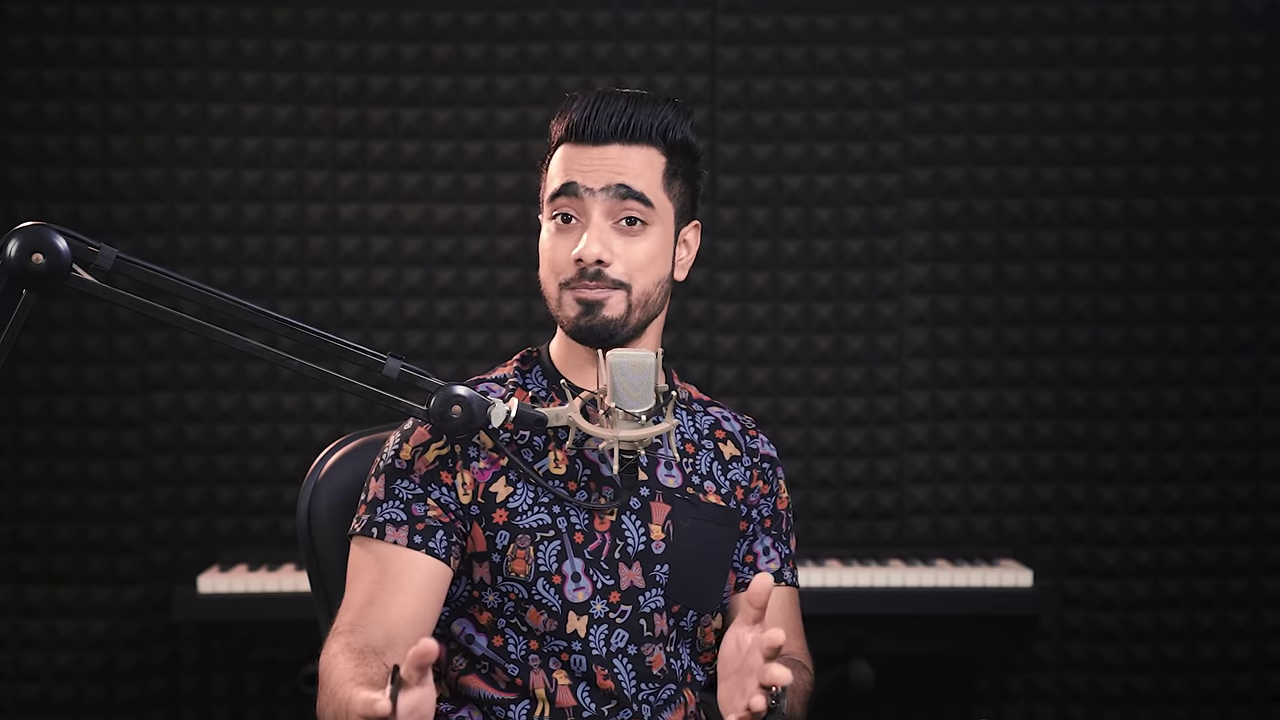
click(876, 175)
Step: Add a soft-light Darken Highlights layer from Pro Panel Filters and compare it
click(700, 228)
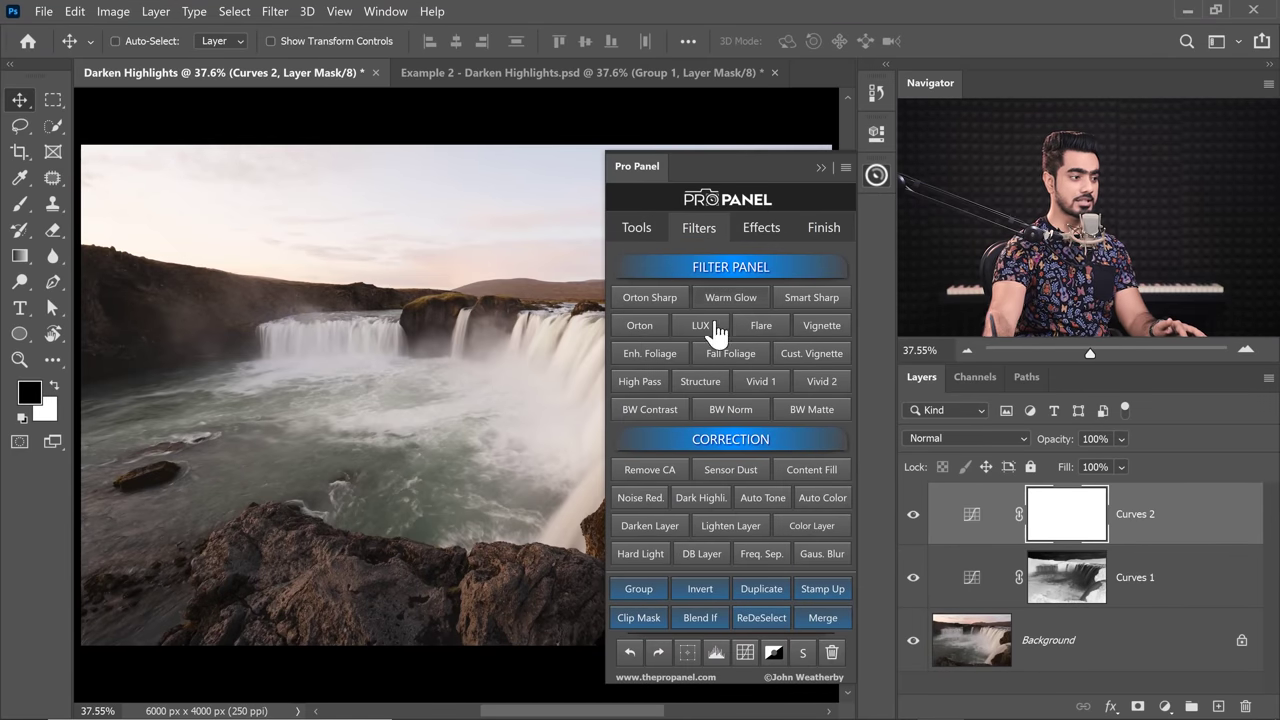
click(708, 499)
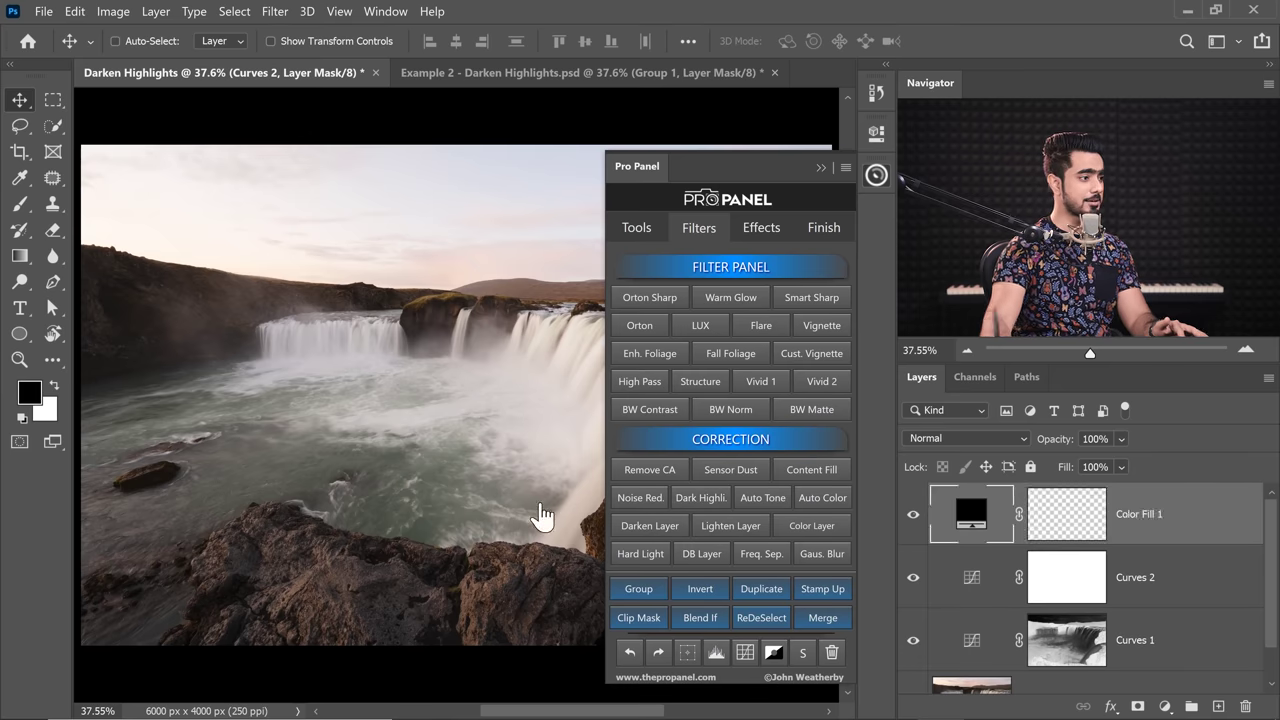
click(876, 175)
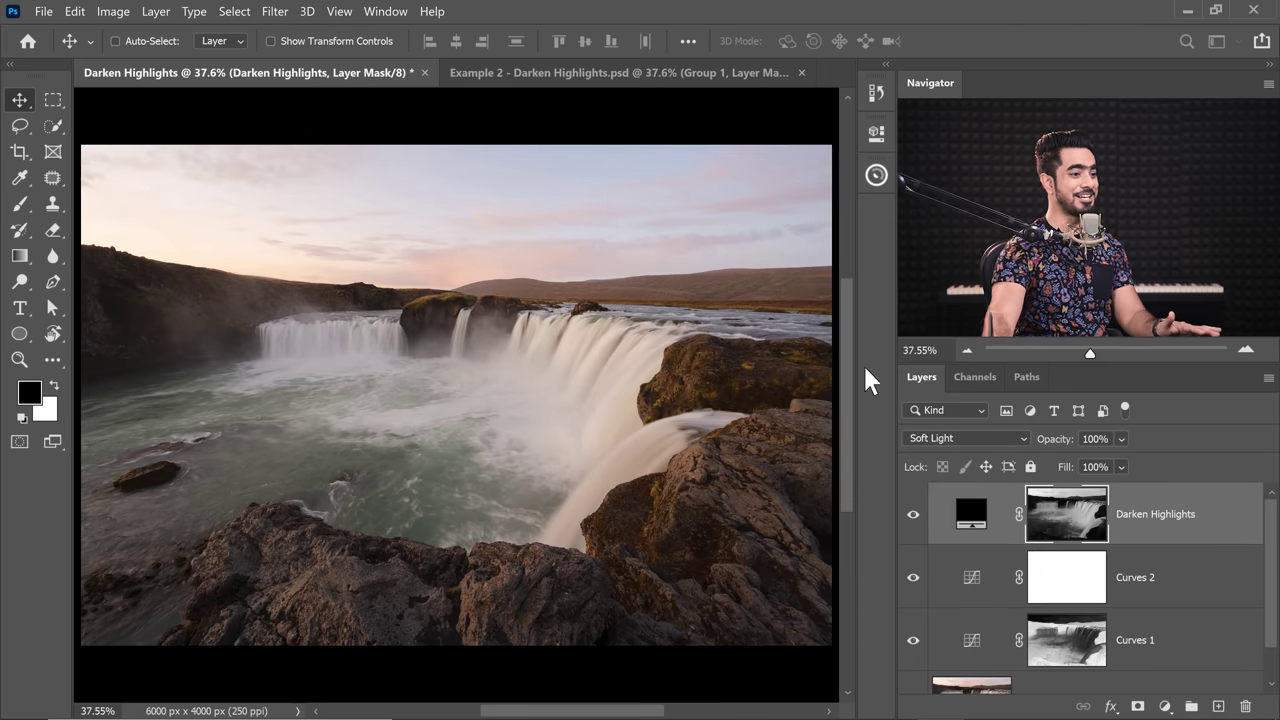
click(913, 514)
click(913, 514)
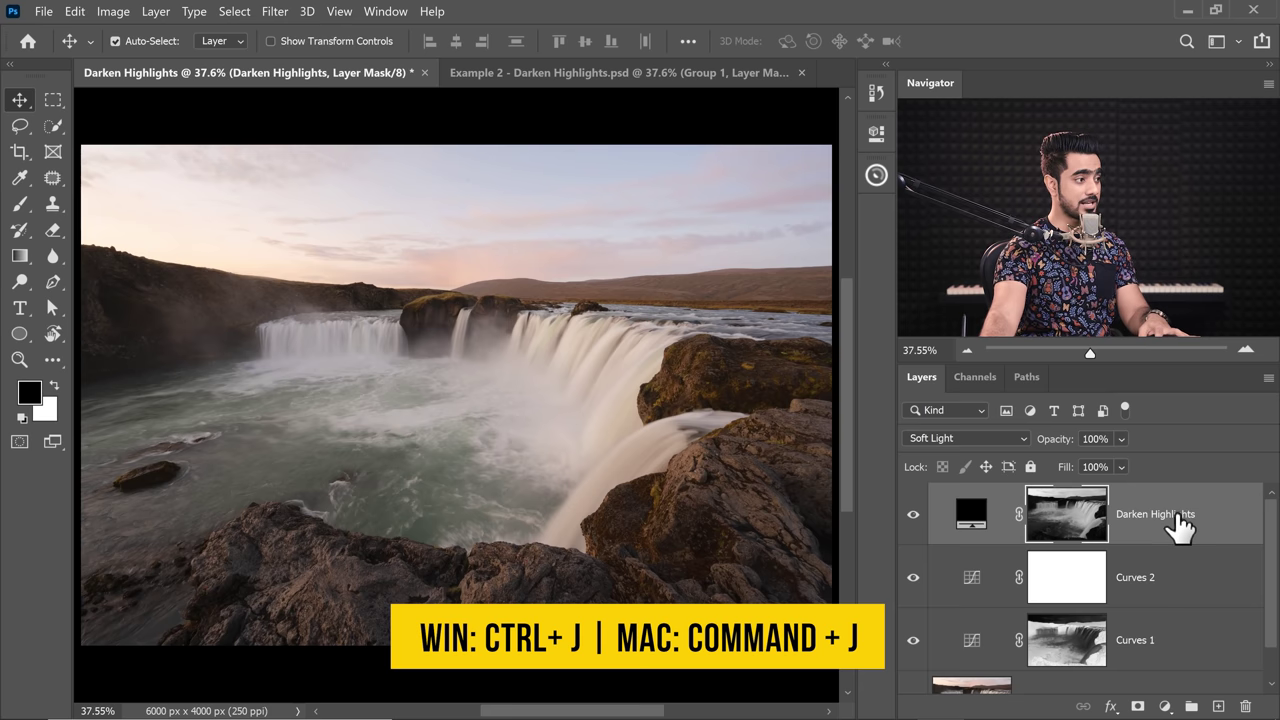
Step: Duplicate Darken Highlights twice and group all three copies as Group 1
key(ctrl+j)
key(ctrl+j)
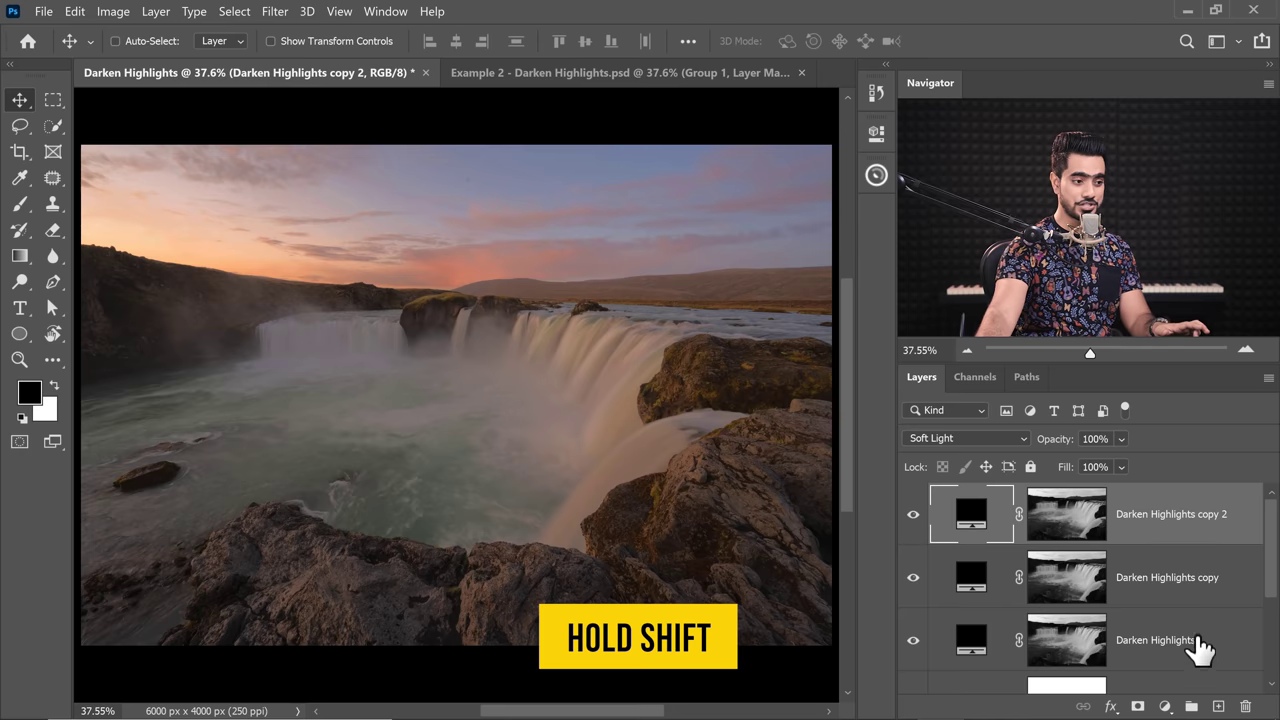
shift+click(1198, 648)
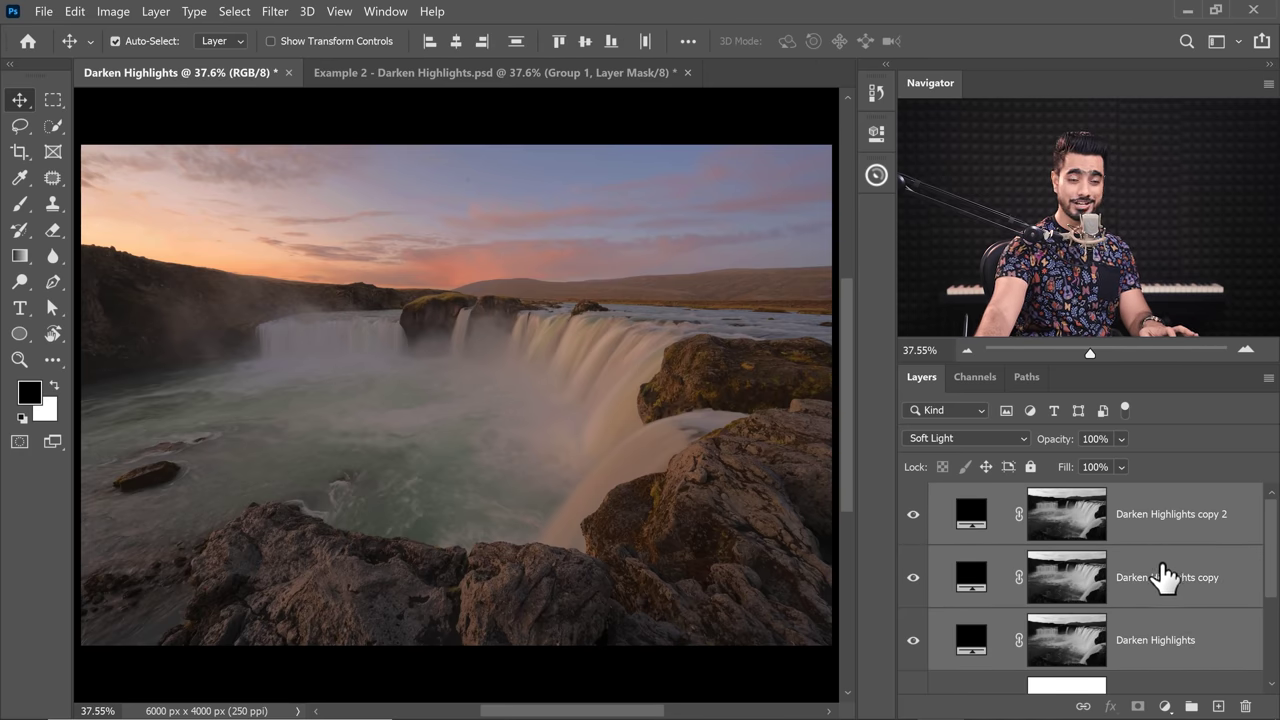
key(ctrl+g)
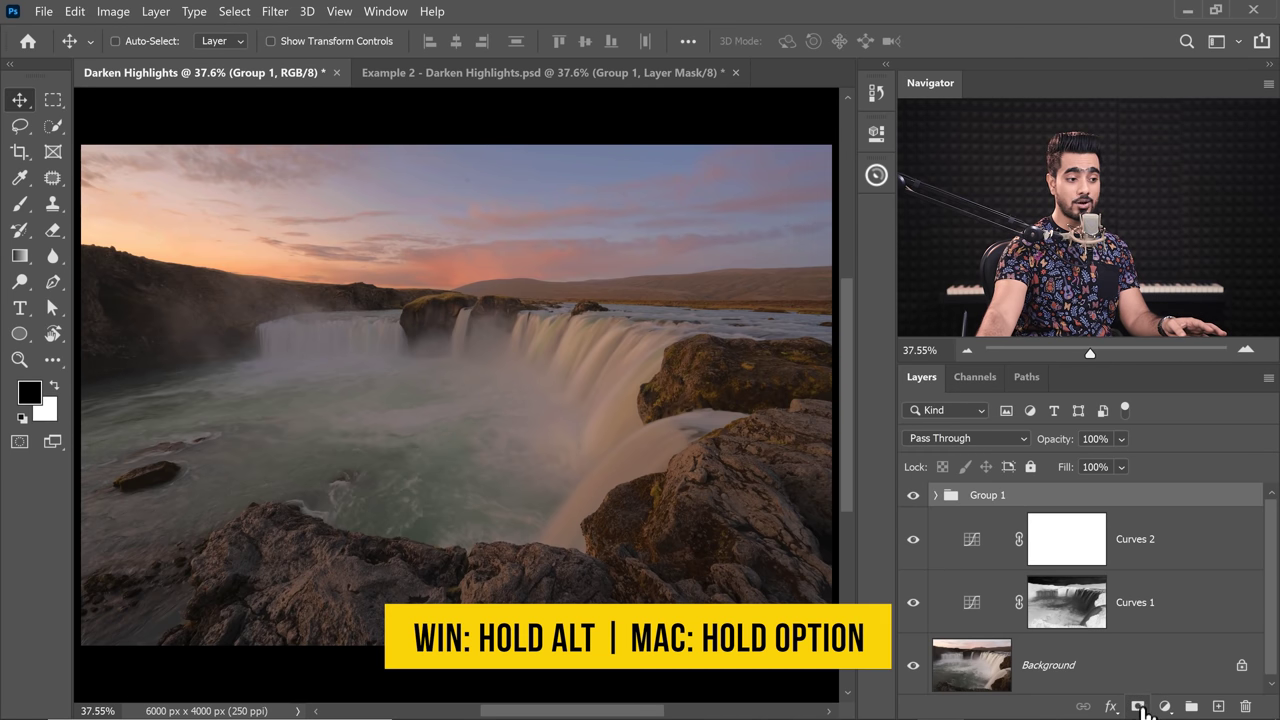
Step: Give Group 1 a black mask and paint white across the sky to reveal it
alt+click(1138, 706)
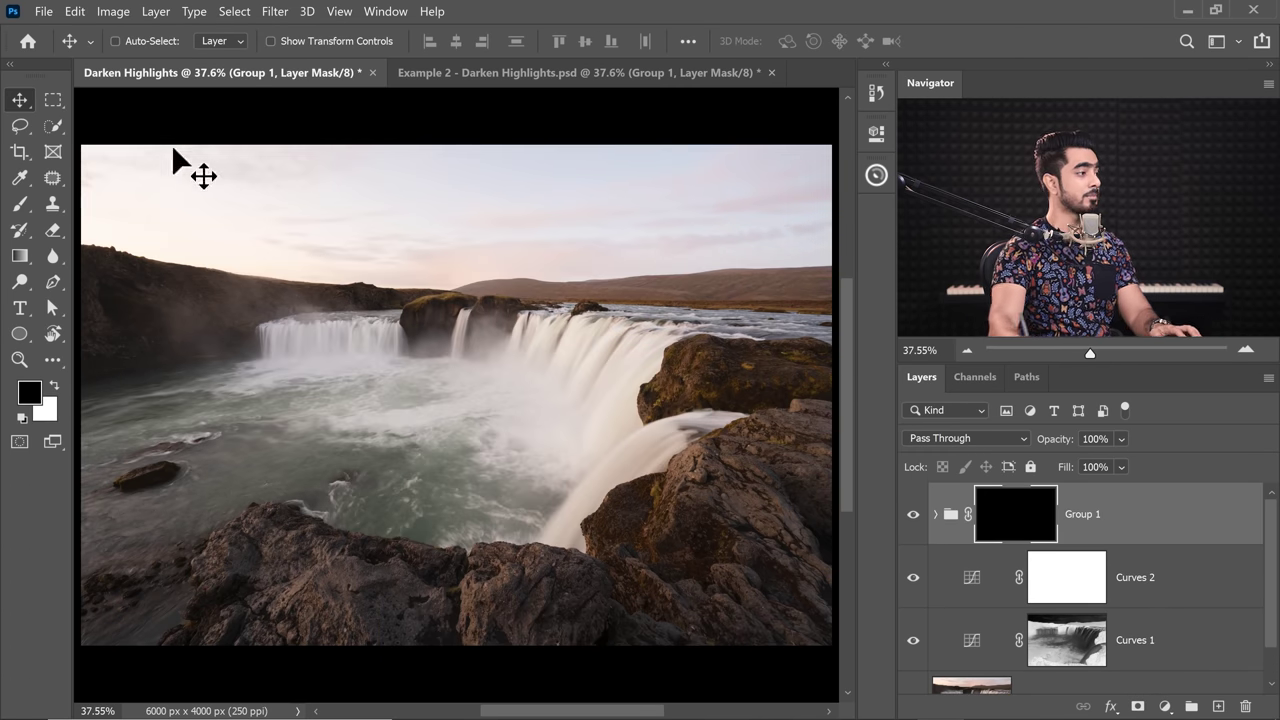
click(19, 204)
key(e)
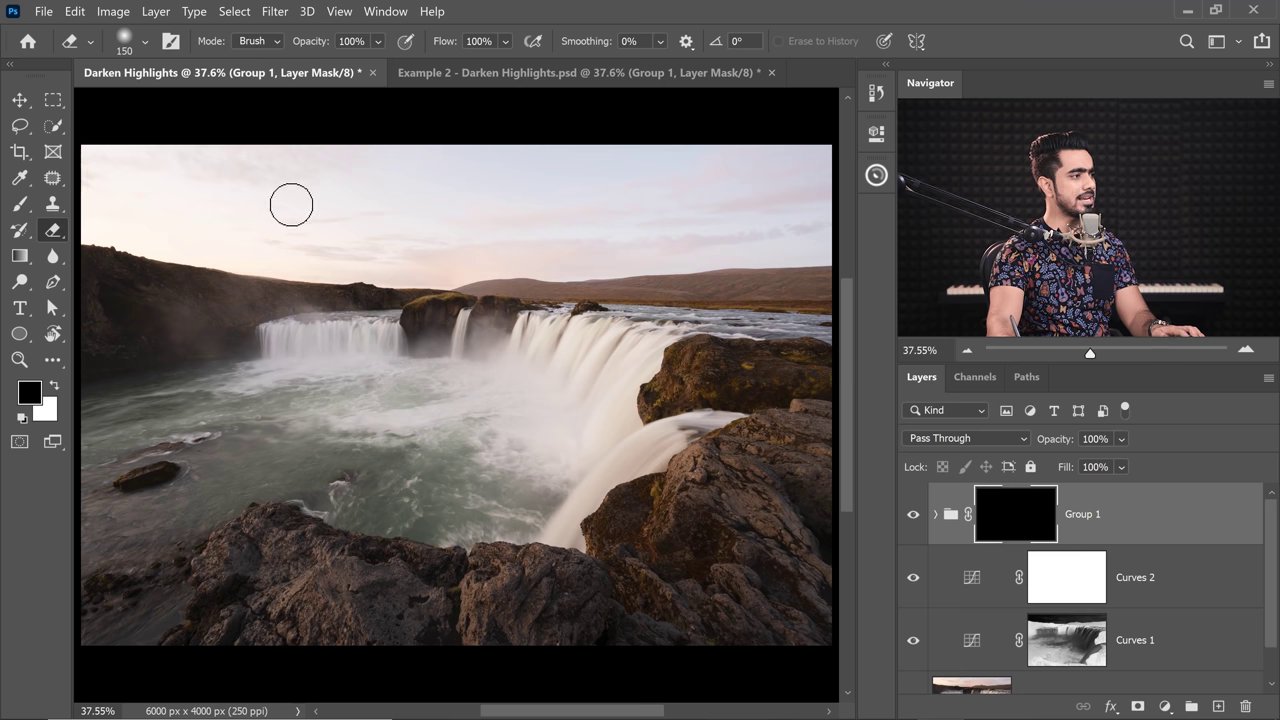
click(19, 204)
key(x)
drag(150, 220, 965, 115)
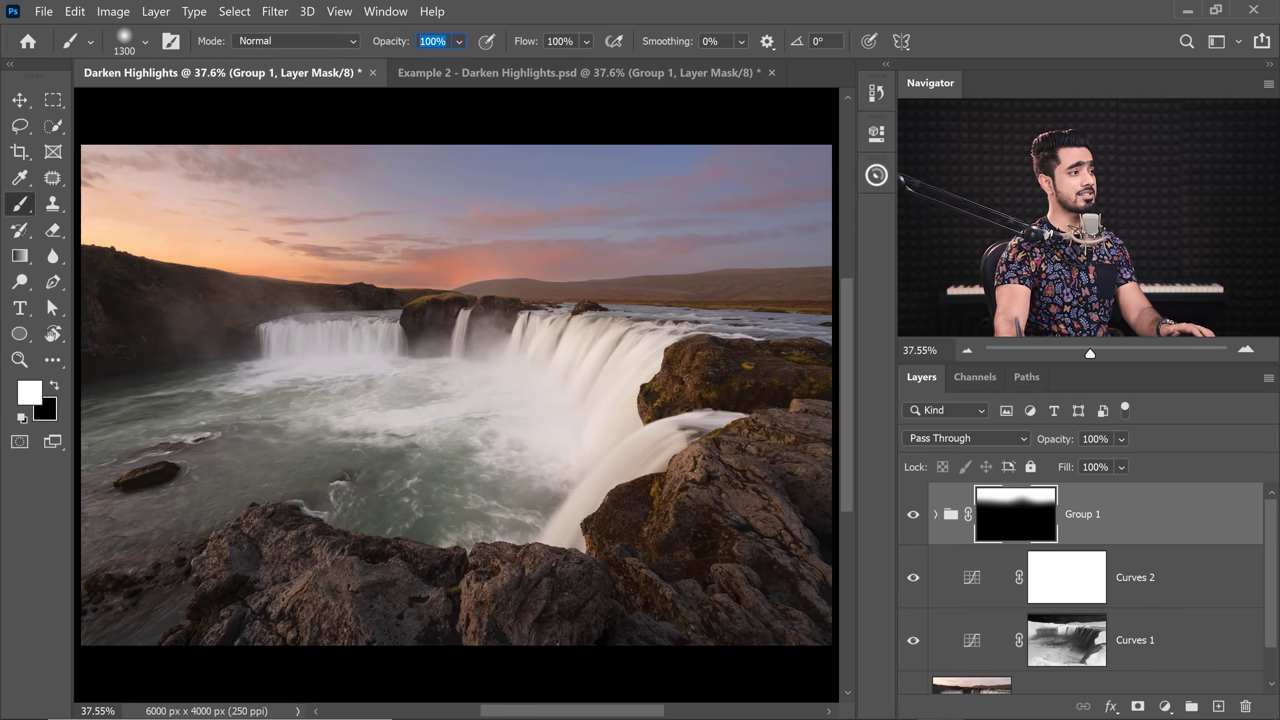
Step: Paint the darkening faintly over the waterfall at 10% brush opacity
text(10)
key(Return)
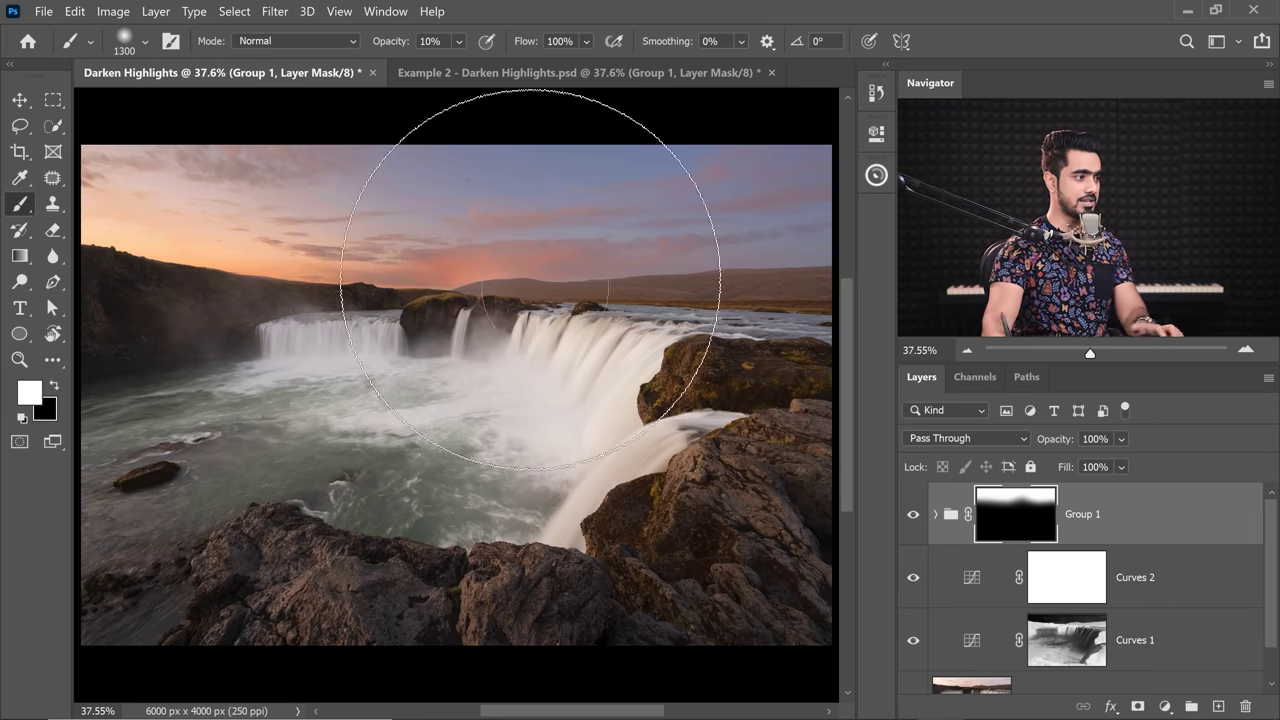
mouse_move(640, 368)
mouse_down()
mouse_move(271, 286)
mouse_move(491, 320)
mouse_up()
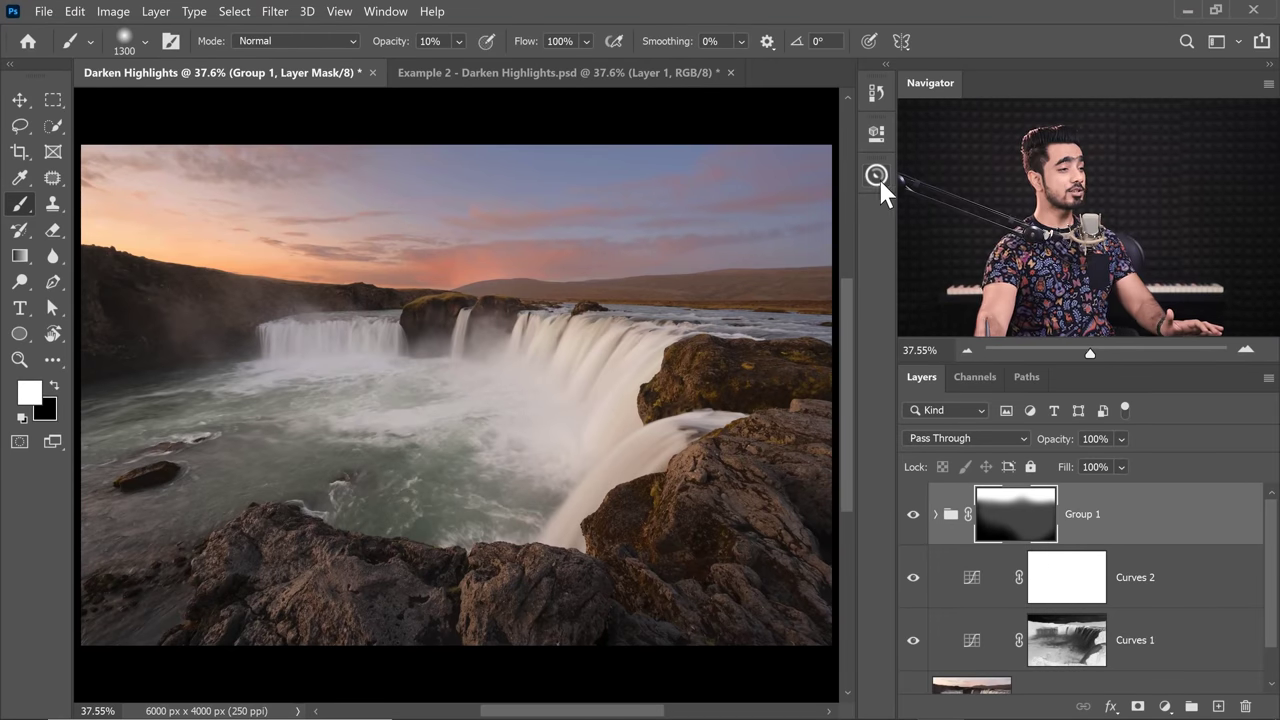
Step: Apply the Vivid 2 colour boost, inspect its group contents, and compare it on and off
click(876, 176)
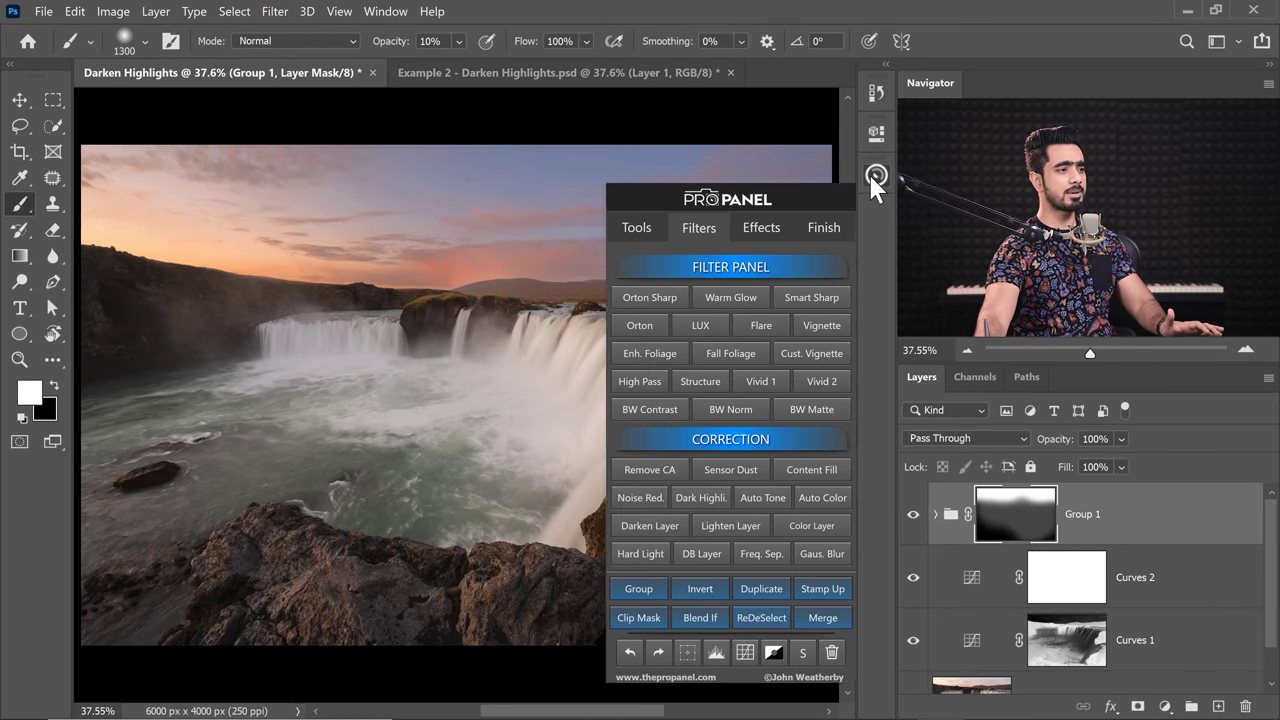
click(824, 388)
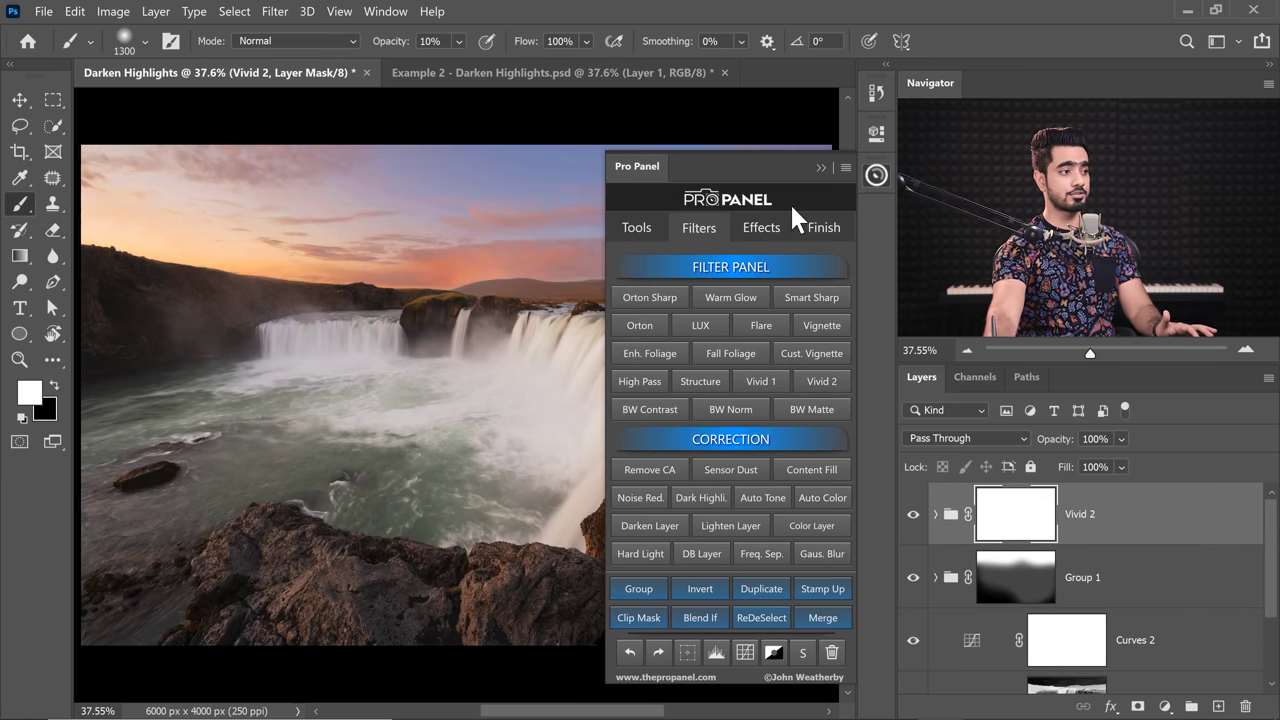
click(819, 169)
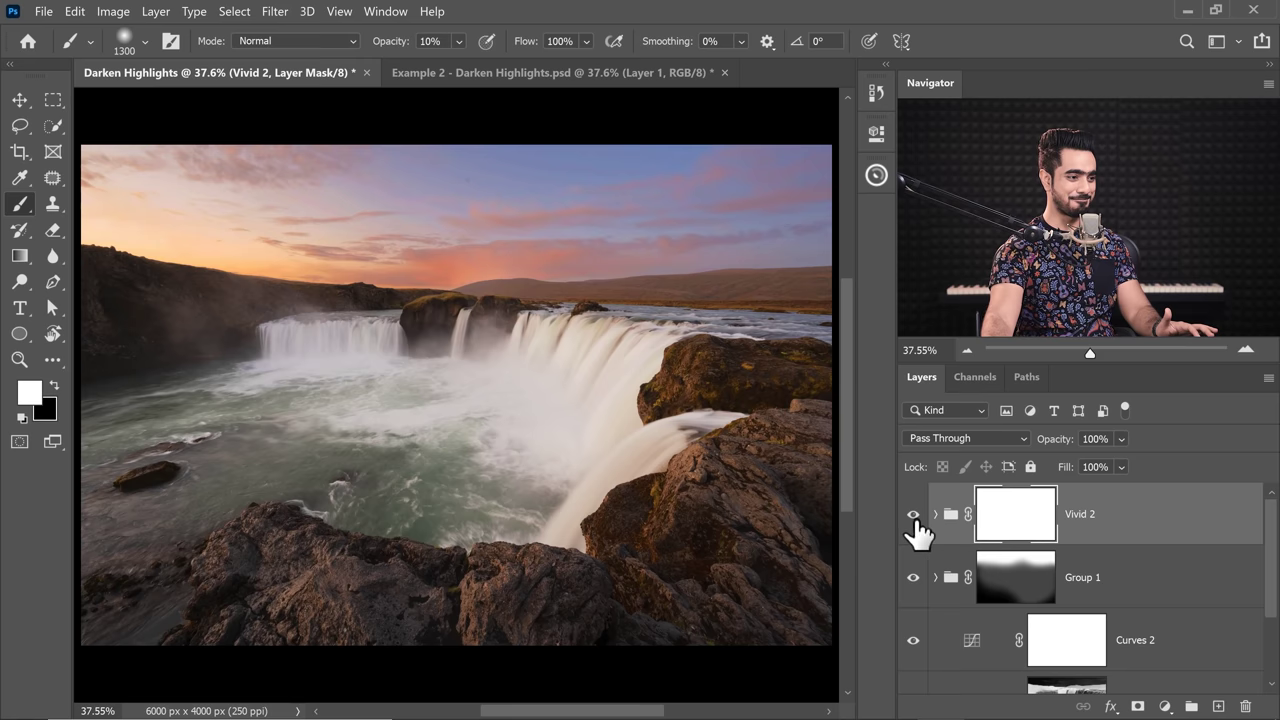
click(935, 515)
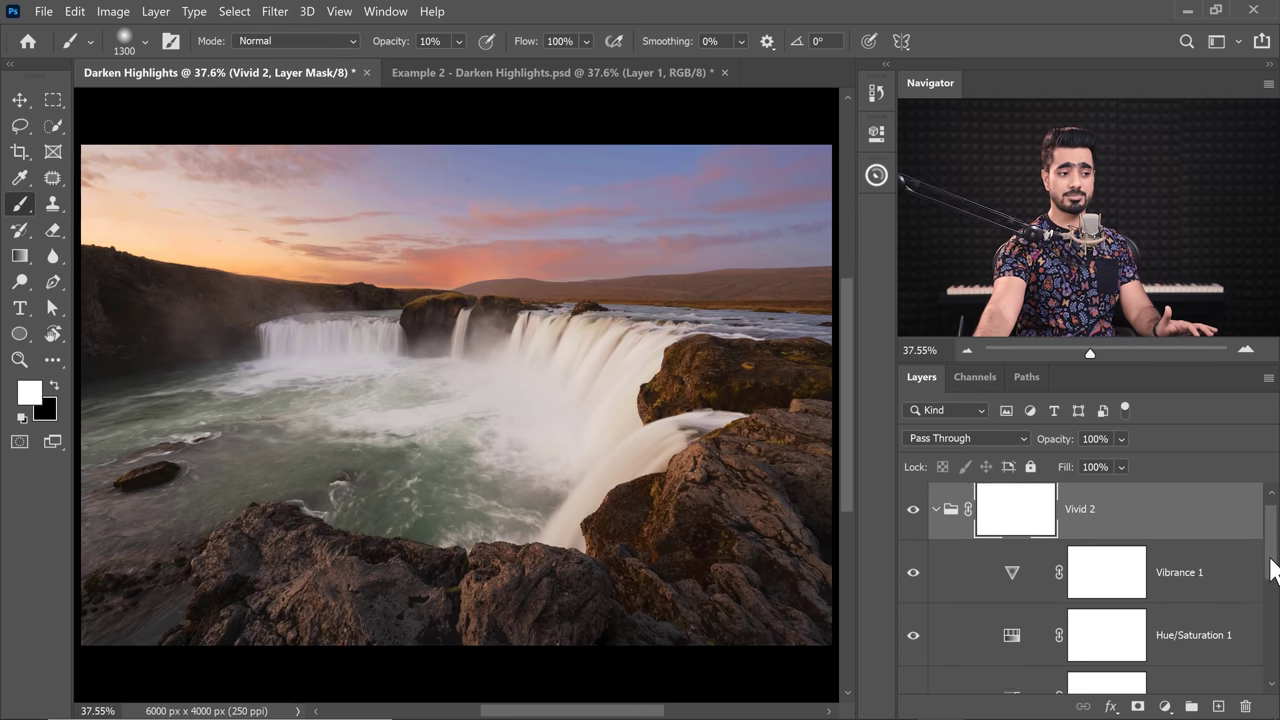
scroll(1268, 590, down, 3)
drag(1268, 590, 1268, 508)
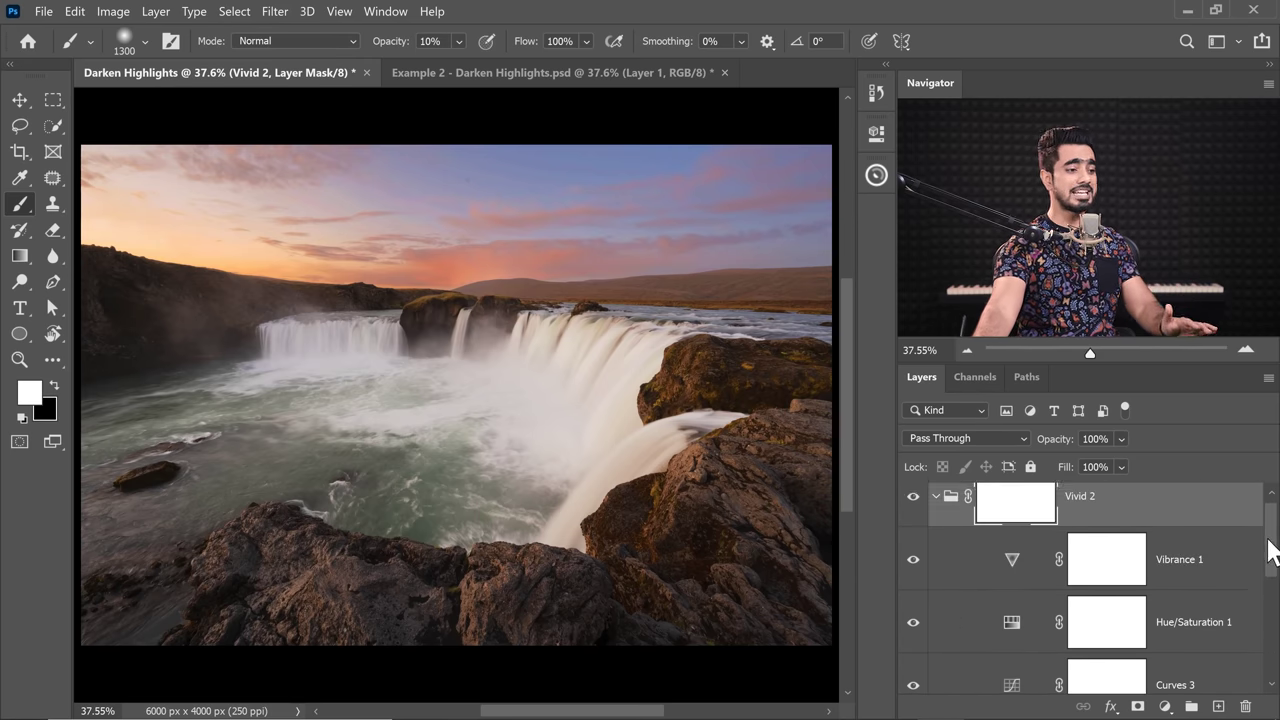
click(936, 515)
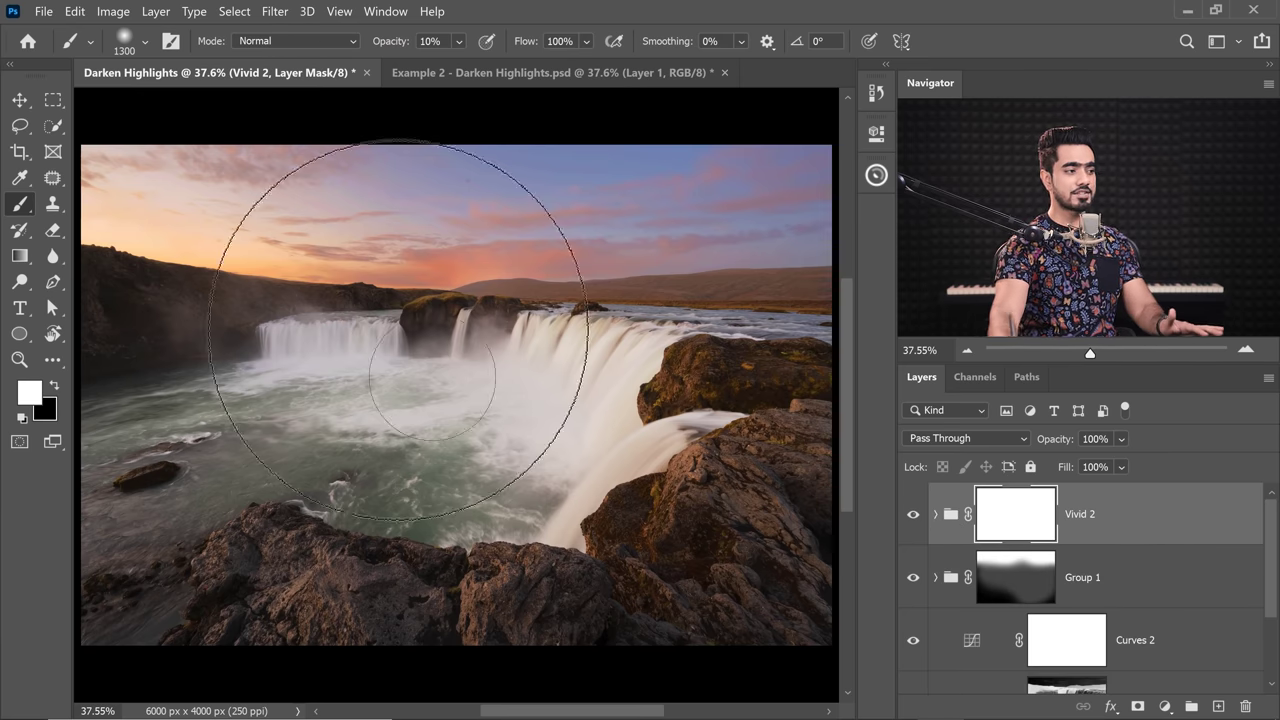
click(913, 515)
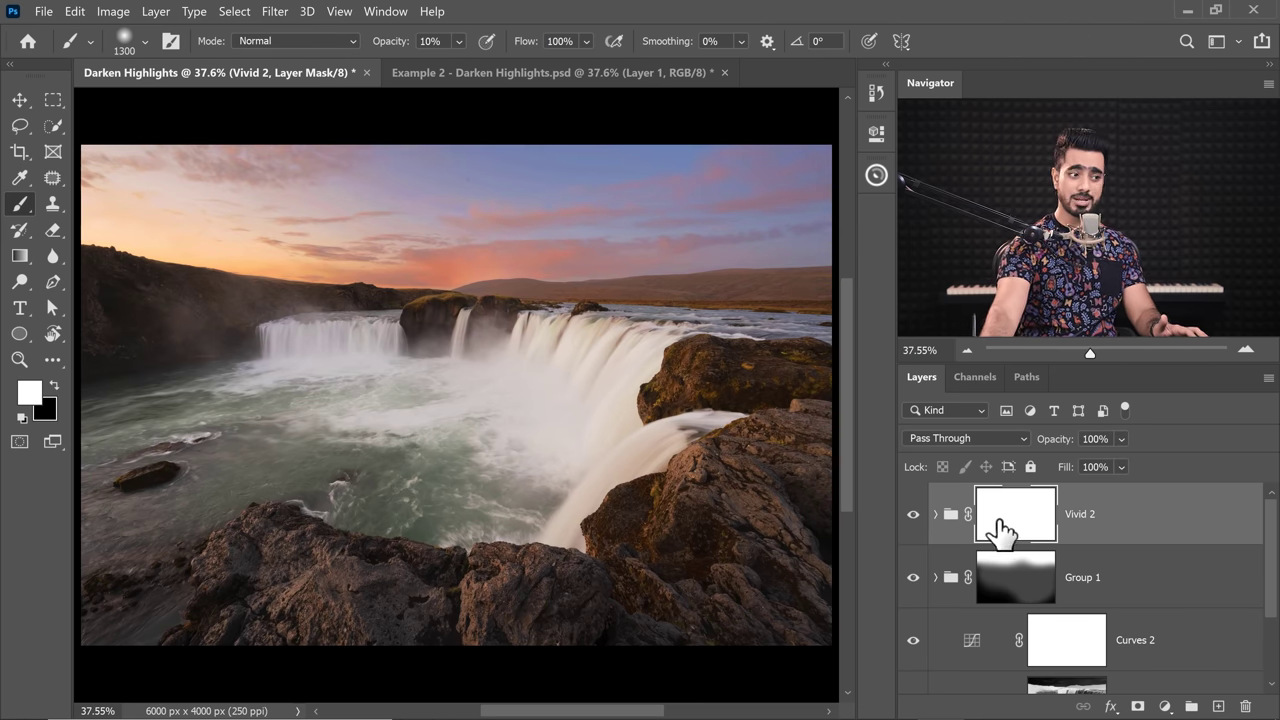
Step: Set the brush to black at 100% opacity and a smaller size for masking Vivid 2
key(0)
key(bracketleft)
key(bracketleft)
key(x)
key(bracketleft)
key(bracketleft)
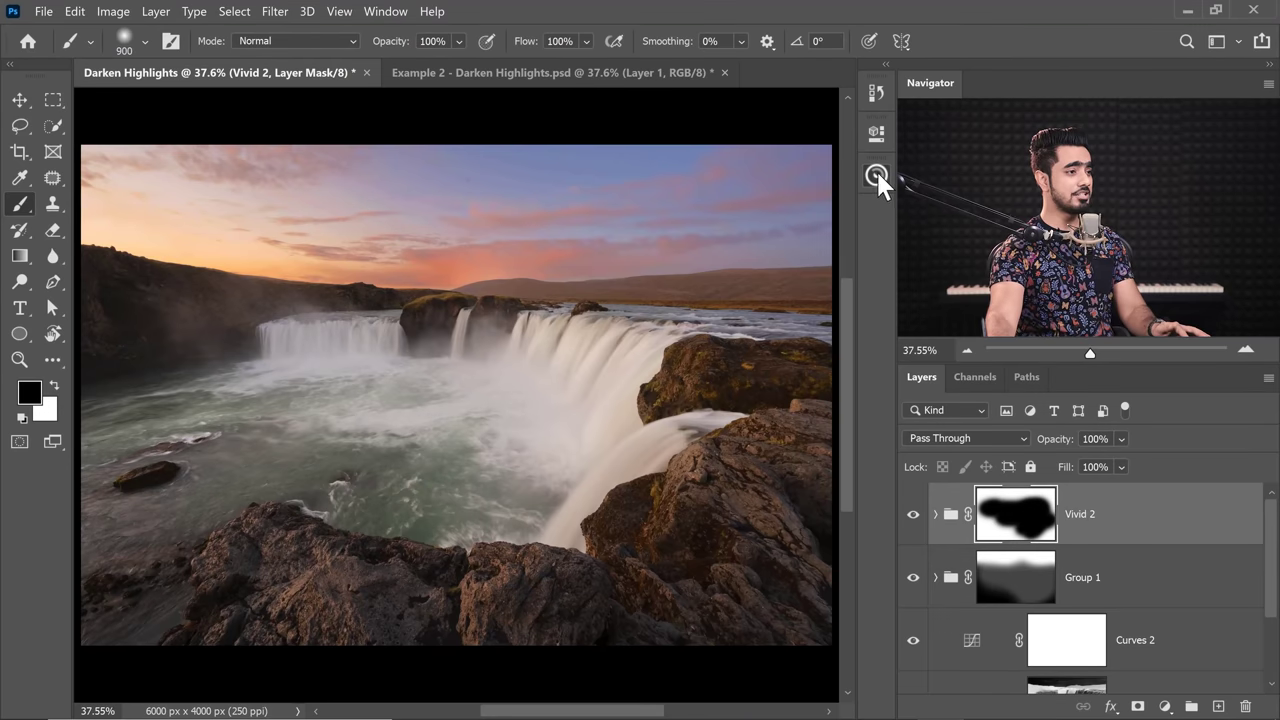
click(876, 175)
Step: Add the LUX Filter layer at 40% opacity and compare against the Background alone
click(700, 325)
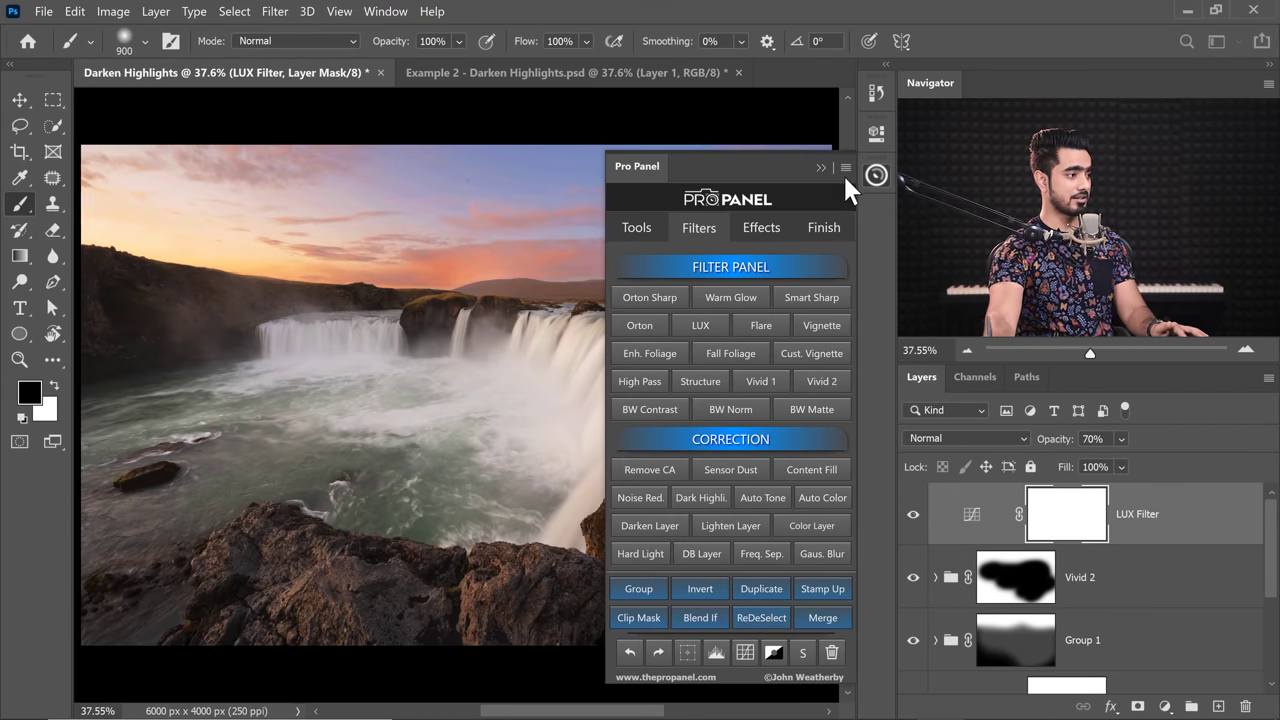
click(841, 172)
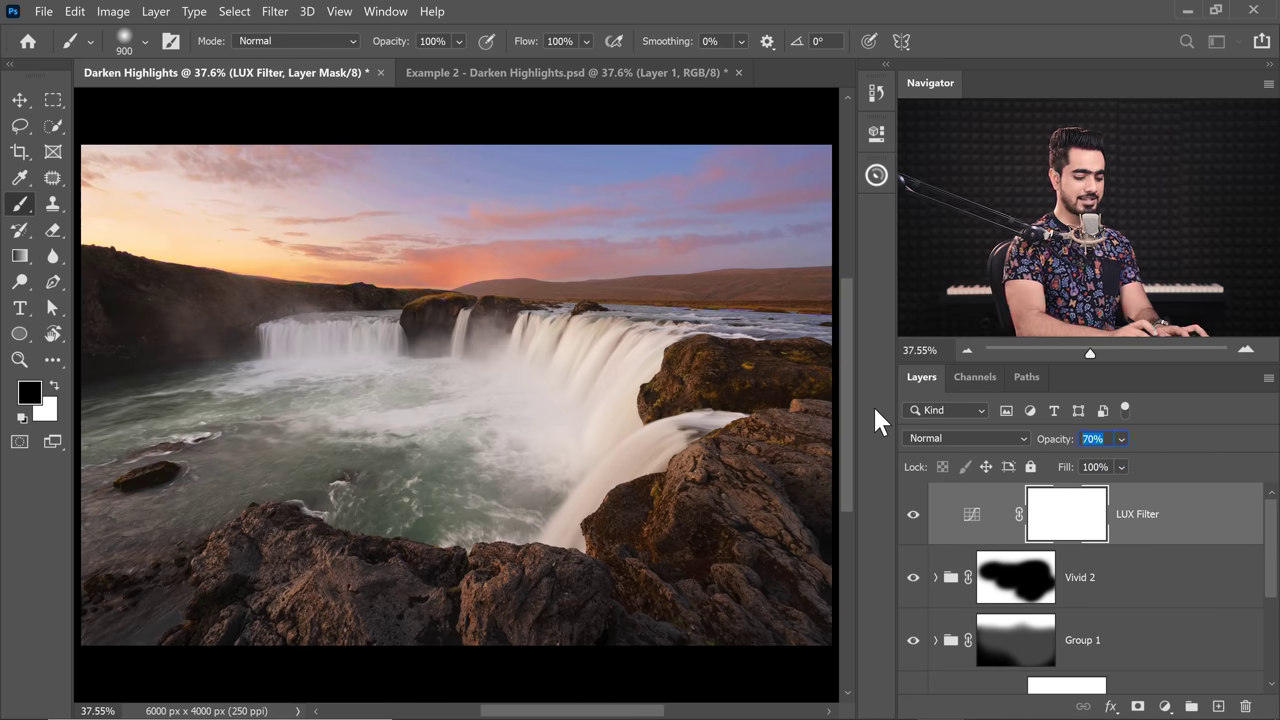
text(40)
key(Return)
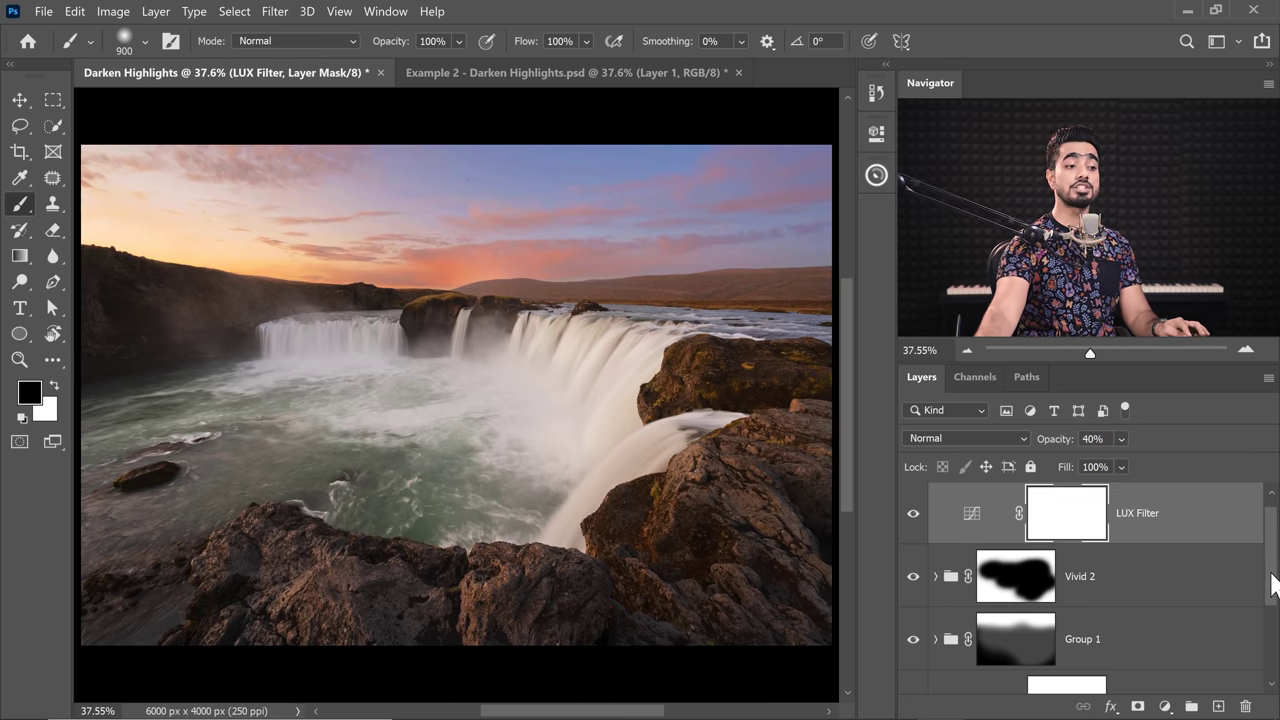
drag(1268, 563, 1270, 650)
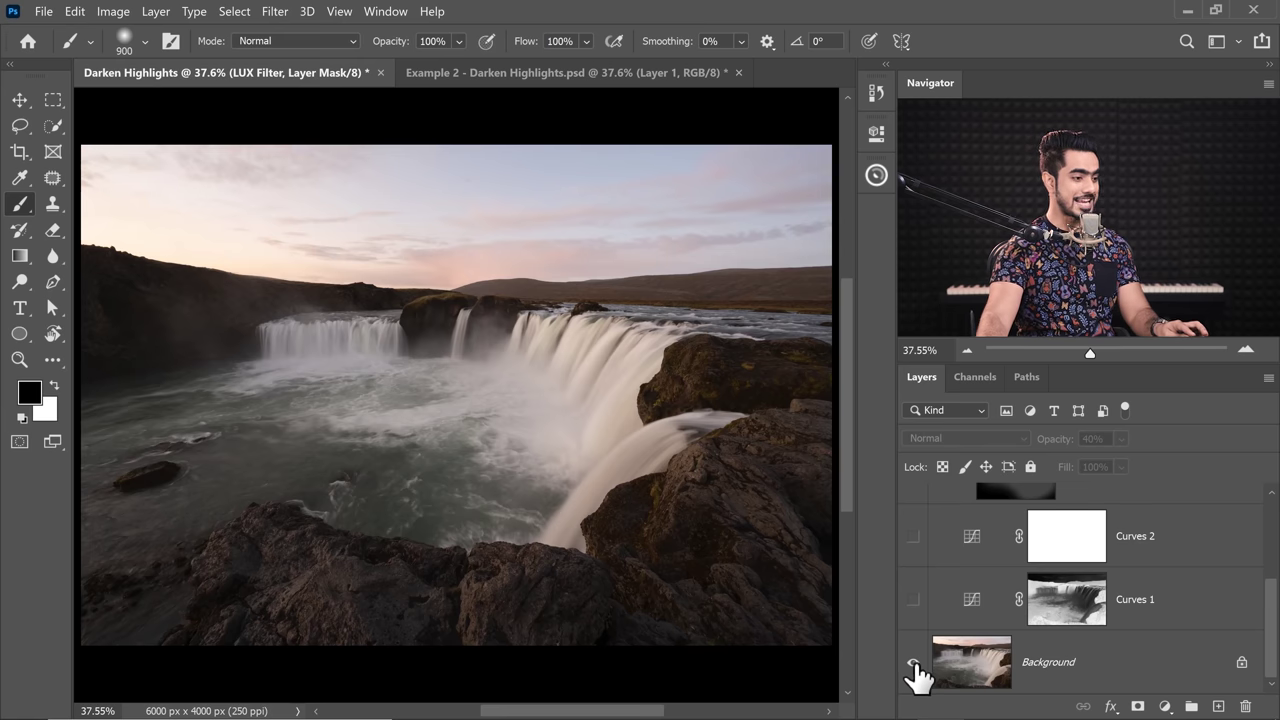
click(912, 662)
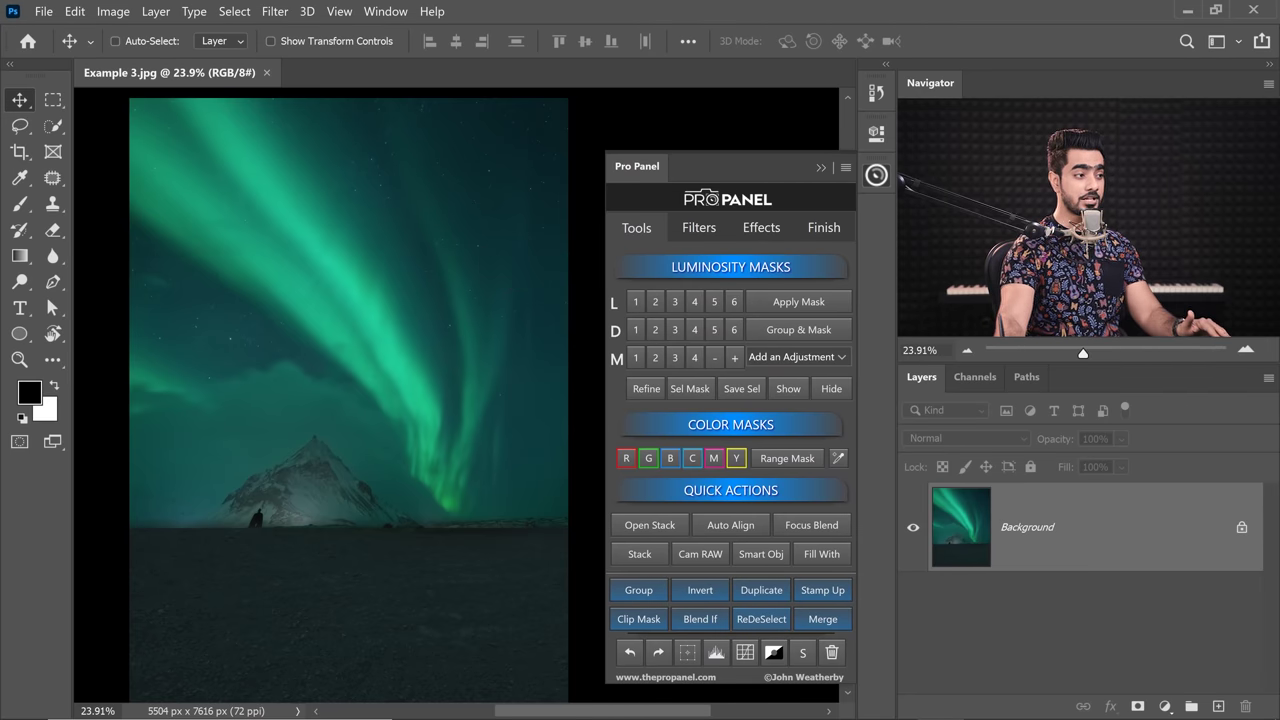
Step: Look through the Pro Panel's Filters, Effects and finishing tabs, back to luminosity masks
click(700, 232)
click(762, 235)
click(820, 232)
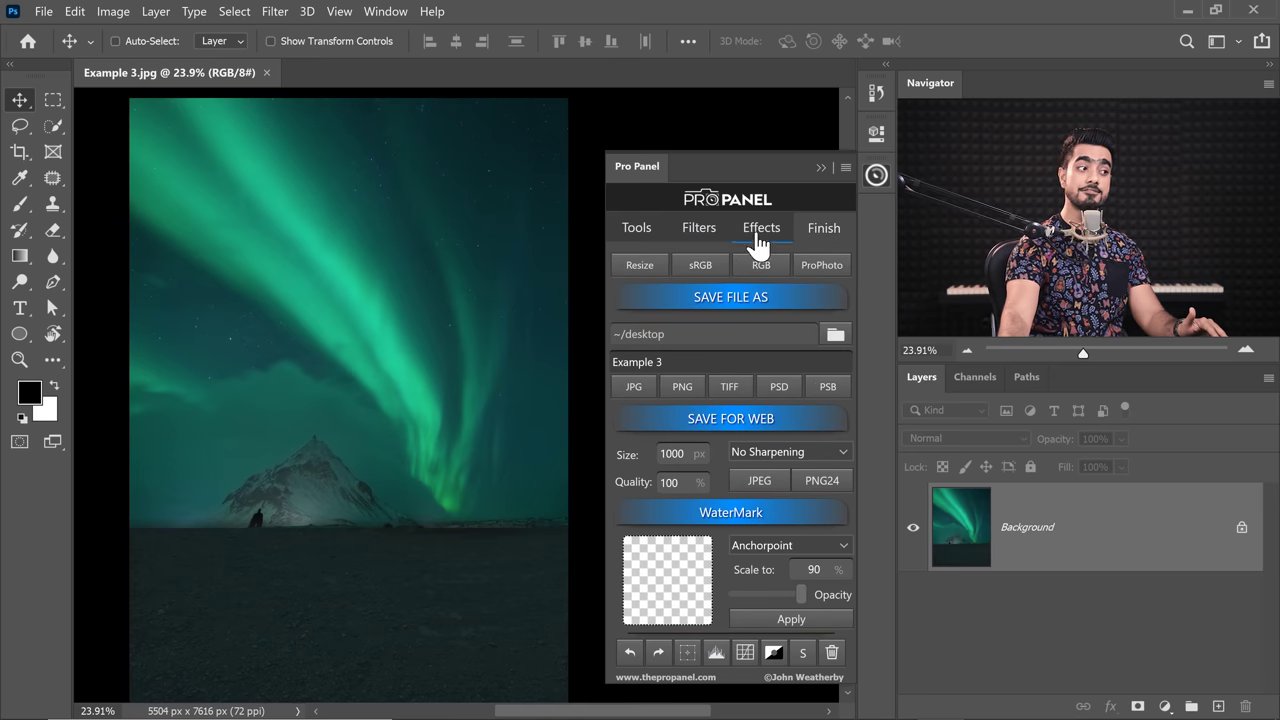
click(635, 235)
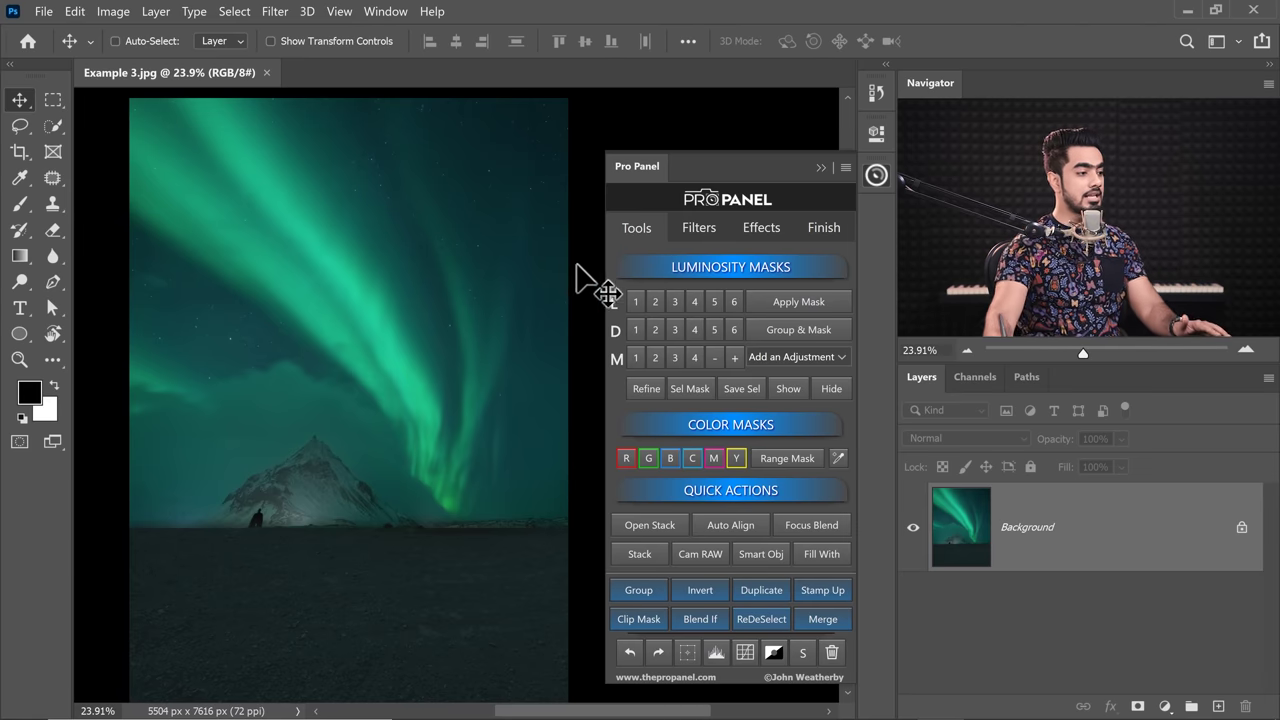
Step: Build a bright-tones luminosity mask and add a Curves layer through it, bending the curve down
click(648, 460)
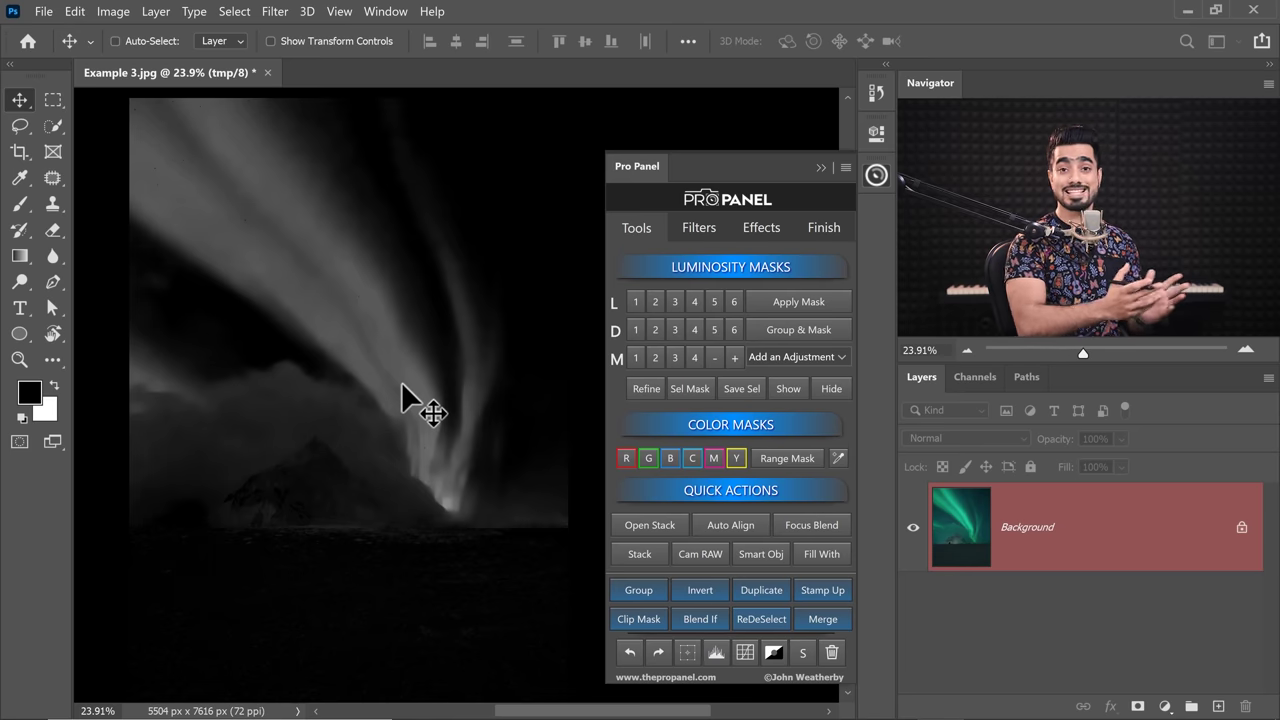
click(805, 371)
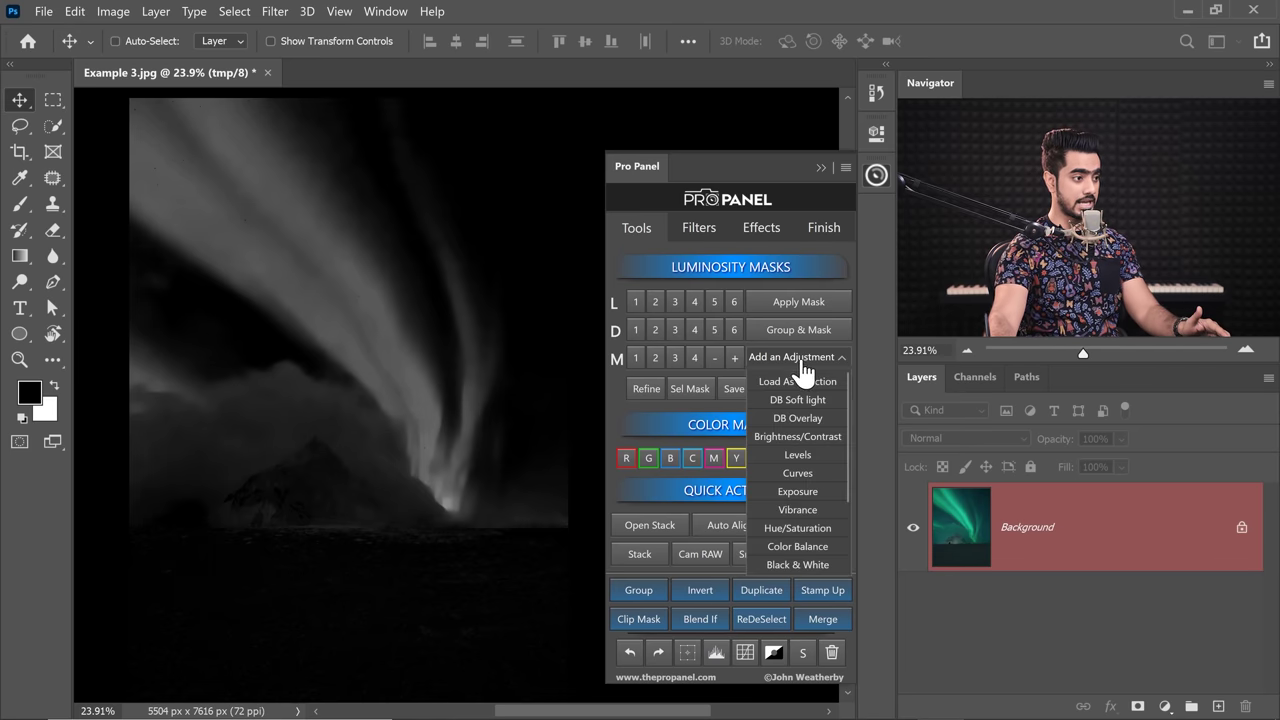
click(800, 476)
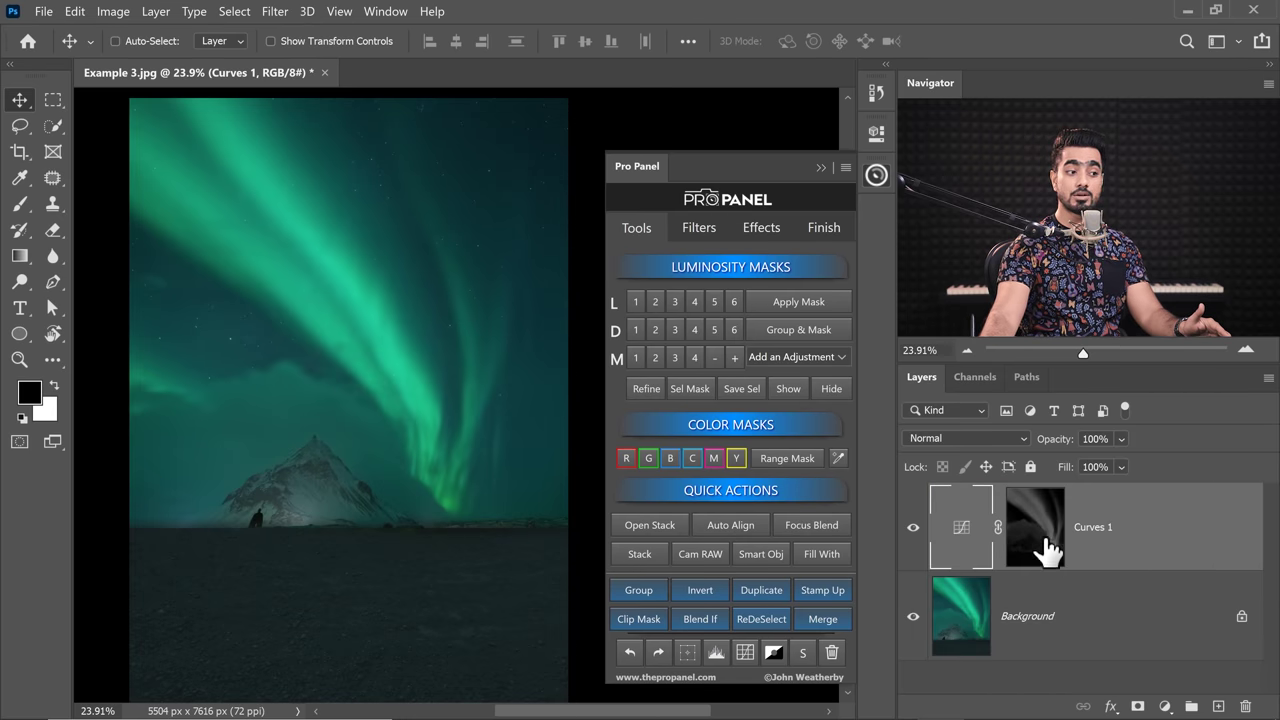
double_click(968, 545)
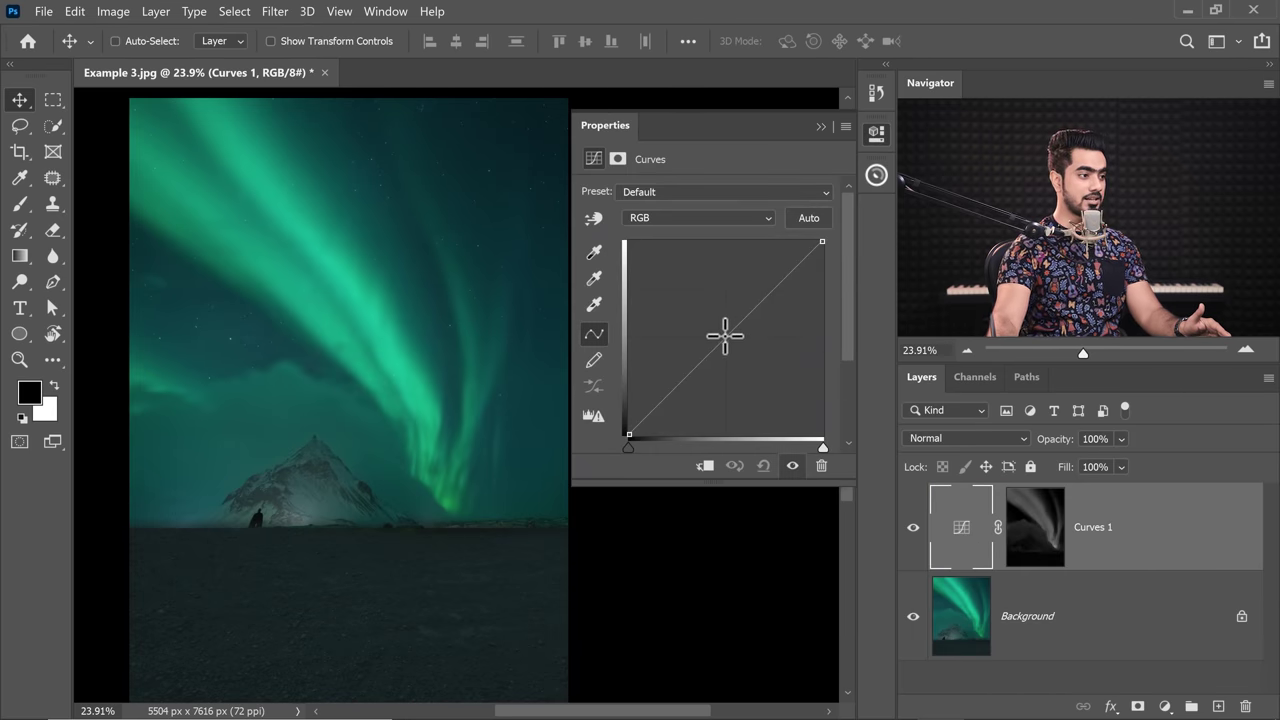
drag(727, 337, 744, 351)
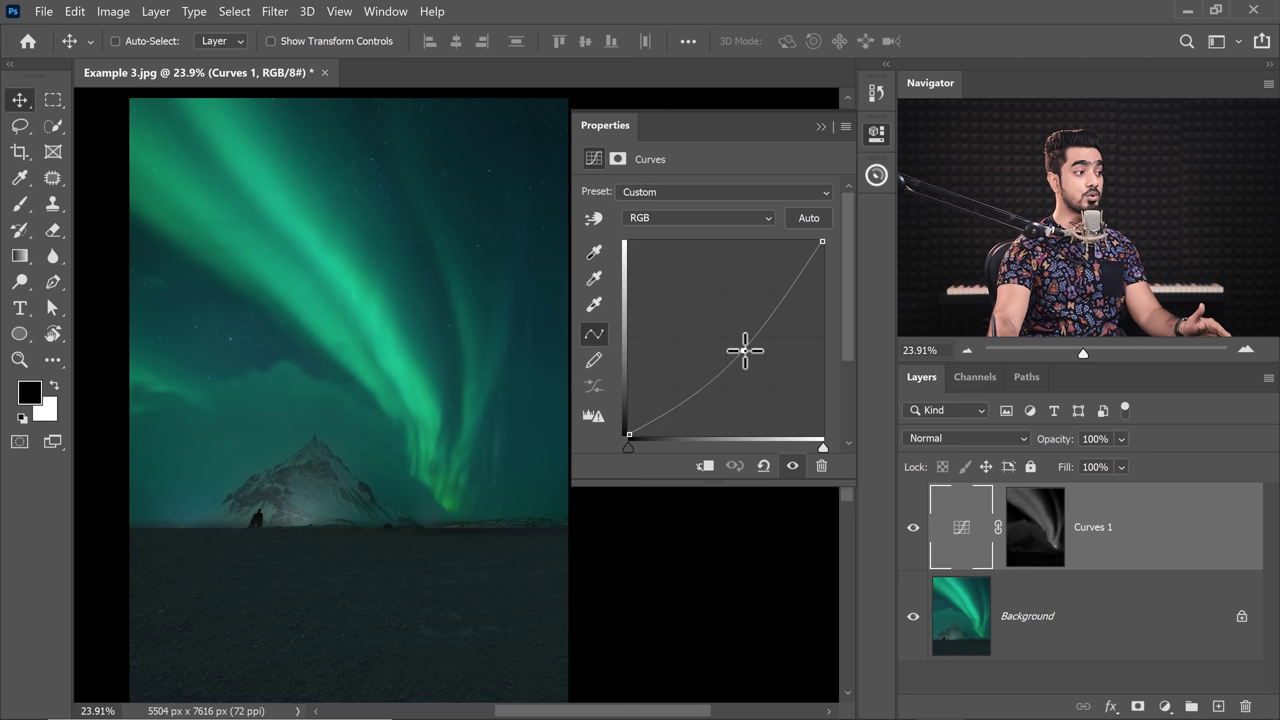
click(840, 185)
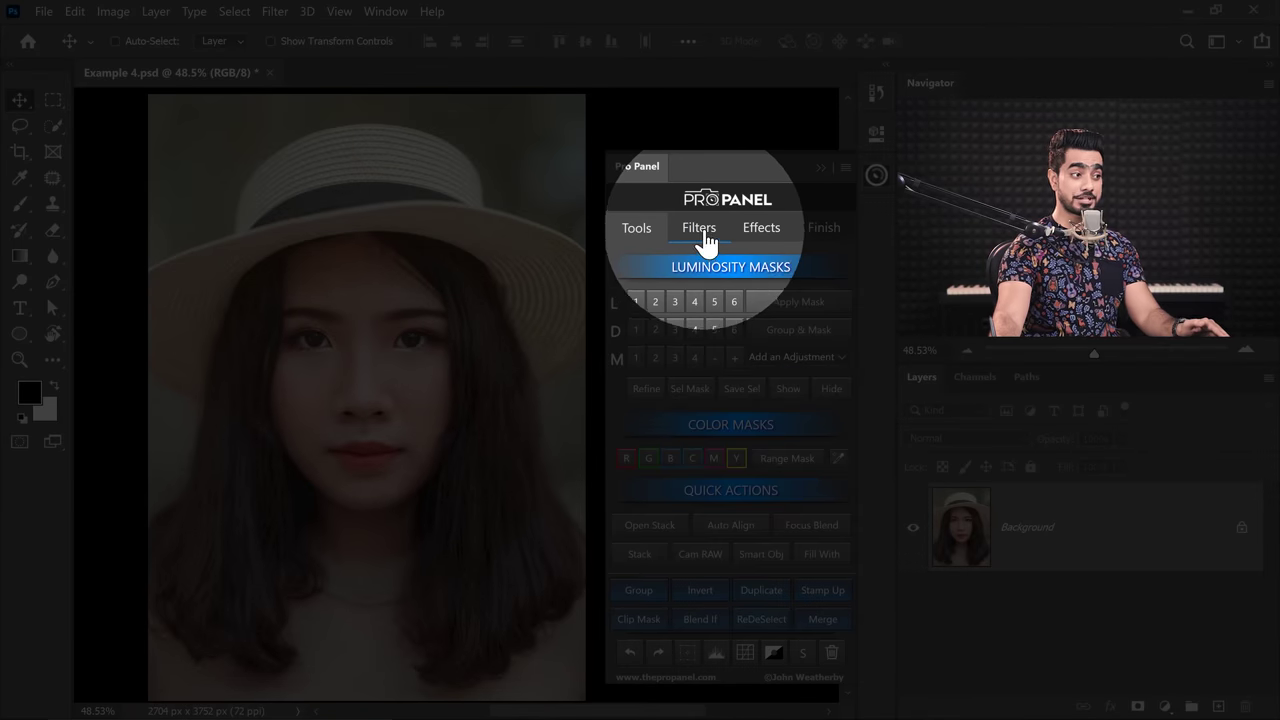
Step: Show the Pro Panel Filters actions for the Example 4.psd portrait
click(700, 232)
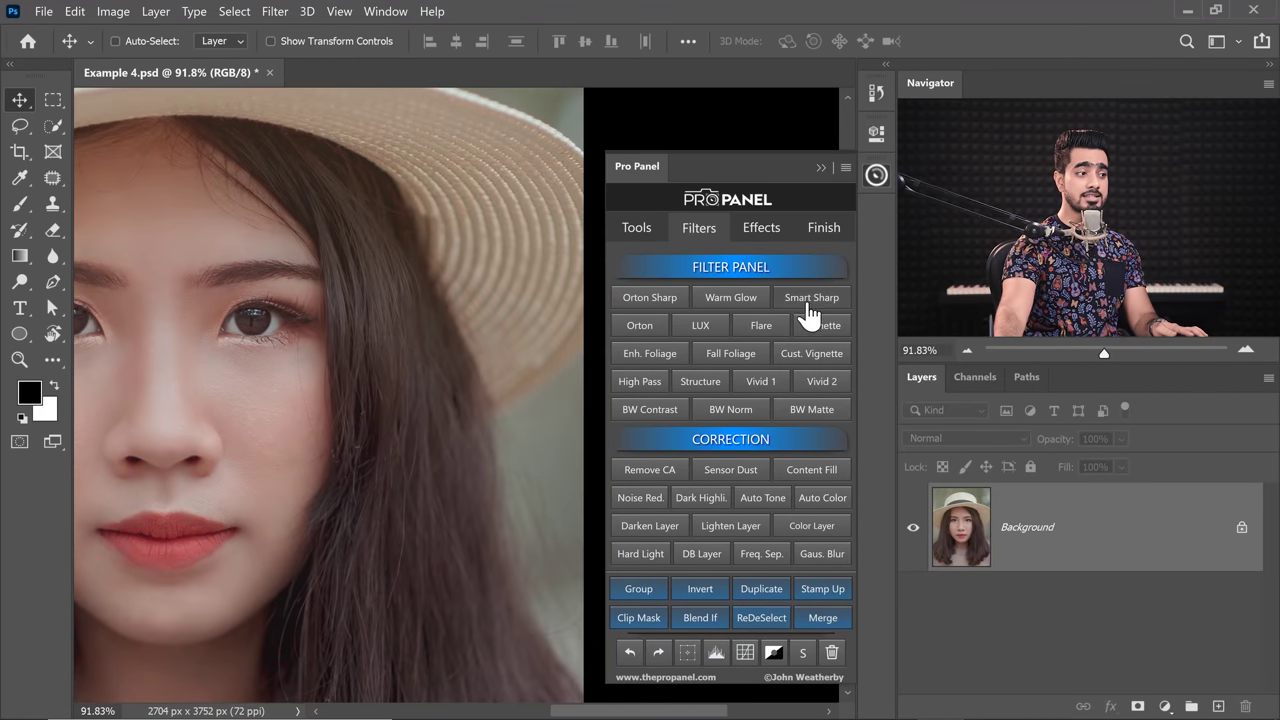
Step: Add a Smart Sharp layer with Unsharp Mask 200%, 1.5 px radius and 0 threshold
click(806, 296)
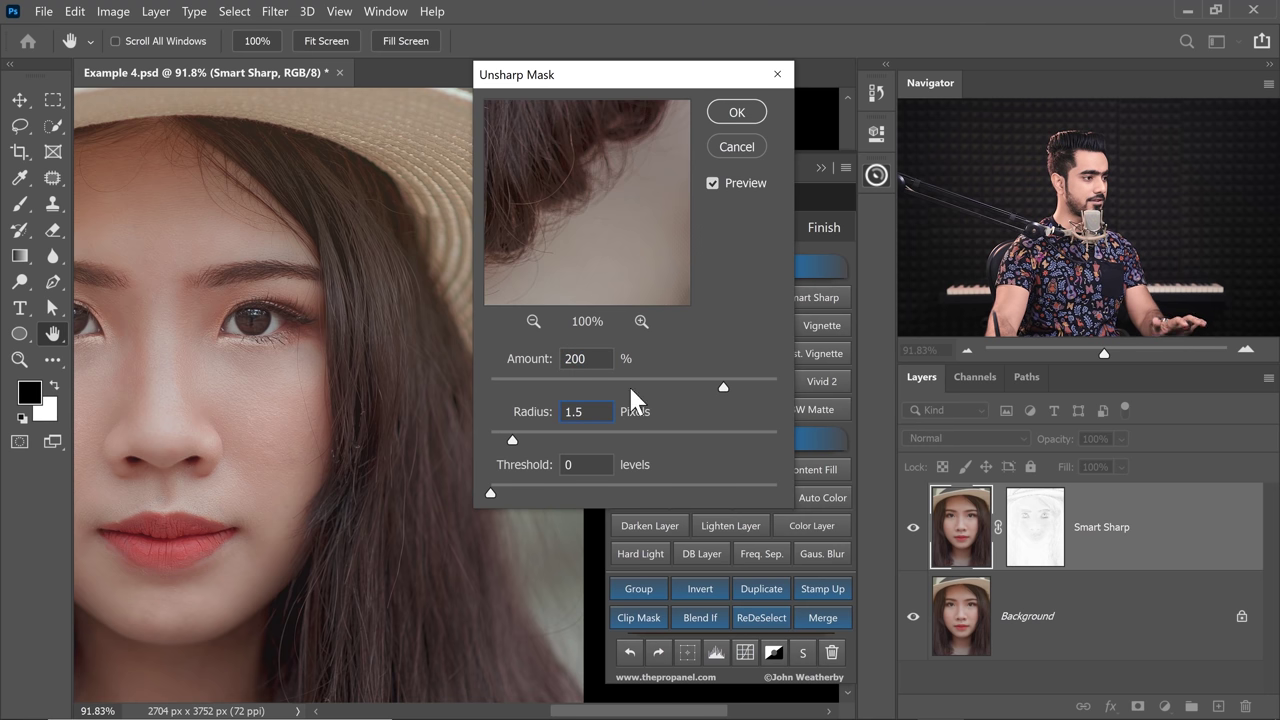
click(726, 112)
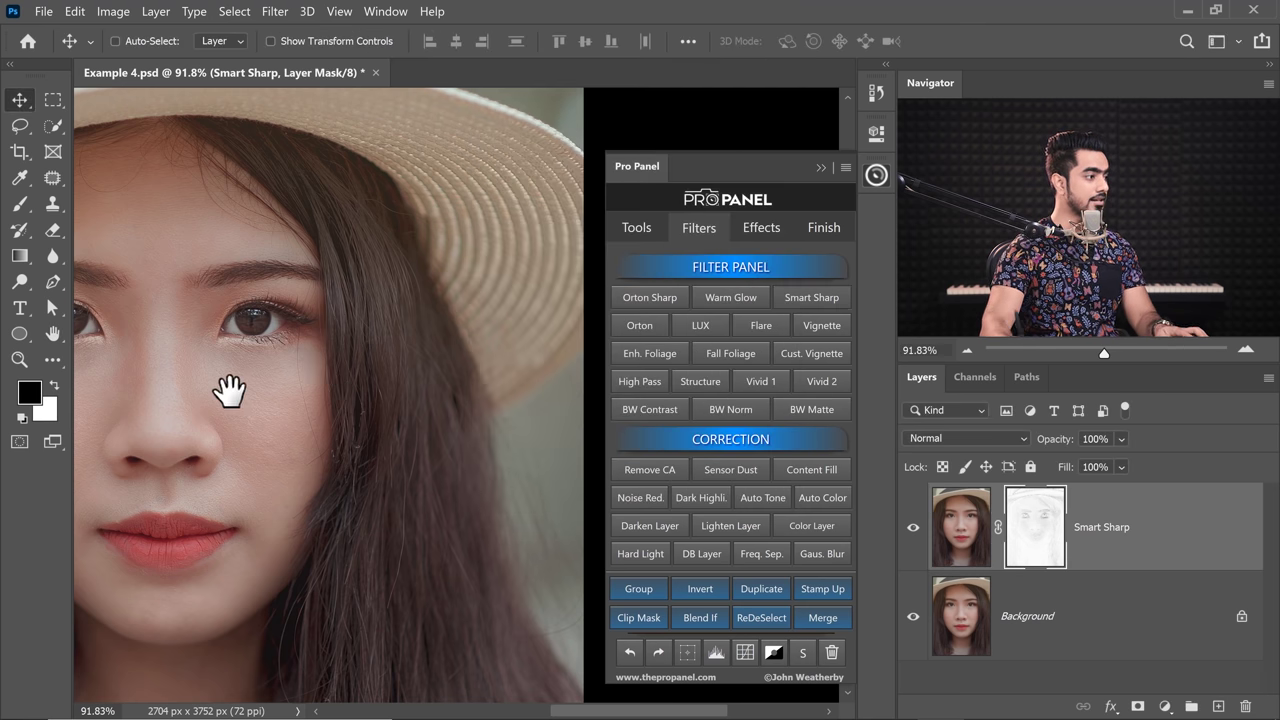
drag(229, 389, 360, 398)
mouse_move(306, 357)
mouse_down()
mouse_move(518, 287)
mouse_move(500, 287)
mouse_up()
Step: Compare the sharpening close up on the eye by toggling the layer and its mask
click(913, 528)
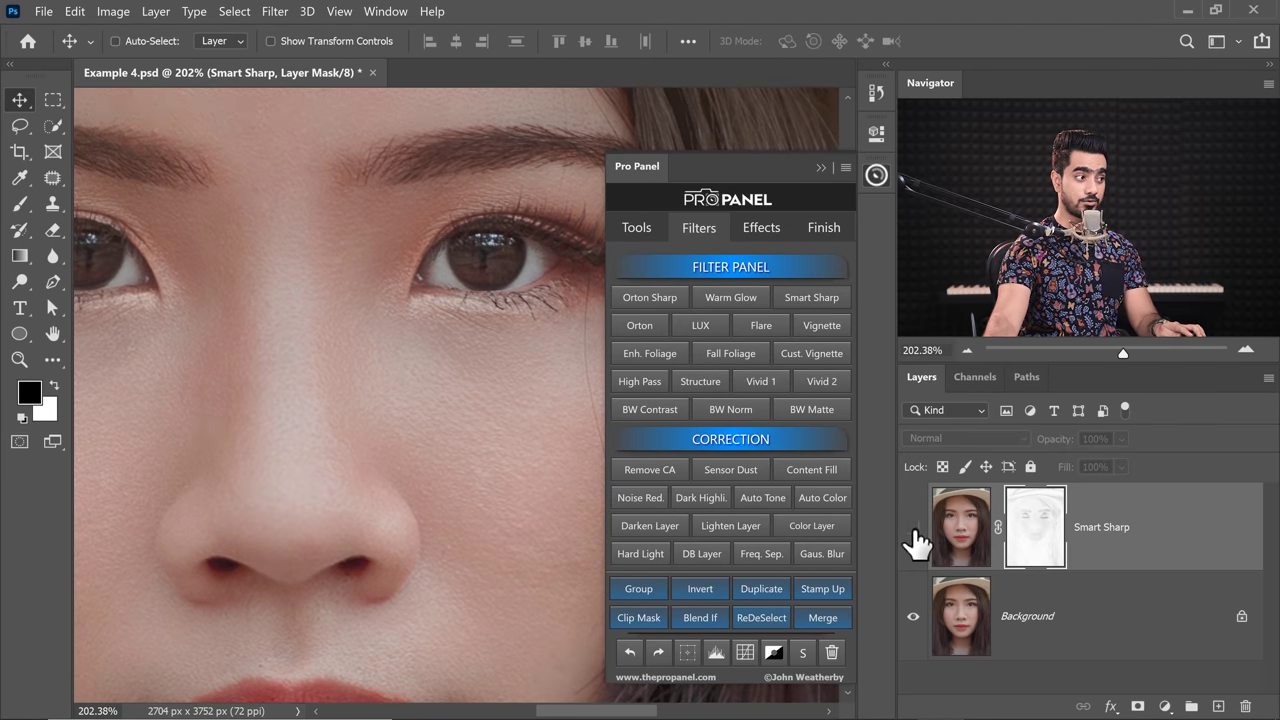
click(914, 530)
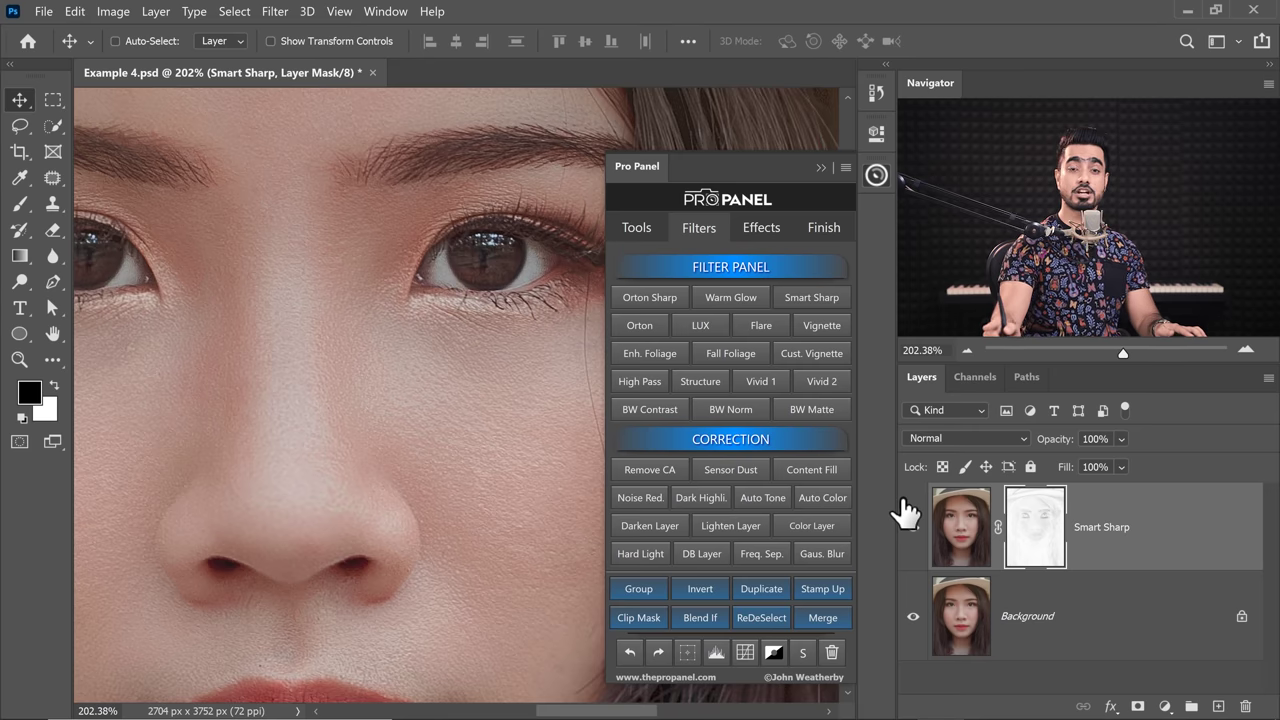
drag(560, 286, 595, 274)
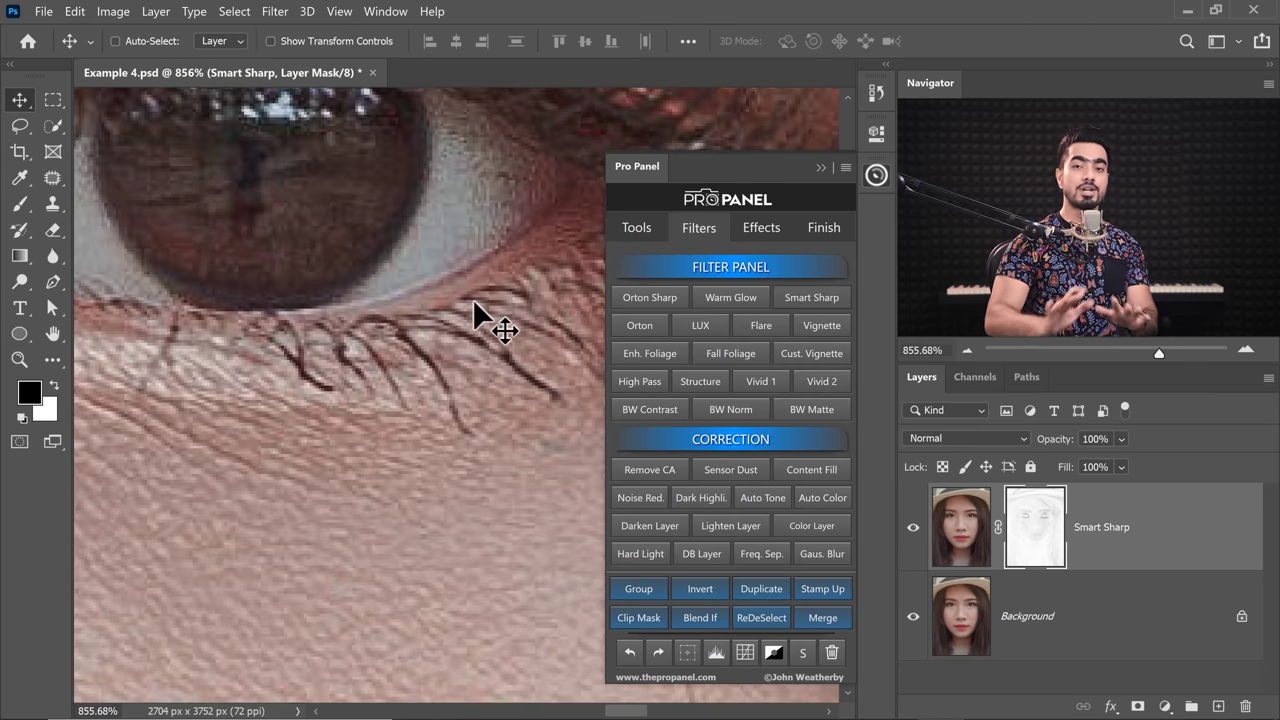
shift+click(1040, 543)
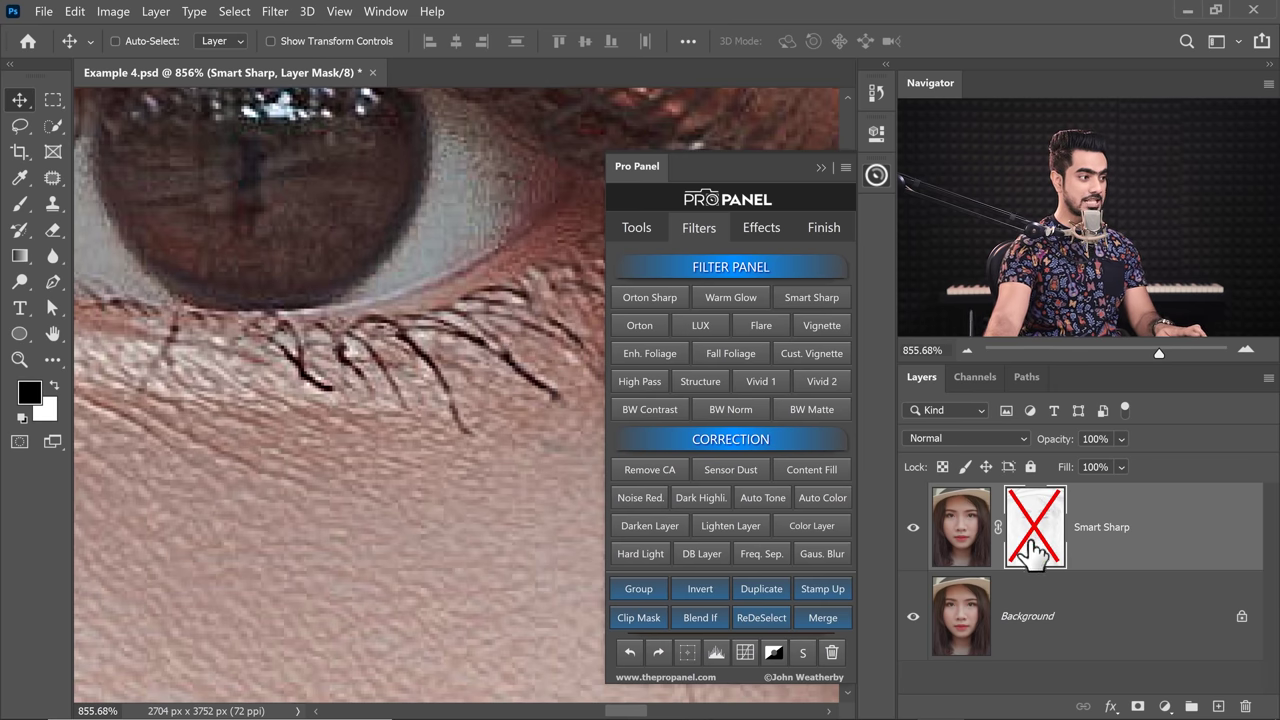
drag(429, 357, 471, 346)
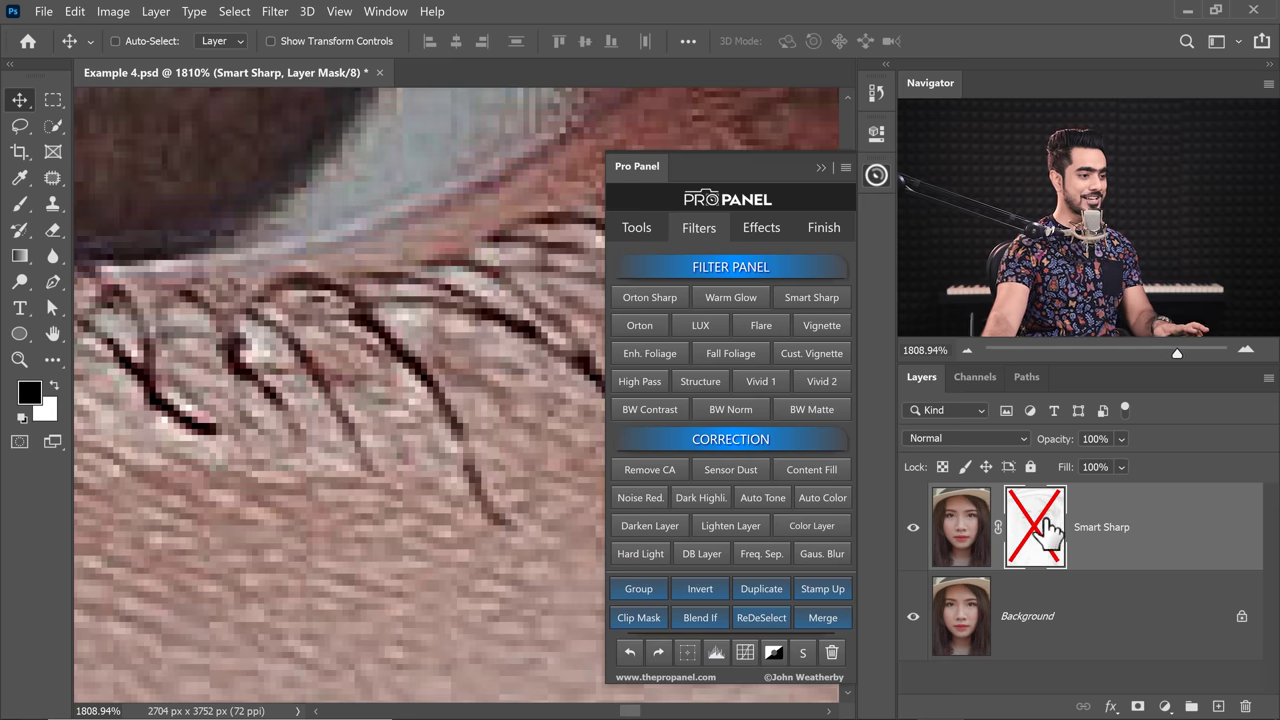
shift+click(1038, 541)
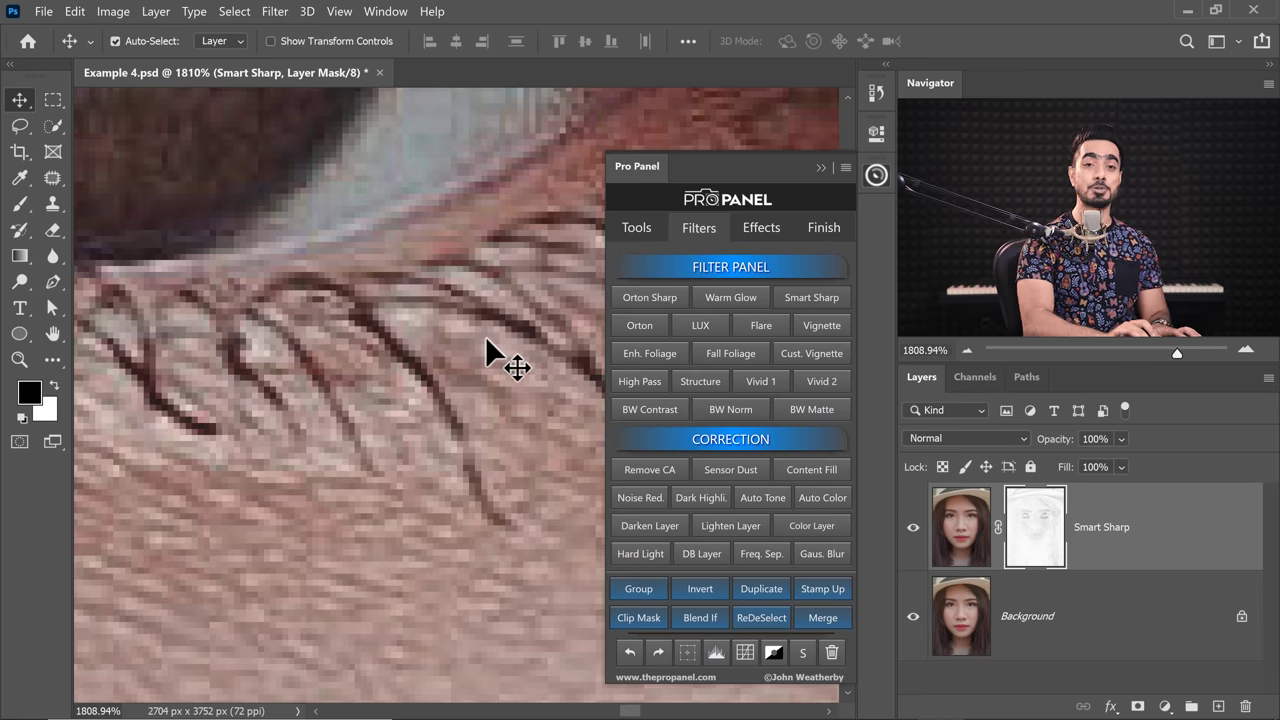
scroll(487, 341, down, 5)
scroll(487, 341, down, 10)
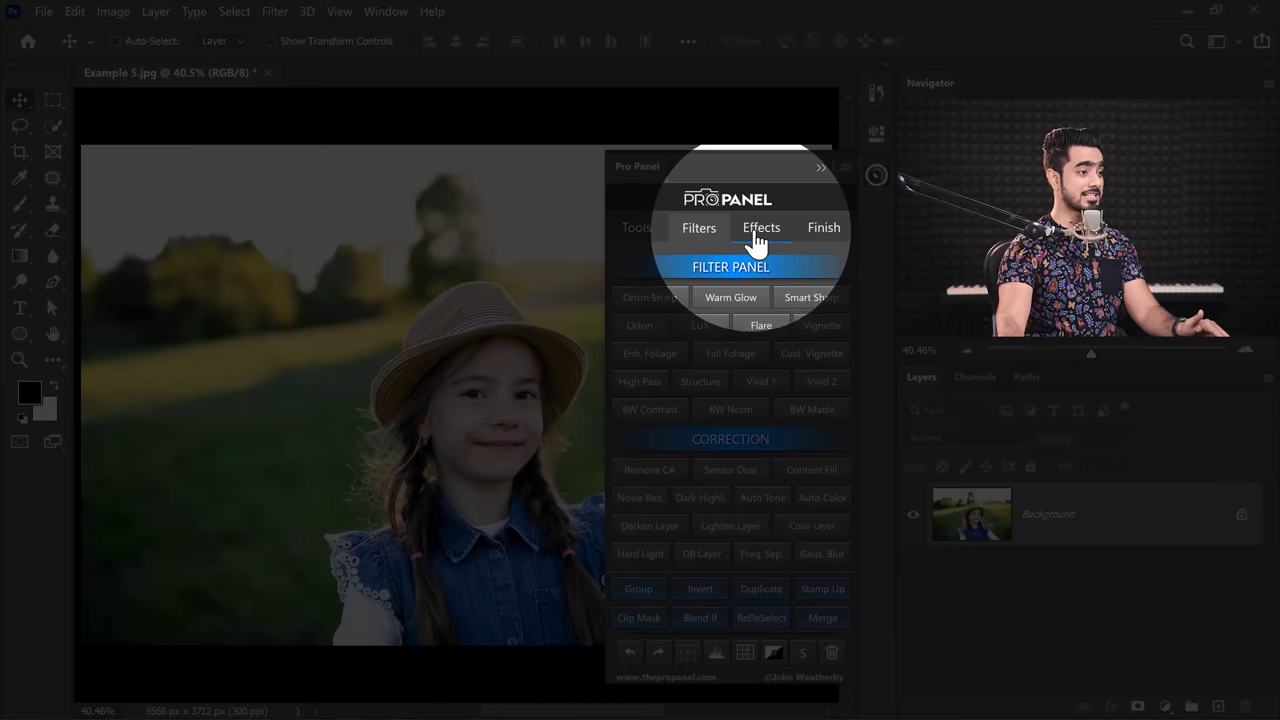
Step: Add a Saturate Hue/Saturation layer targeting the Blues range at +40 saturation
click(758, 240)
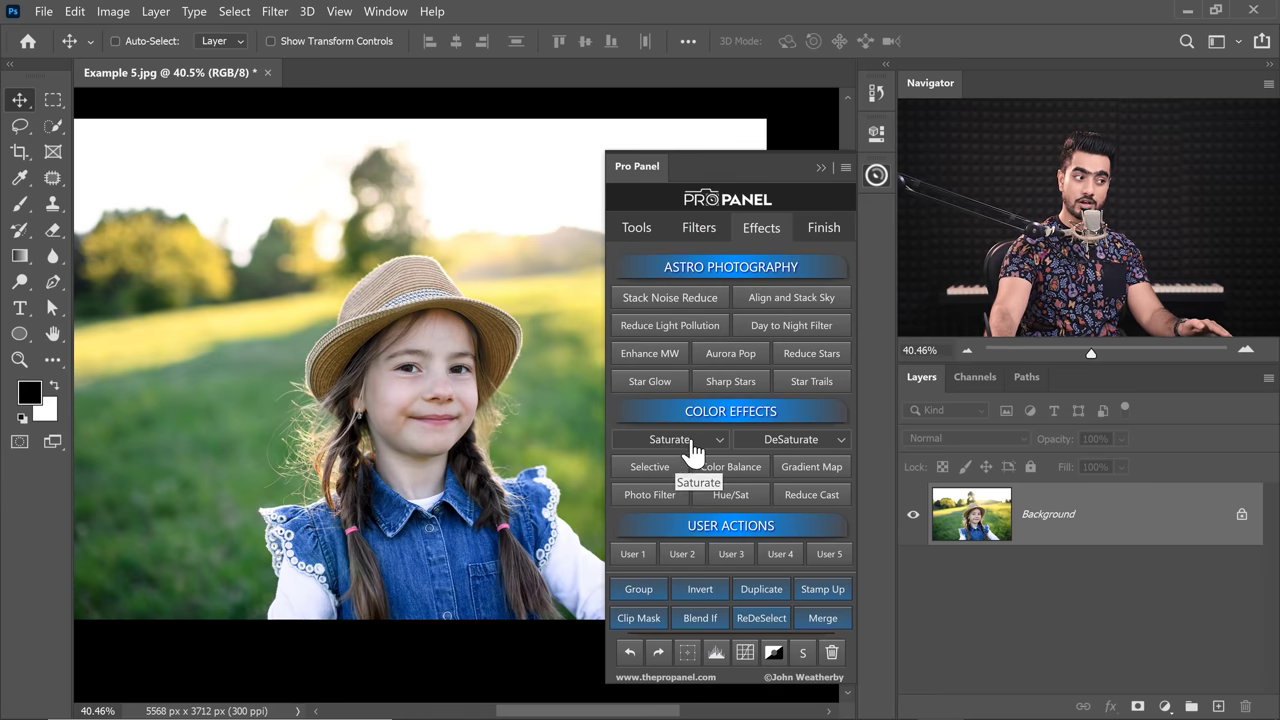
click(697, 445)
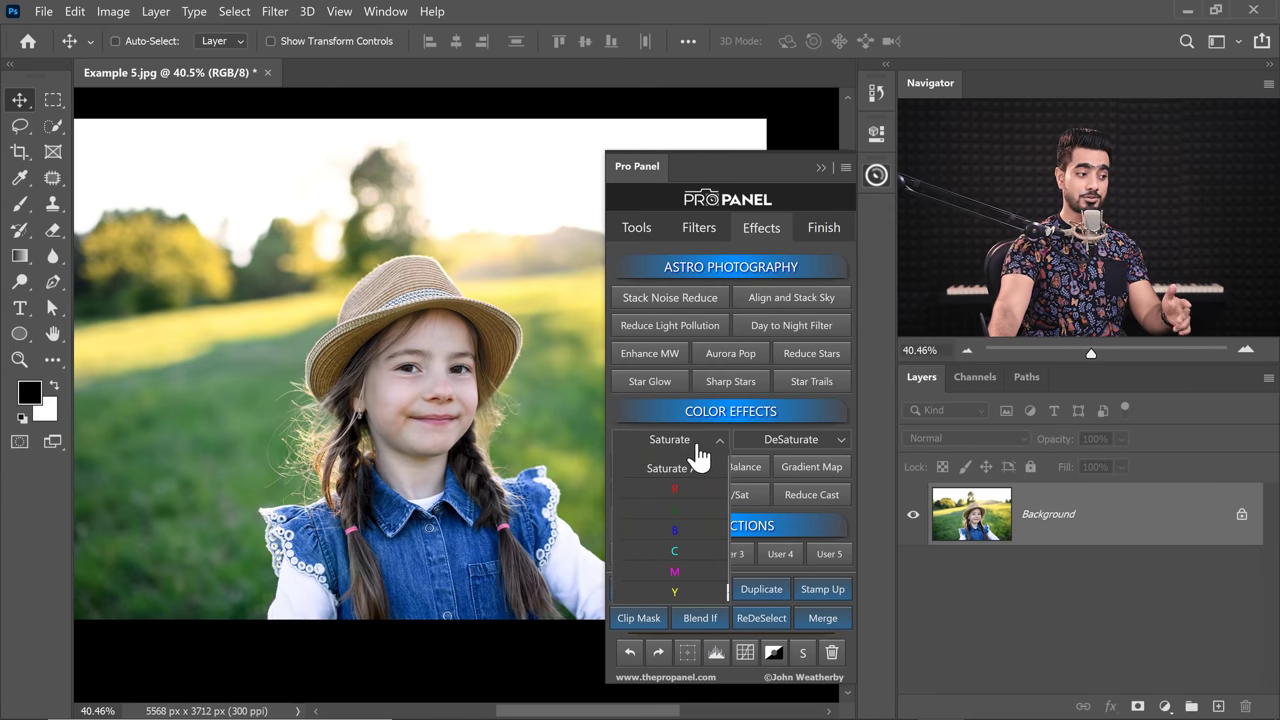
click(674, 530)
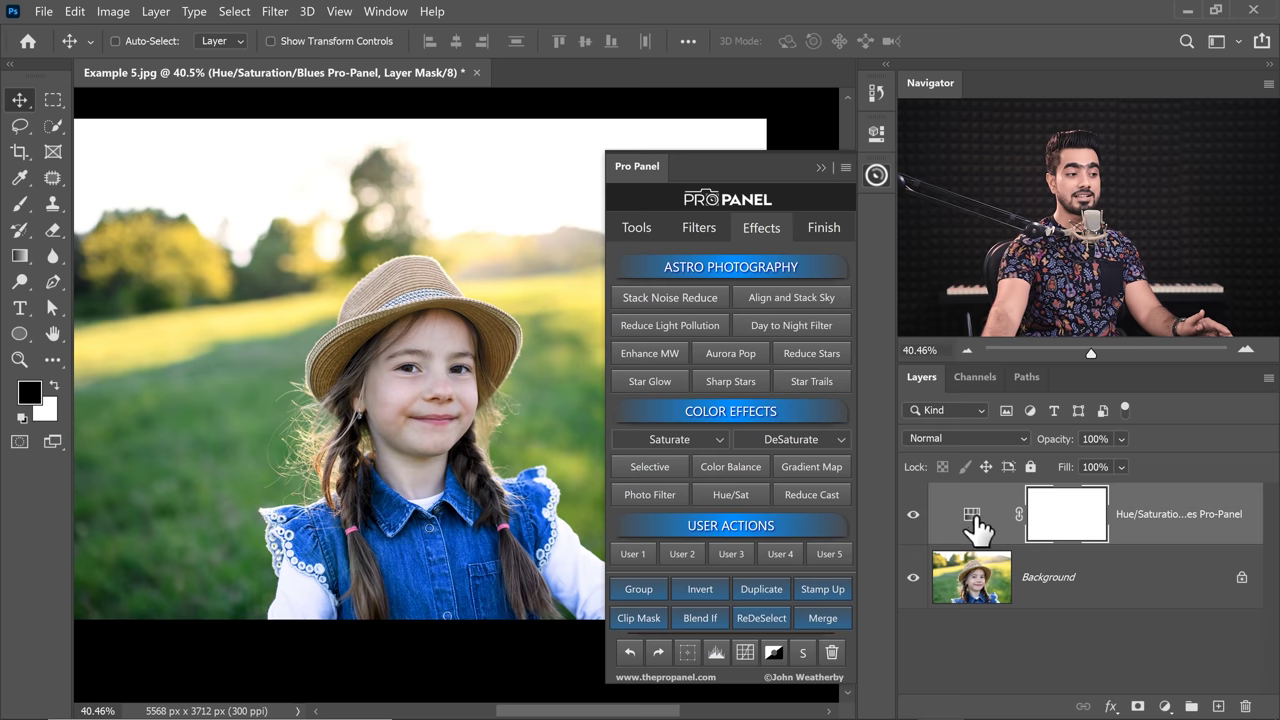
double_click(972, 516)
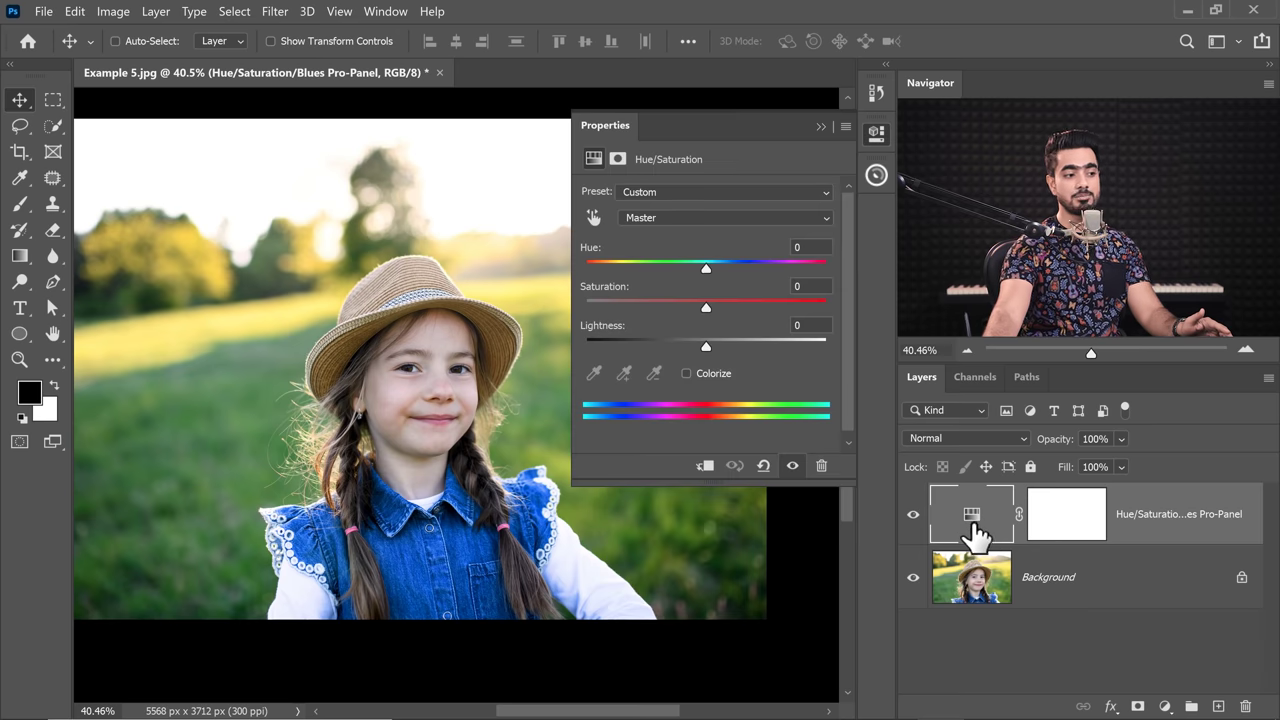
click(677, 217)
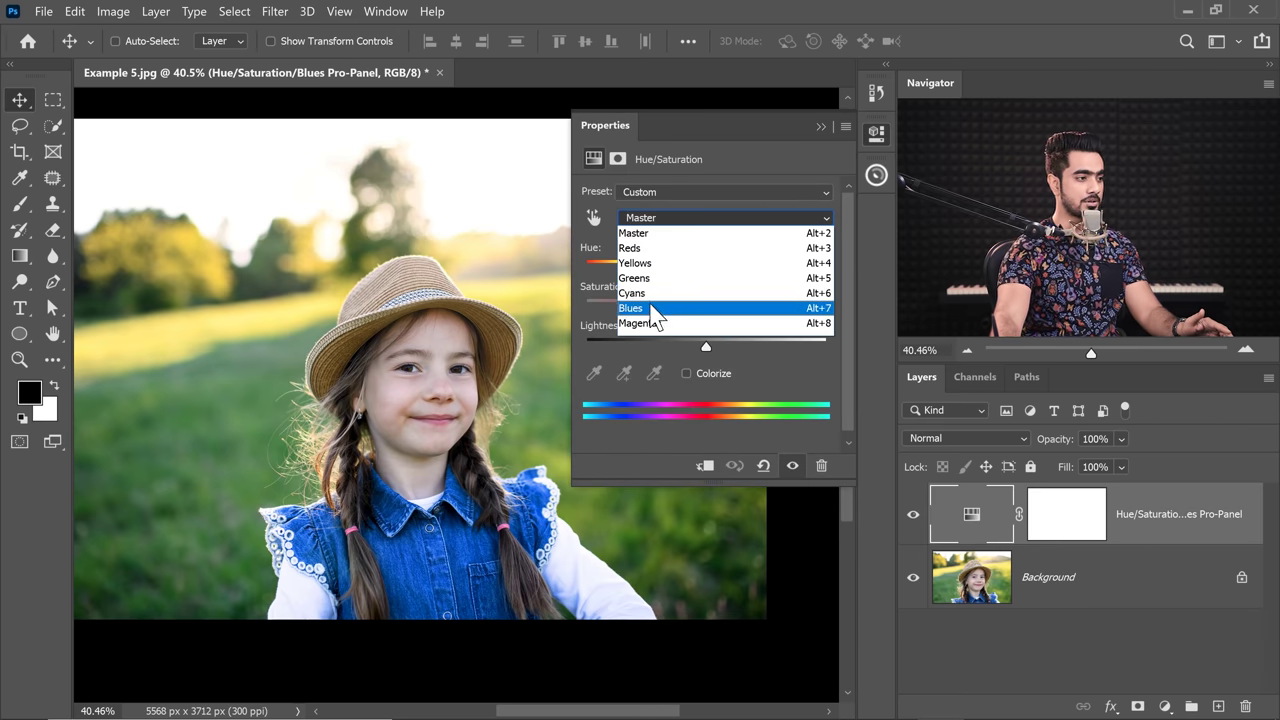
click(660, 308)
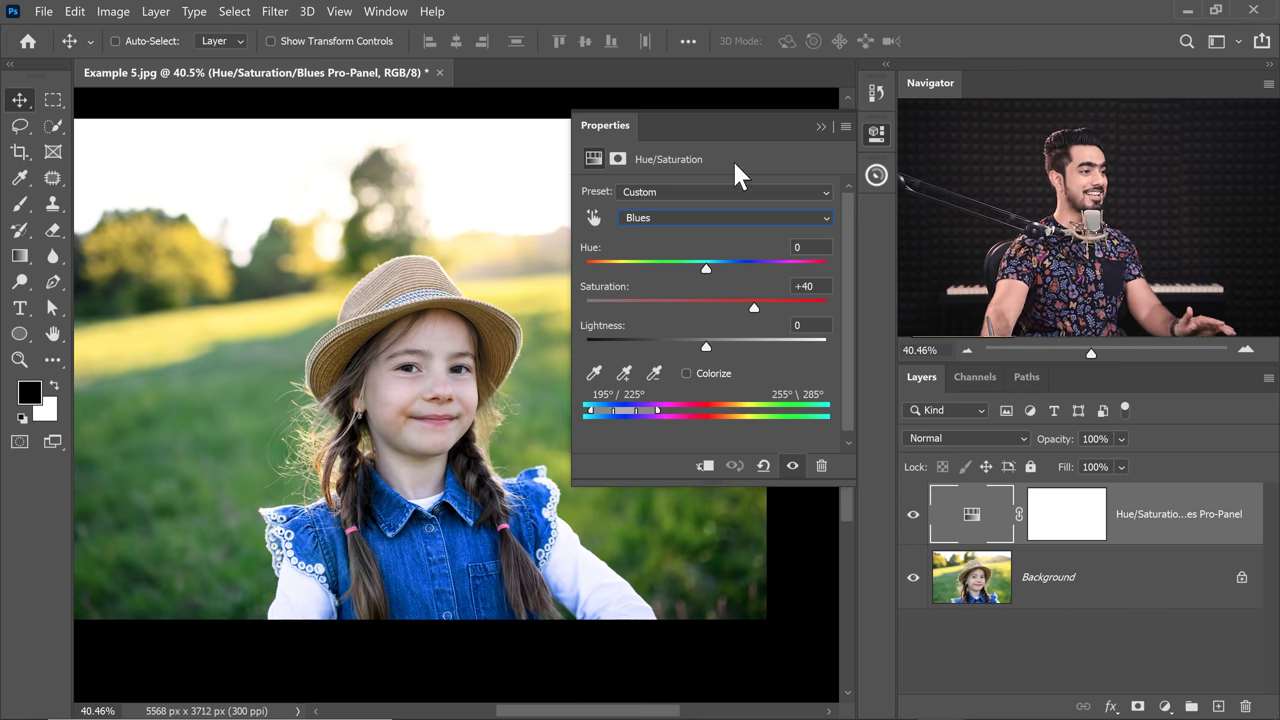
click(821, 127)
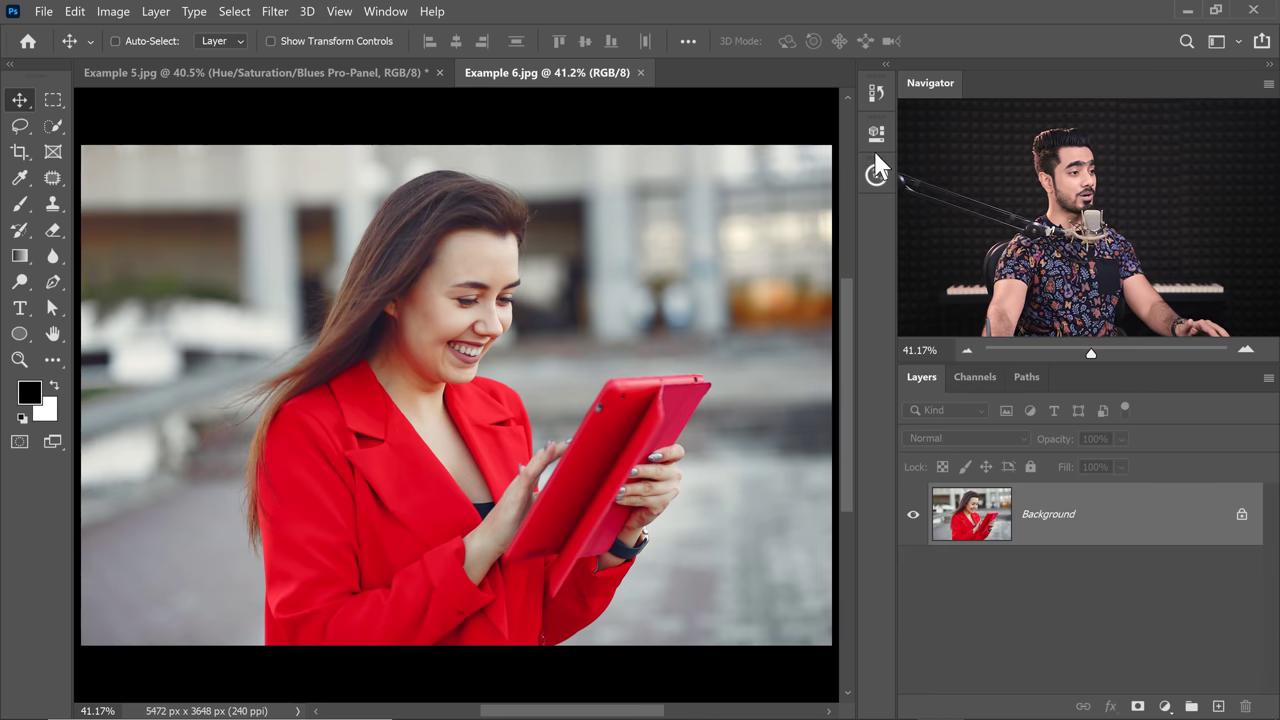
Step: Add a DeSaturate Hue/Saturation layer on the Reds in Example 6
click(876, 177)
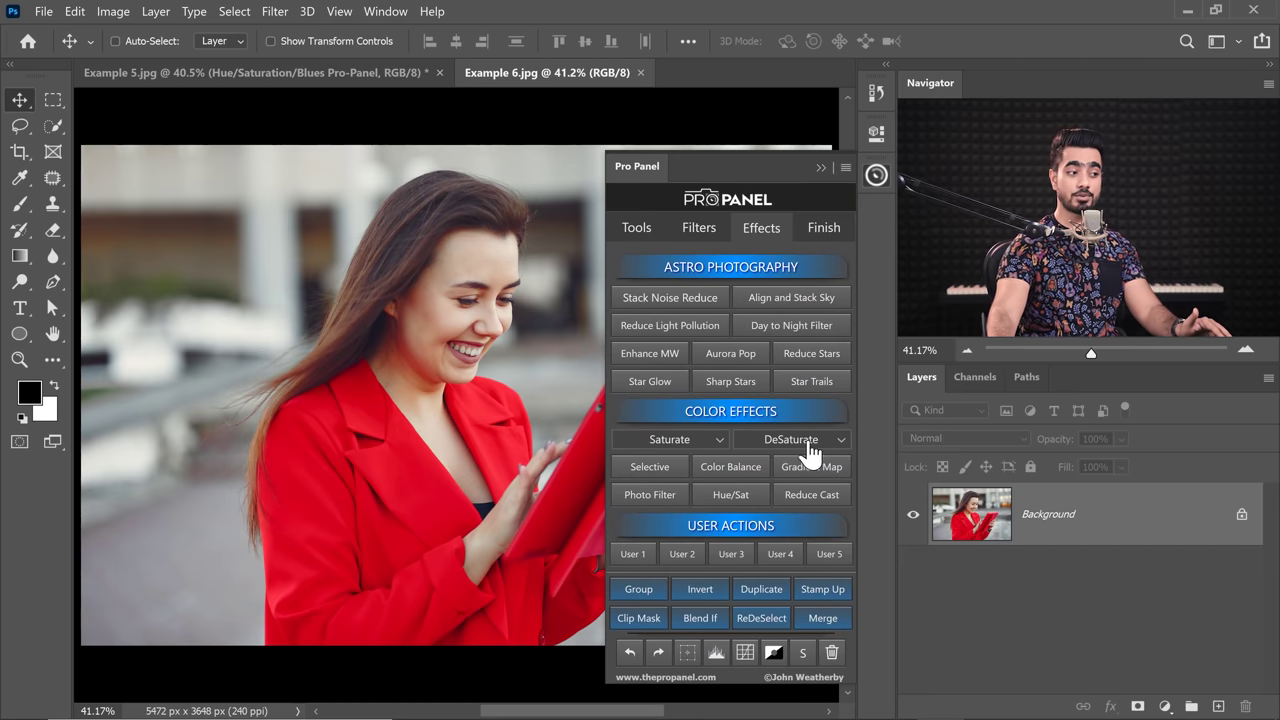
click(812, 450)
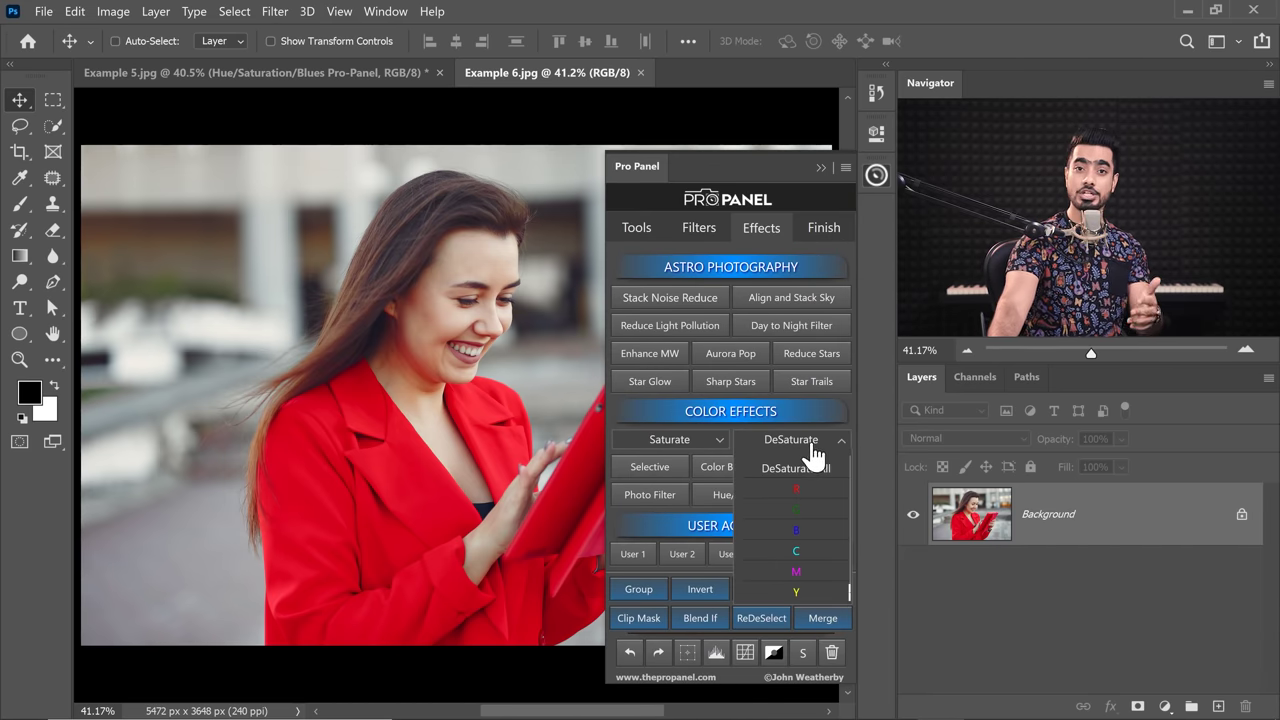
click(808, 489)
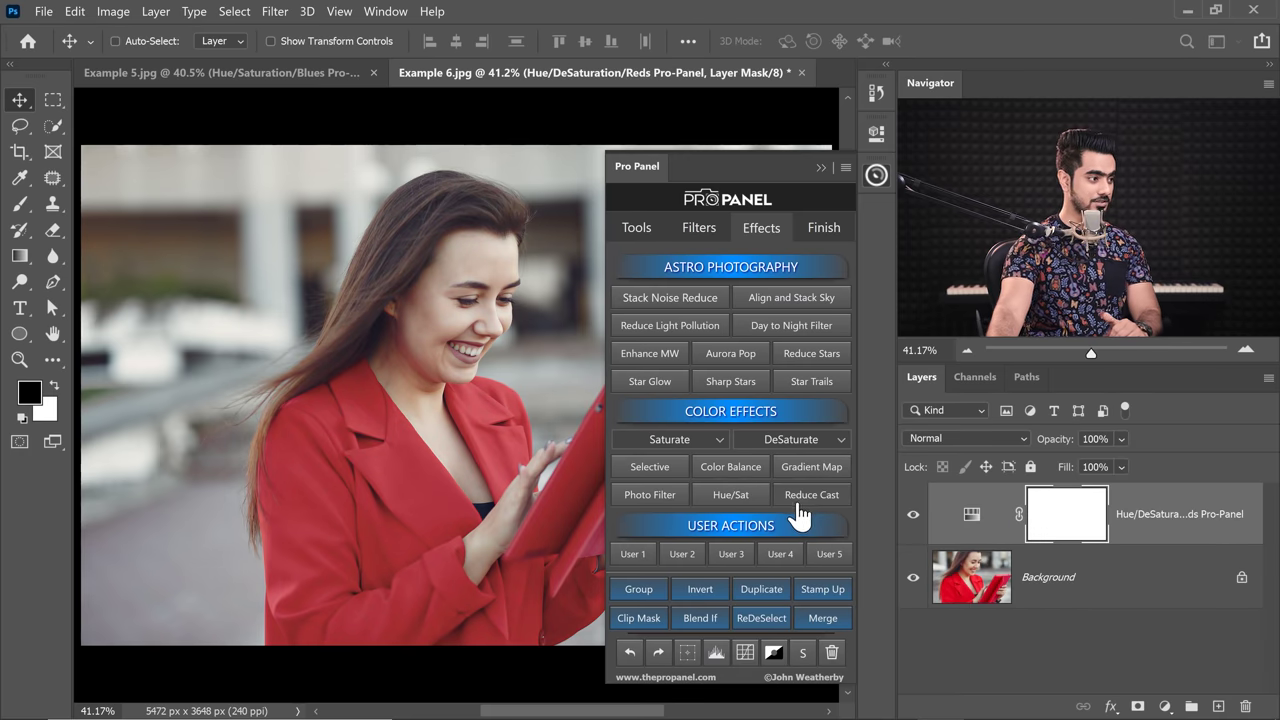
Step: Finish Example 5 in the Pro Panel and open Bandon-Bright.jpg in Windows Photos
click(835, 186)
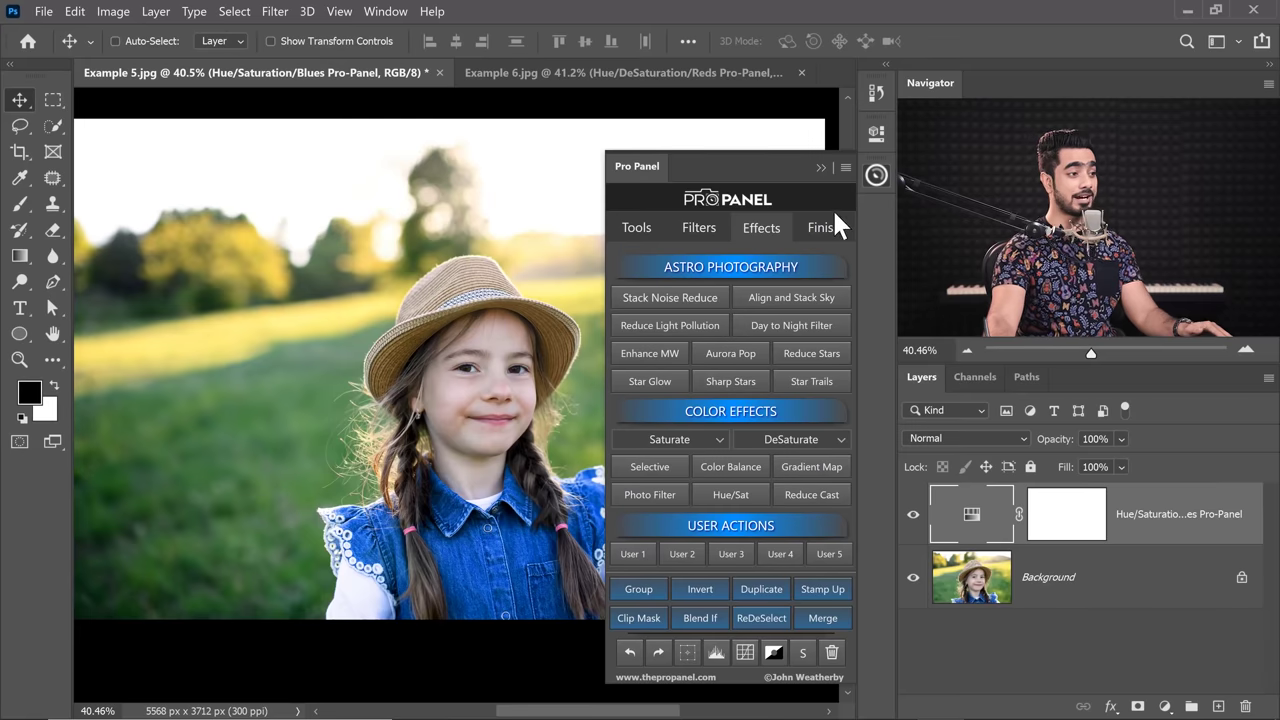
click(826, 232)
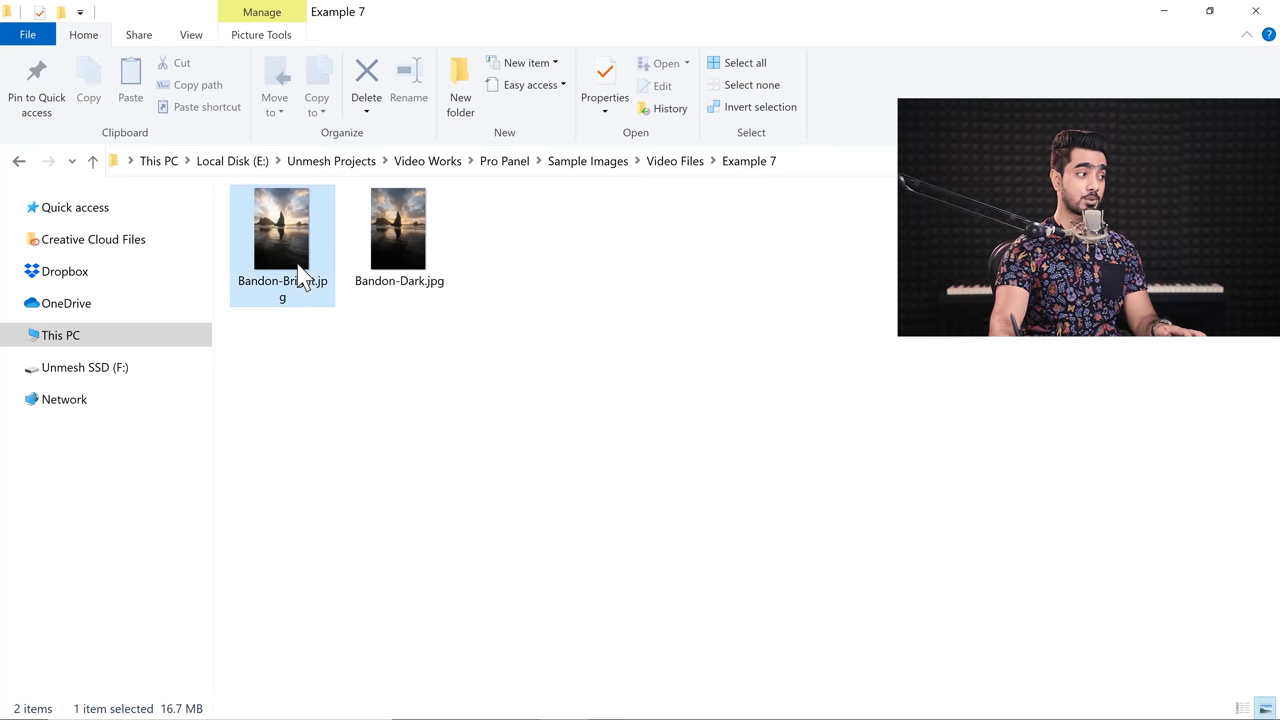
double_click(302, 278)
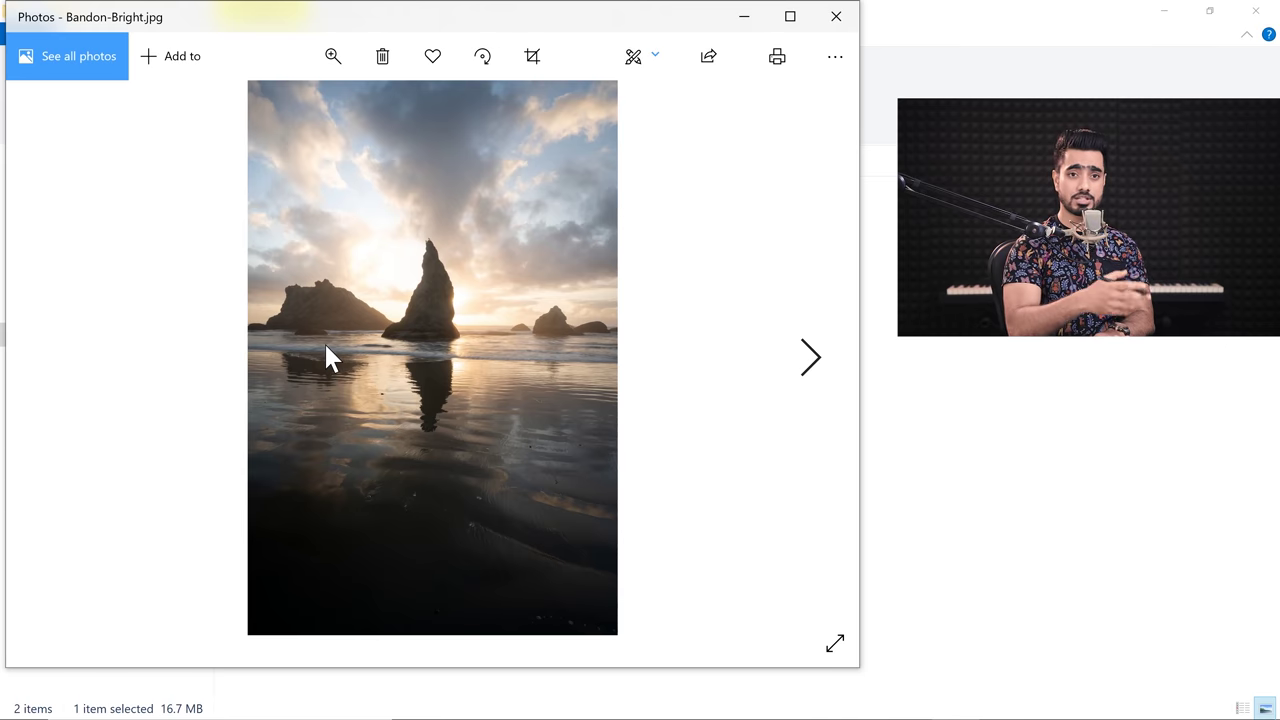
Step: Go to the next photo, Bandon-Dark.jpg, in Windows Photos
key(Right)
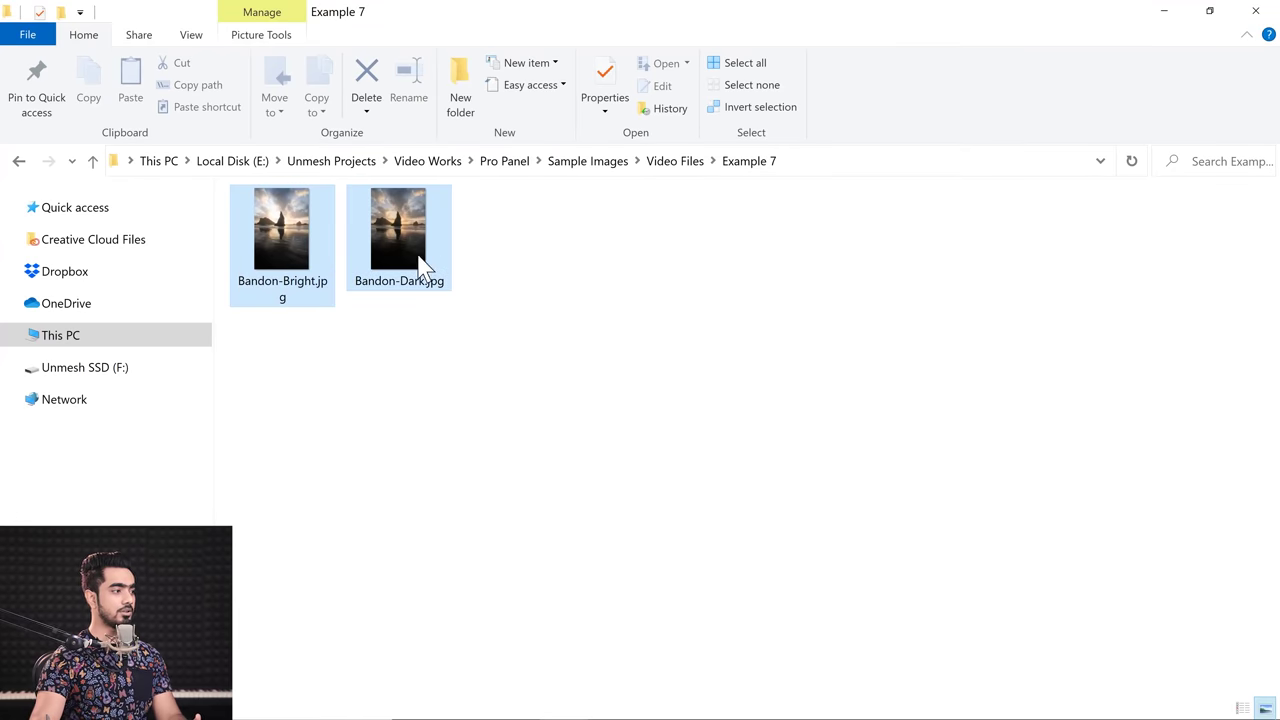
Step: Drag Bandon-Dark.jpg and Bandon-Bright.jpg from File Explorer onto Photoshop
mouse_move(420, 263)
mouse_down()
mouse_move(790, 700)
mouse_move(631, 396)
mouse_up()
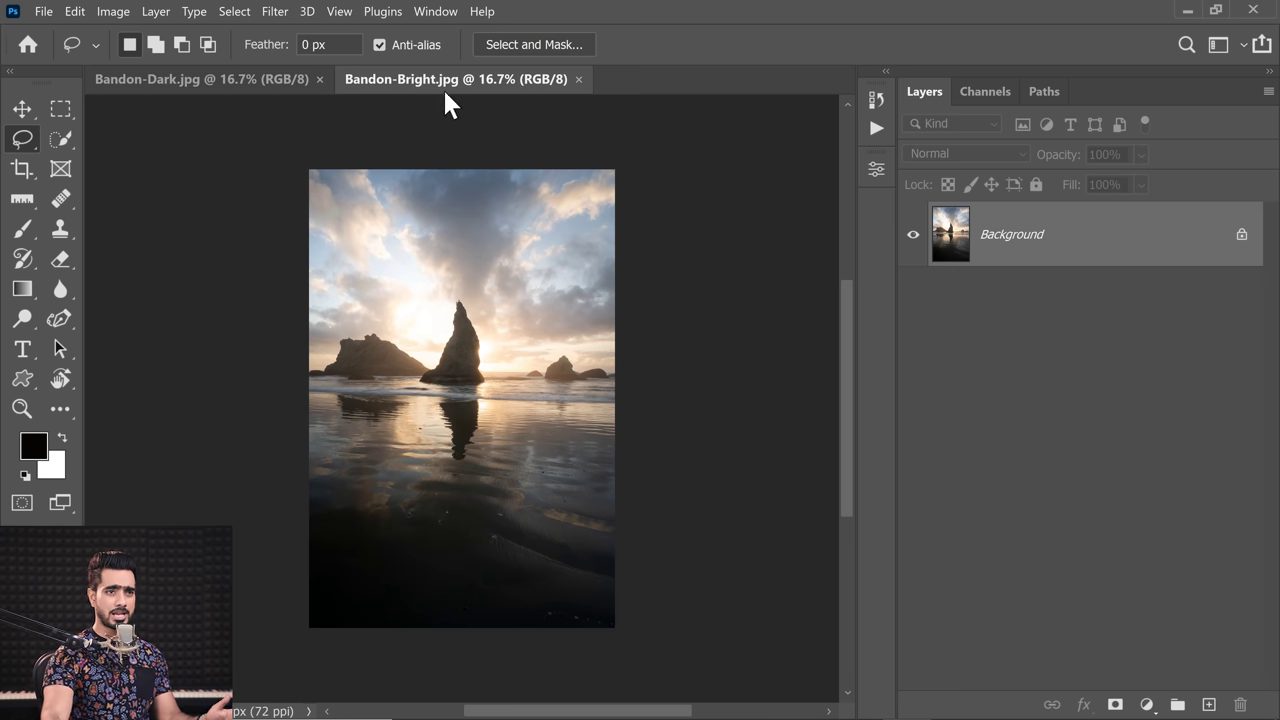
Step: Stack the two open Bandon exposures as layers in one document using the Pro Panel
click(436, 12)
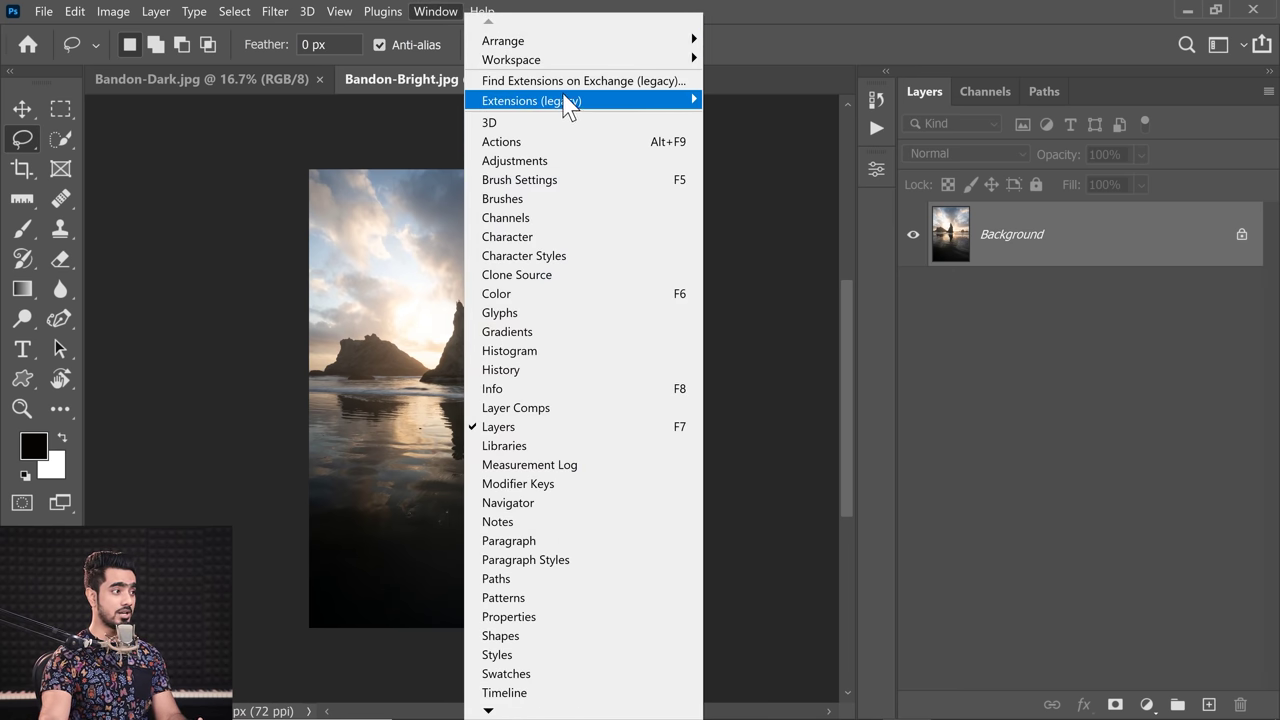
mouse_move(531, 100)
click(744, 366)
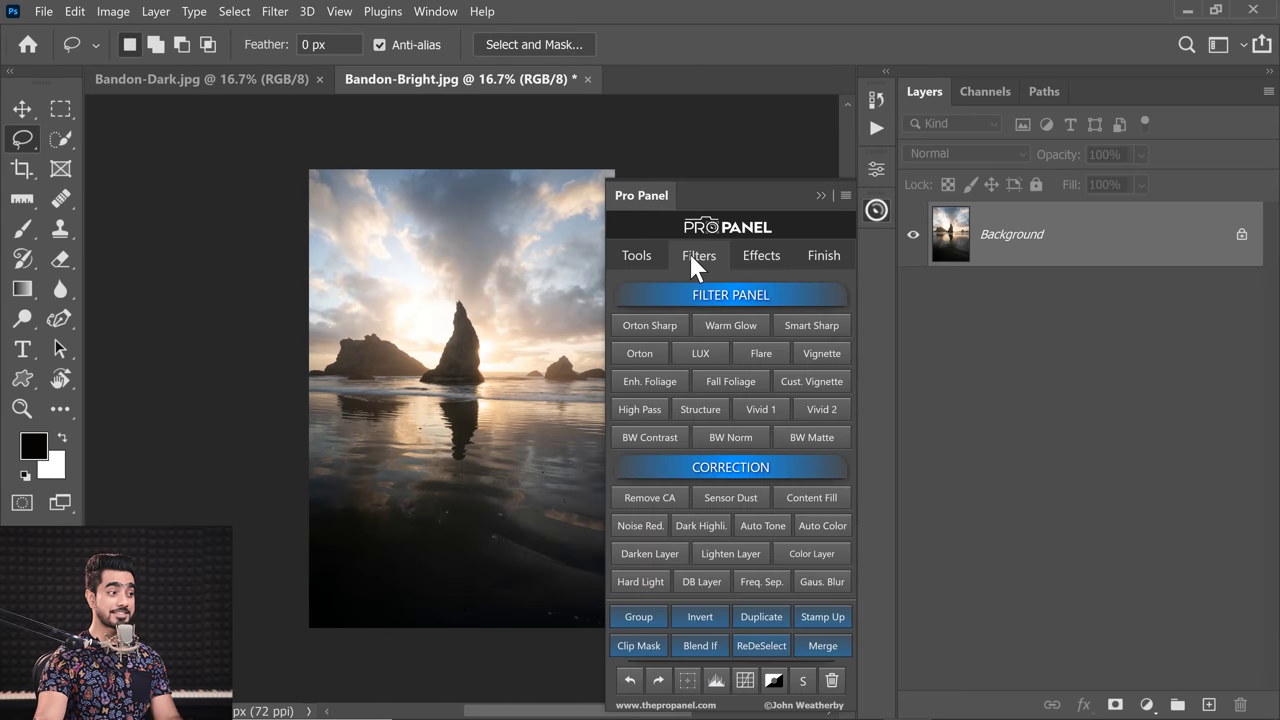
click(640, 586)
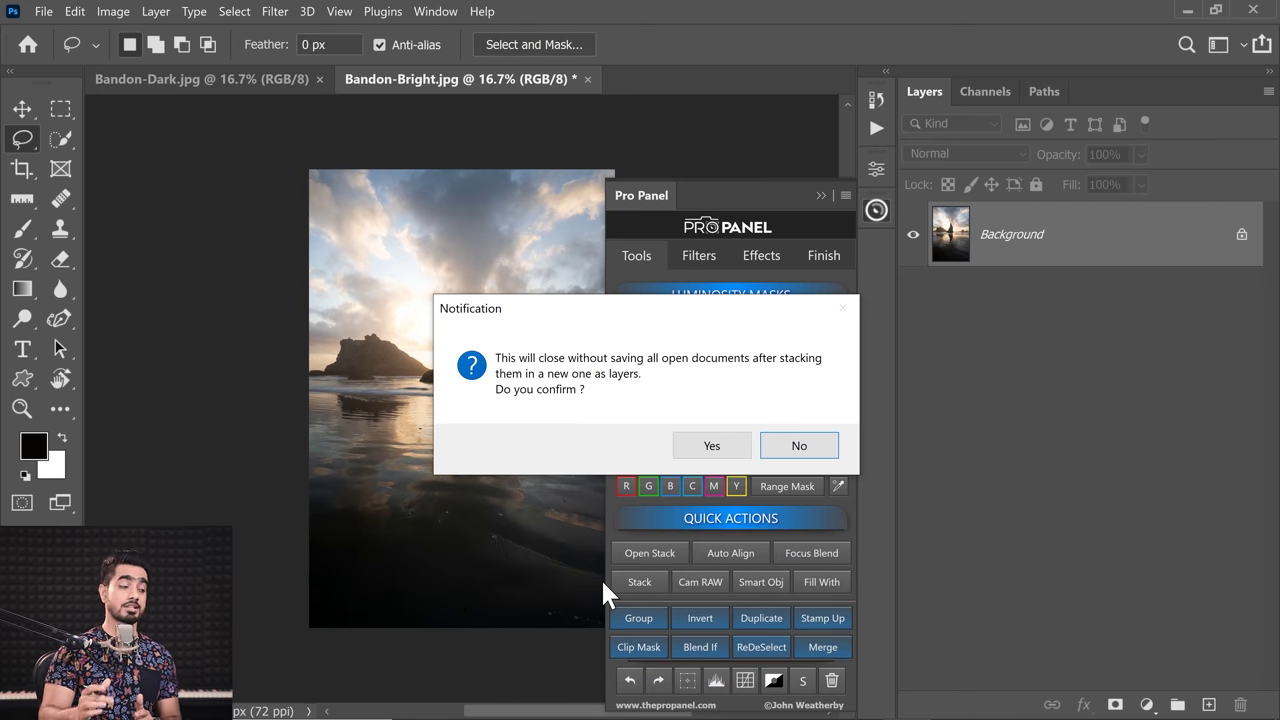
click(711, 445)
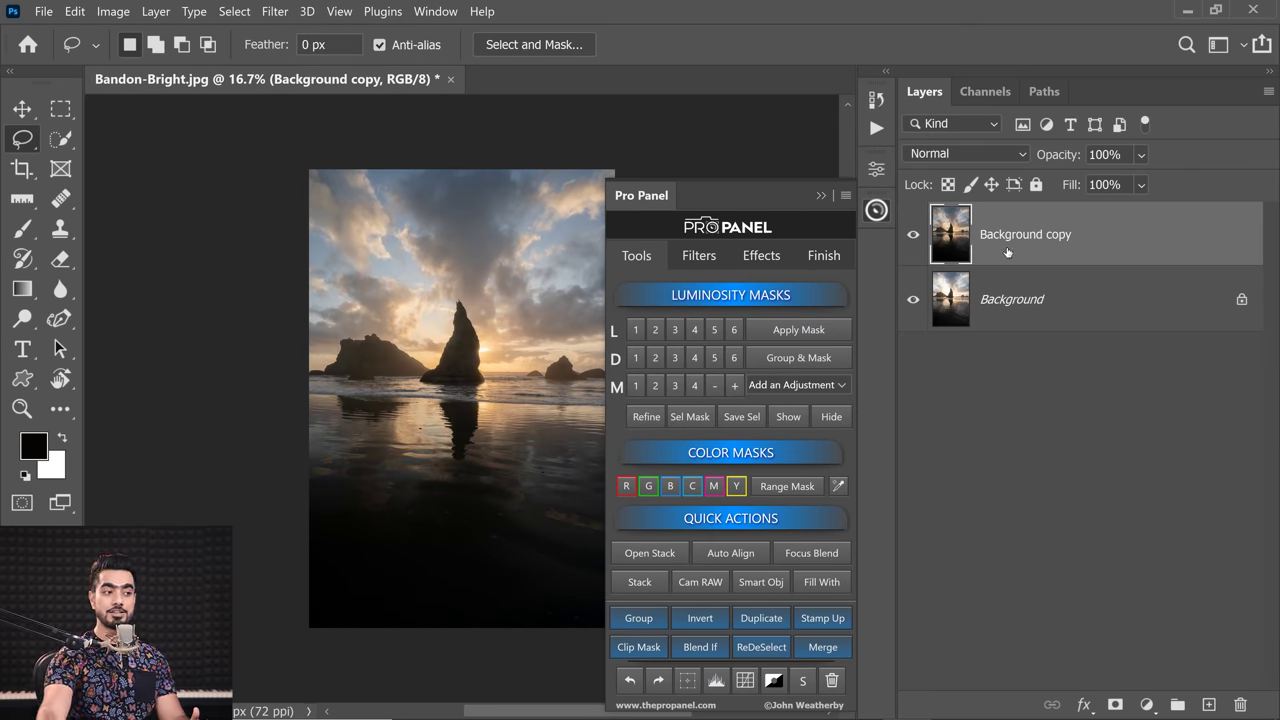
Step: Hide Background copy, select Background and preview Lights luminosity masks, settling on Lights 2
click(820, 194)
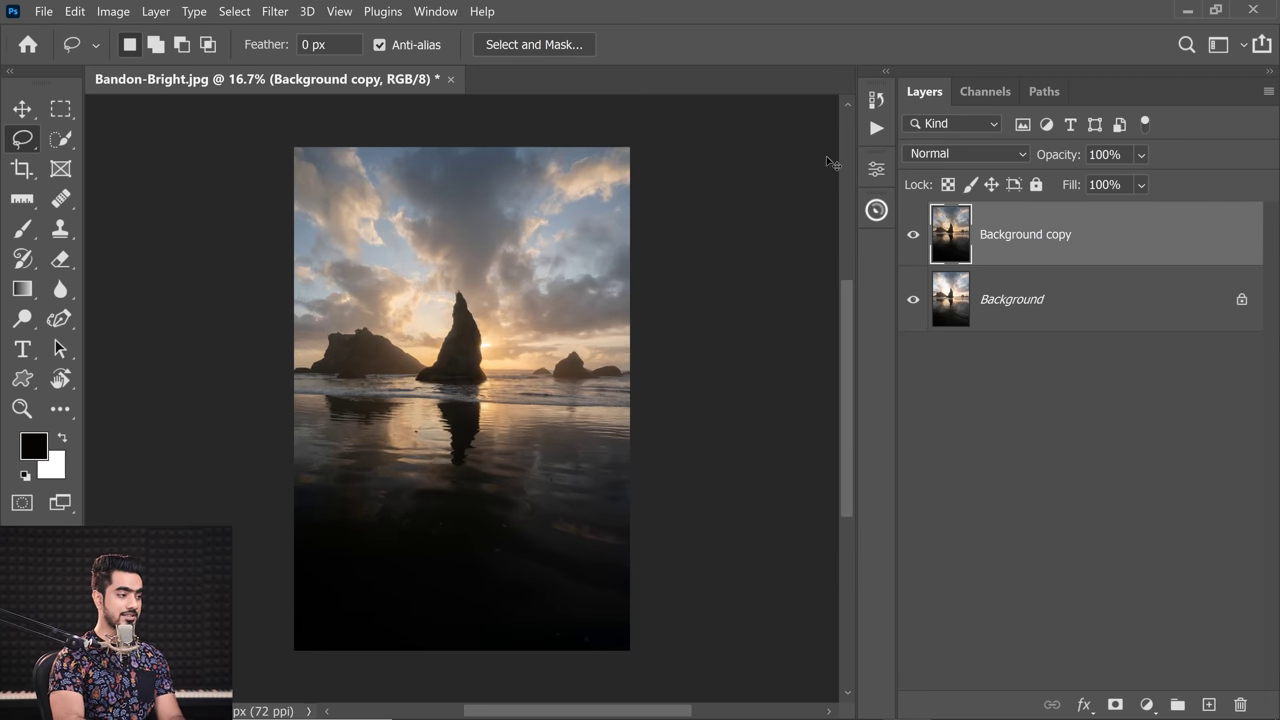
key(ctrl+0)
click(915, 246)
click(955, 322)
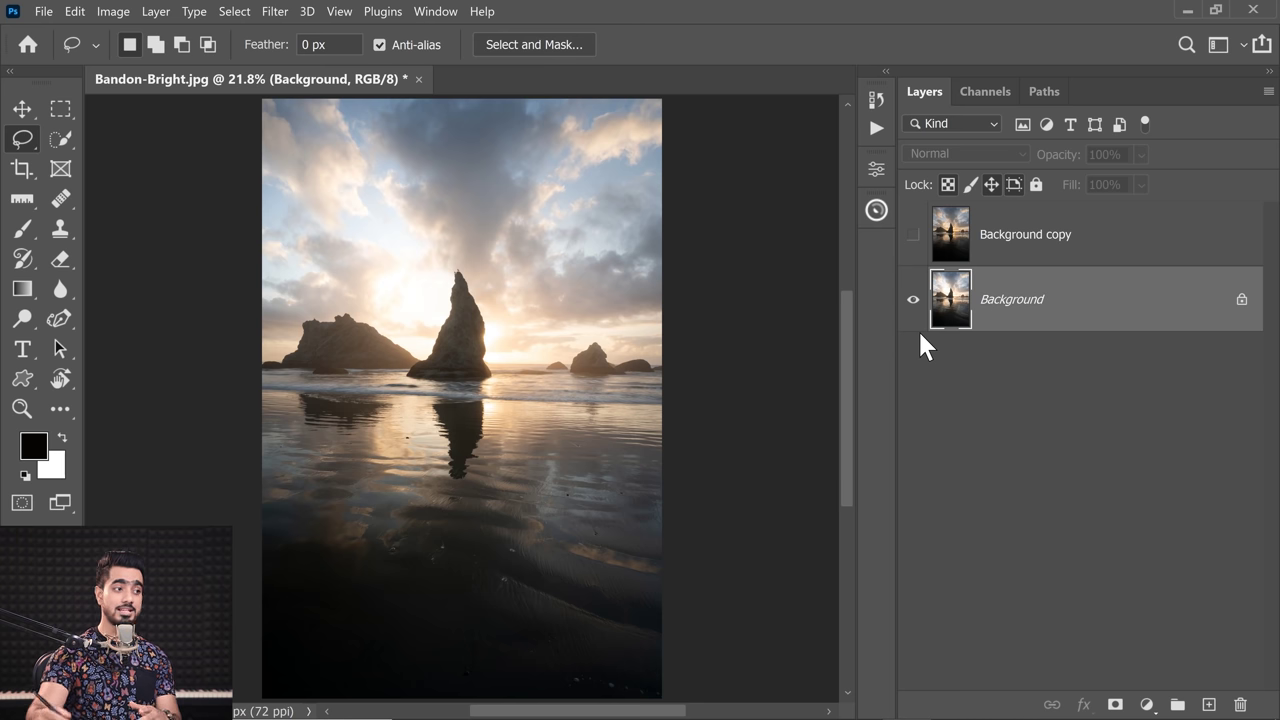
click(877, 222)
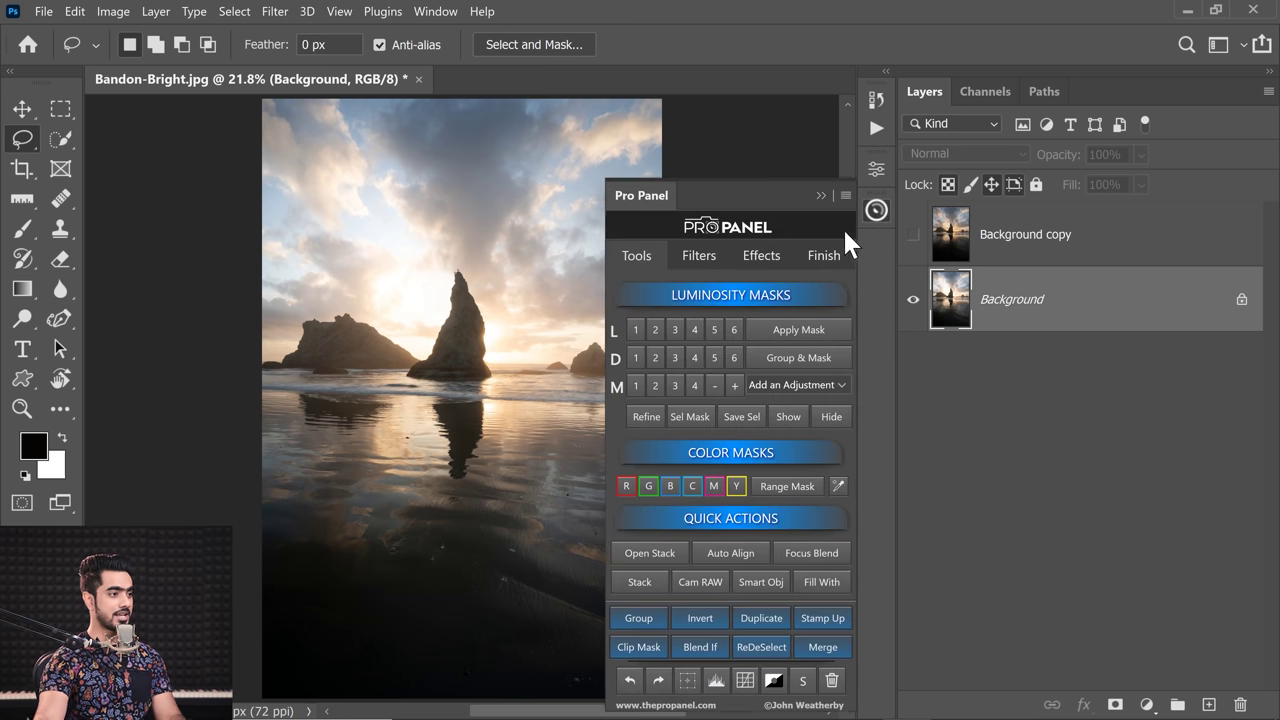
click(656, 332)
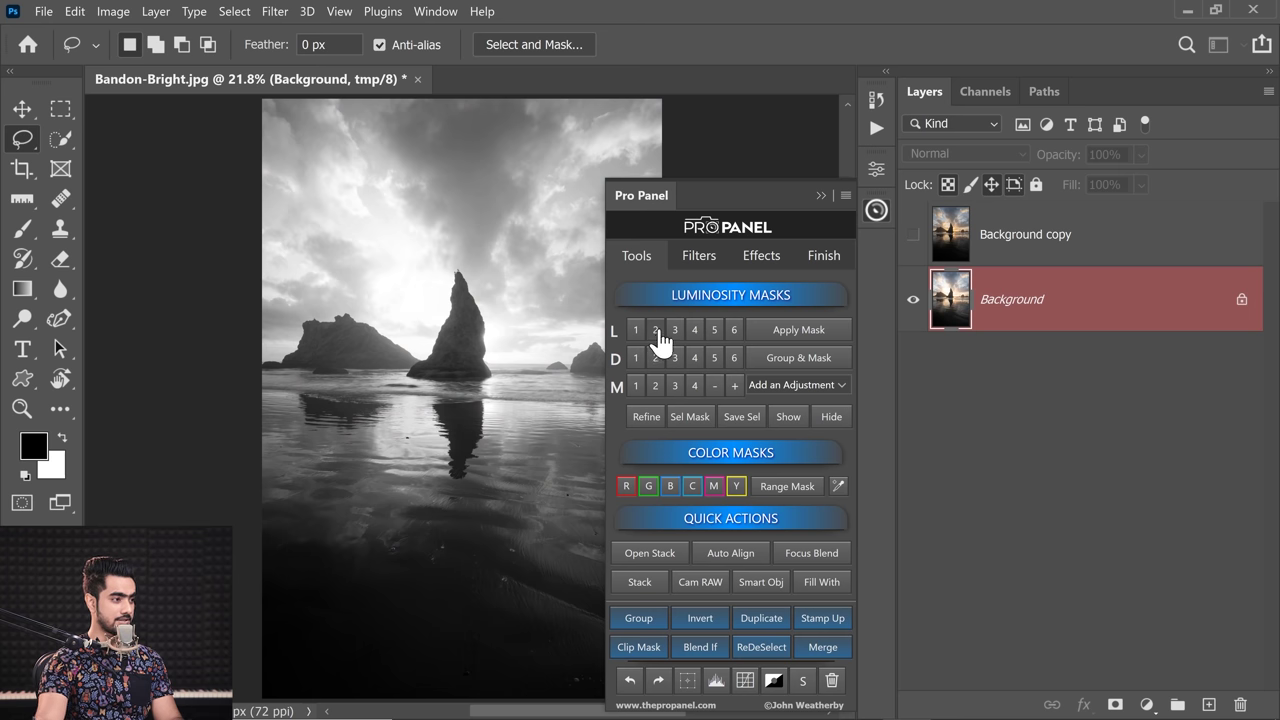
click(673, 333)
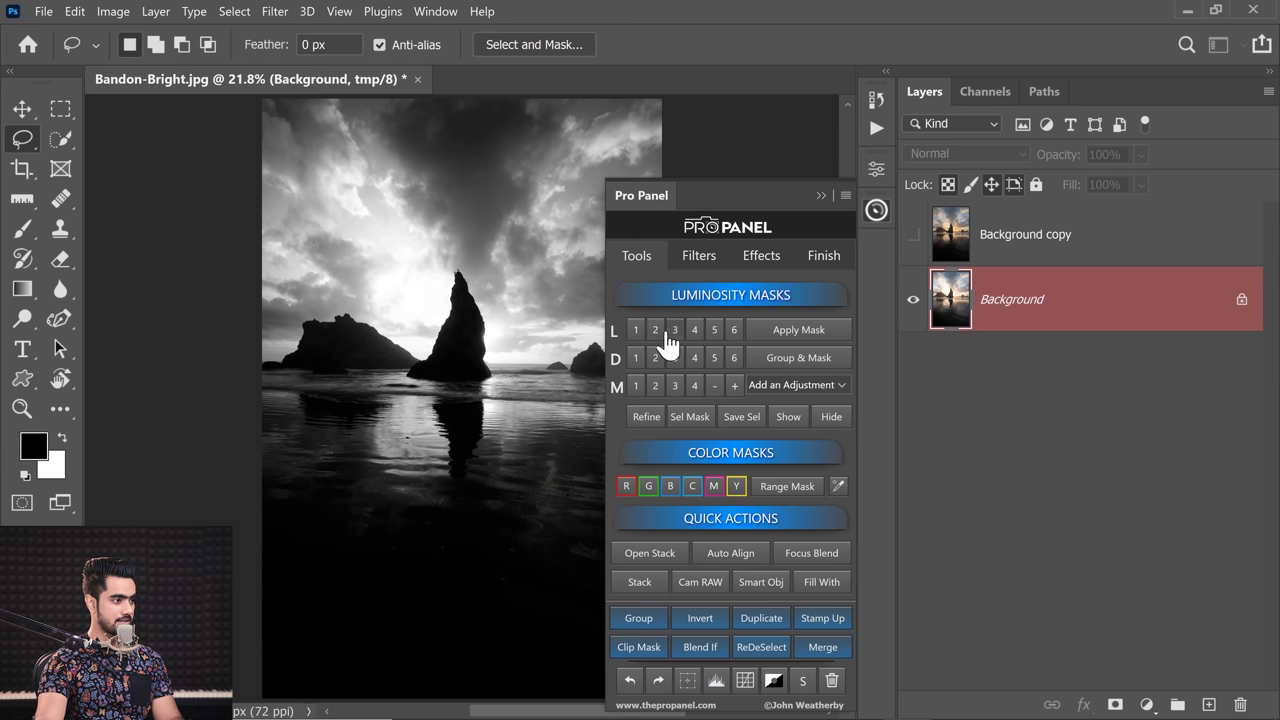
click(676, 338)
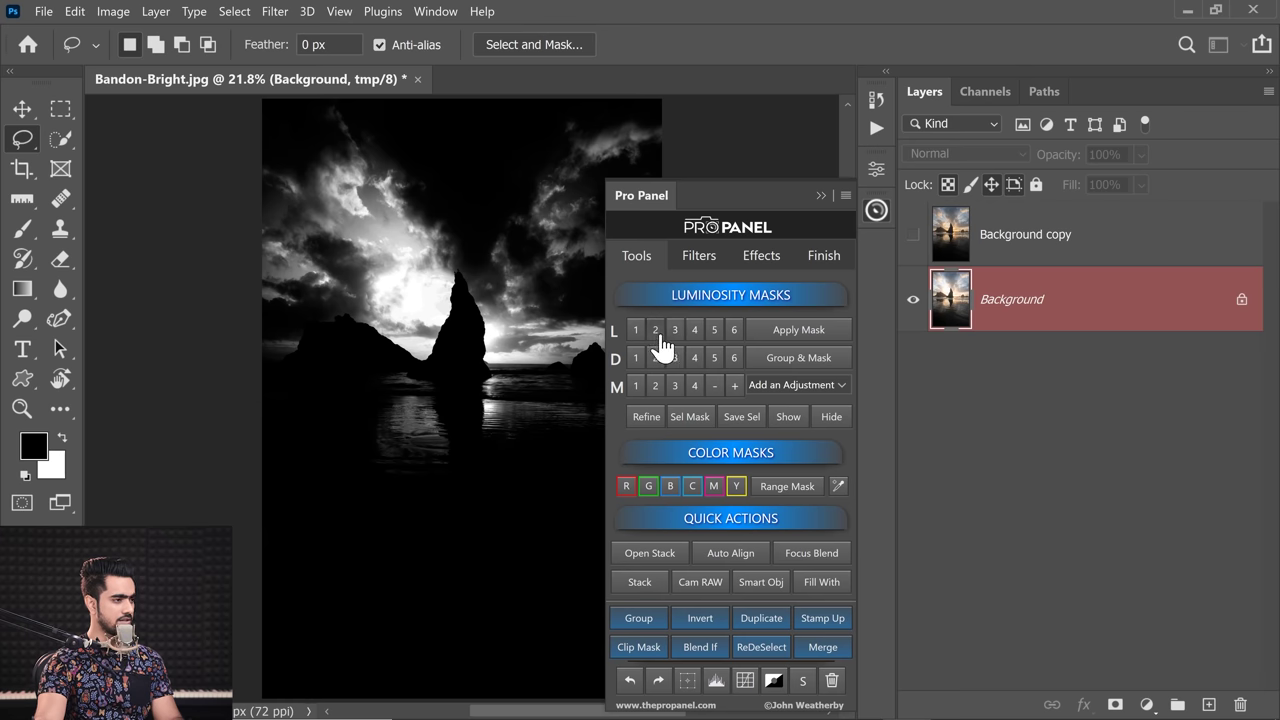
click(655, 335)
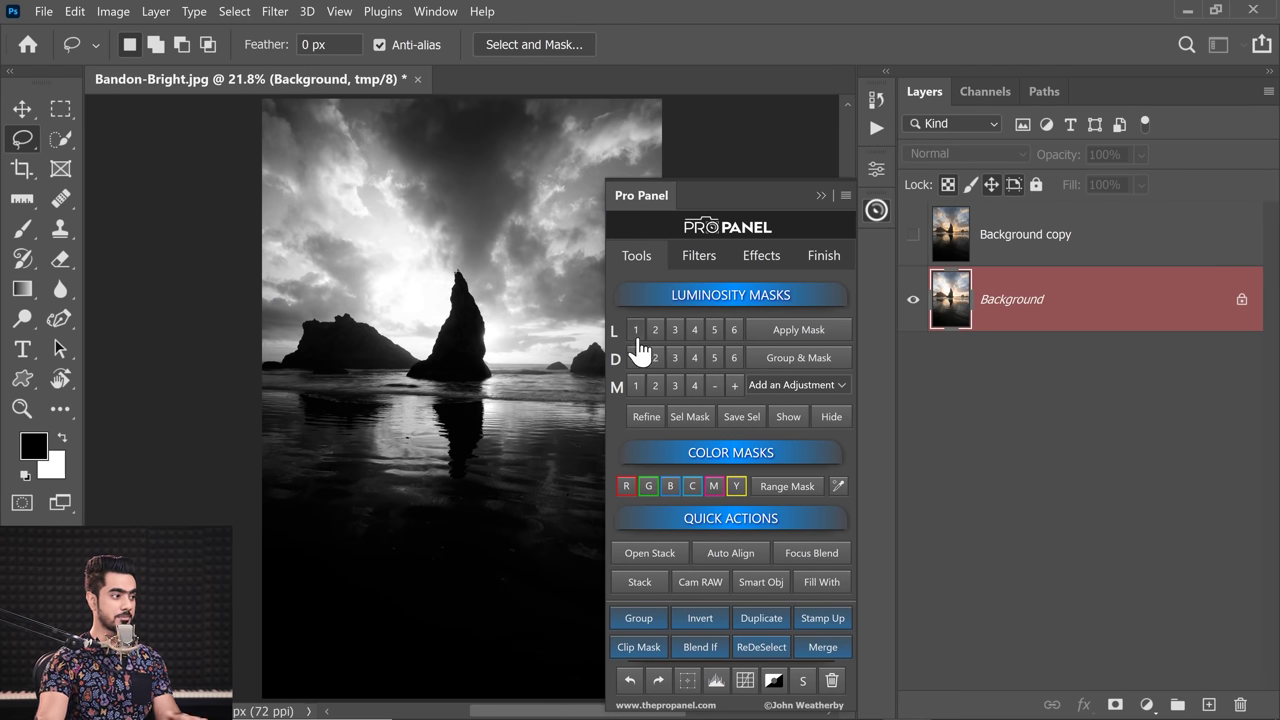
Step: Refine the lights mask with Levels: midtone 1.13, white point 215
click(655, 418)
drag(1074, 403, 1082, 398)
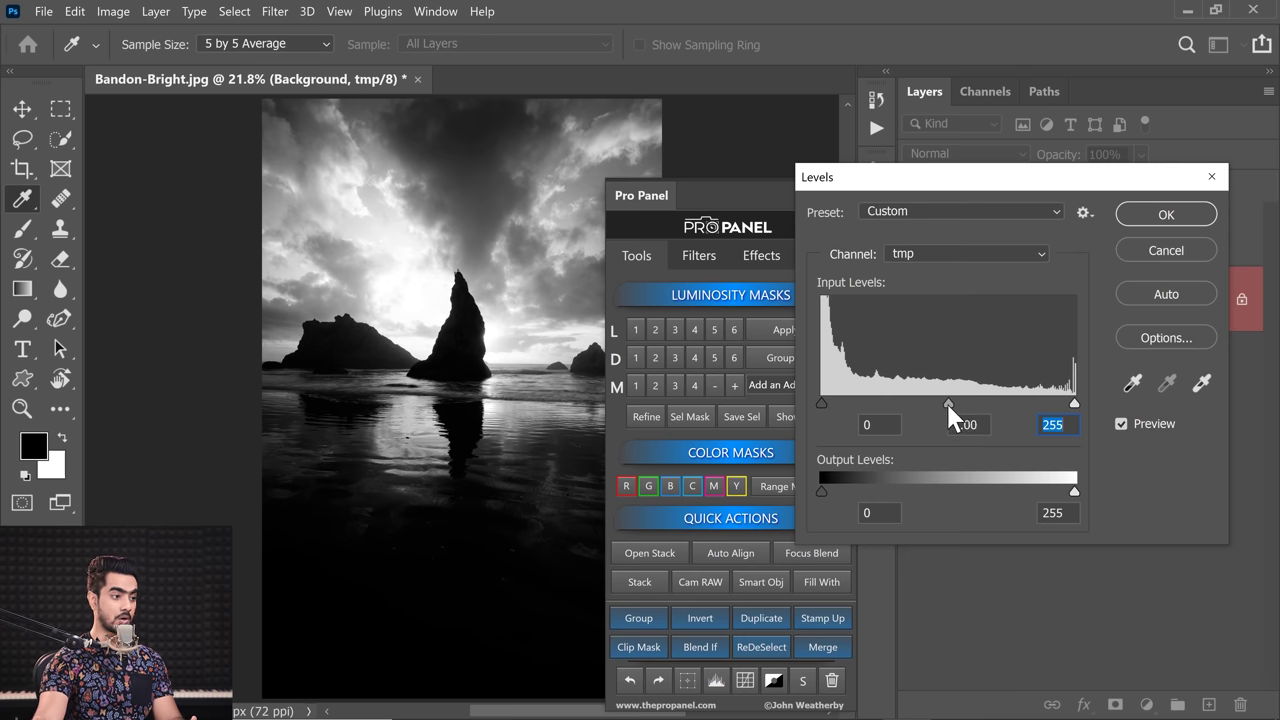
drag(948, 404, 920, 404)
drag(1074, 403, 1033, 403)
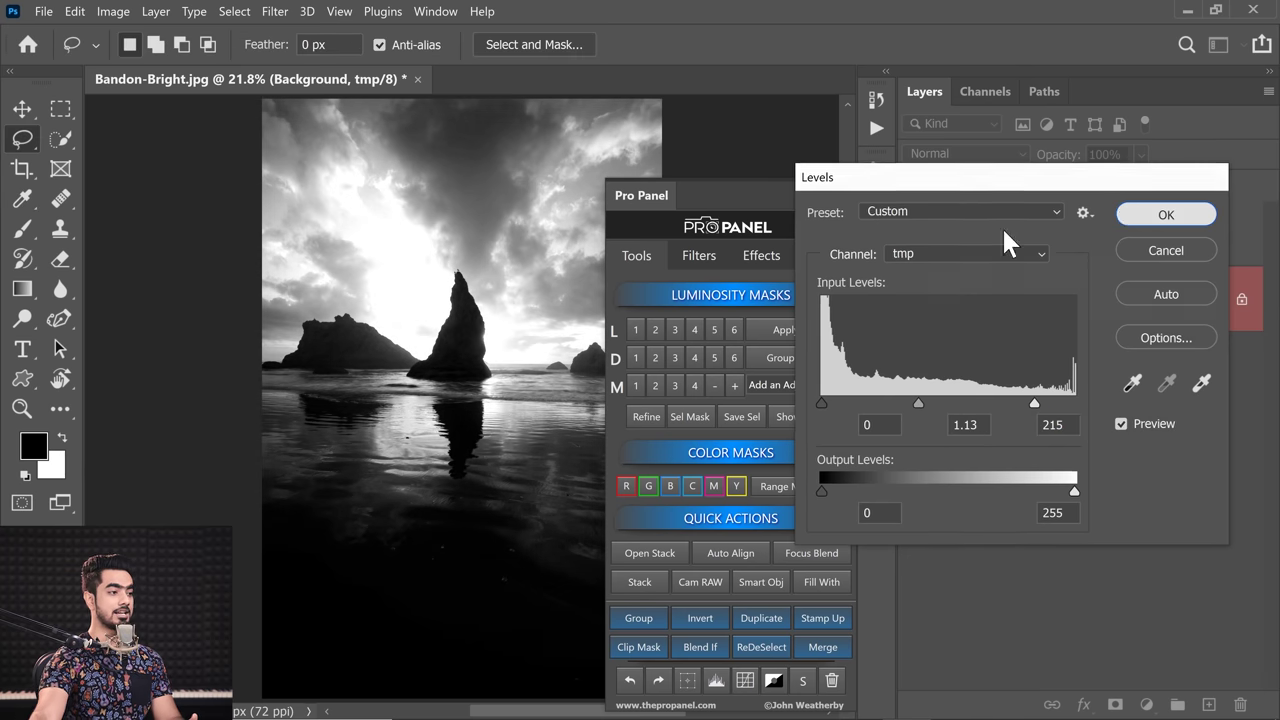
key(Return)
Step: Apply the refined luminosity mask to the visible Background copy and compare the blend
click(1025, 241)
click(913, 234)
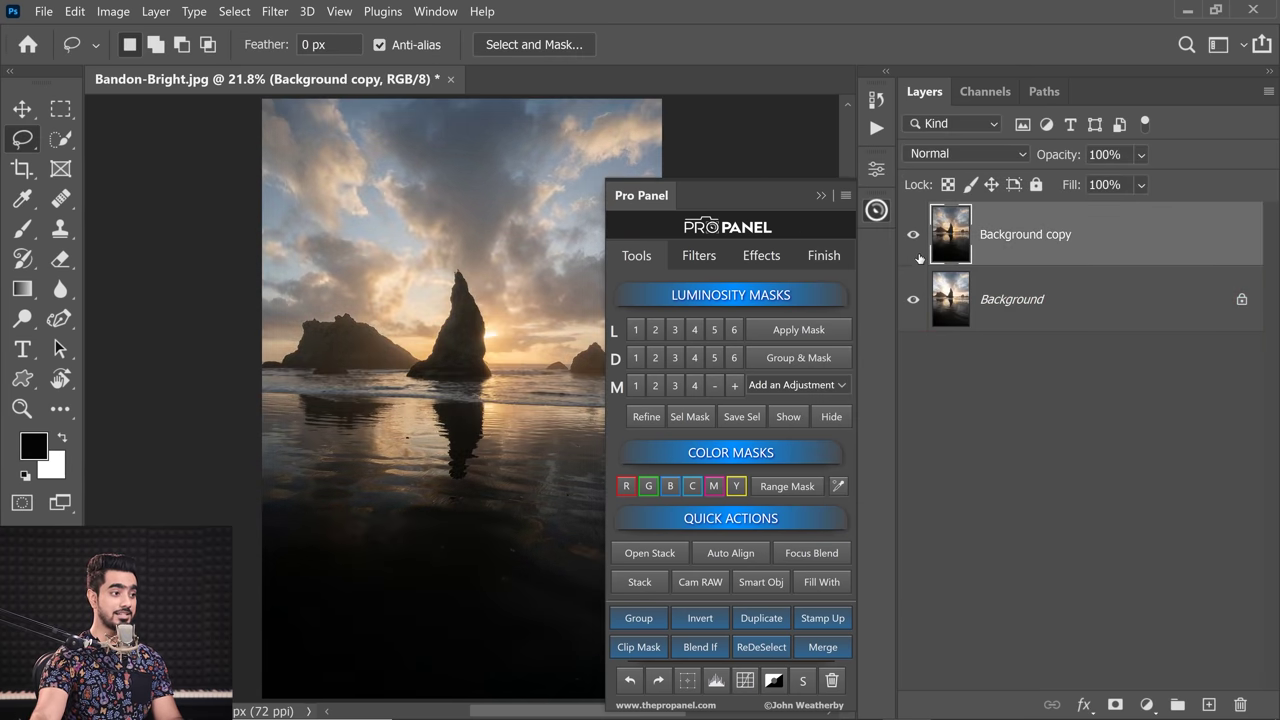
click(812, 335)
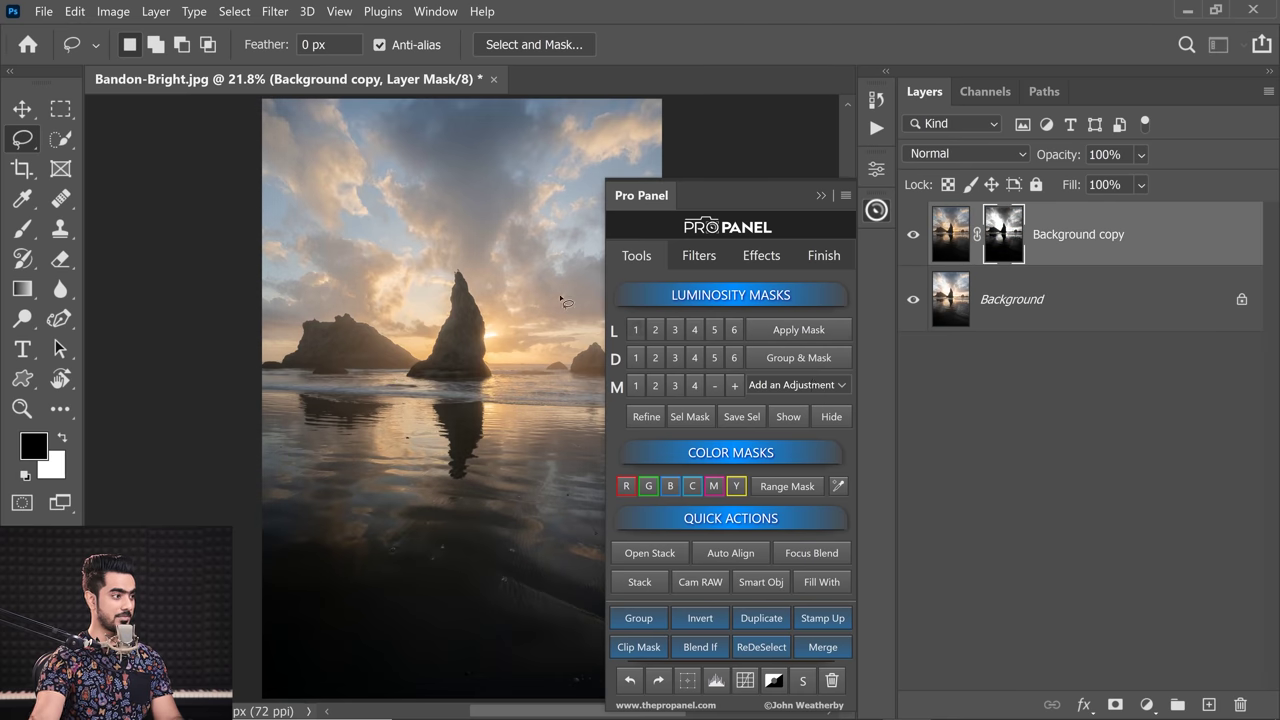
click(819, 195)
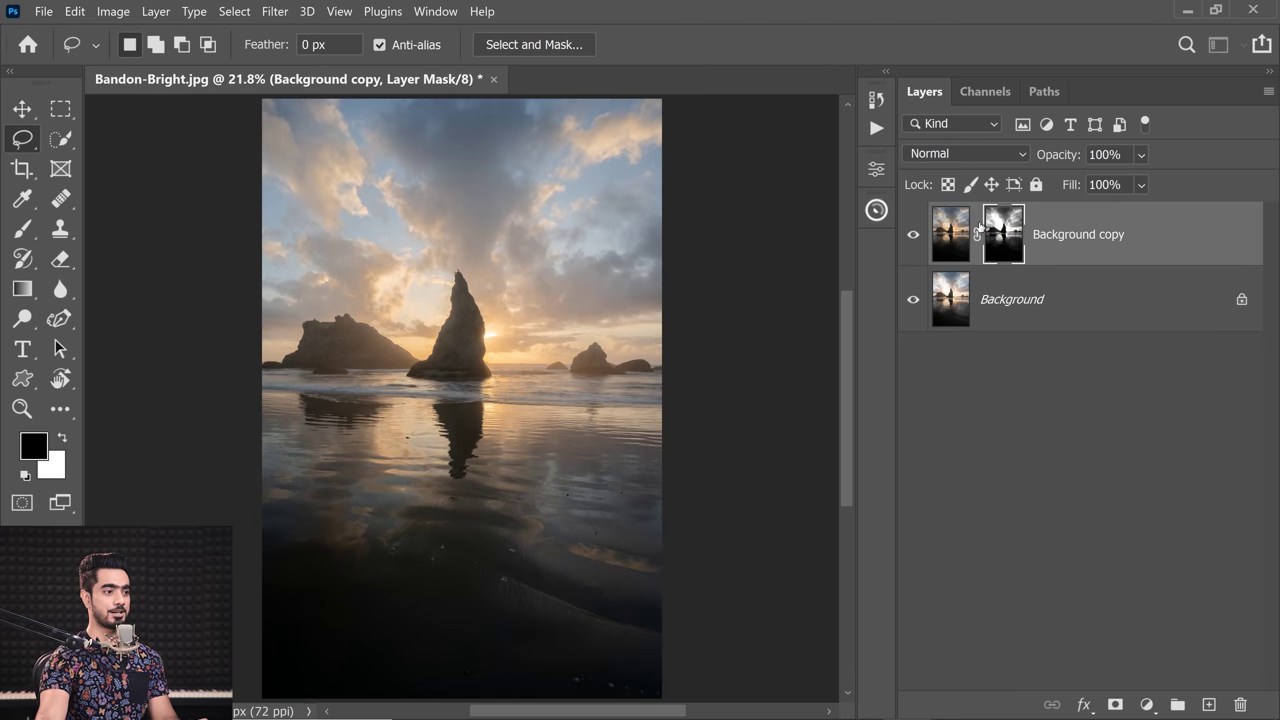
alt+click(1007, 237)
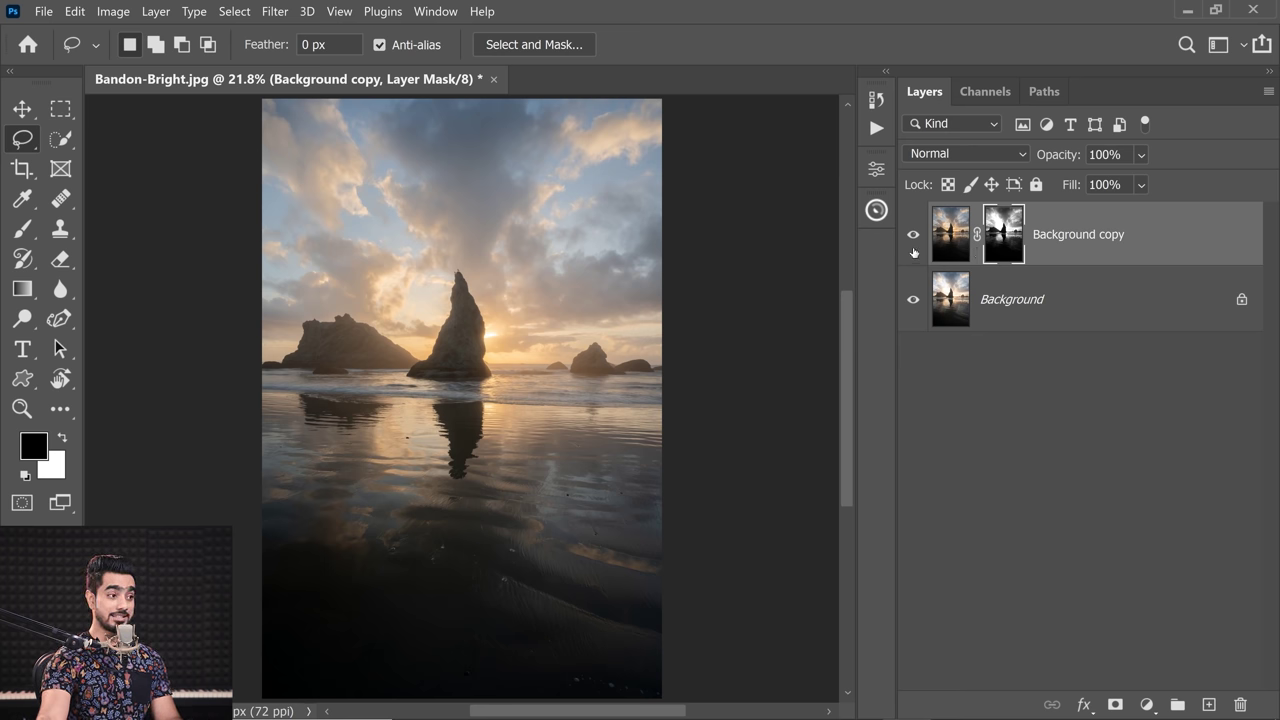
click(913, 236)
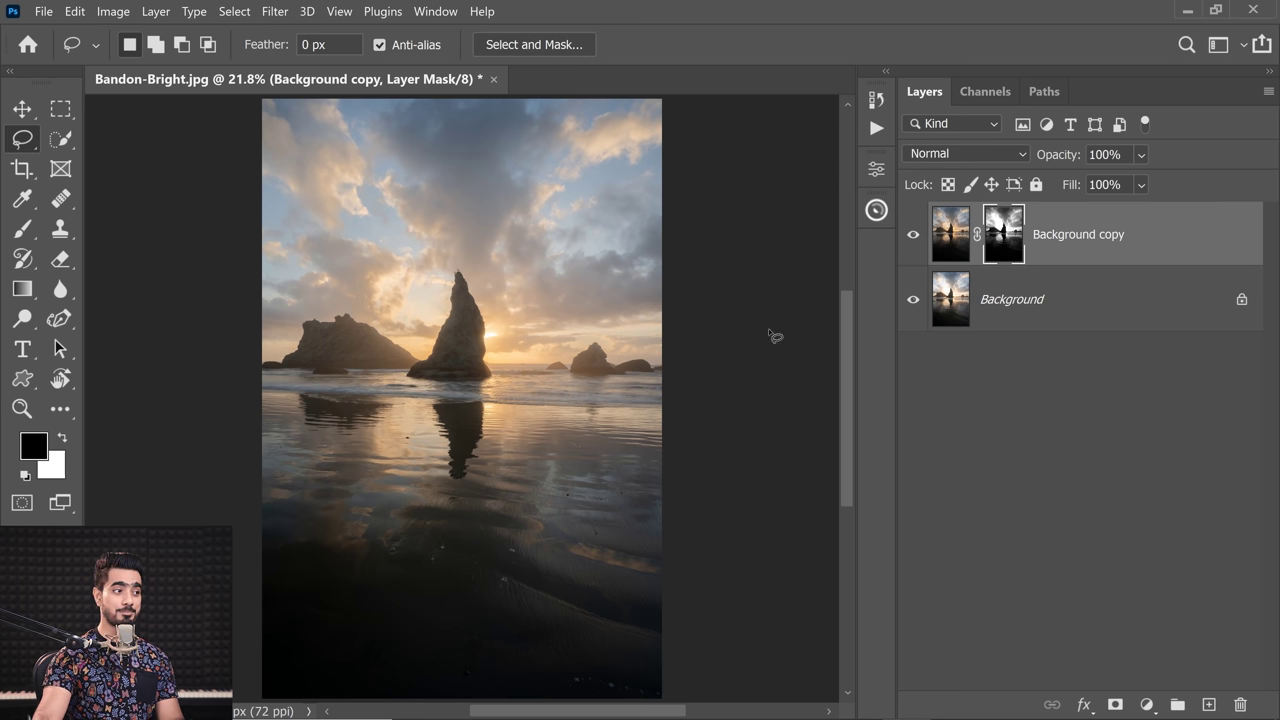
Step: Add a 70% LUX glow layer from the Pro Panel filters
click(876, 210)
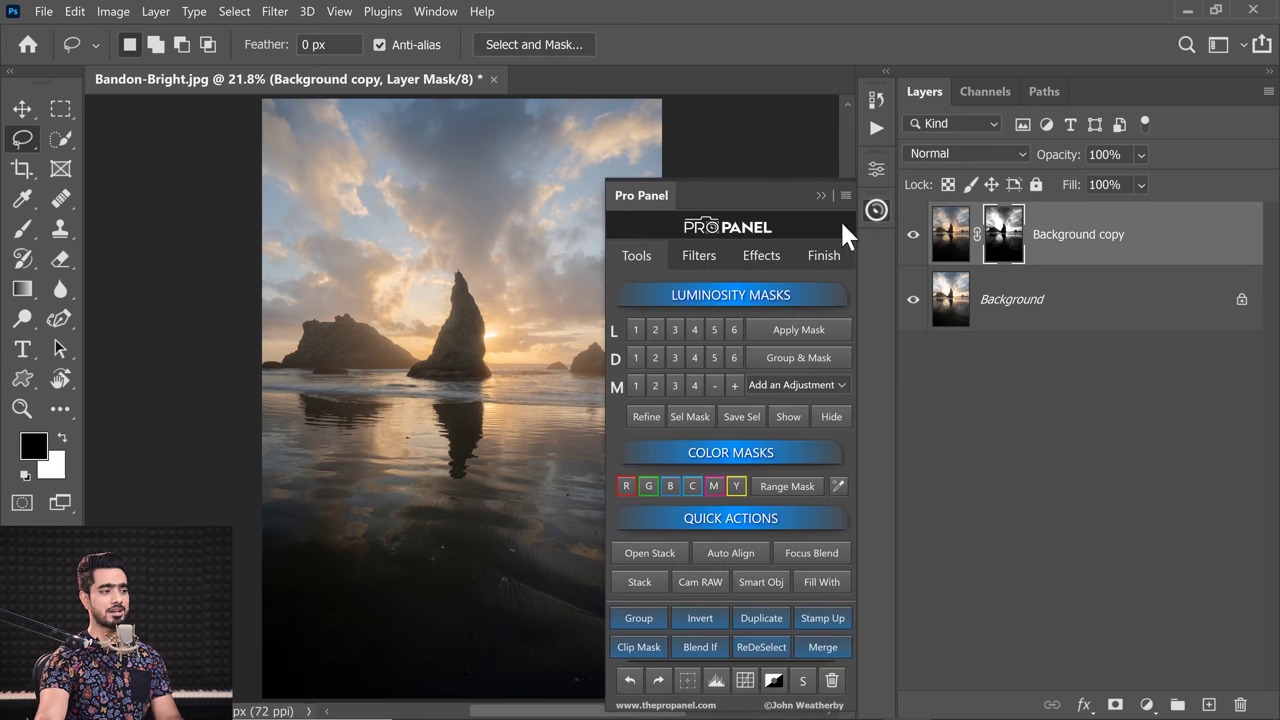
click(700, 258)
click(703, 354)
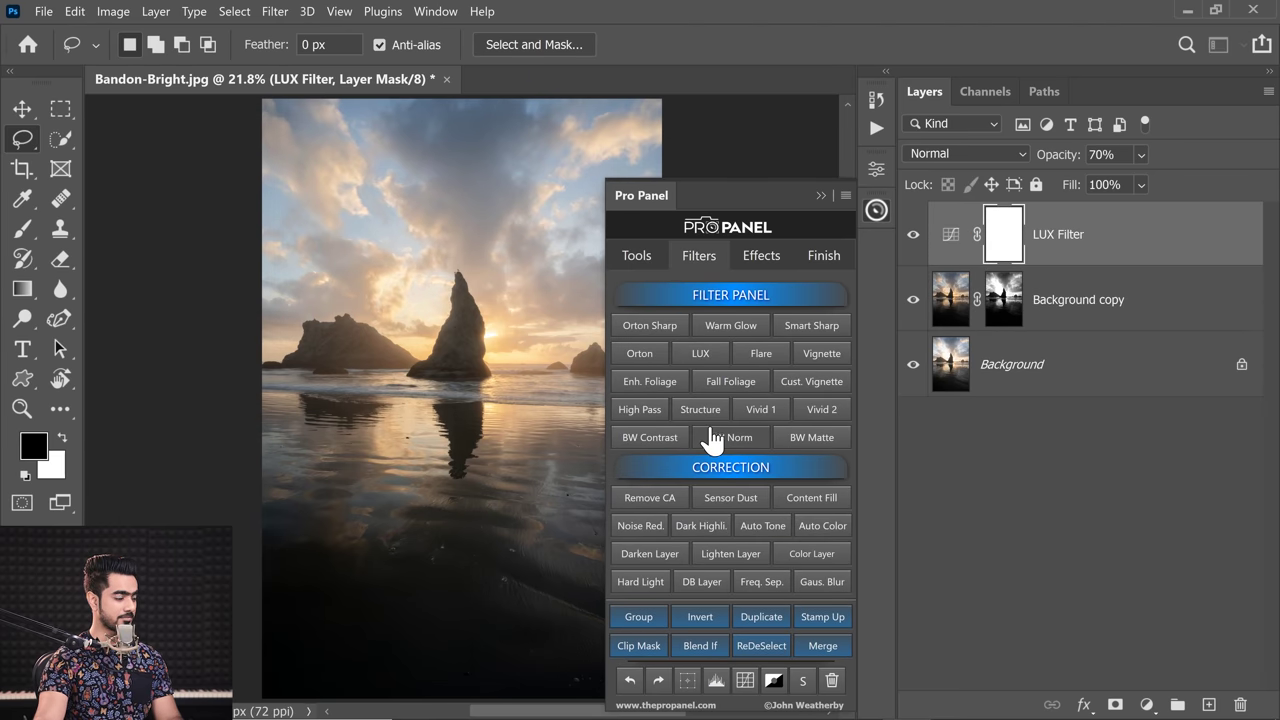
click(821, 194)
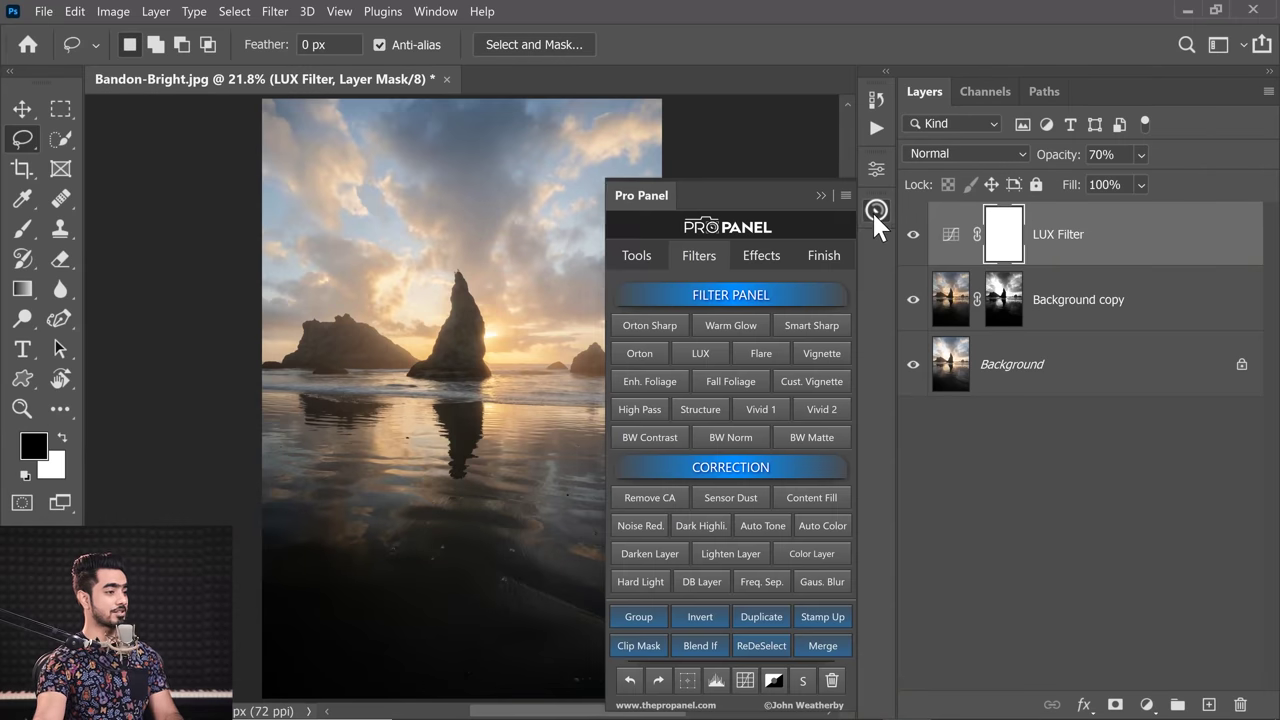
Step: Add a warm sun Flare group and select its Flare layer
click(766, 355)
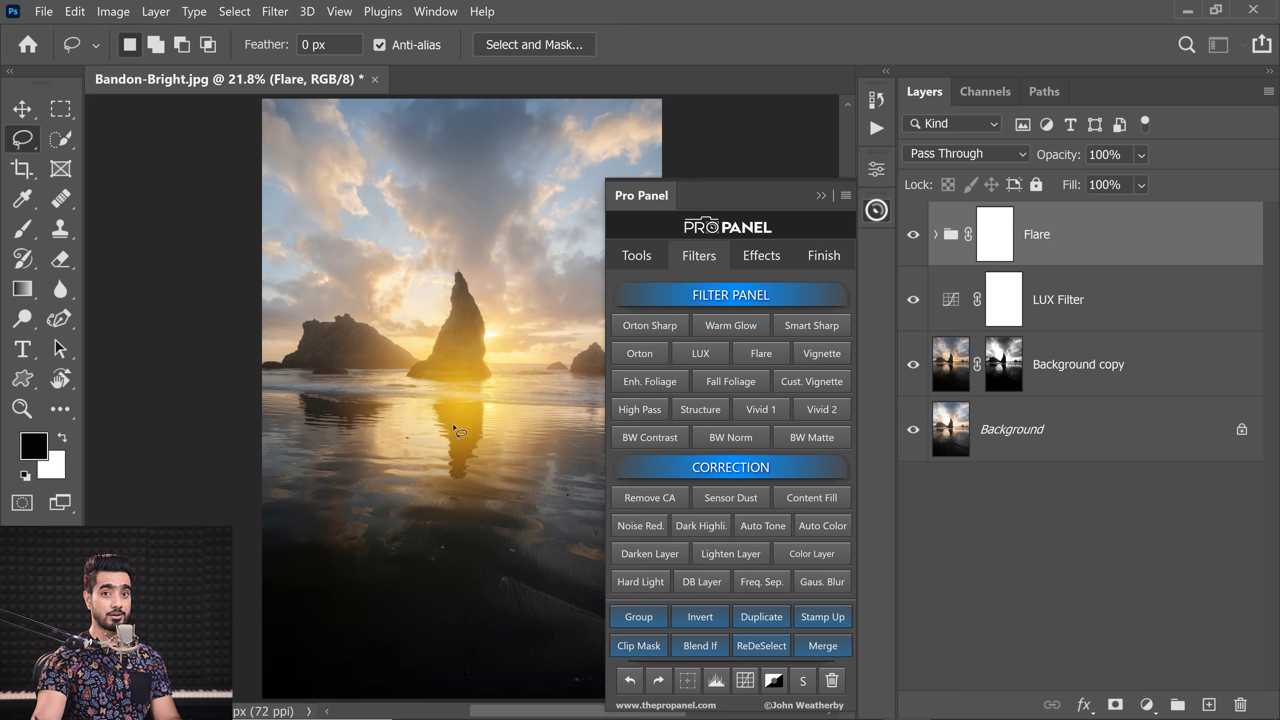
click(935, 236)
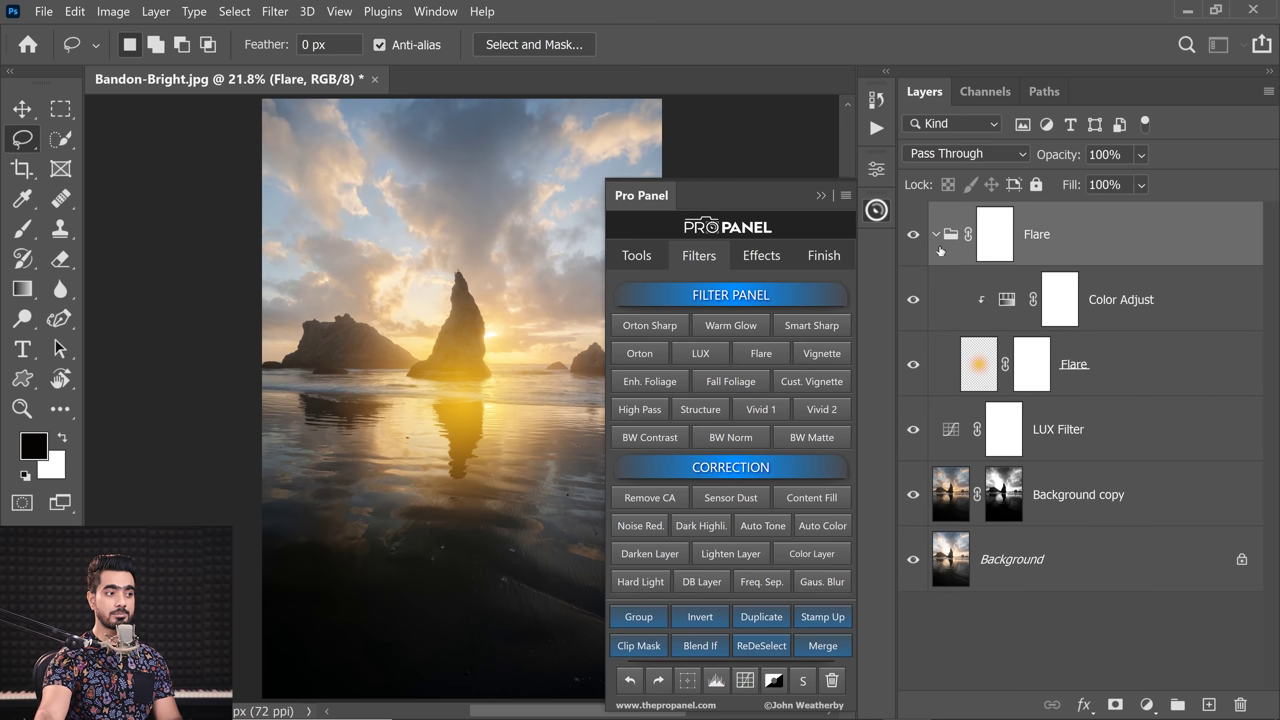
click(1048, 372)
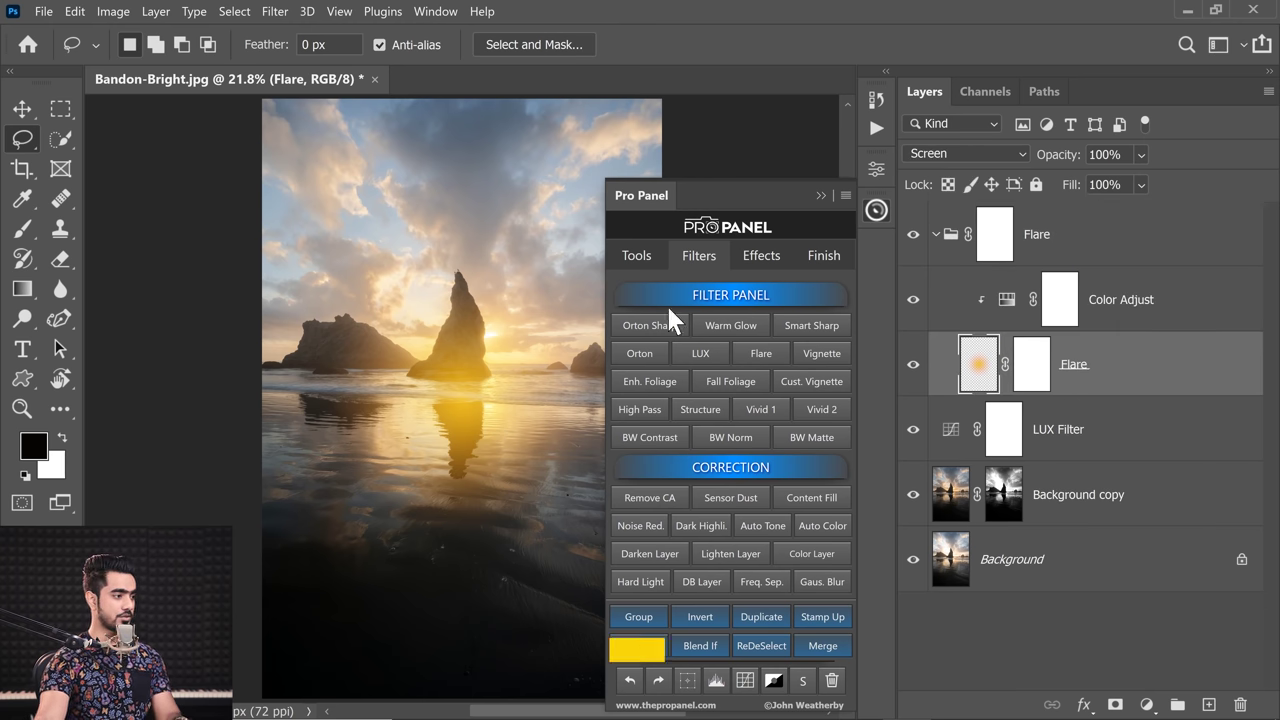
Step: Shrink the flare to about two-thirds size and move it onto the sun beside the sea stack
key(ctrl+t)
drag(595, 262, 502, 357)
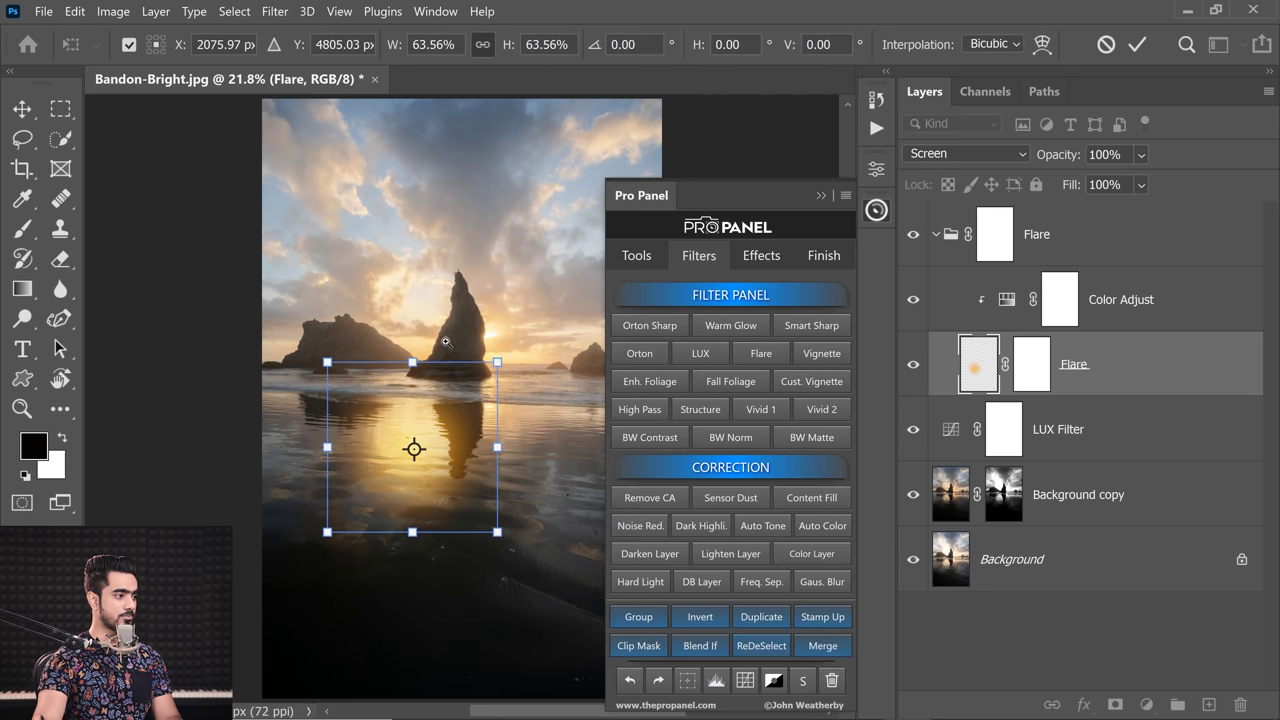
scroll(453, 339, up, 3)
mouse_move(416, 491)
mouse_down()
mouse_move(527, 349)
mouse_move(491, 346)
mouse_up()
scroll(524, 379, up, 5)
key(Return)
scroll(462, 354, down, 5)
scroll(462, 354, down, 2)
scroll(486, 349, up, 4)
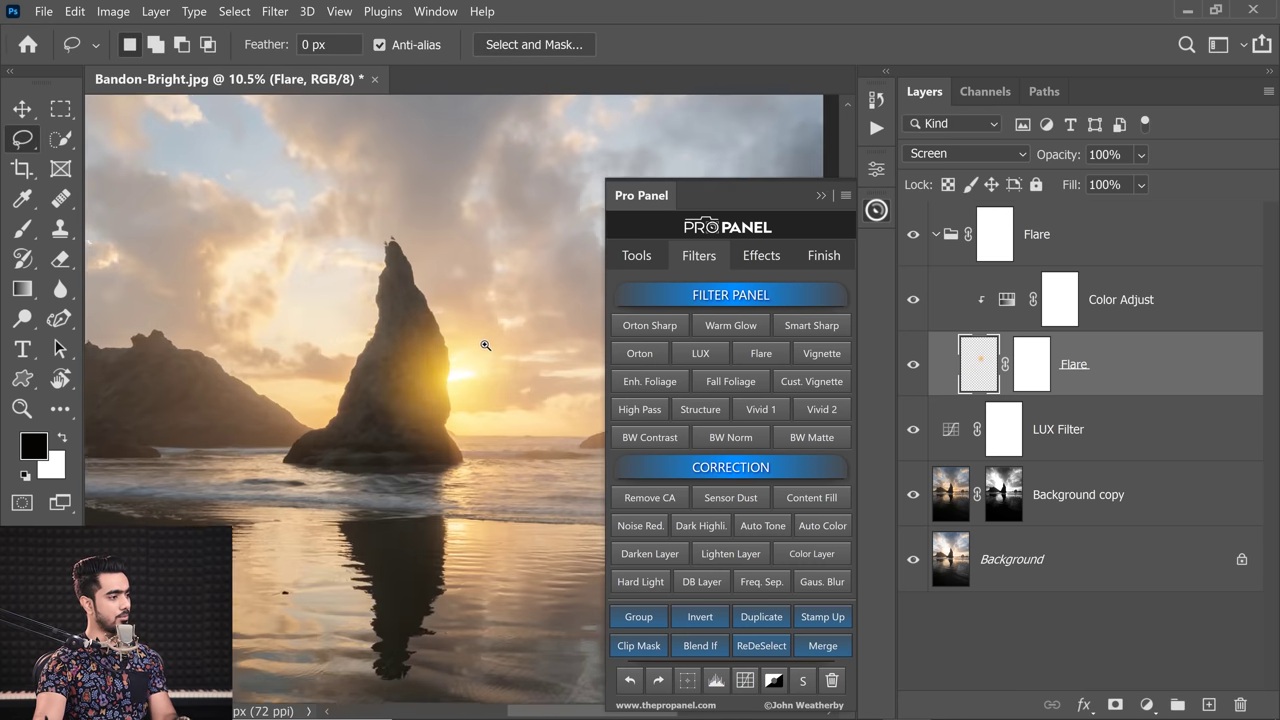
scroll(409, 351, up, 3)
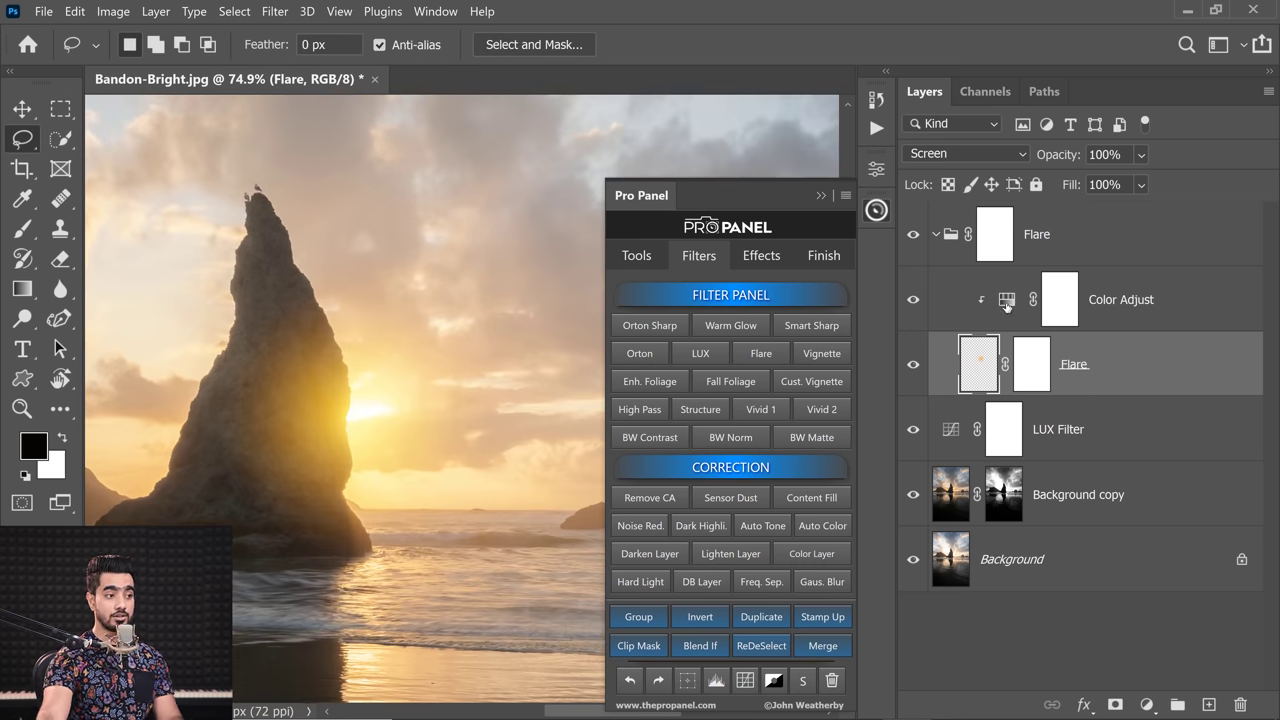
Step: Shift the flare's Color Adjust hue to -11 and fit the image on screen
double_click(1006, 305)
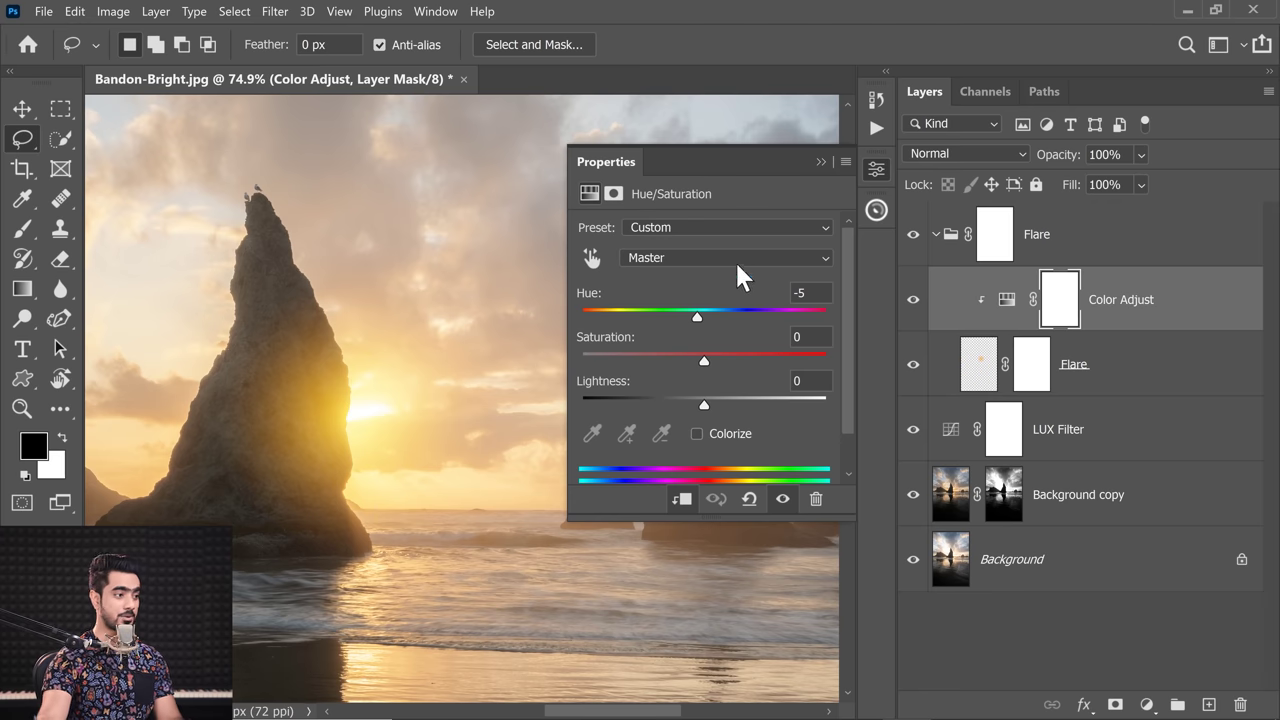
drag(696, 322, 693, 325)
click(820, 162)
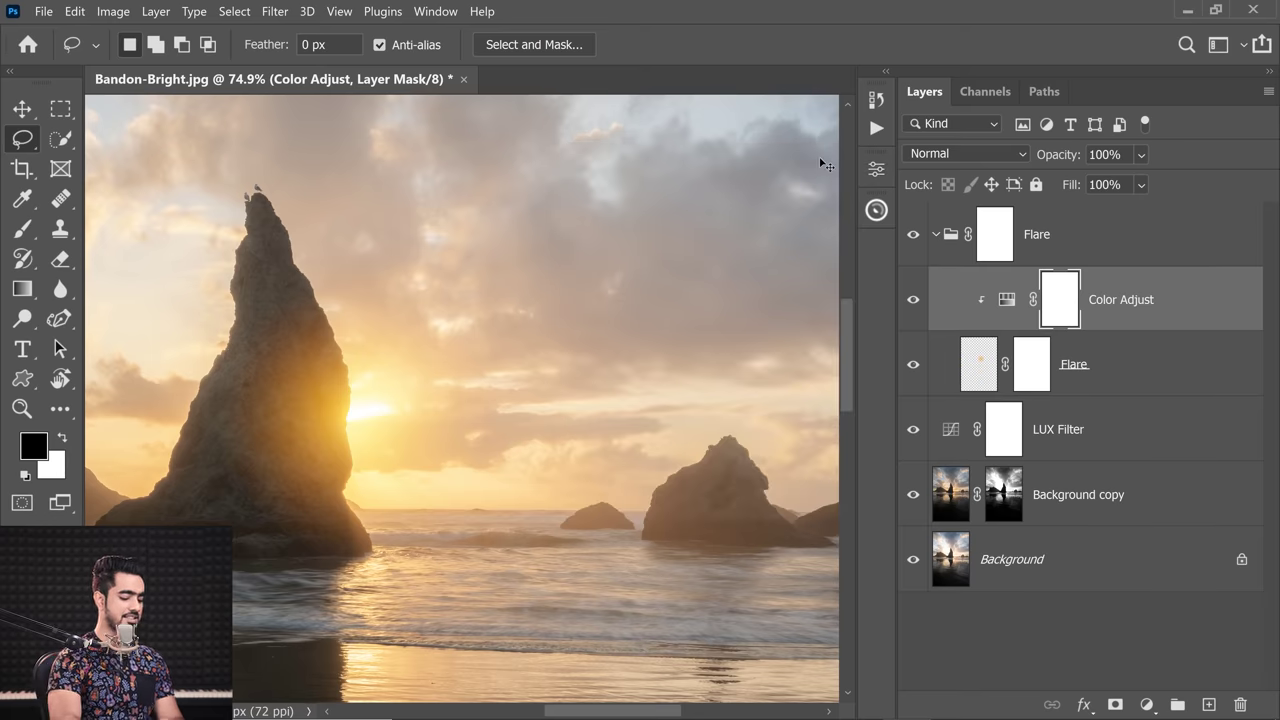
key(ctrl+0)
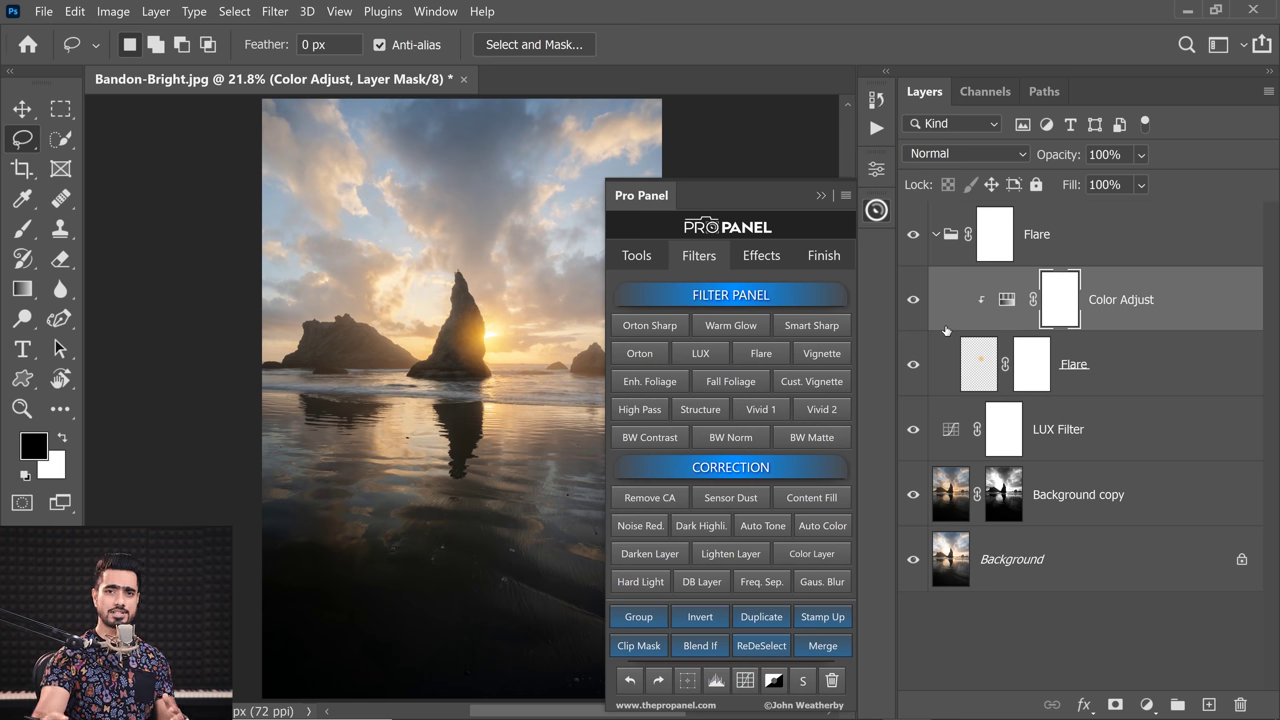
Step: Stamp all visible layers into a merged Layer 1 via Stamp Up, then duplicate it
click(1062, 250)
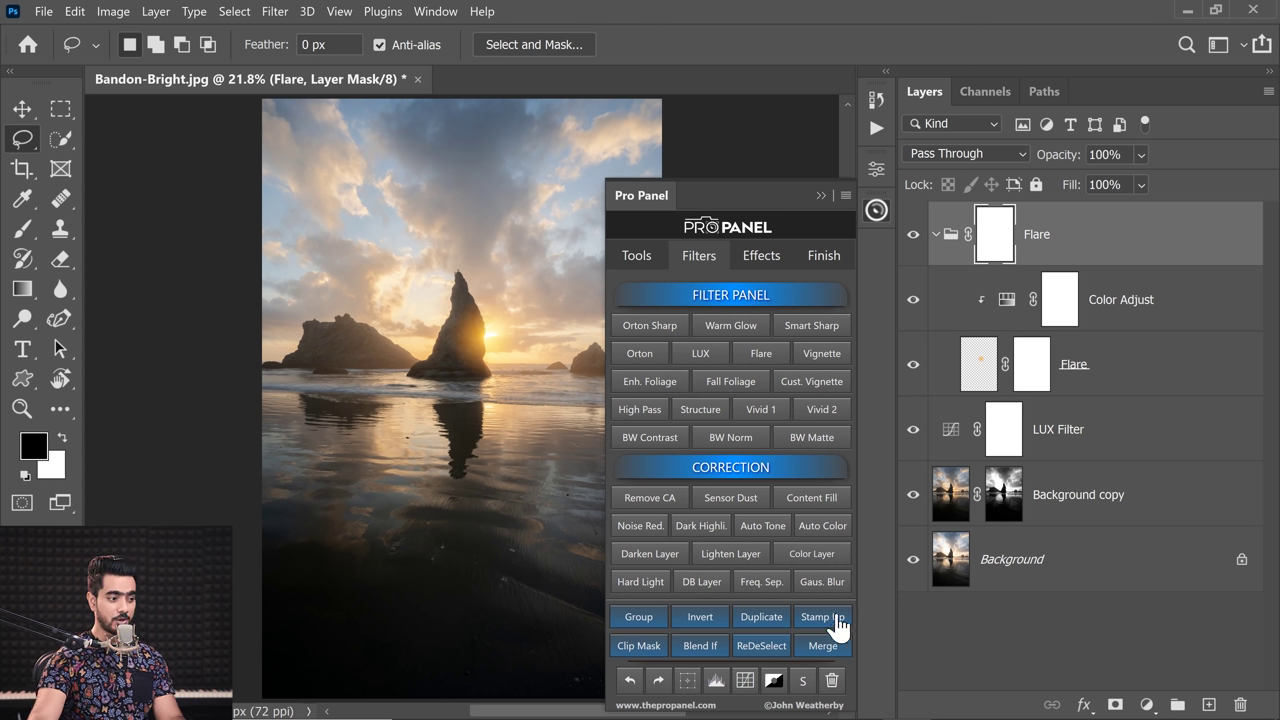
click(634, 263)
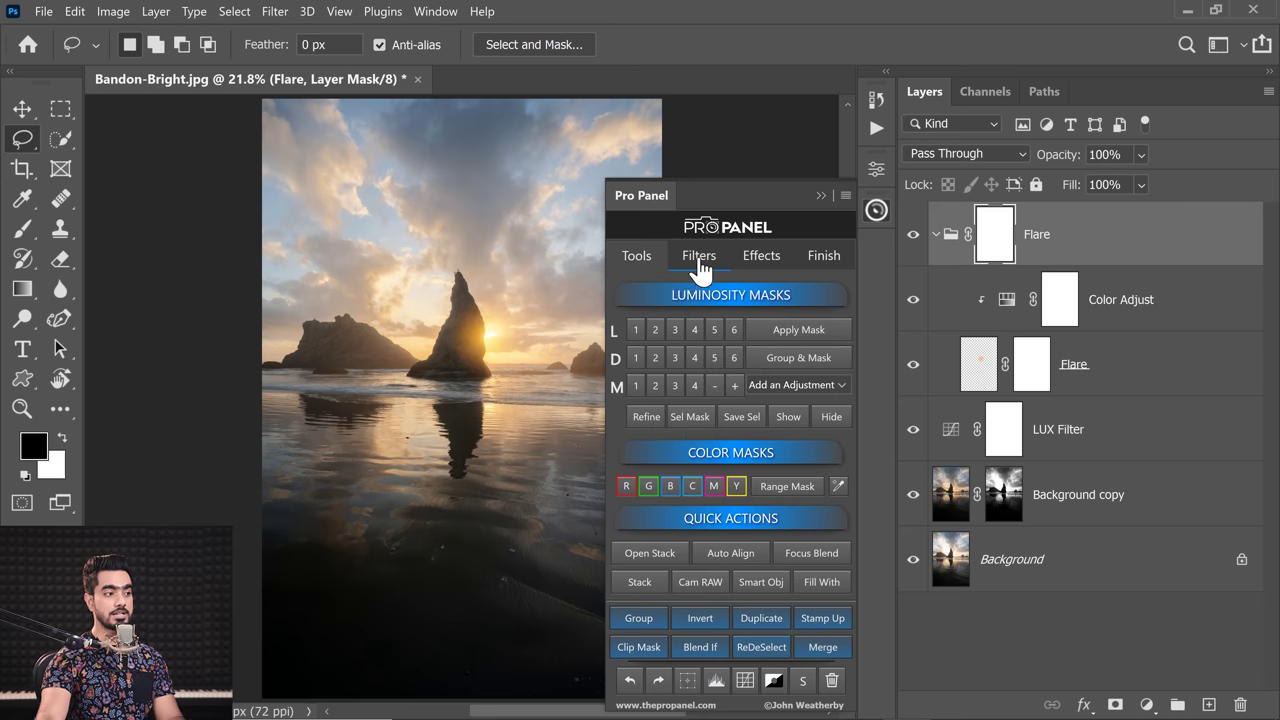
click(702, 260)
click(765, 260)
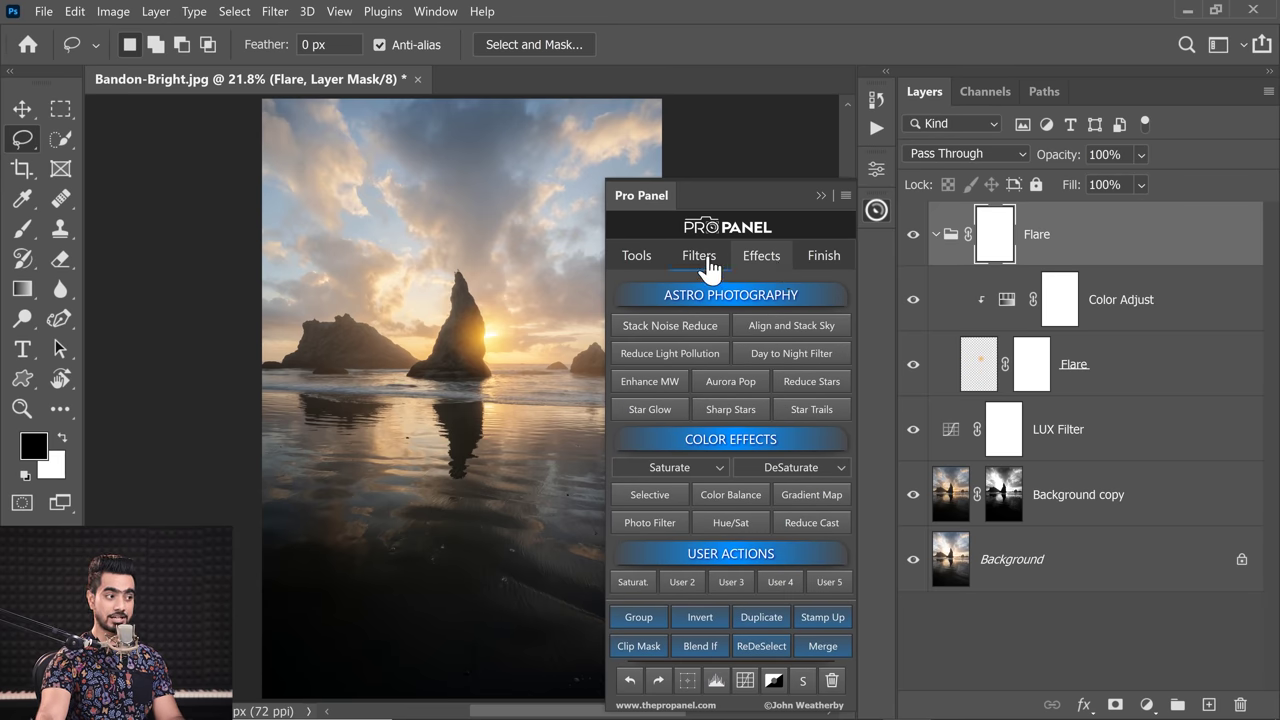
click(708, 262)
click(737, 268)
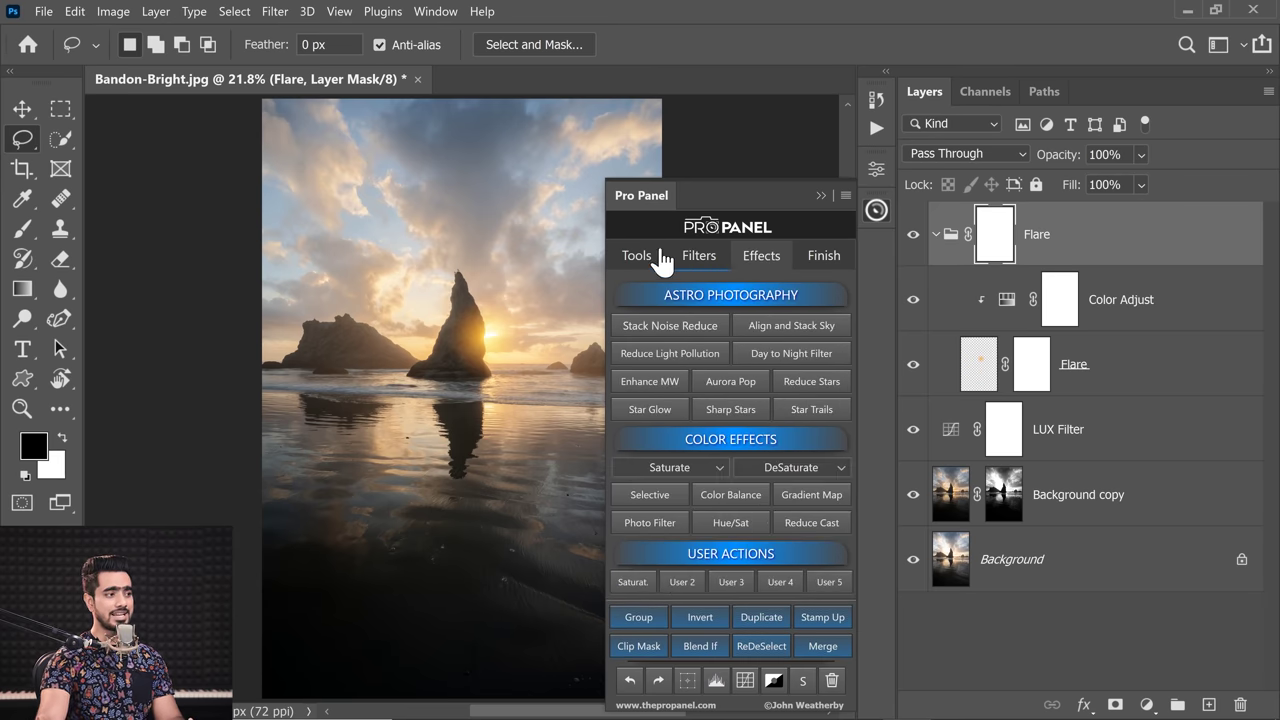
click(634, 258)
click(703, 262)
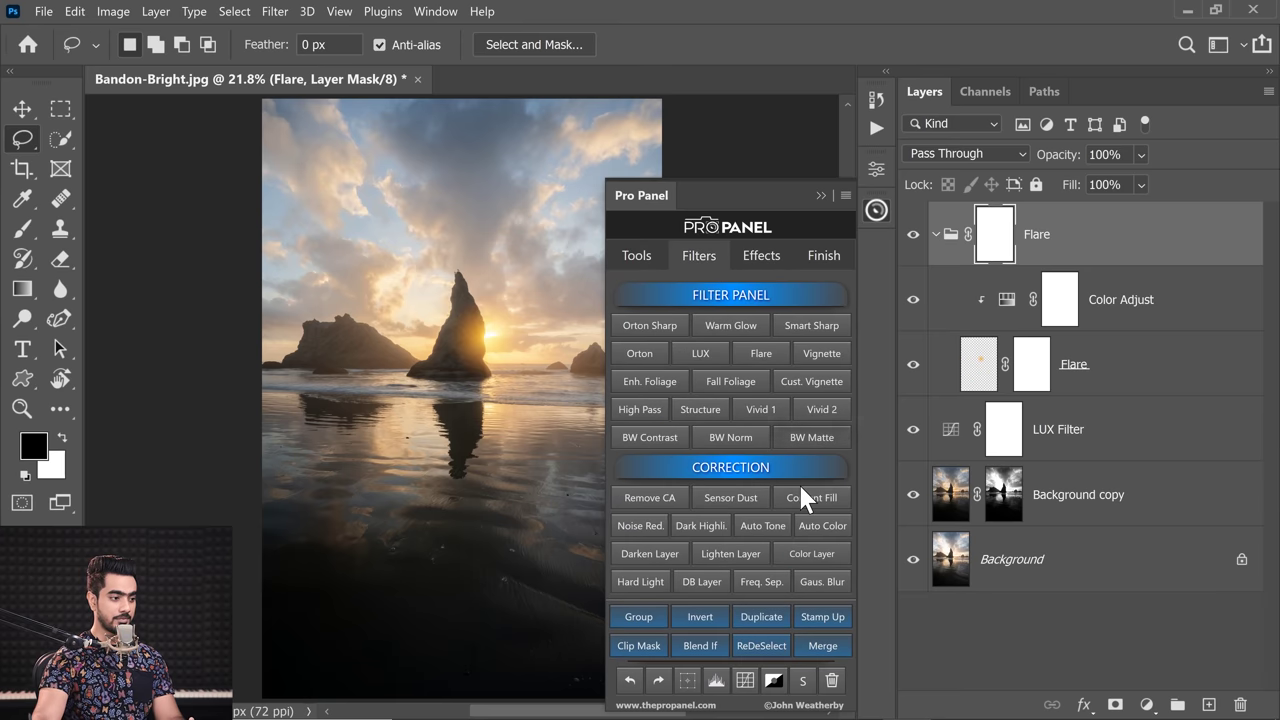
click(826, 618)
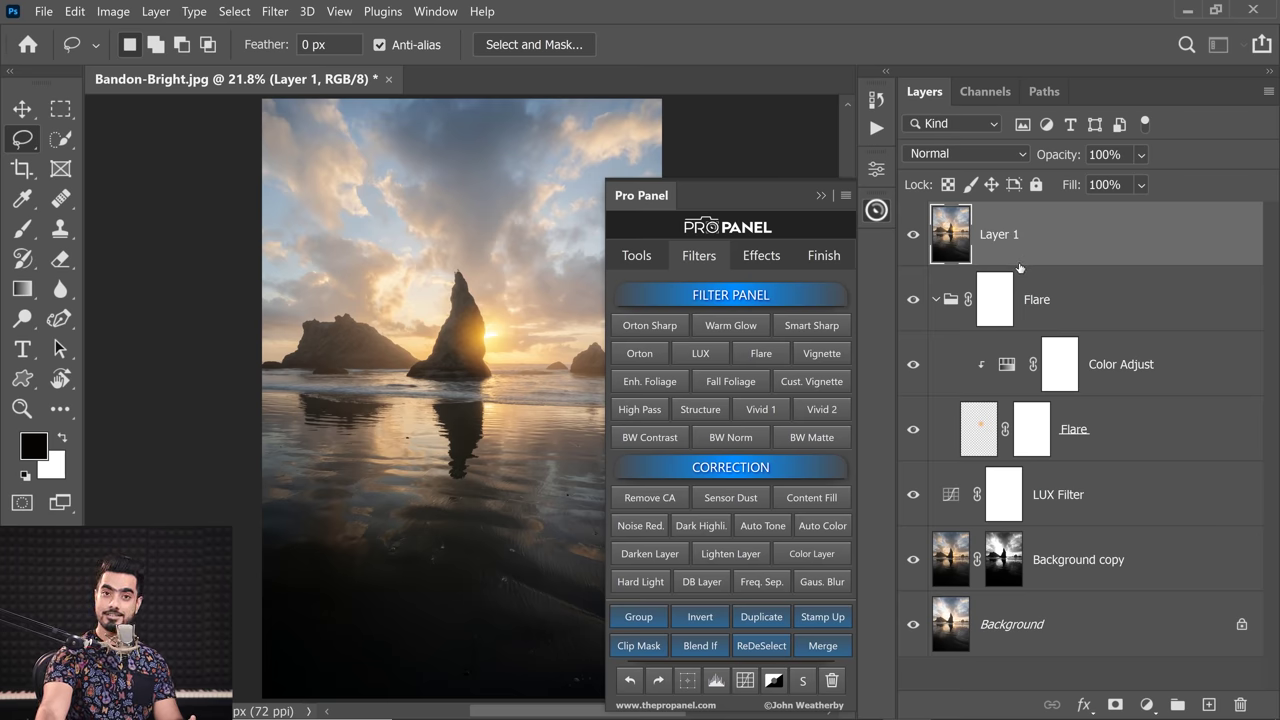
key(ctrl+j)
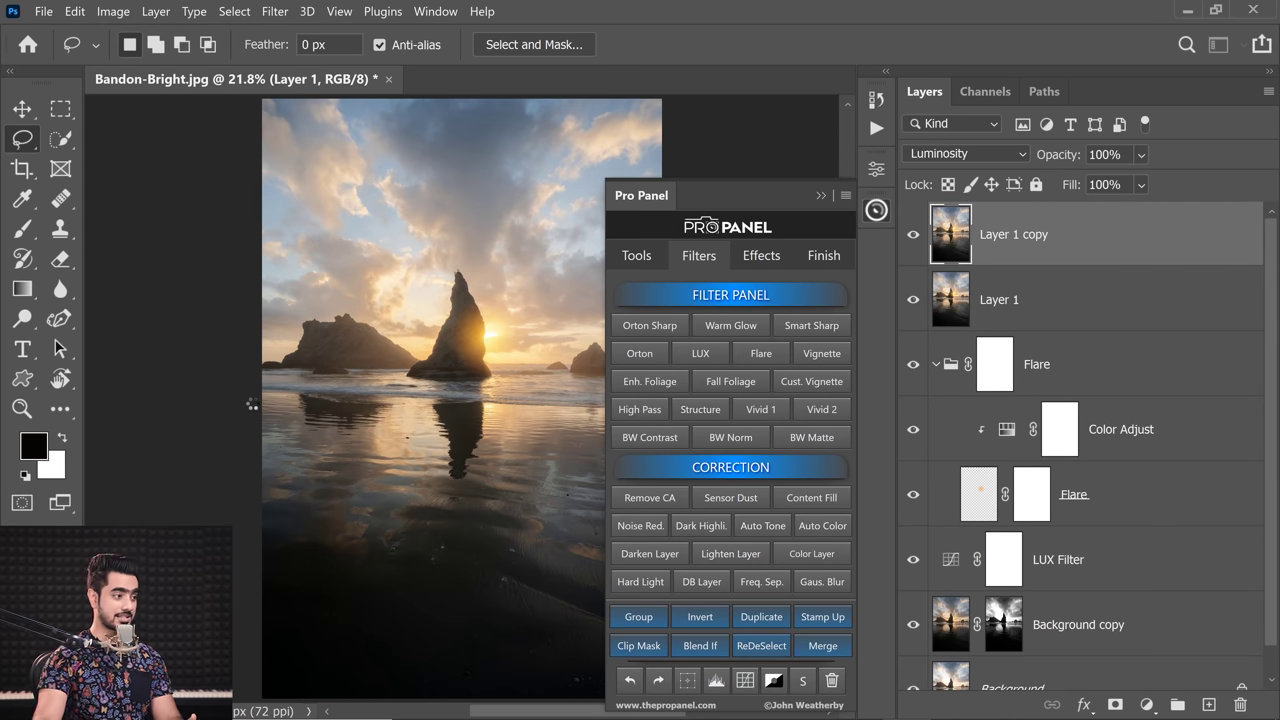
Step: Zoom in on the rock spire and add a layer mask to the Structure layer
click(820, 195)
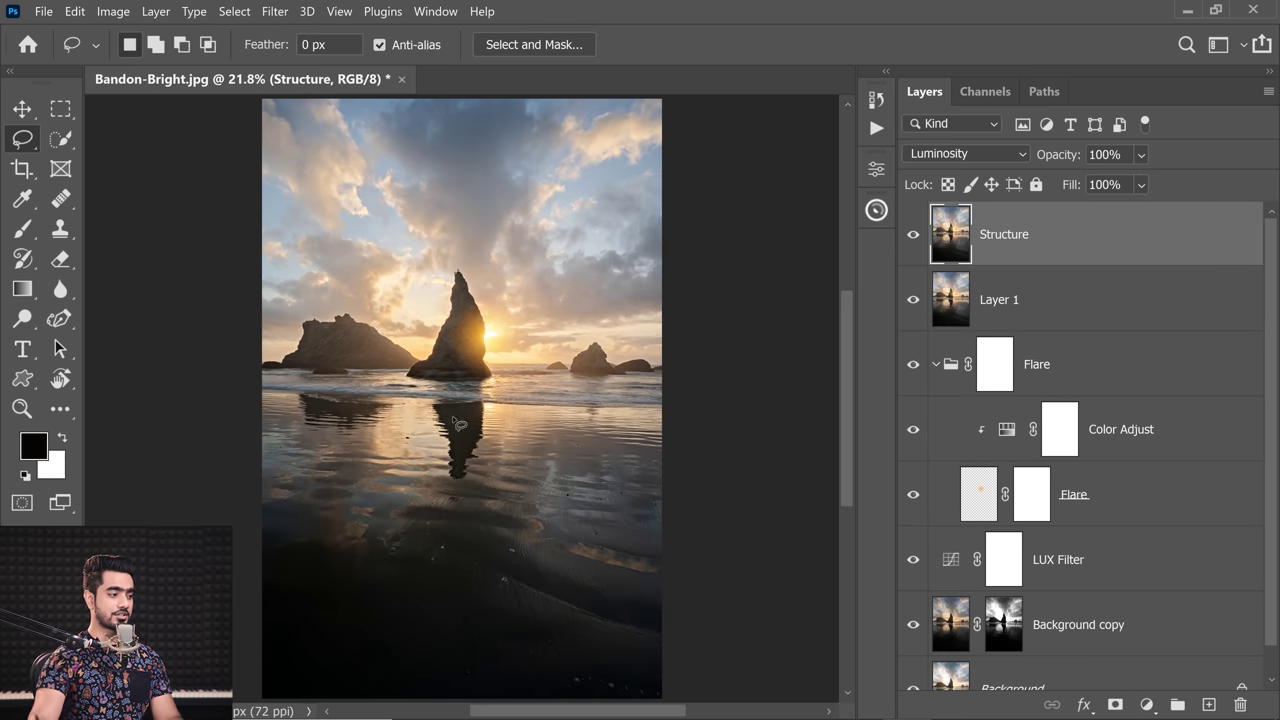
mouse_move(462, 332)
mouse_down()
mouse_move(495, 321)
mouse_move(400, 340)
mouse_up()
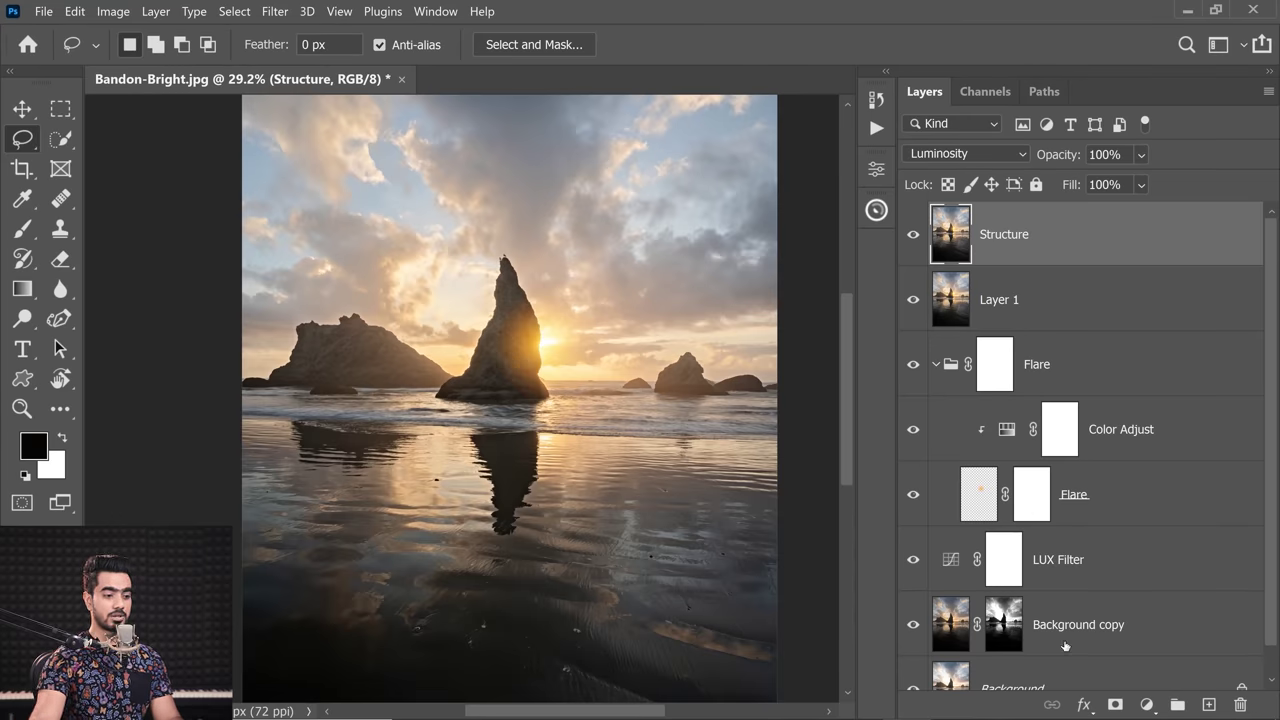
click(1115, 705)
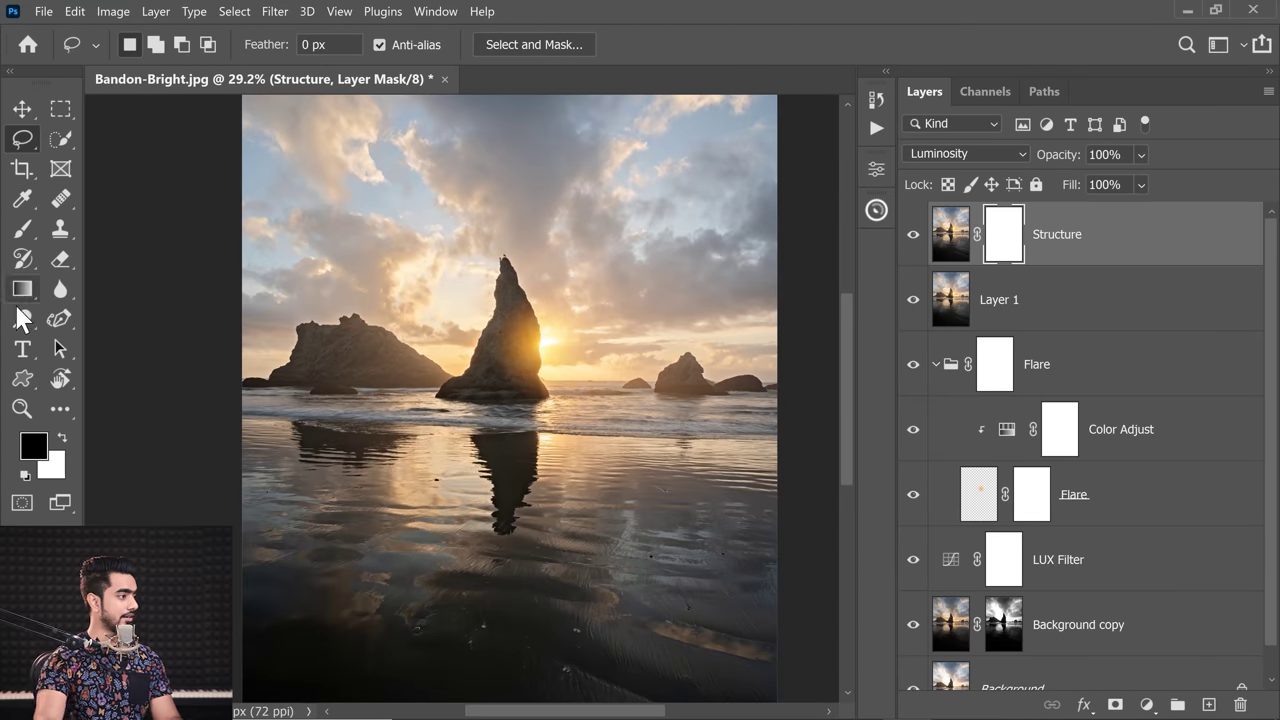
Step: Draw a vertical black-to-white gradient in the Structure mask, then toggle the layer to compare
key(g)
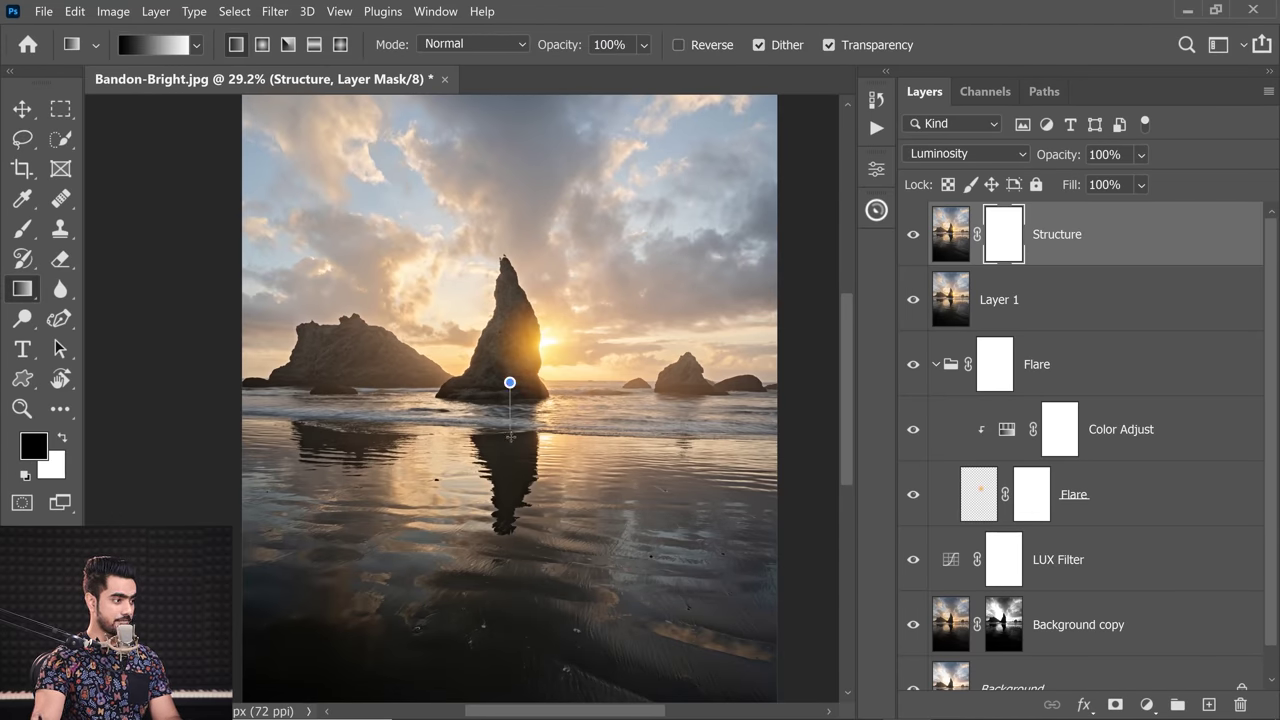
drag(511, 436, 511, 430)
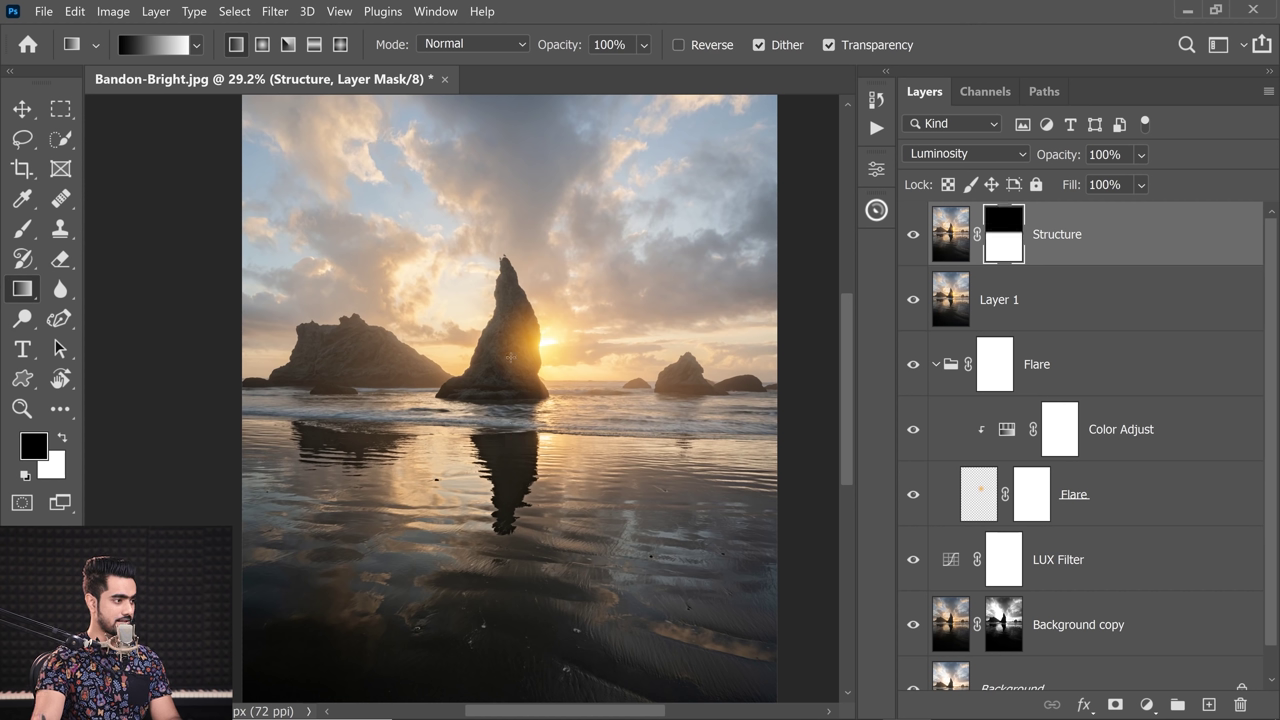
drag(518, 461, 518, 461)
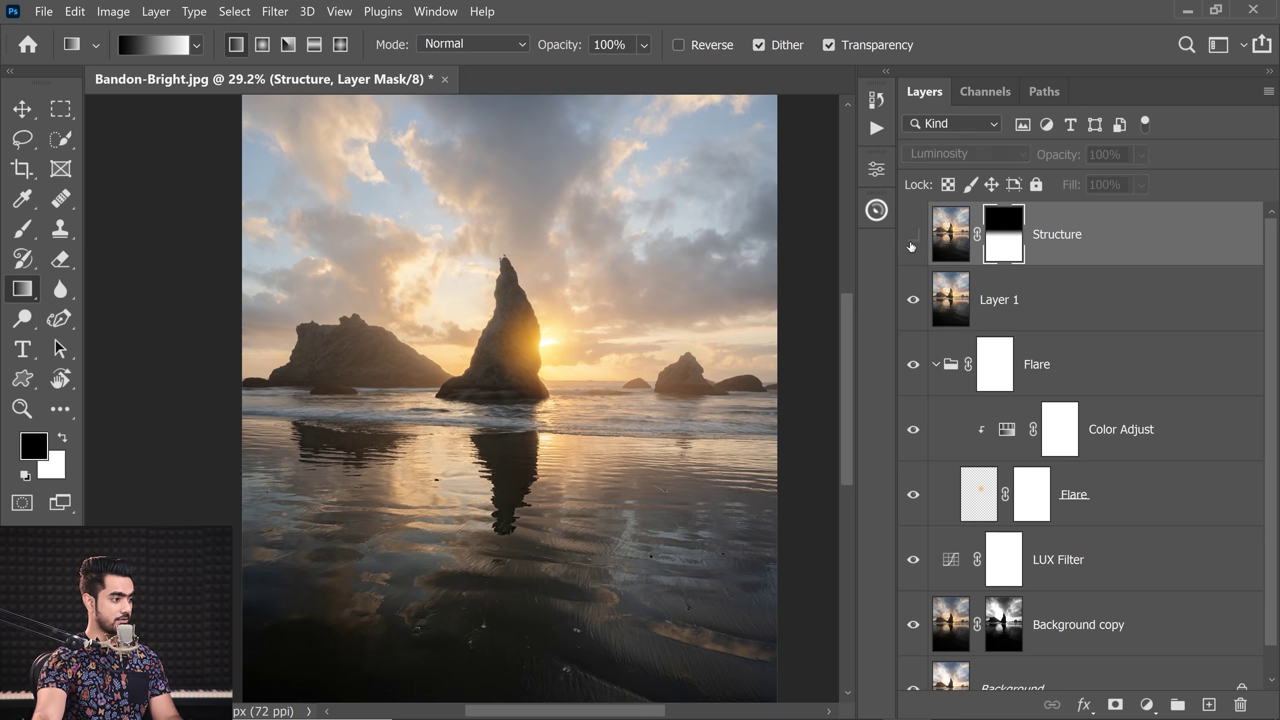
click(912, 236)
scroll(474, 510, up, 5)
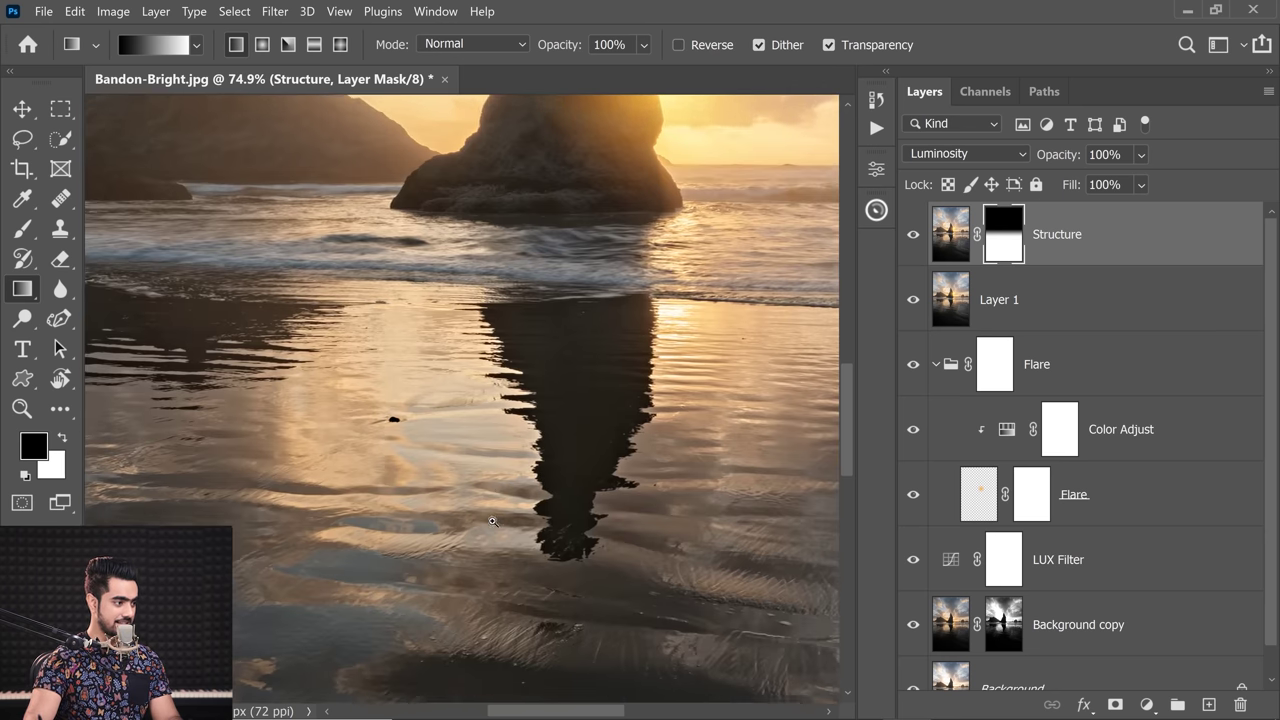
scroll(500, 450, down, 2)
click(912, 236)
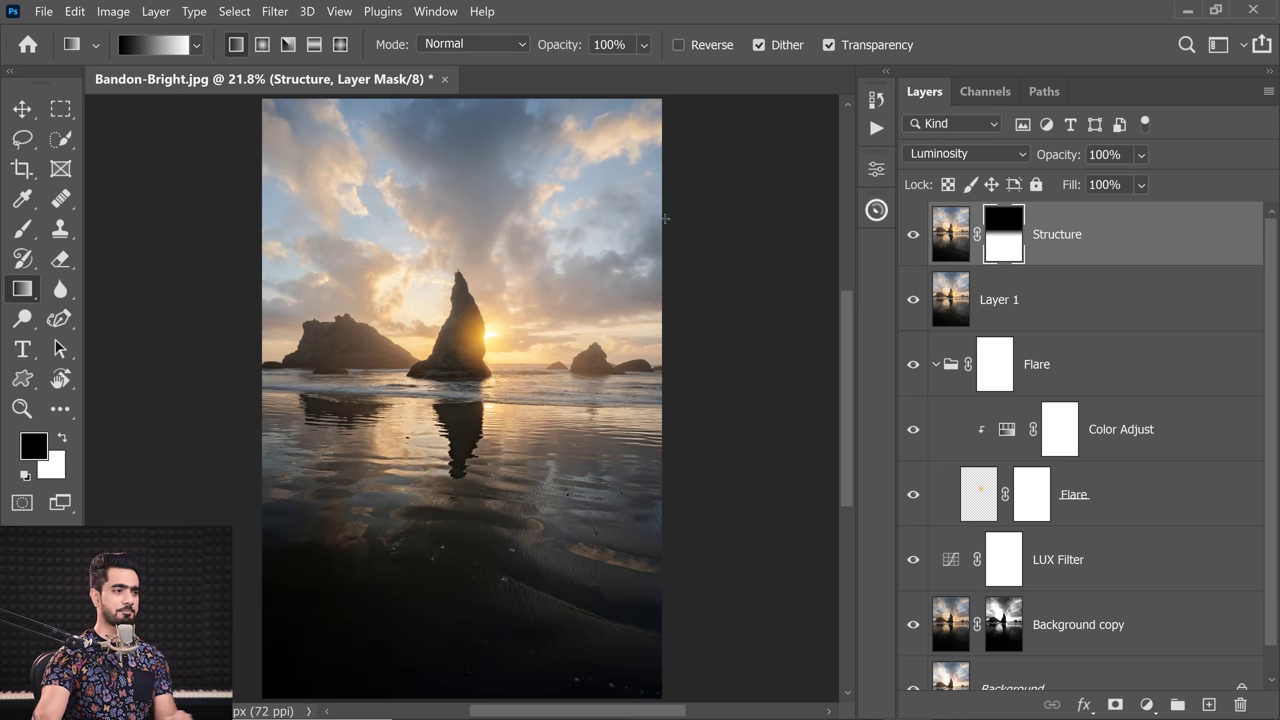
Step: Preview the L1 brightest-tones luminosity mask in Pro Panel Tools, briefly comparing L2
click(874, 214)
click(630, 262)
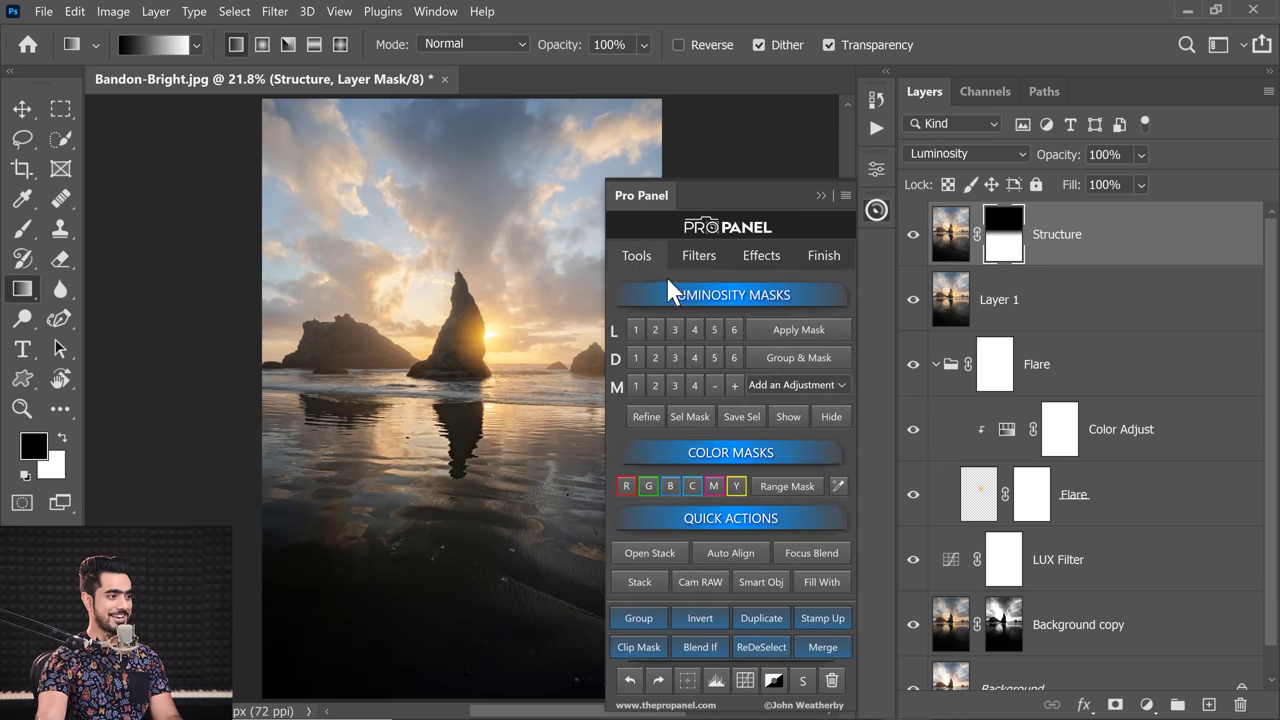
click(636, 331)
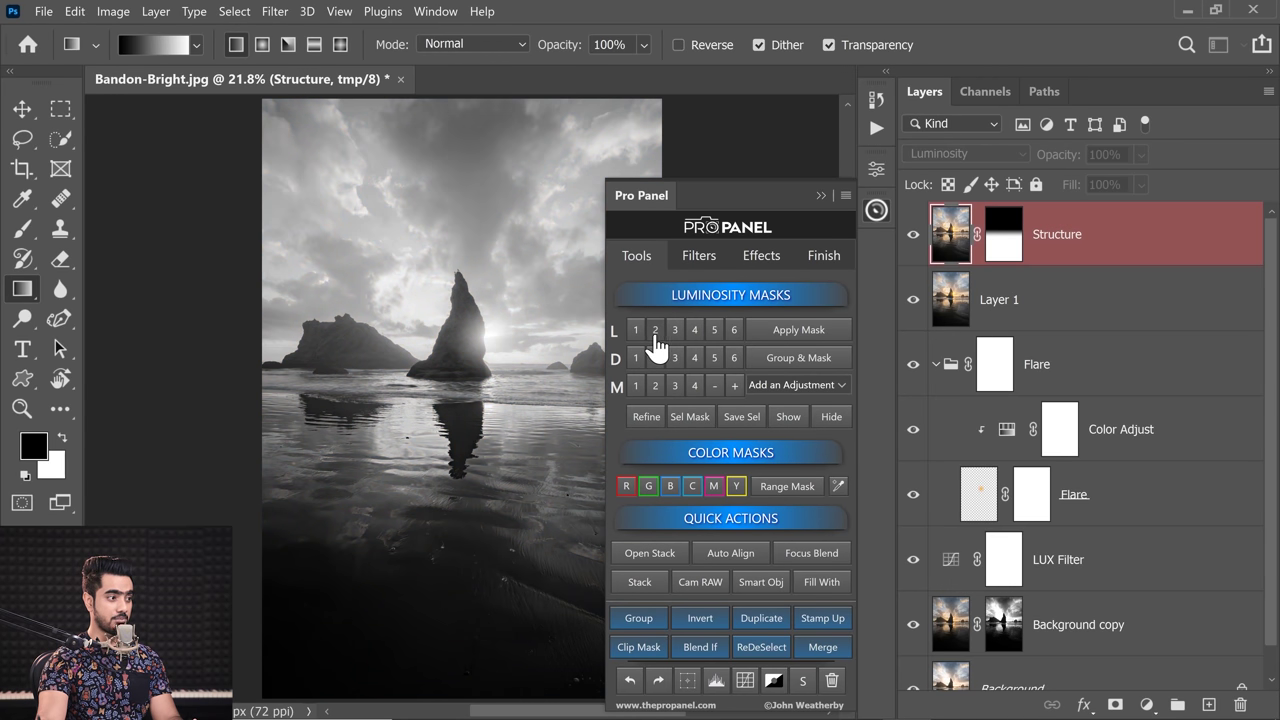
click(656, 329)
click(637, 333)
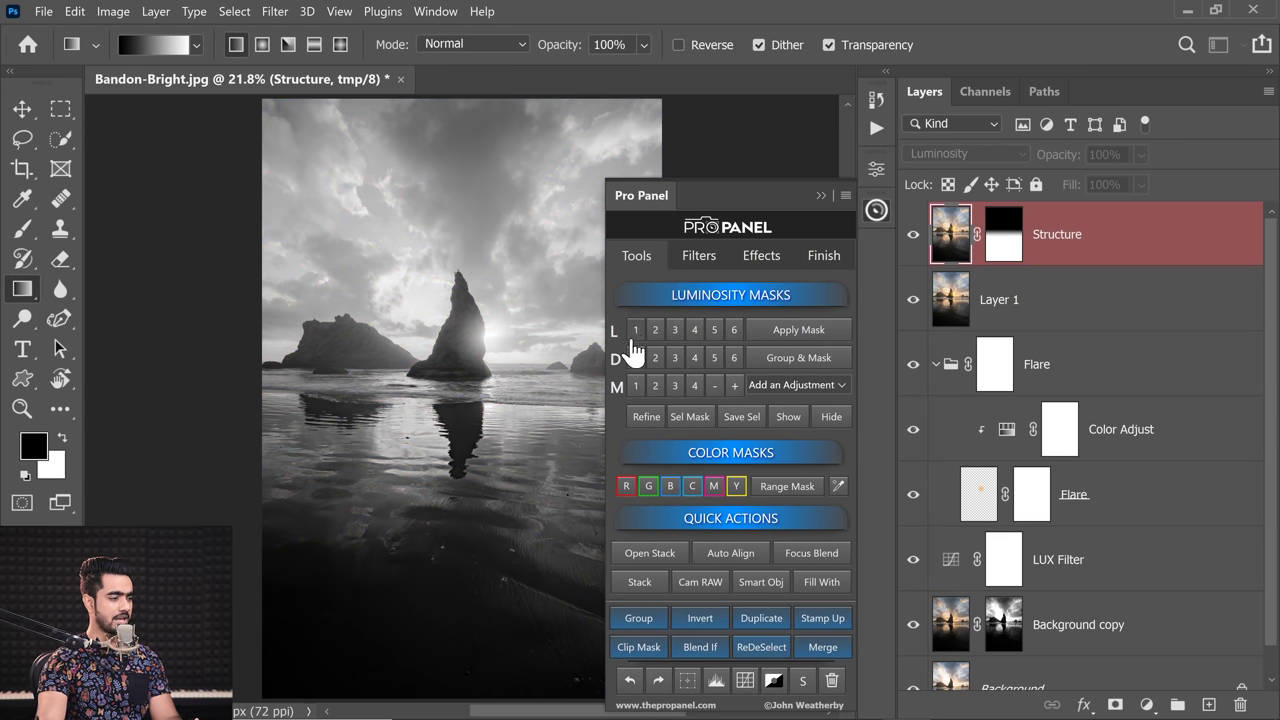
Step: Refine the L1 mask in Levels by raising its black point to 55
click(655, 418)
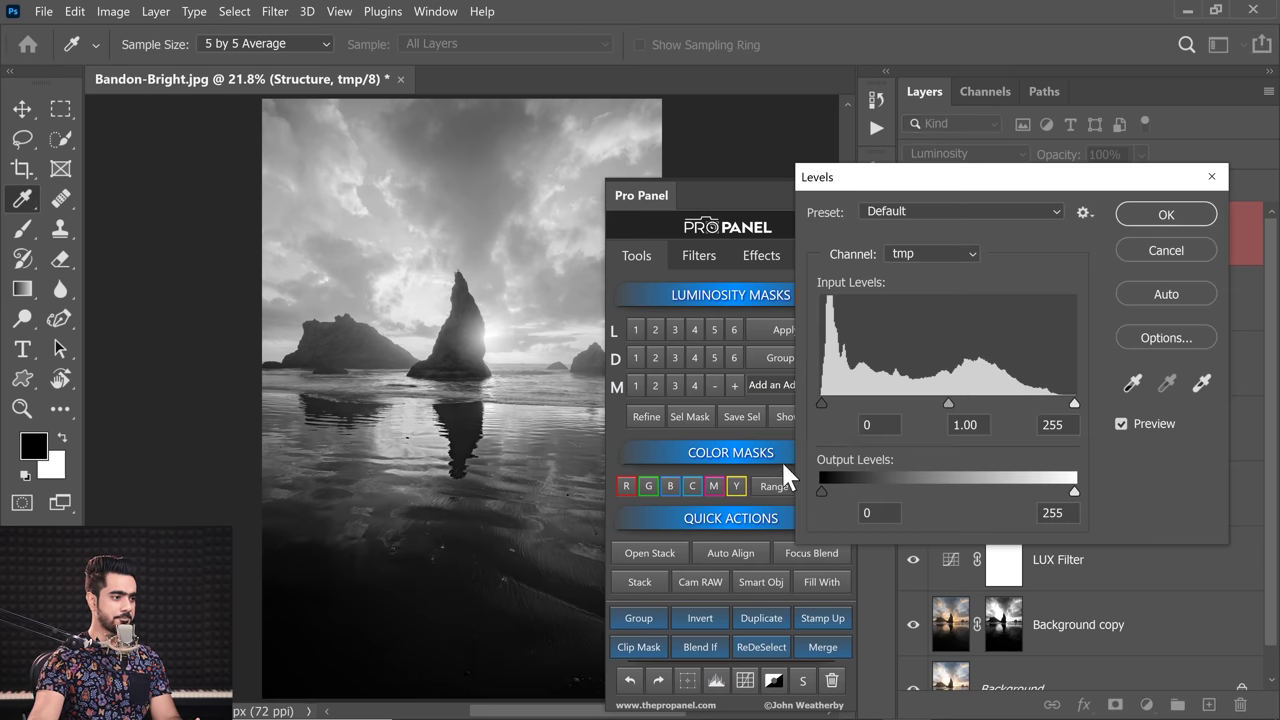
drag(822, 402, 876, 404)
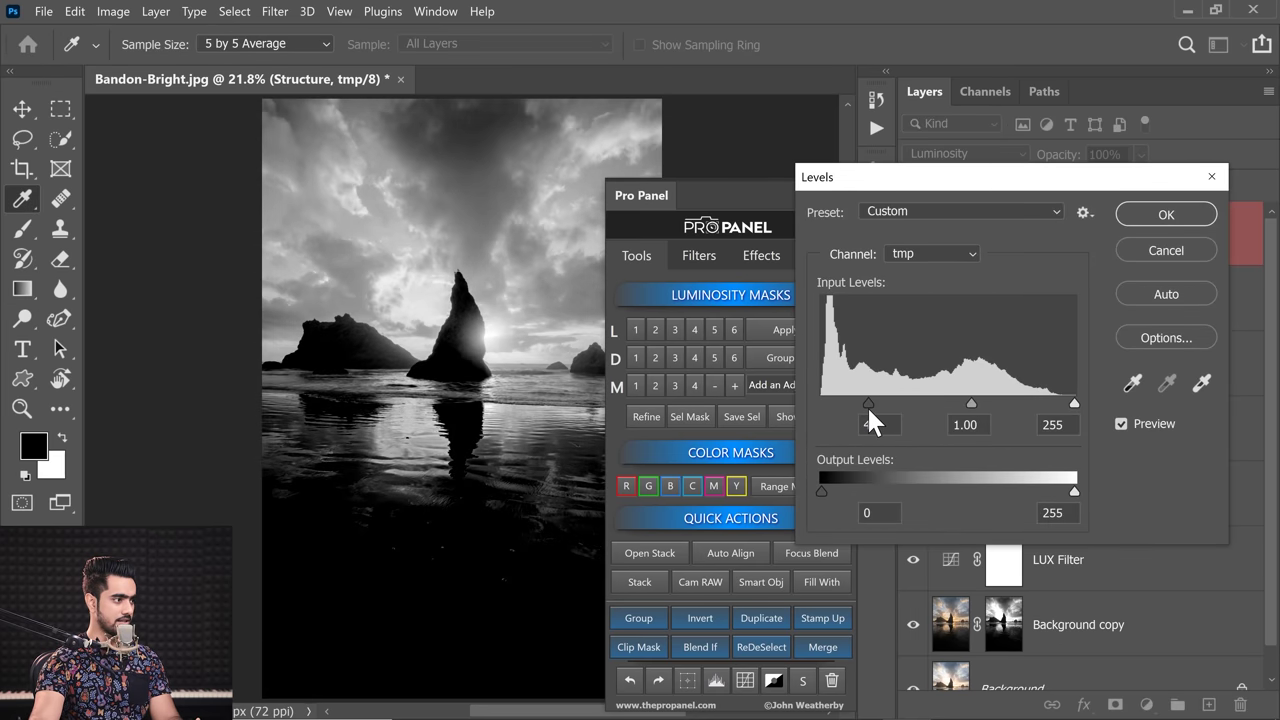
key(Return)
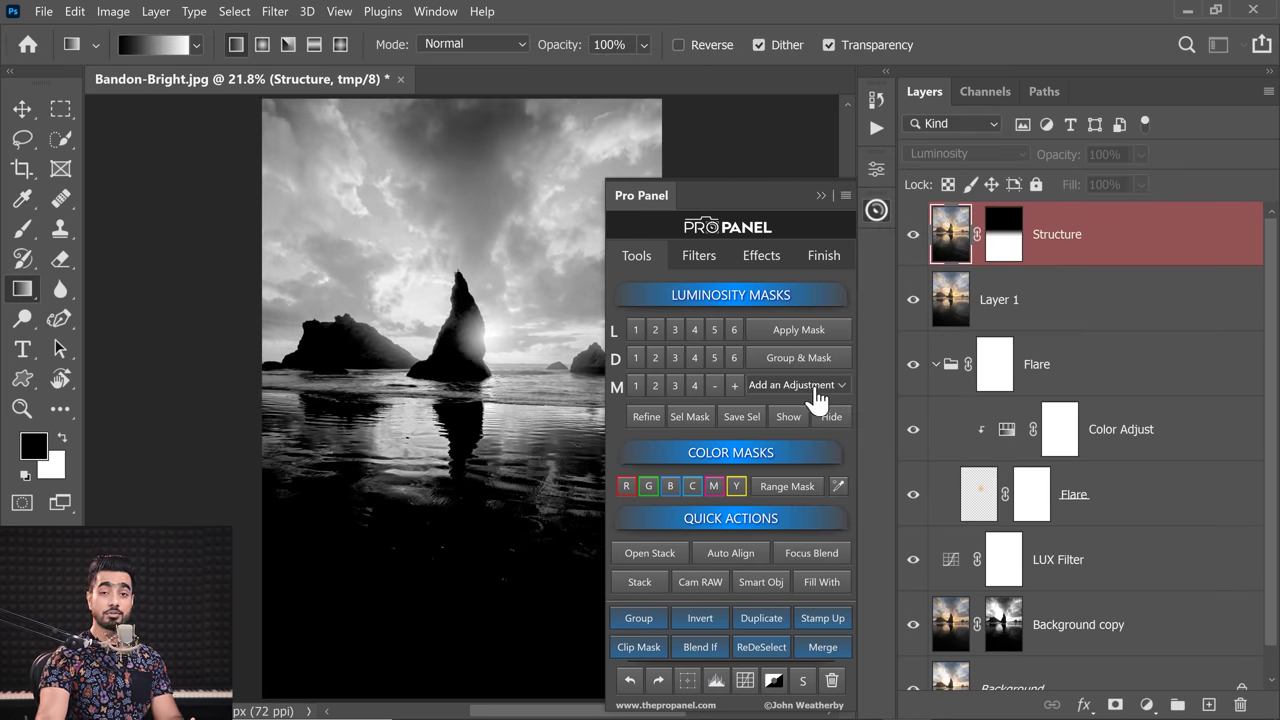
Step: Add a lights-masked Curves 1 layer with midtones pulled down and highlights raised into an S-curve
click(822, 385)
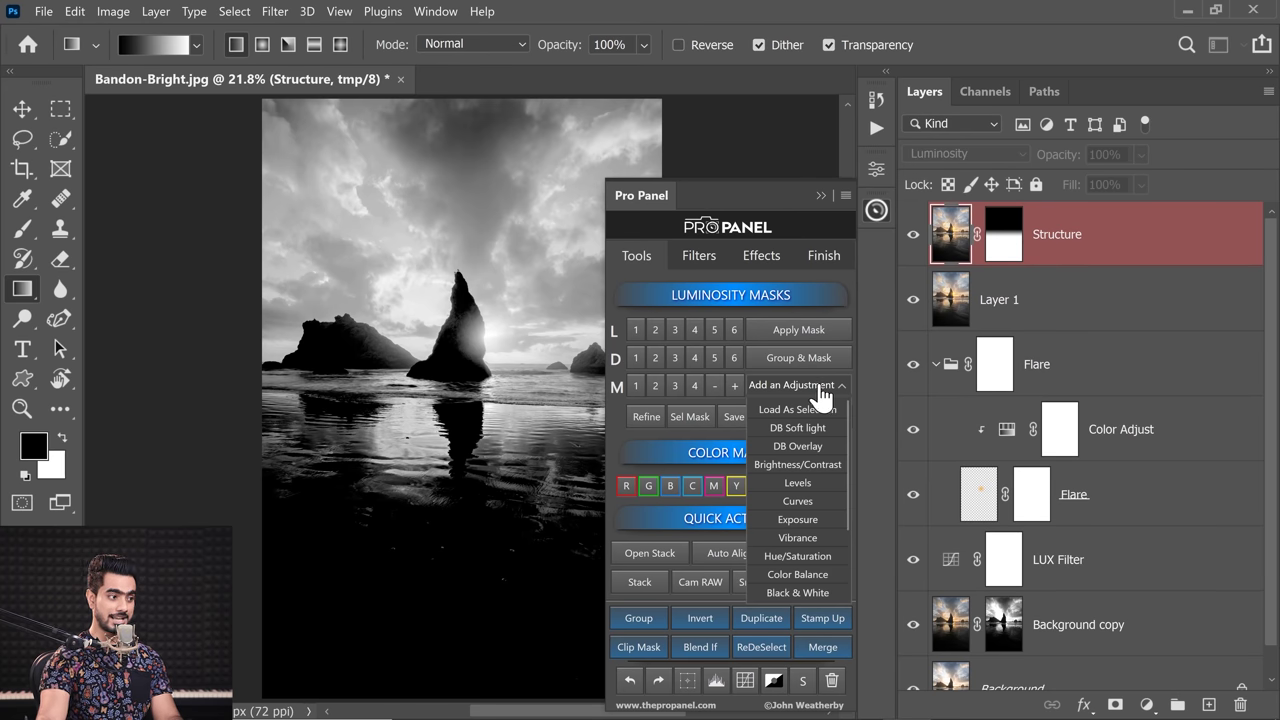
click(794, 488)
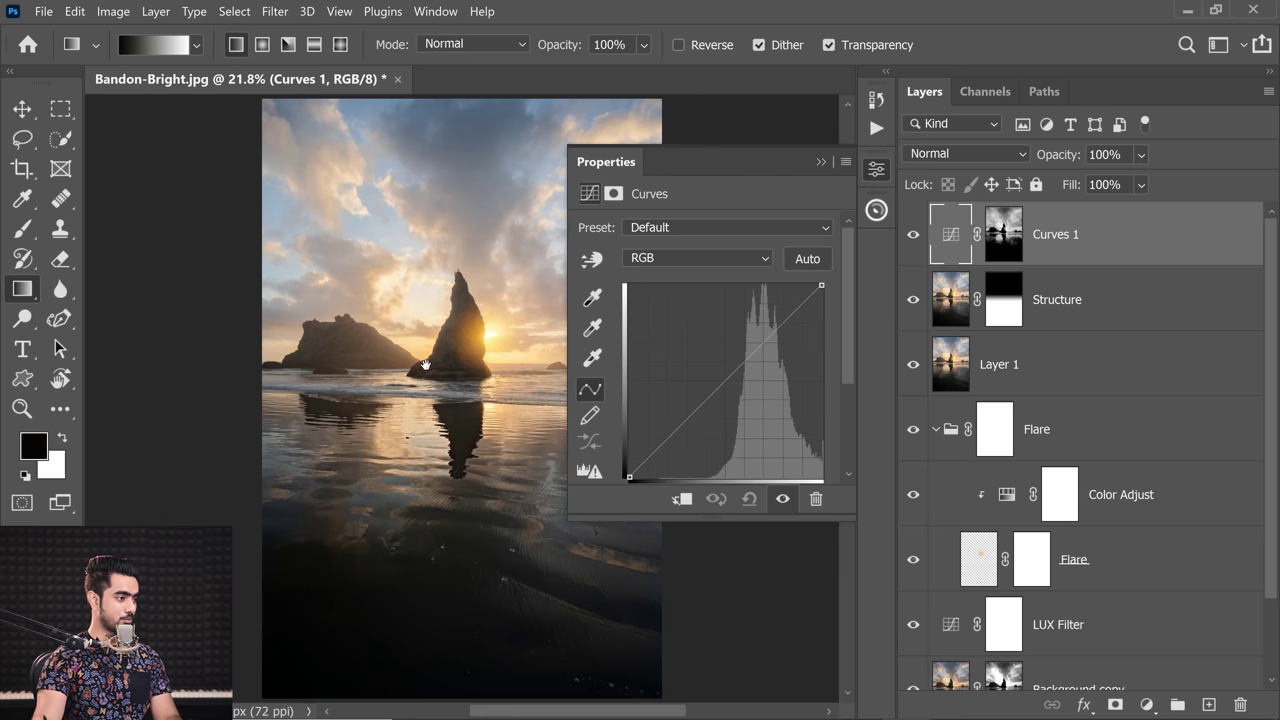
drag(726, 383, 738, 412)
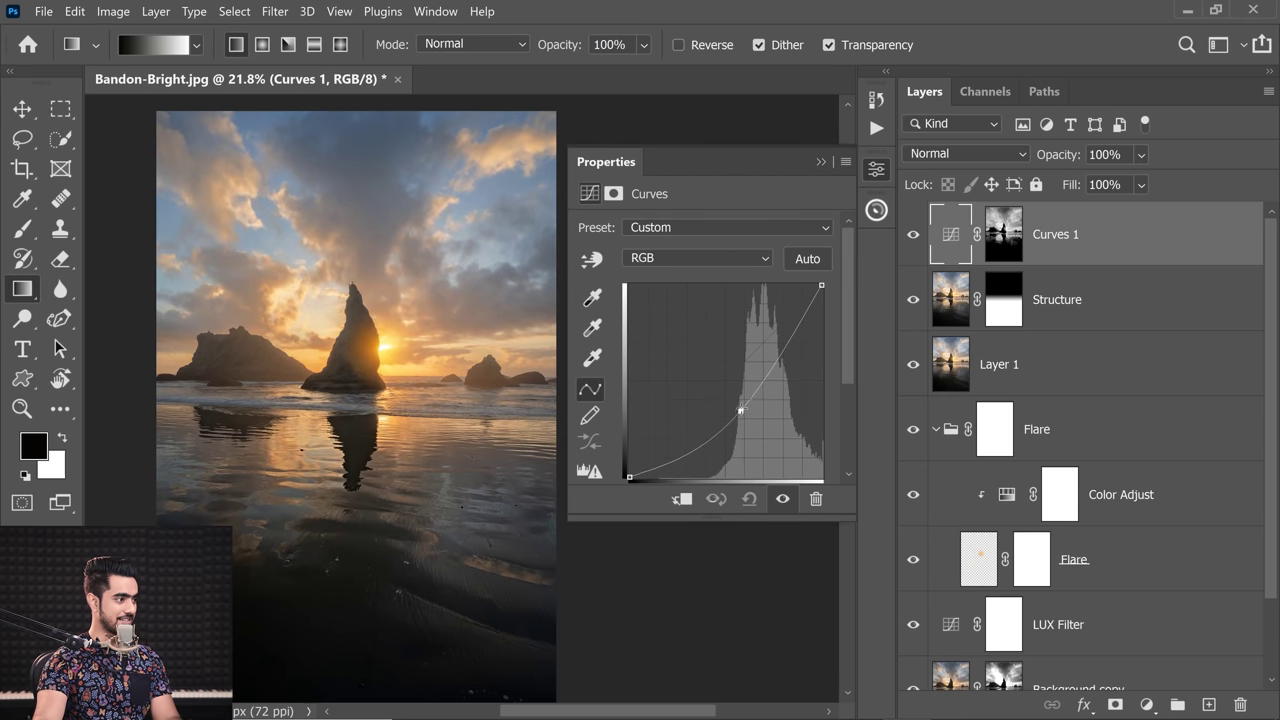
drag(800, 322, 799, 313)
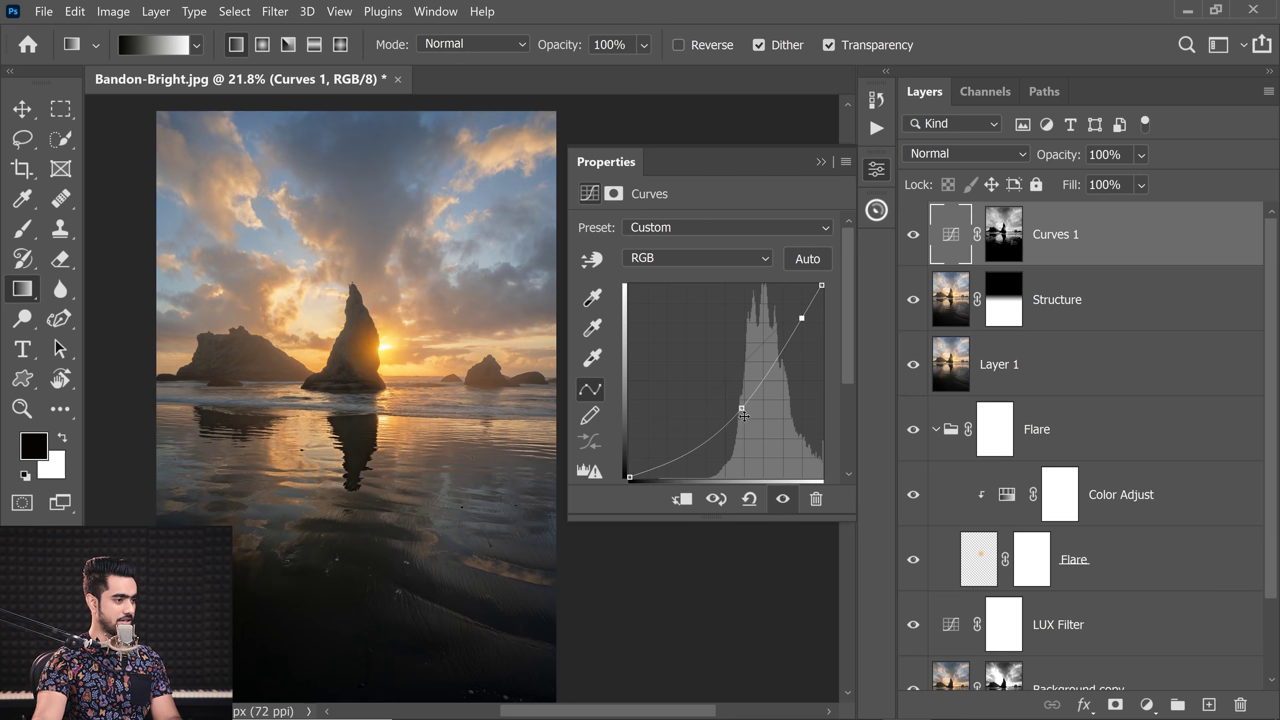
click(717, 300)
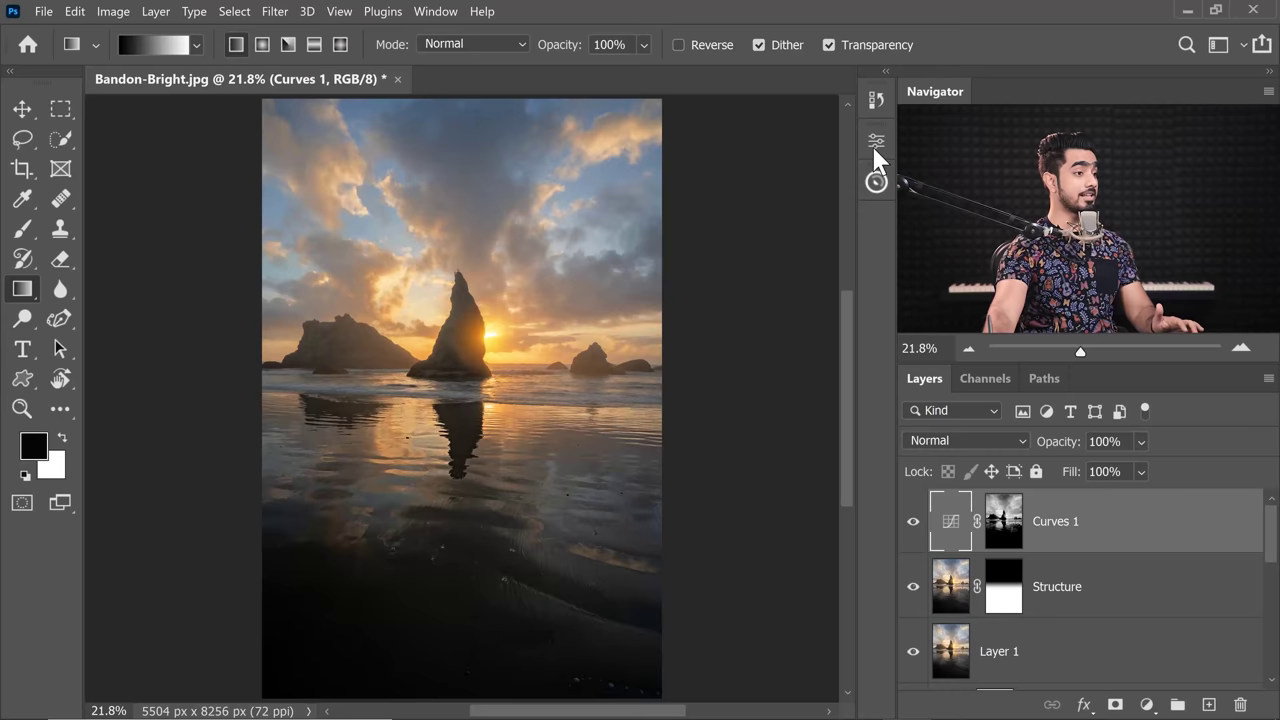
Step: Try a Photo Filter layer from the Pro Panel effects section, compare it, then delete it
click(875, 183)
click(760, 235)
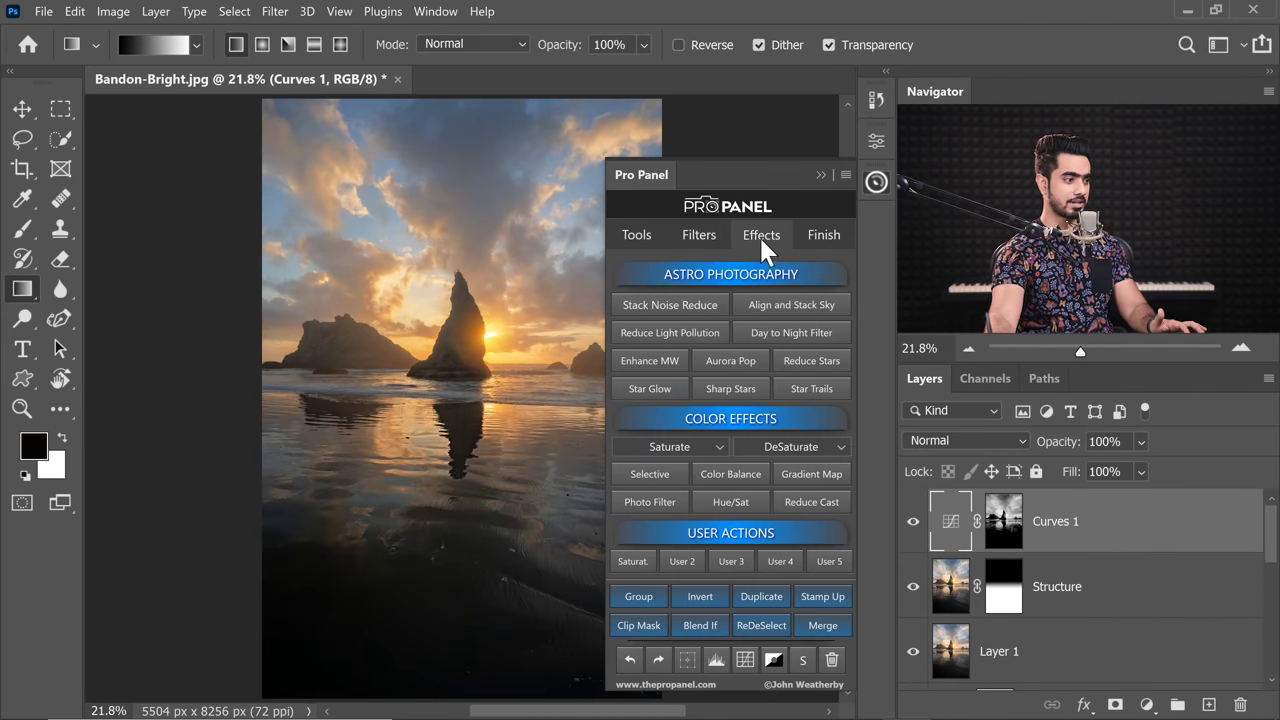
click(655, 507)
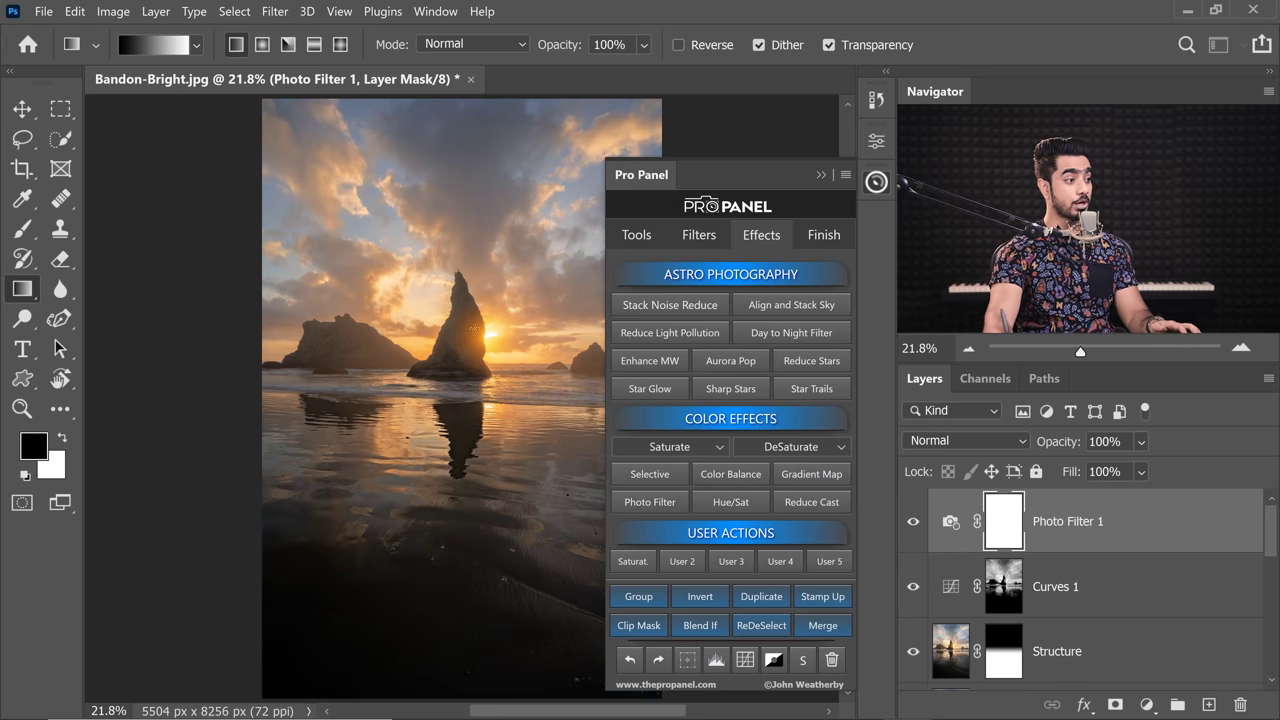
click(913, 524)
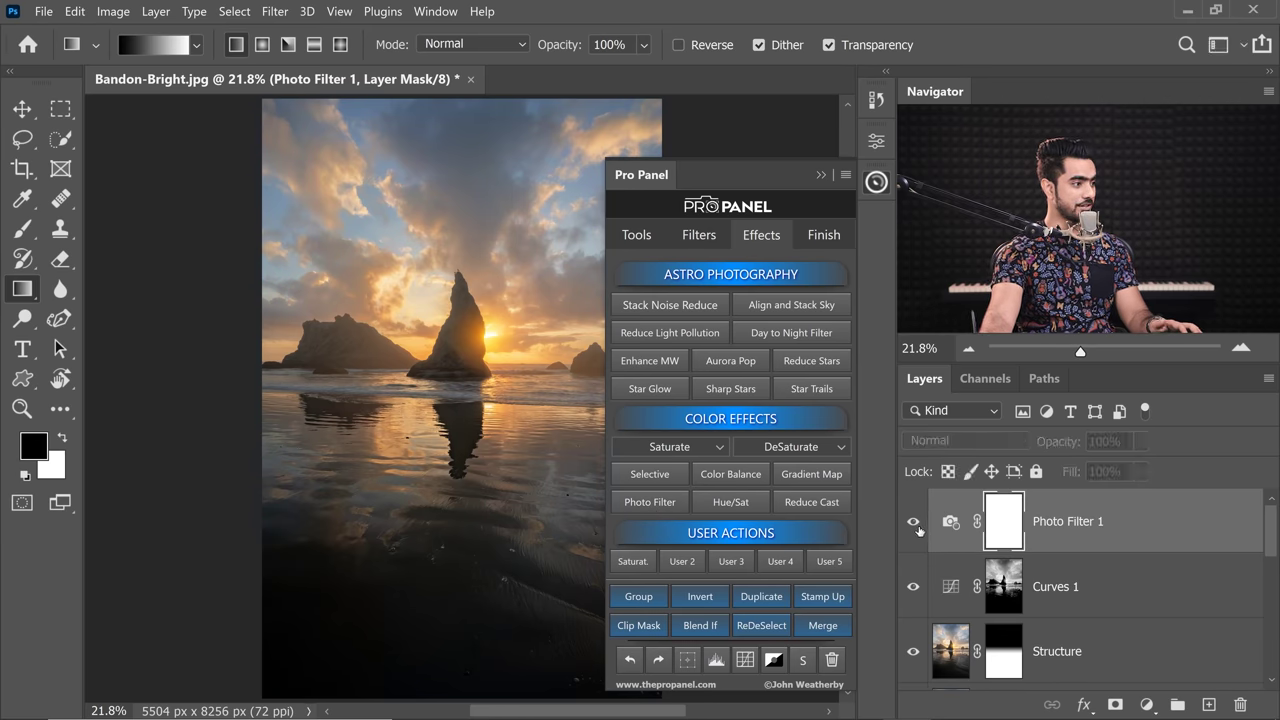
click(914, 524)
mouse_move(1184, 515)
mouse_down()
mouse_move(1240, 577)
mouse_move(1240, 704)
mouse_up()
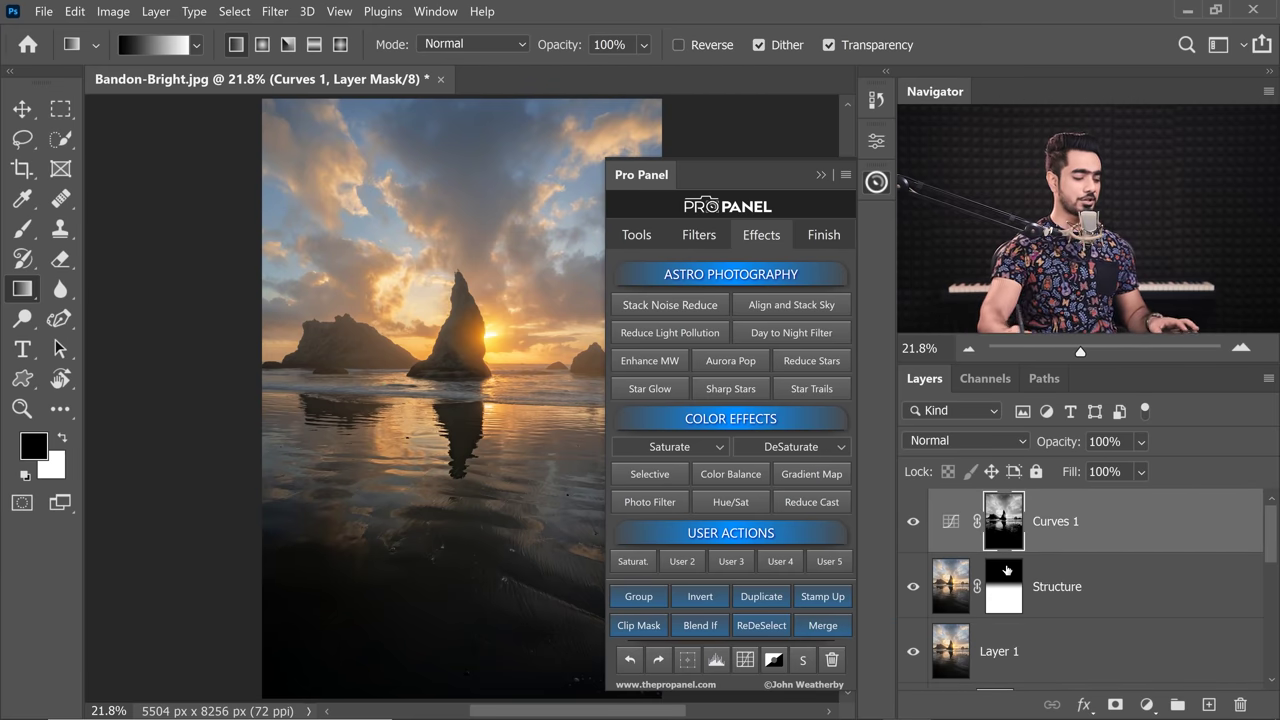
Step: Add and discard a Cool Filter layer, then add a Photo Filter 1 layer instead
key(alt)
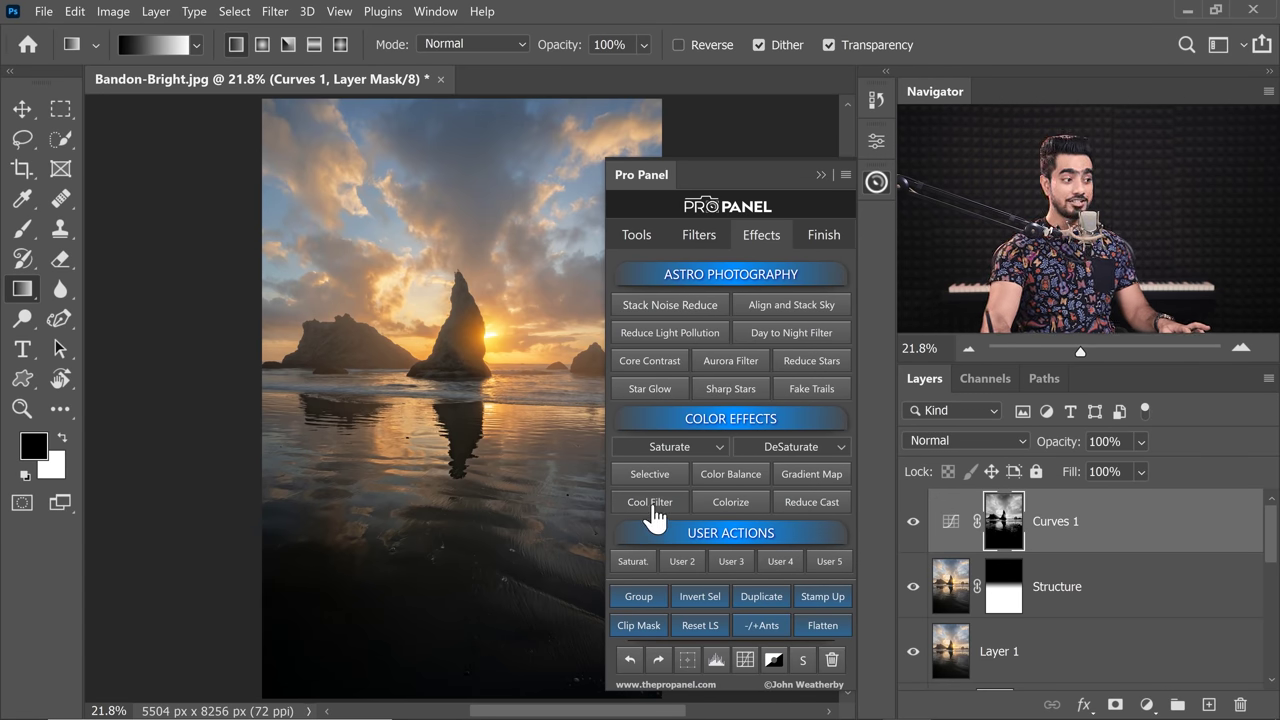
click(655, 502)
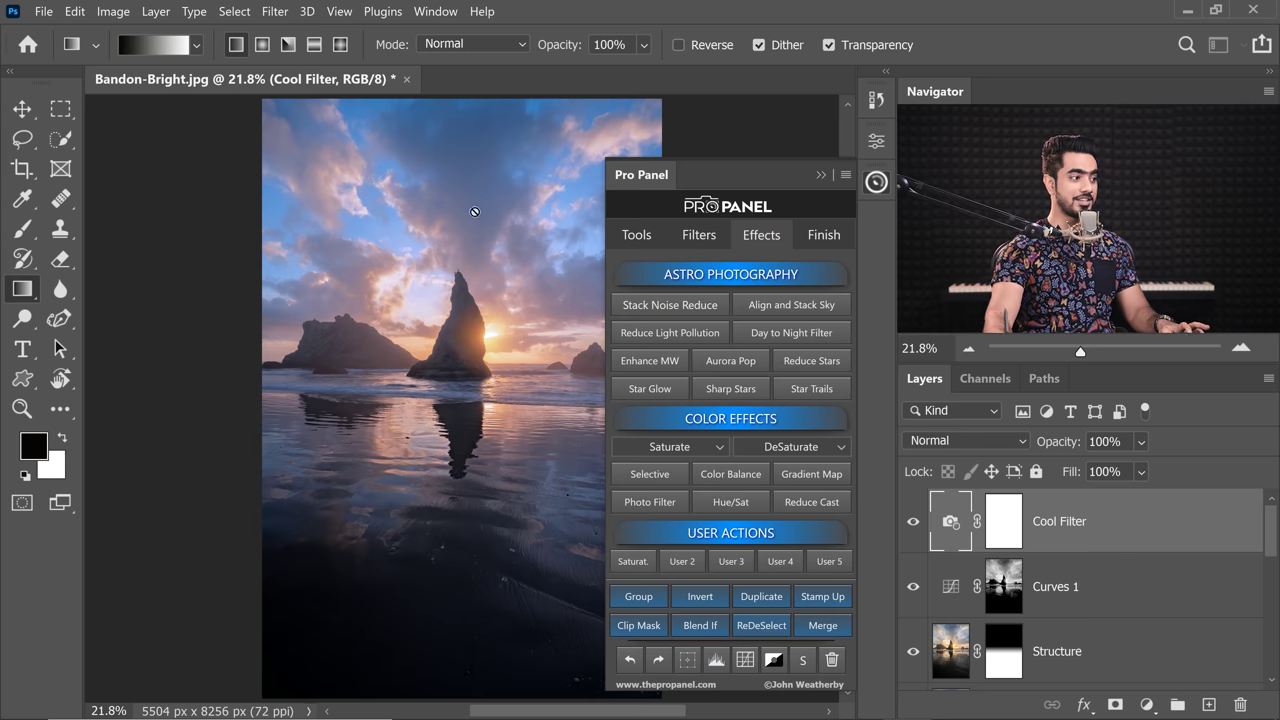
mouse_move(1150, 518)
mouse_down()
mouse_move(1245, 690)
mouse_move(1240, 704)
mouse_up()
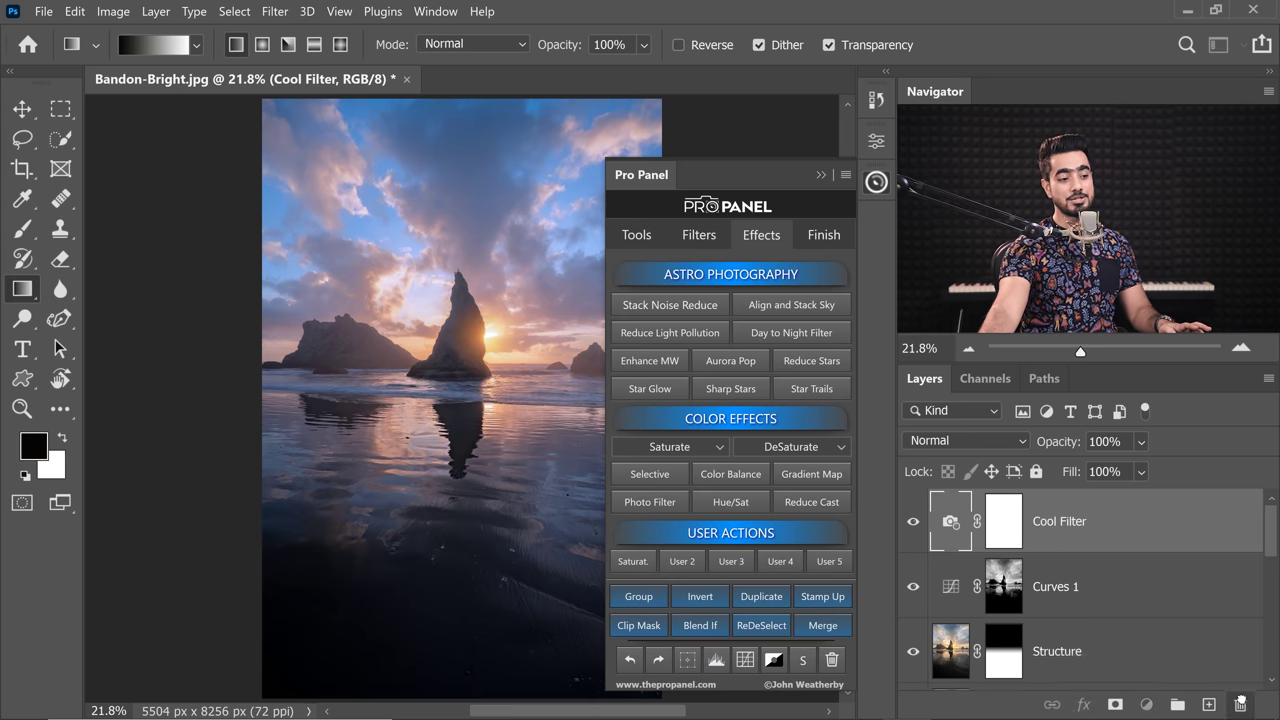
click(651, 502)
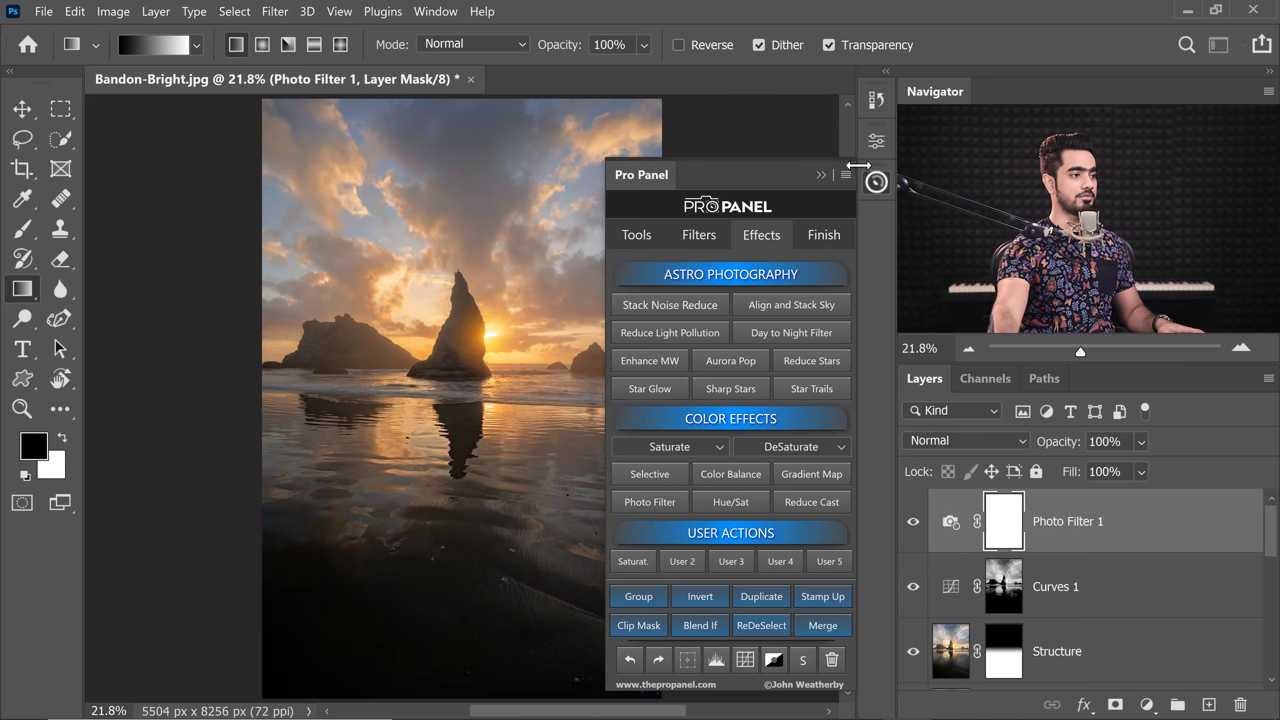
click(820, 175)
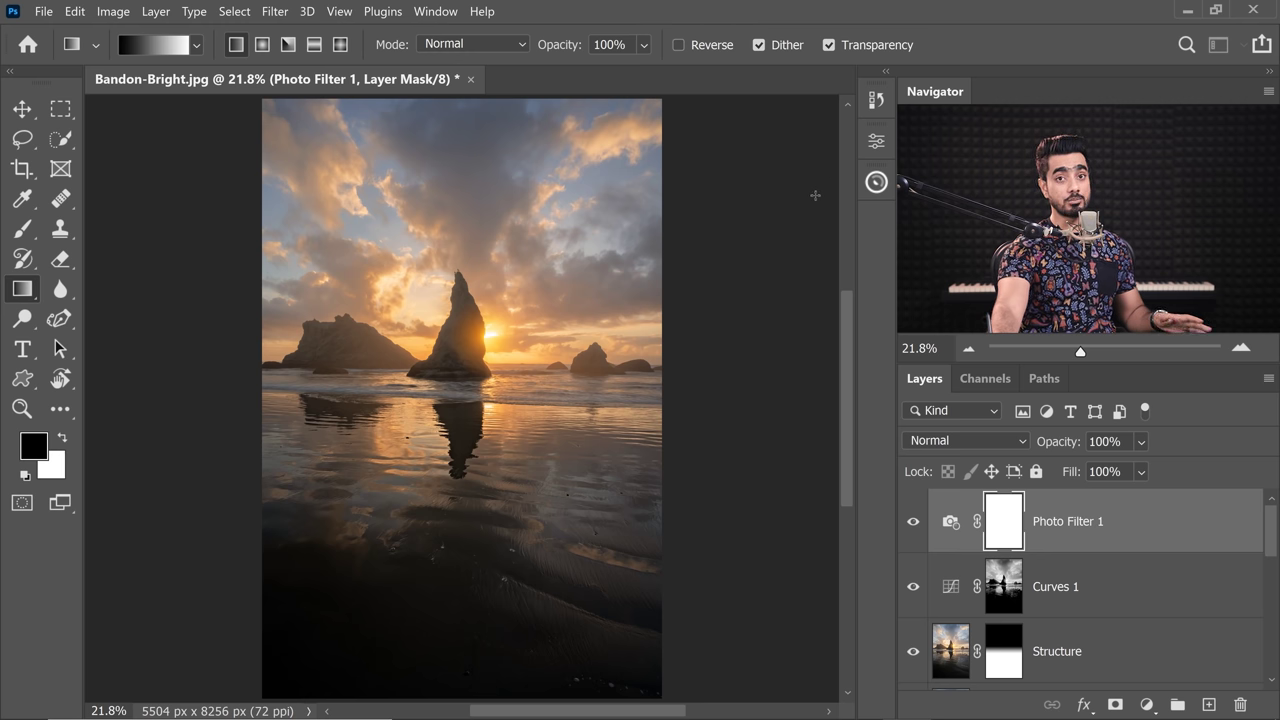
Step: Add a Curves 2 layer with a highlight point pinned and a midtone point pulled slightly down
click(1147, 704)
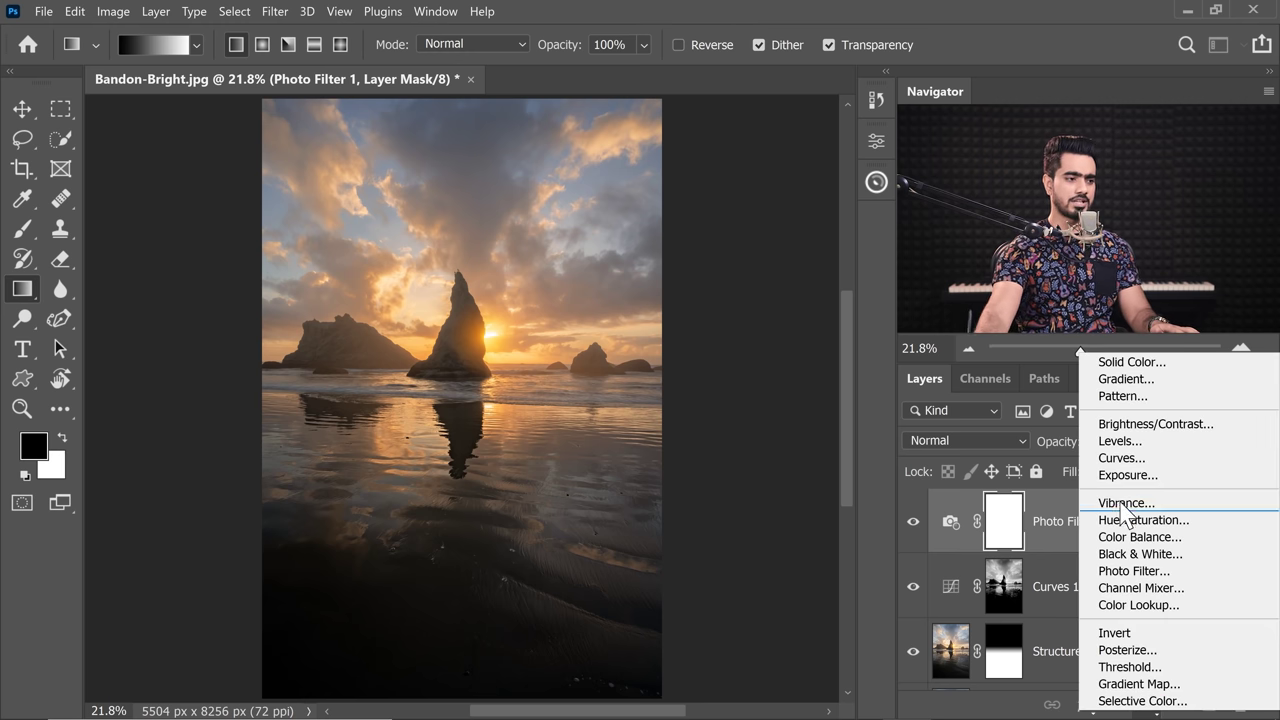
click(1128, 462)
click(786, 289)
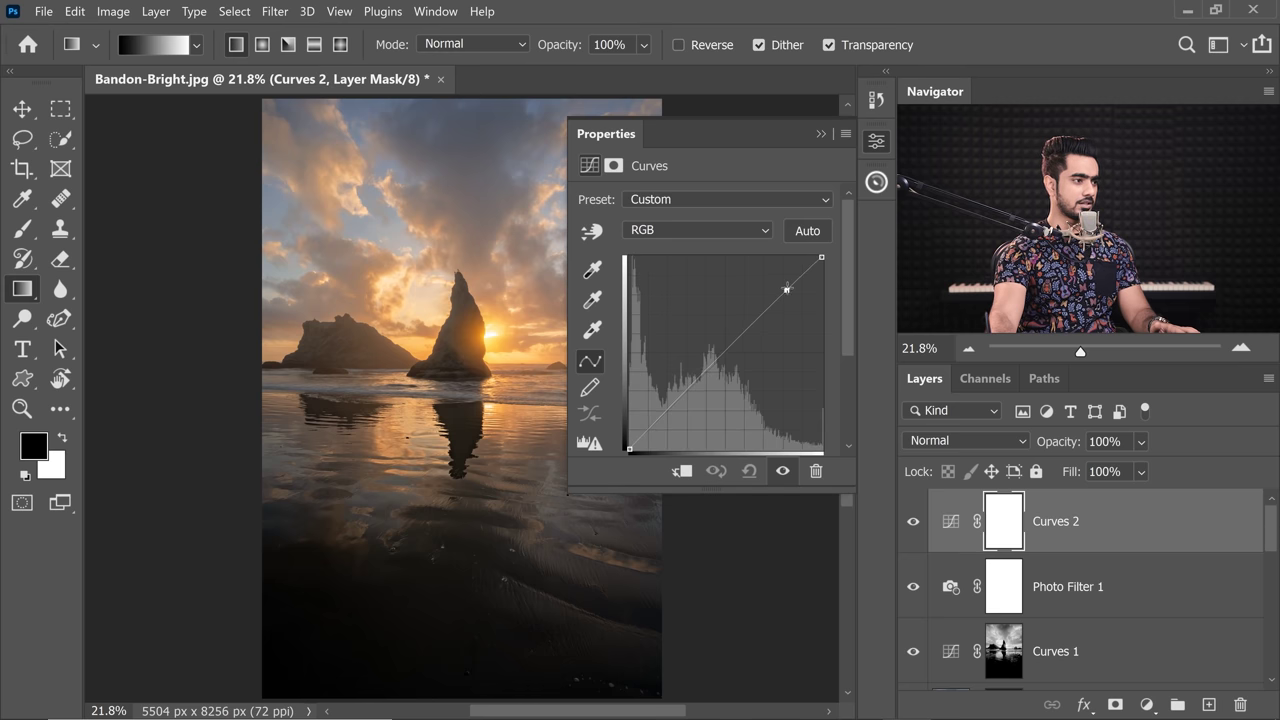
drag(710, 371, 710, 377)
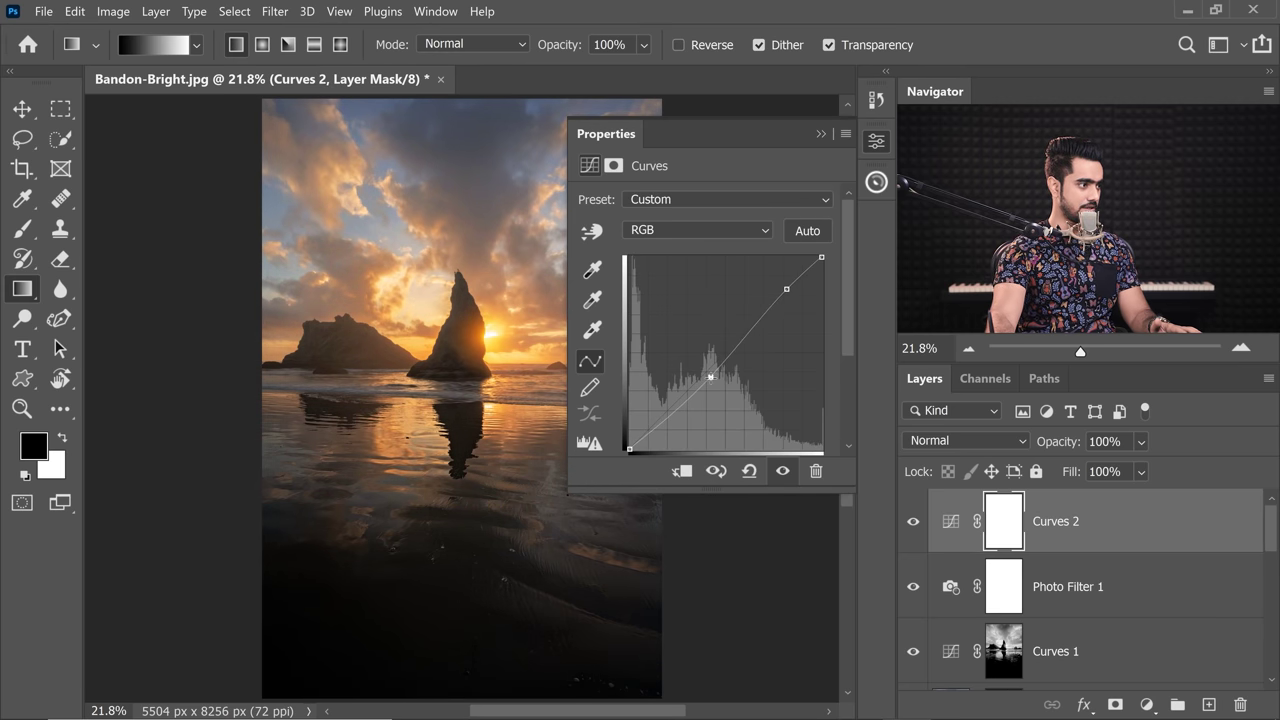
click(822, 134)
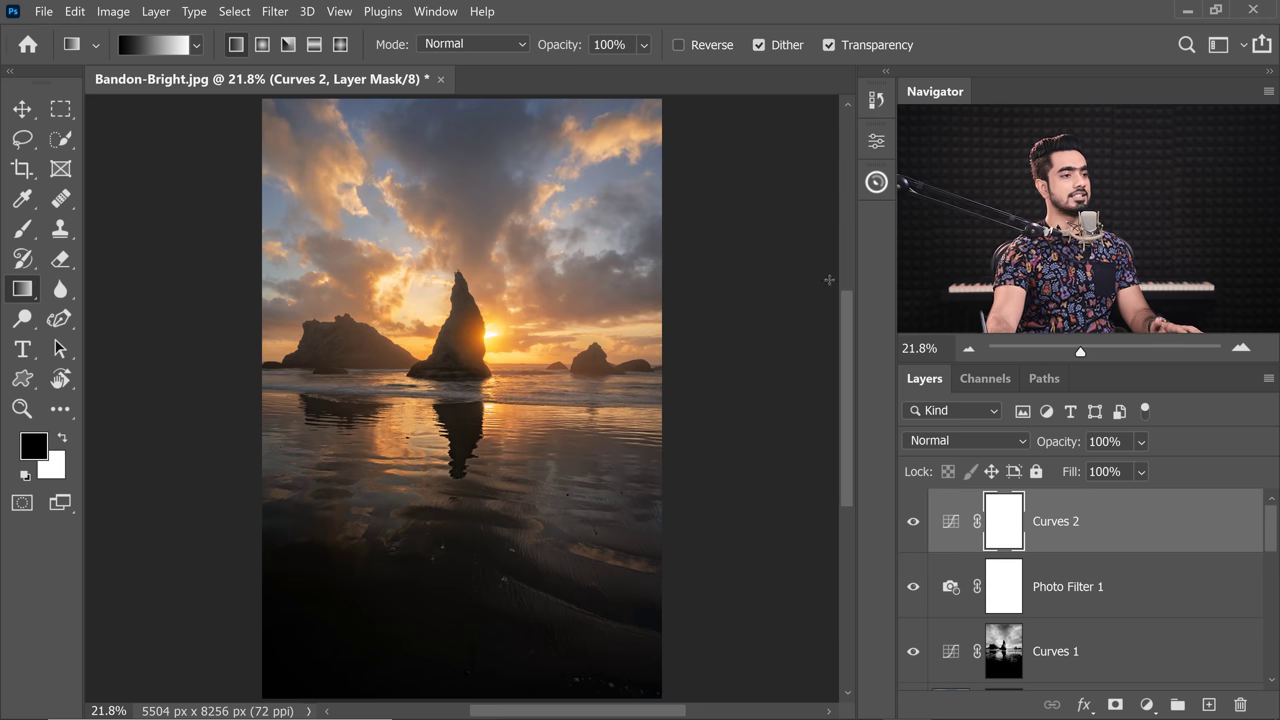
scroll(1100, 590, down, 5)
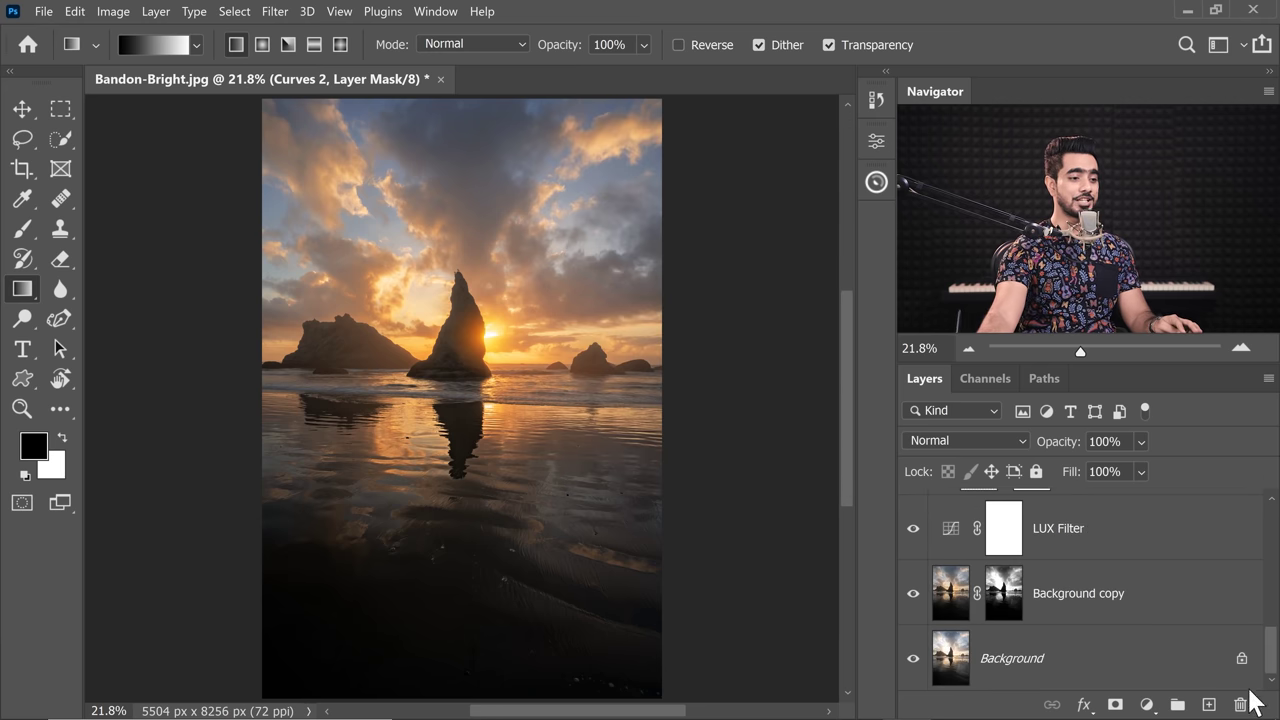
Step: Preview only the original Background photo, then restore the full edited view
alt+click(912, 659)
alt+click(912, 660)
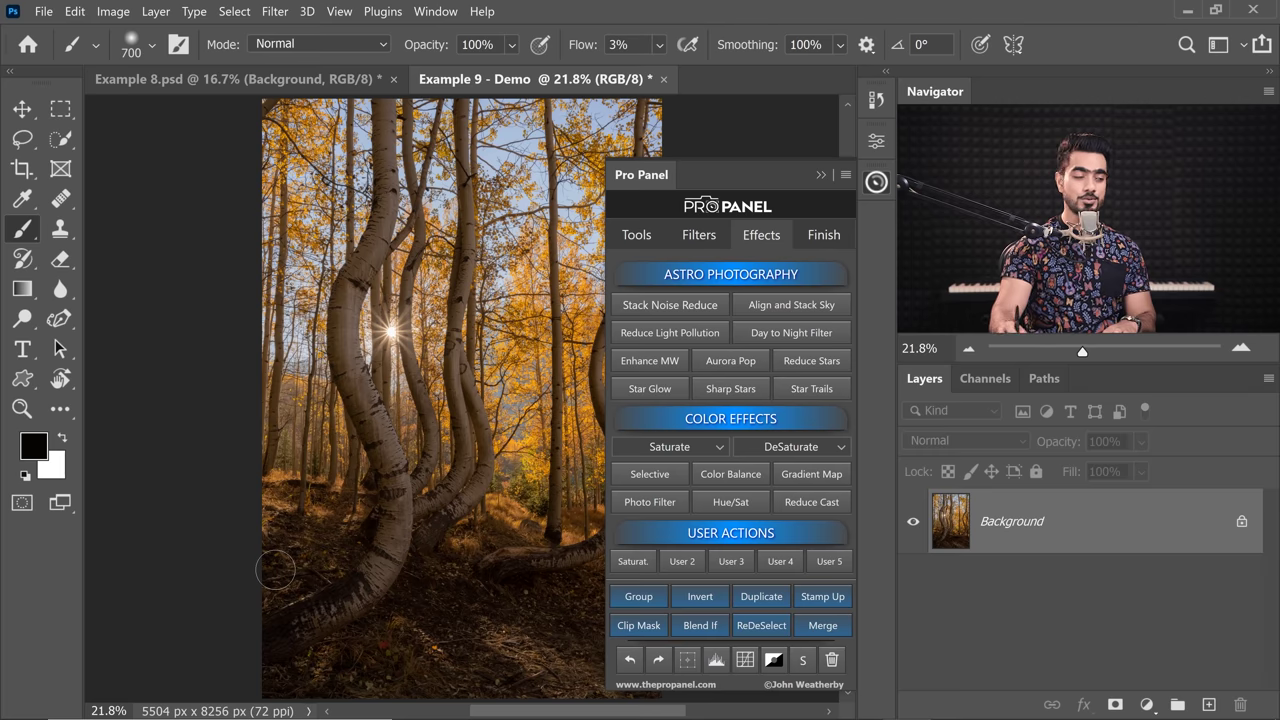
Step: Preview the L1 lights mask of the forest, try other ranges, and bring up Levels to refine it
click(636, 236)
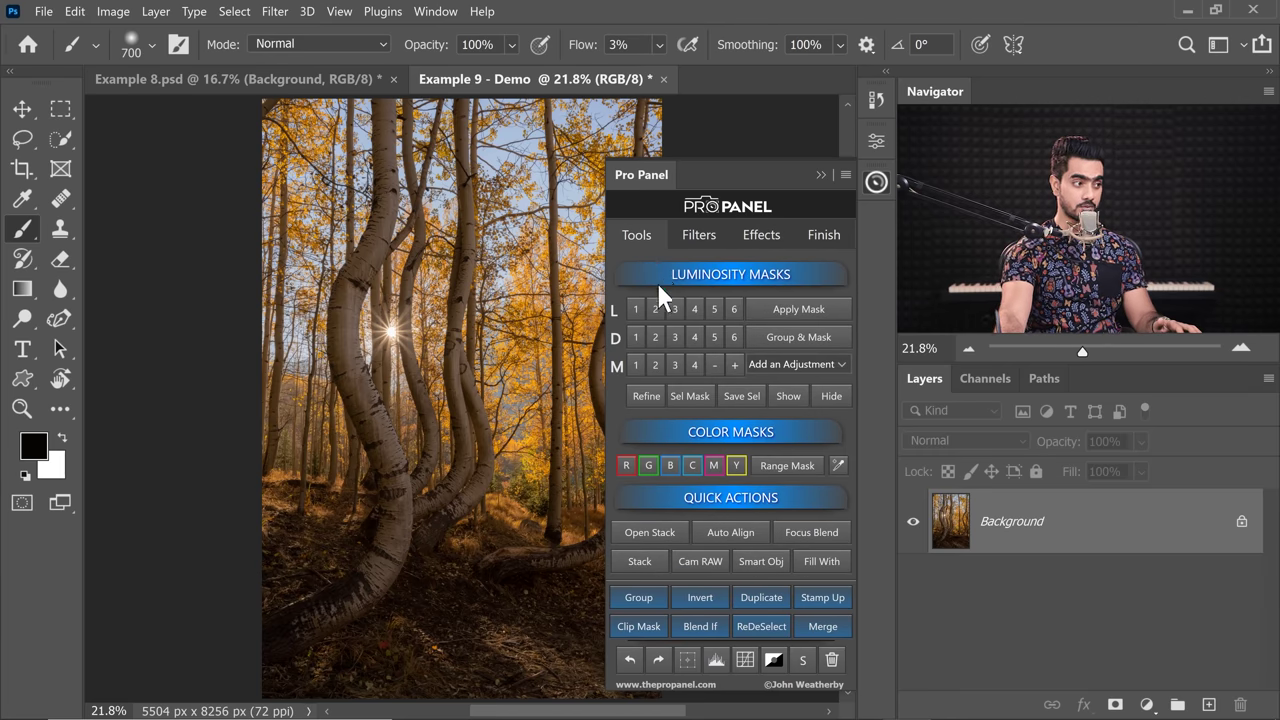
click(636, 310)
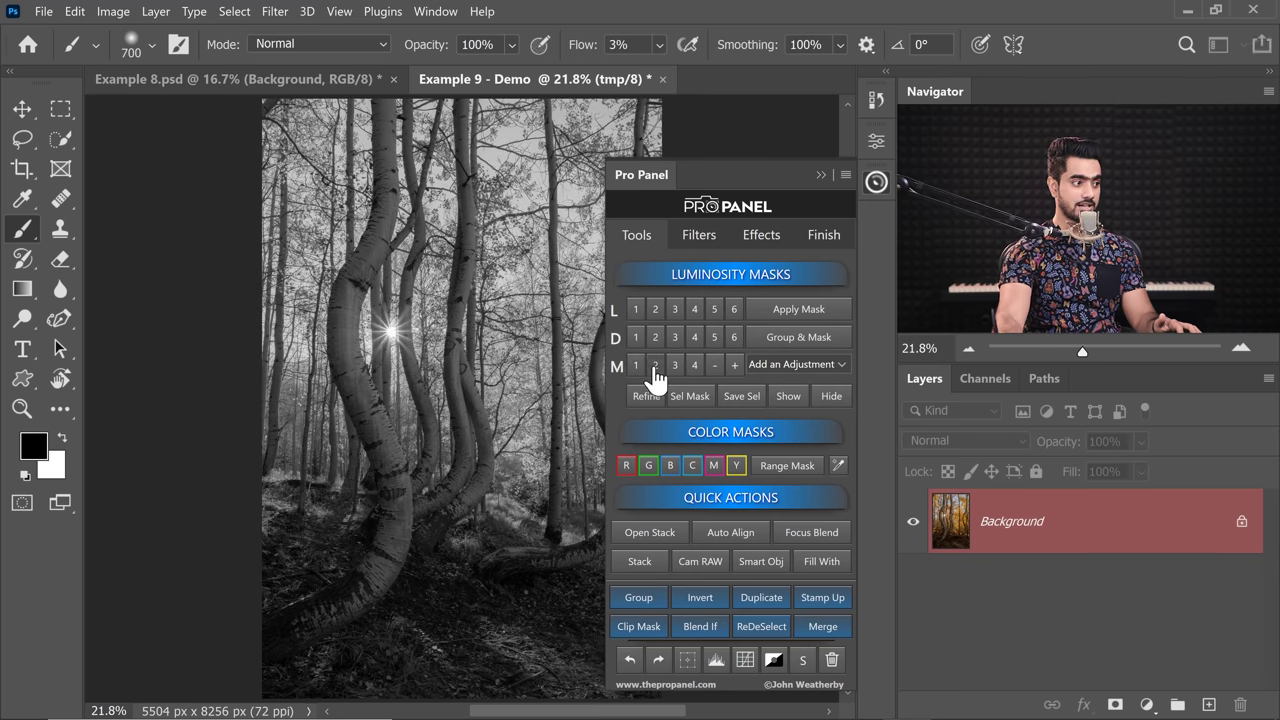
click(656, 369)
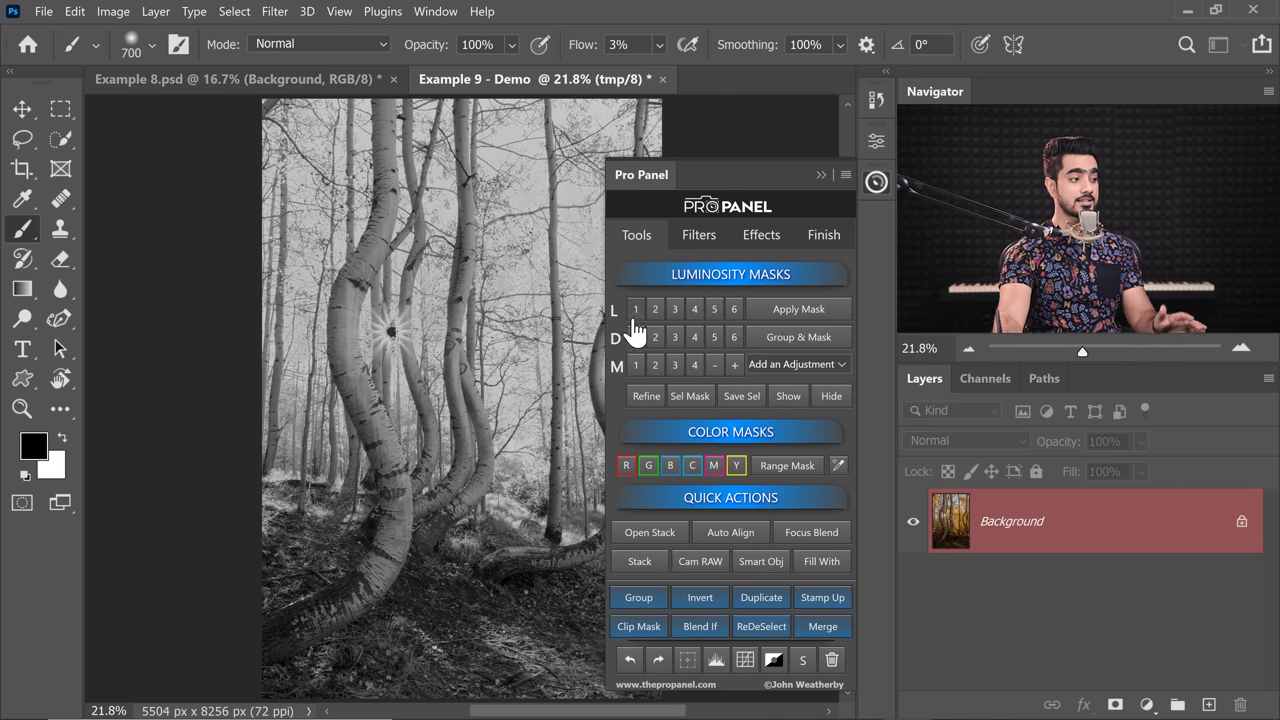
click(635, 365)
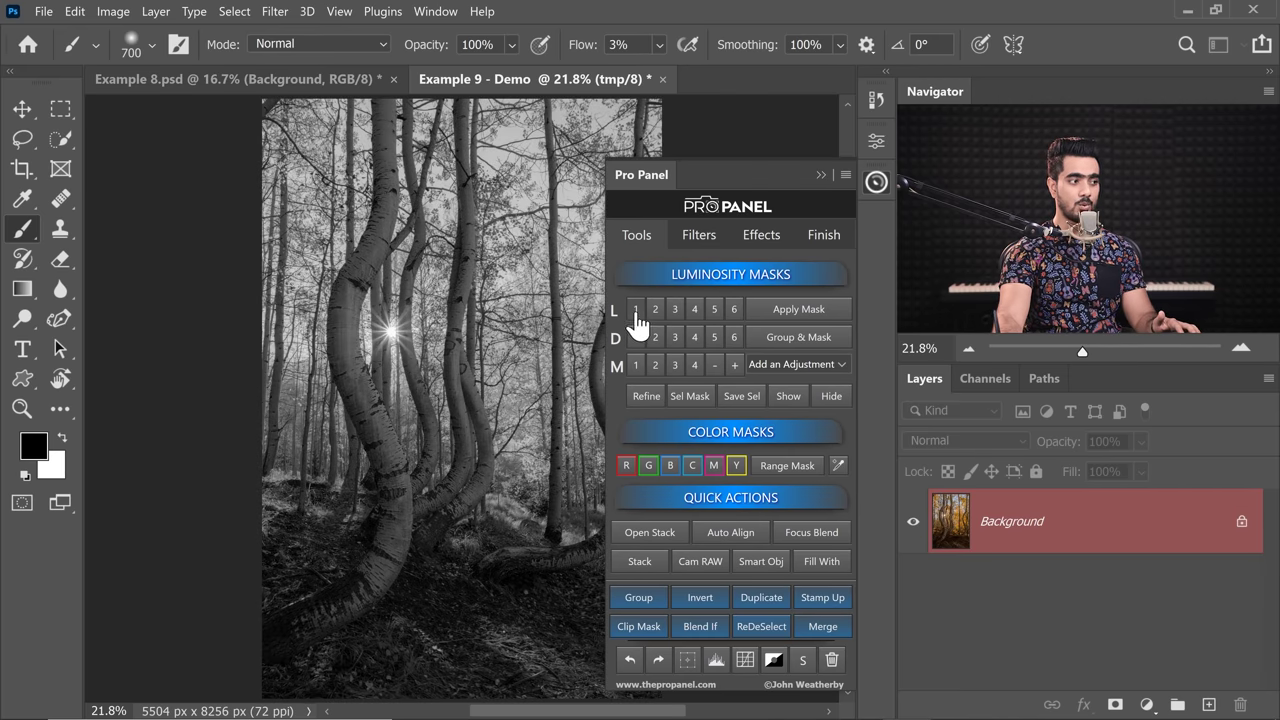
click(646, 396)
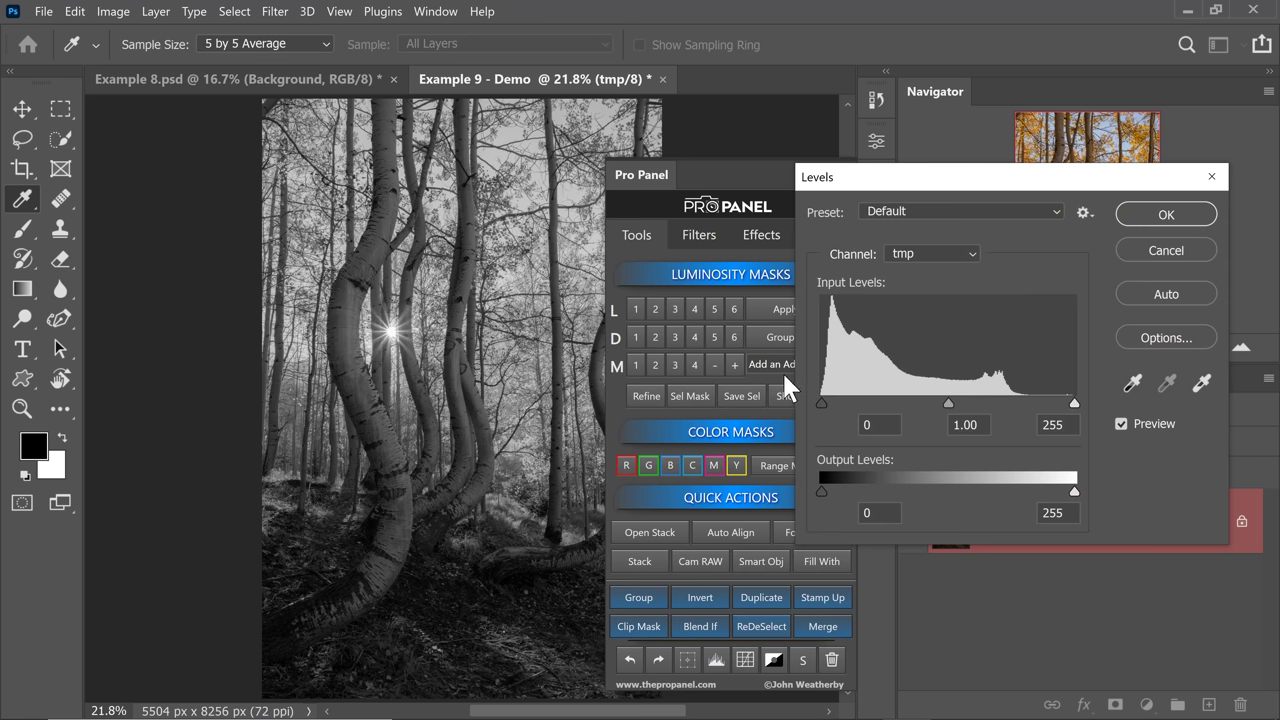
Step: Set the mask's Levels black input to 34 and midtones to 1.49, then apply
drag(821, 403, 851, 406)
drag(961, 404, 927, 408)
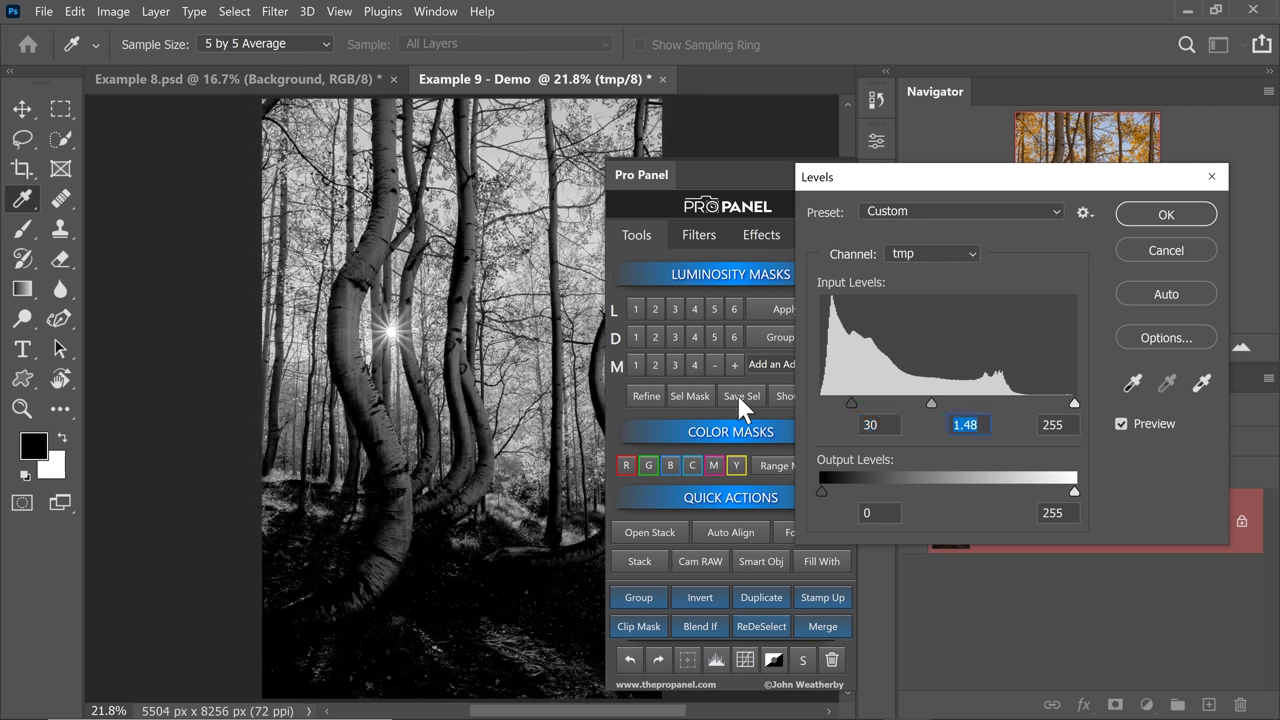
drag(851, 403, 855, 403)
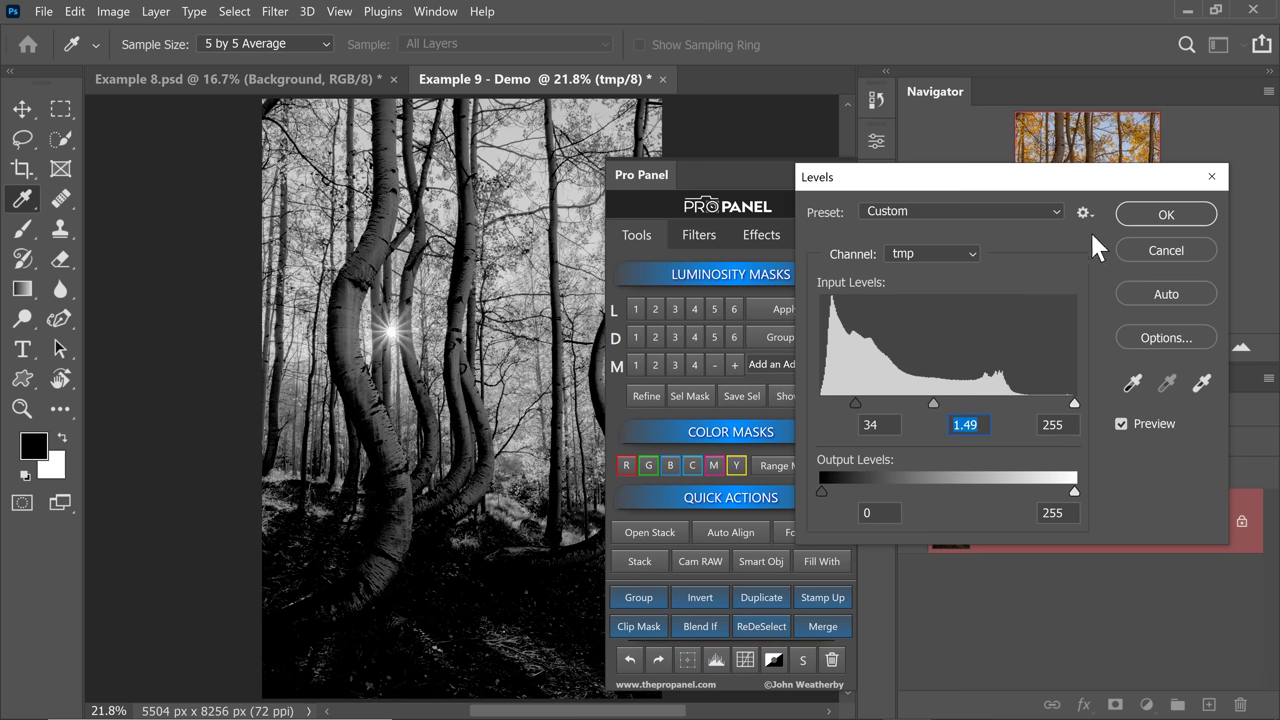
click(1140, 214)
key(b)
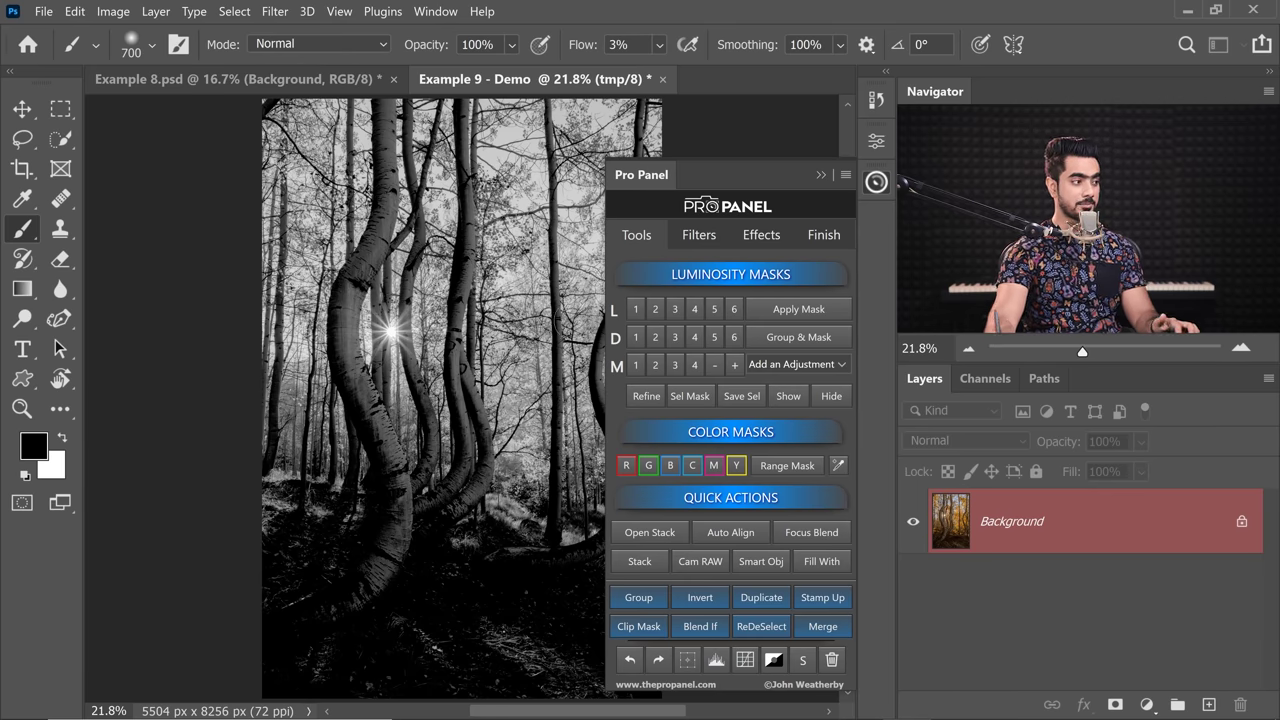
Step: Add a luminosity-masked DB-SoftLight dodge-and-burn layer via Add an Adjustment in Pro Panel
click(816, 366)
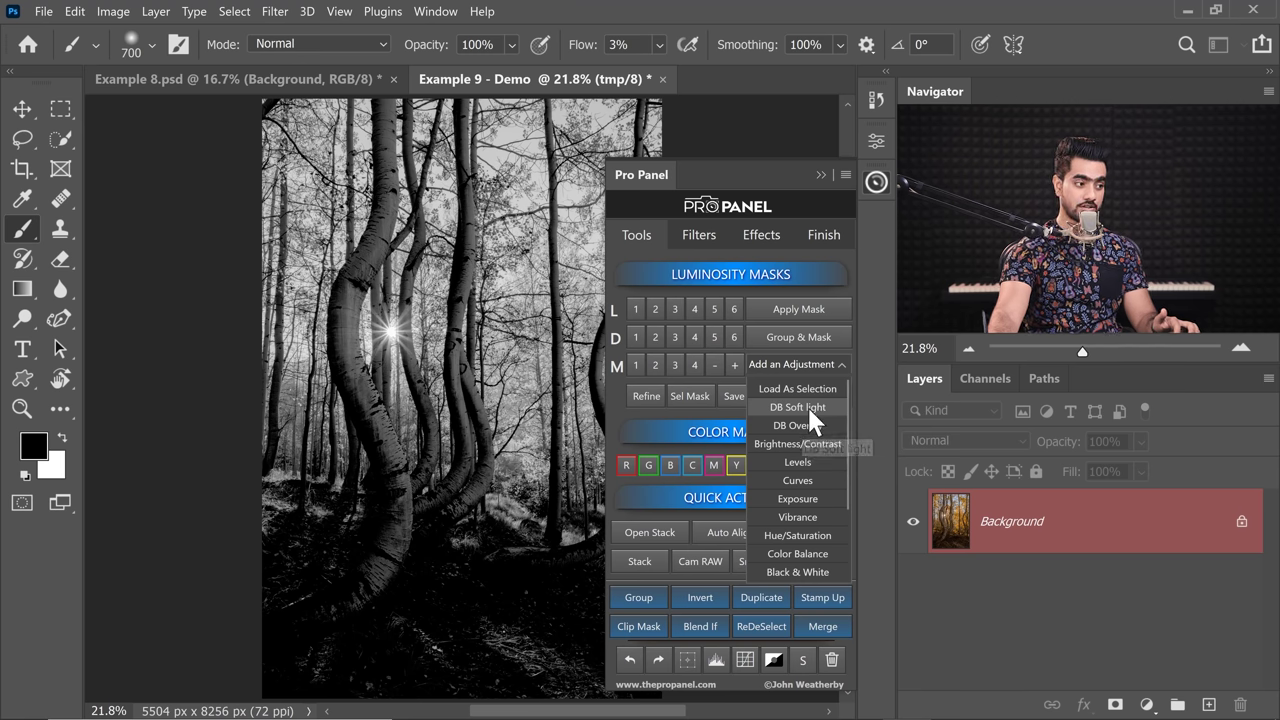
click(807, 406)
click(824, 230)
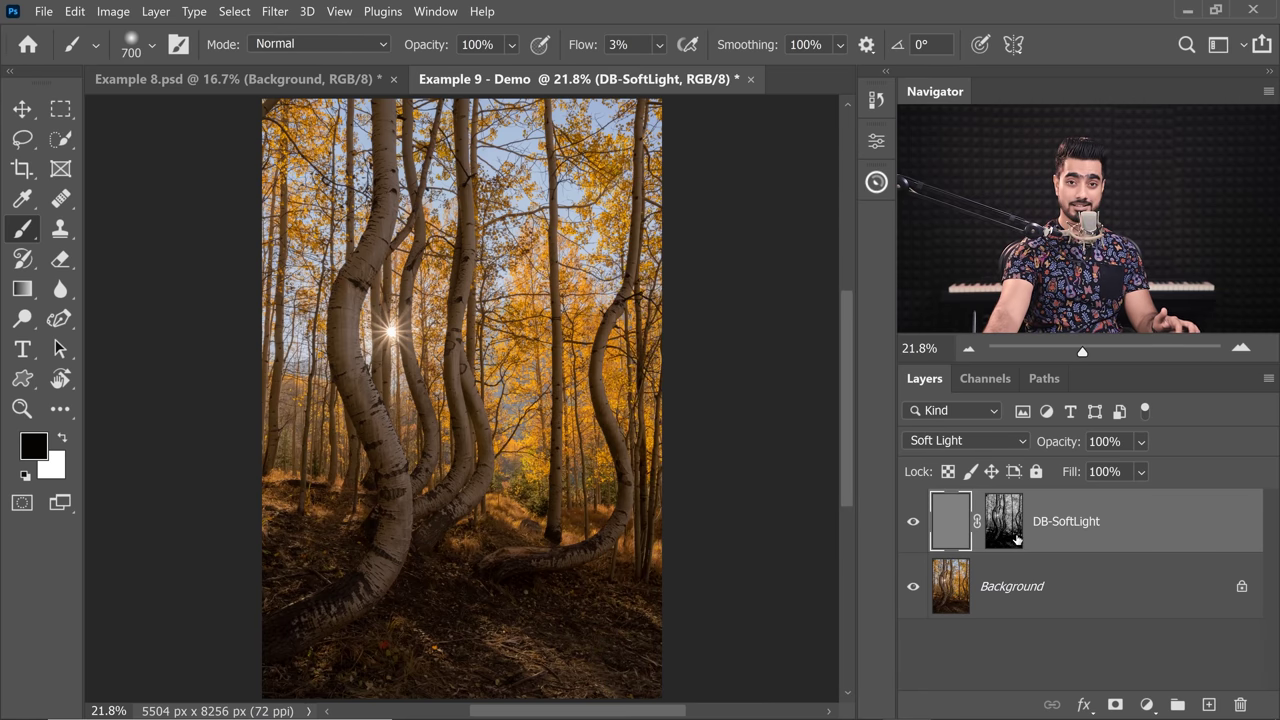
Step: Set white as the painting colour with a low brush flow and a smaller brush size
key(x)
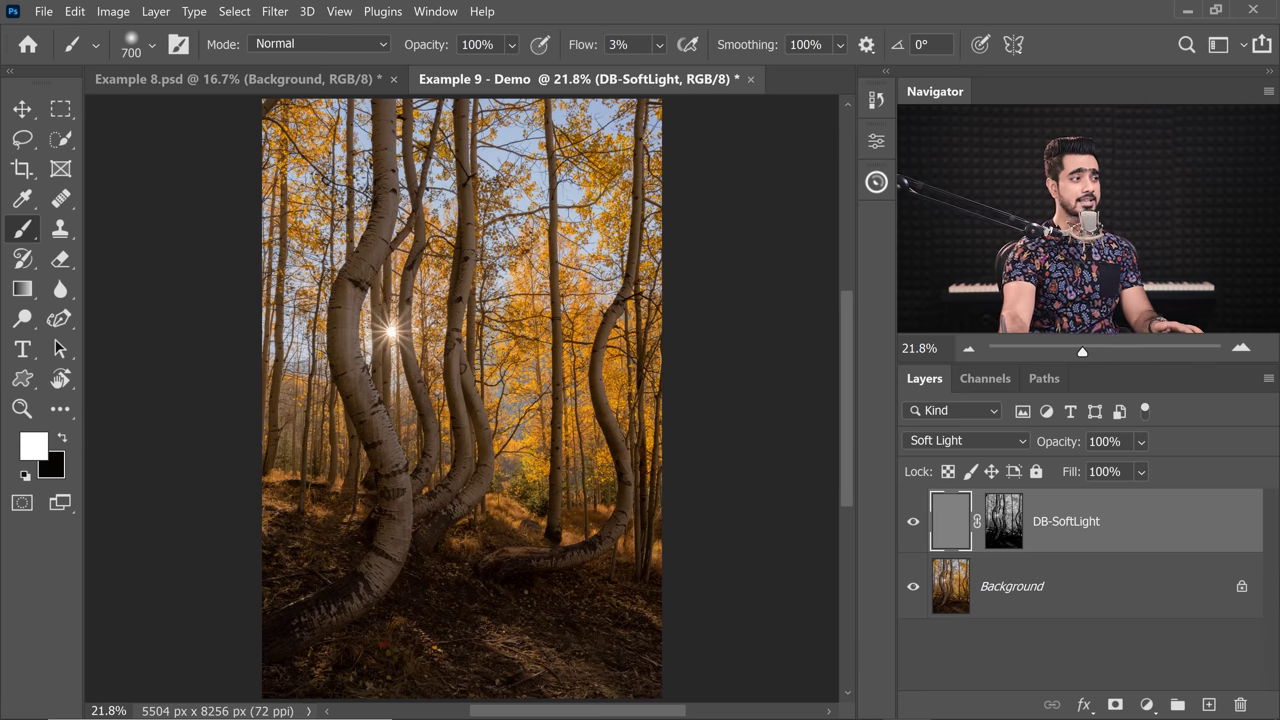
click(588, 50)
text(2)
key(Return)
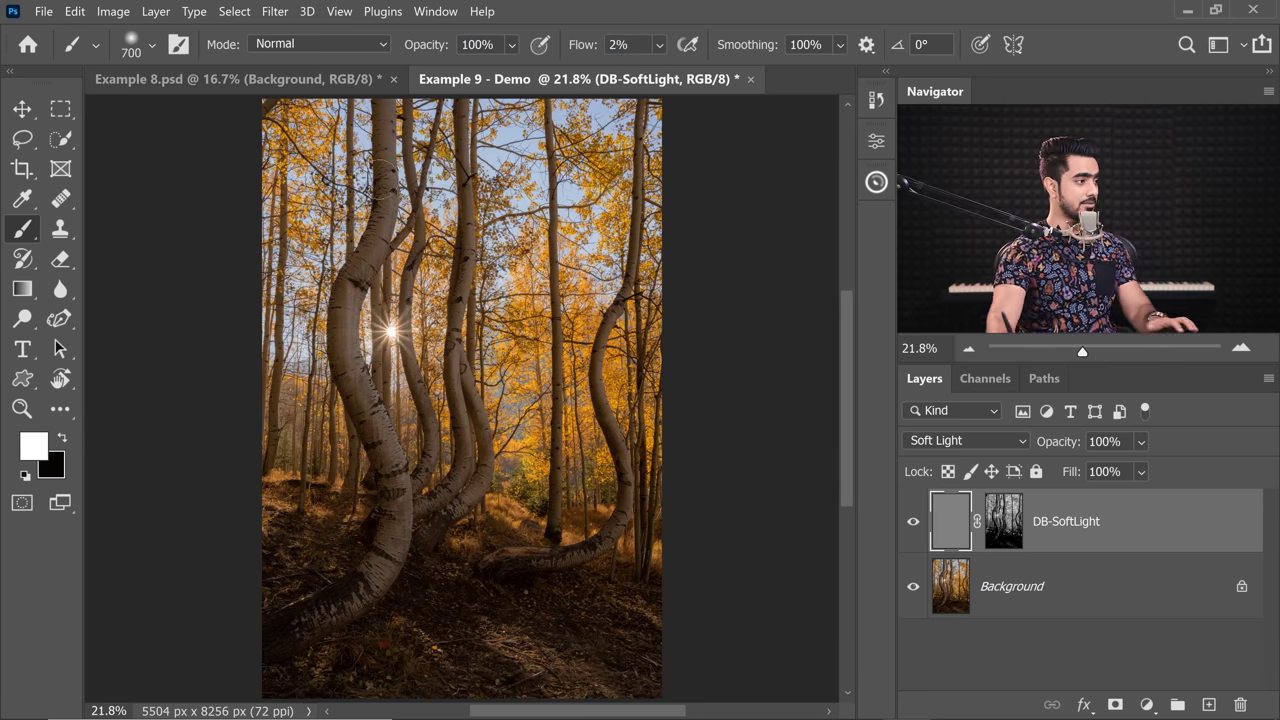
scroll(412, 171, up, 2)
key(shift+1)
scroll(380, 590, down, 1)
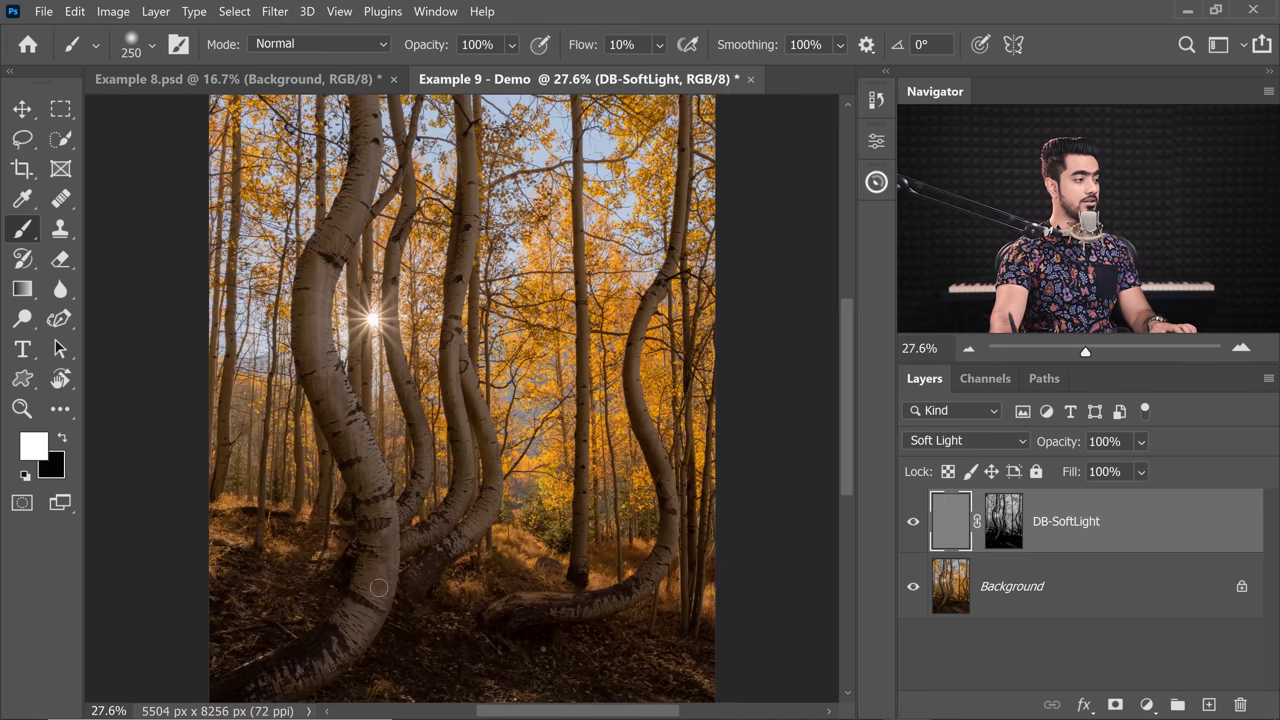
scroll(375, 600, down, 1)
key(bracketleft)
key(bracketleft)
scroll(358, 375, down, 1)
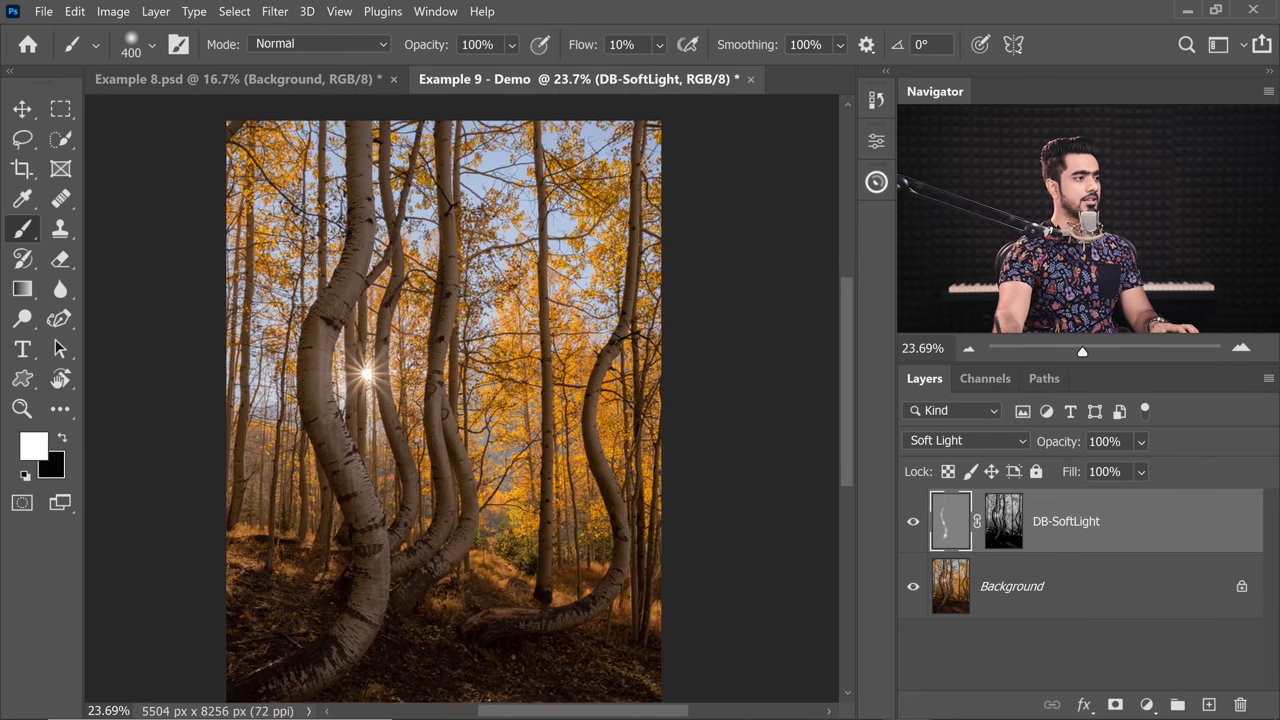
Step: Paint white strokes along the left and middle aspen trunks, then toggle DB-SoftLight to compare
drag(355, 690, 344, 263)
key(shift+2)
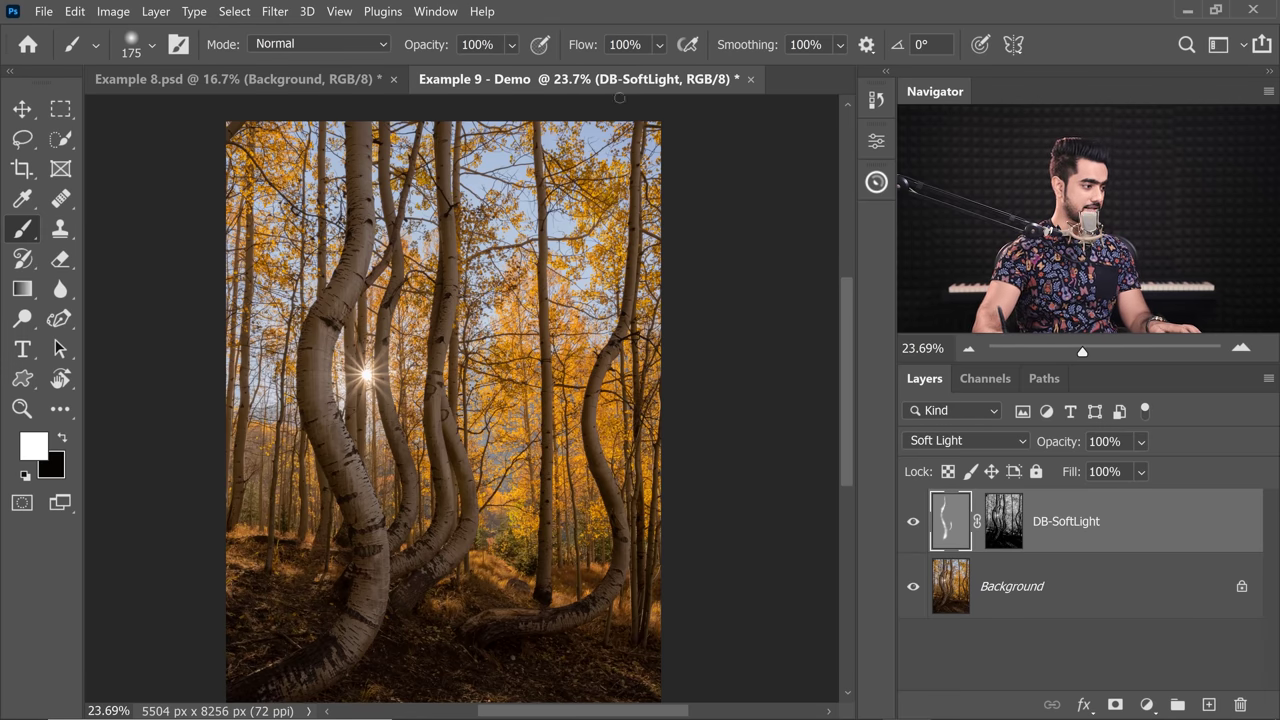
key(bracketright)
mouse_move(452, 228)
mouse_down()
mouse_move(460, 464)
mouse_move(393, 294)
mouse_up()
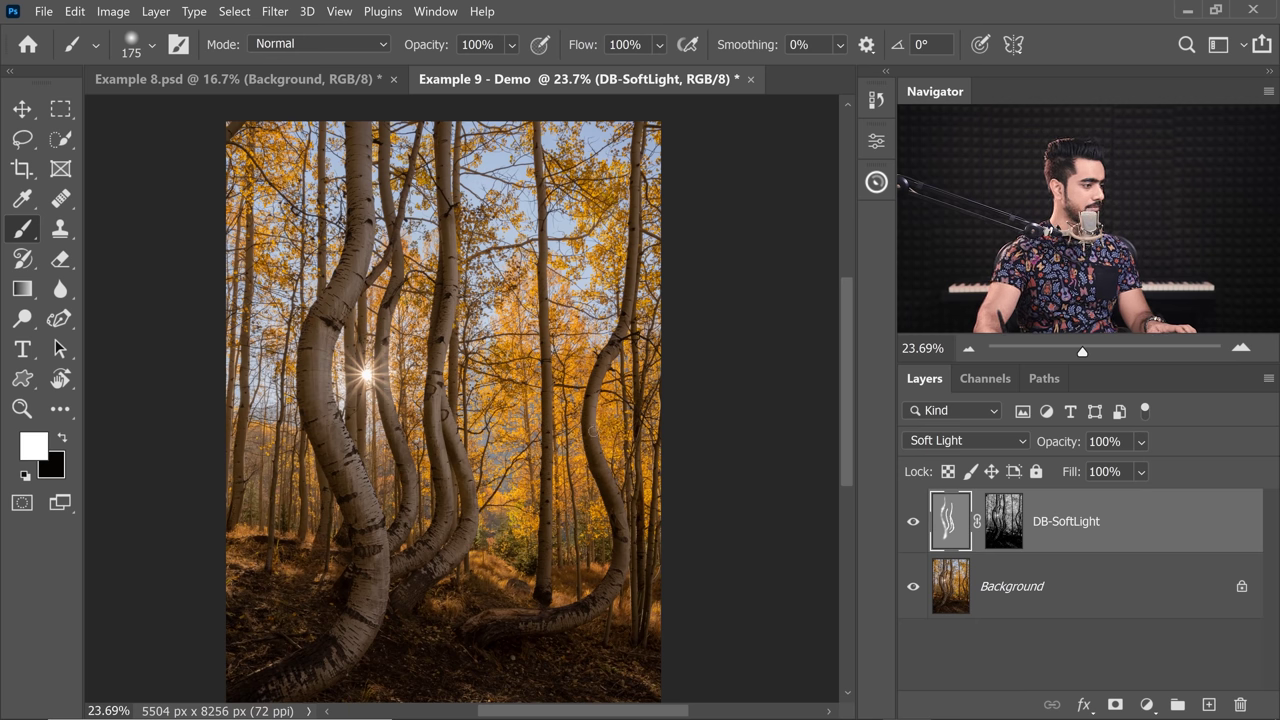
click(914, 526)
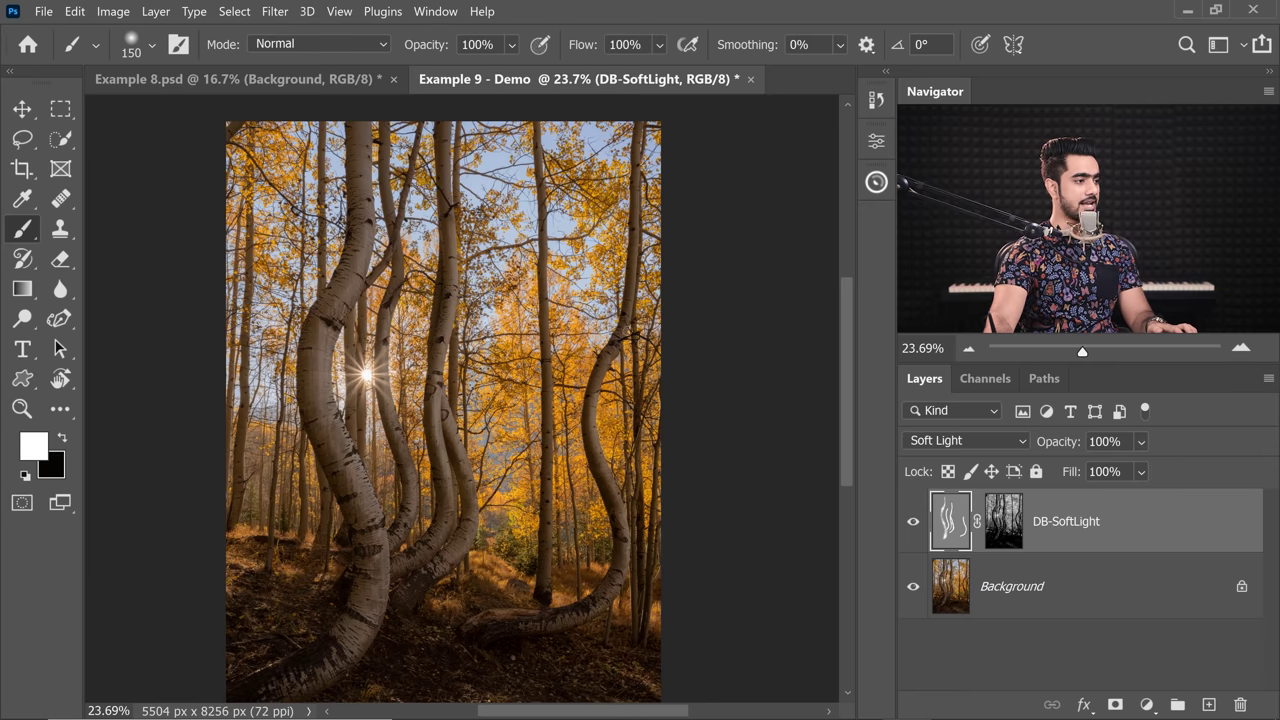
scroll(467, 578, down, 2)
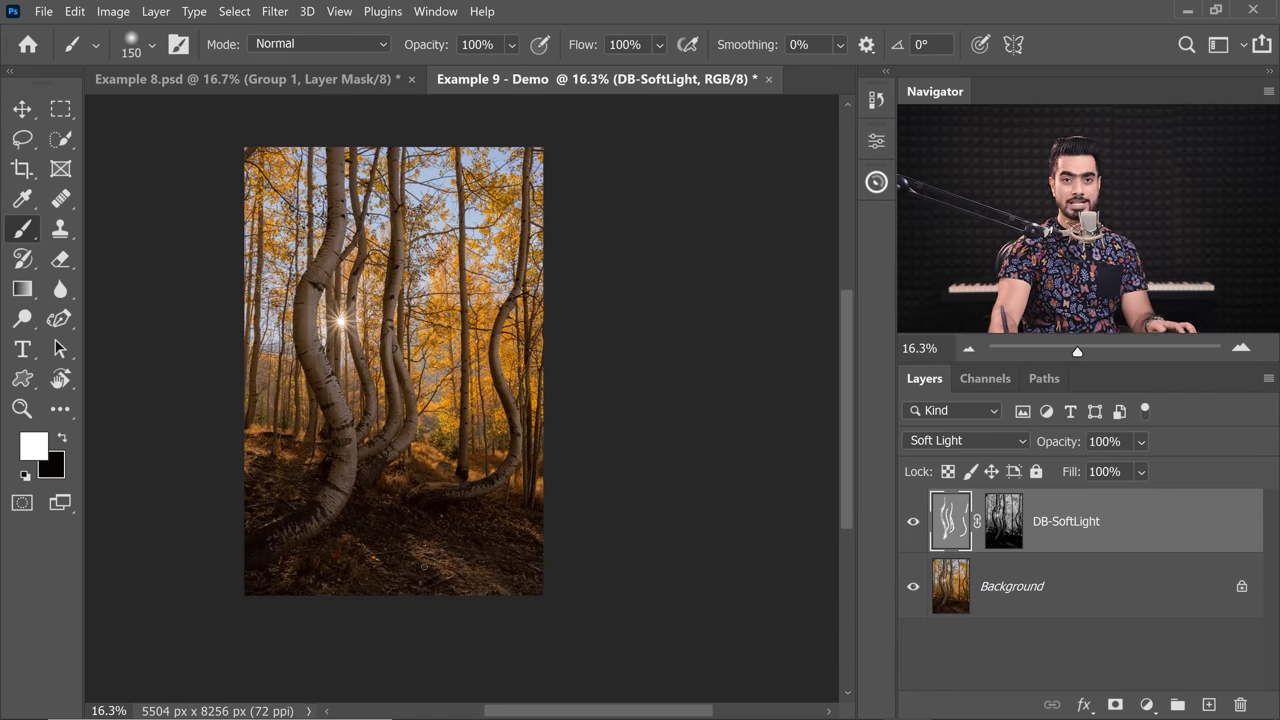
Step: Add a Curves adjustment through a lights luminosity mask and bend it up to brighten the forest
click(876, 182)
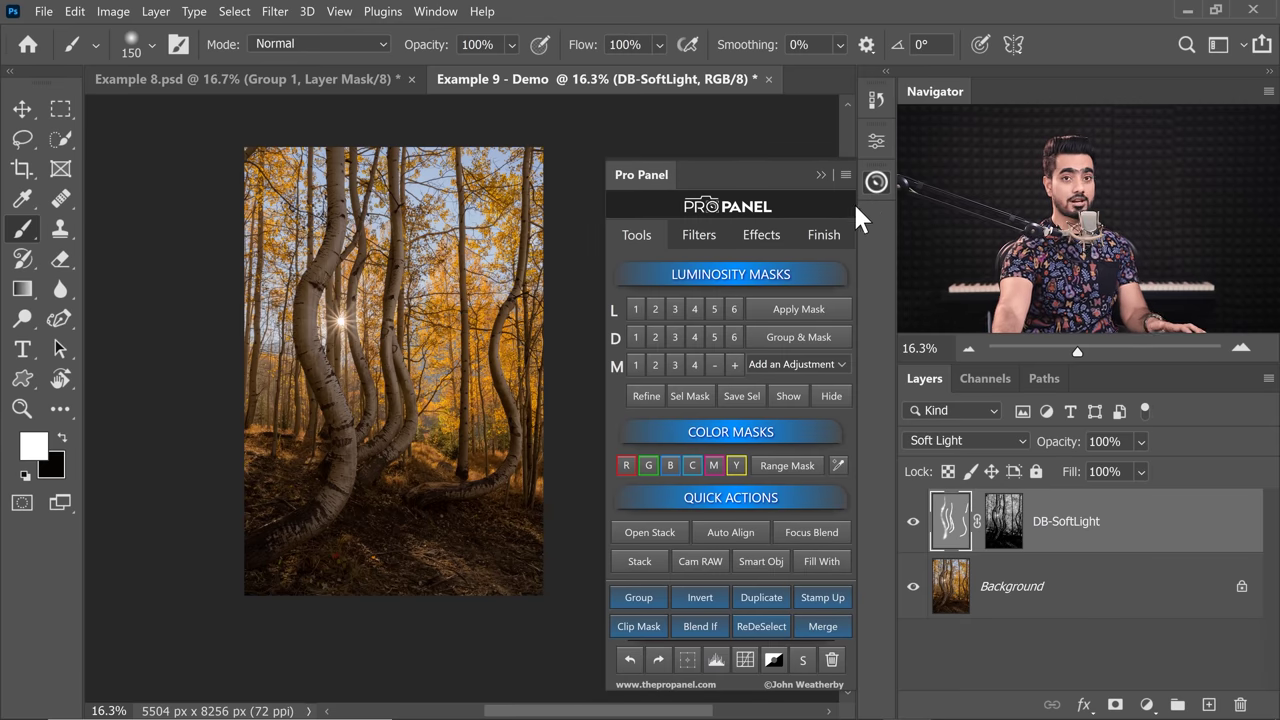
click(635, 308)
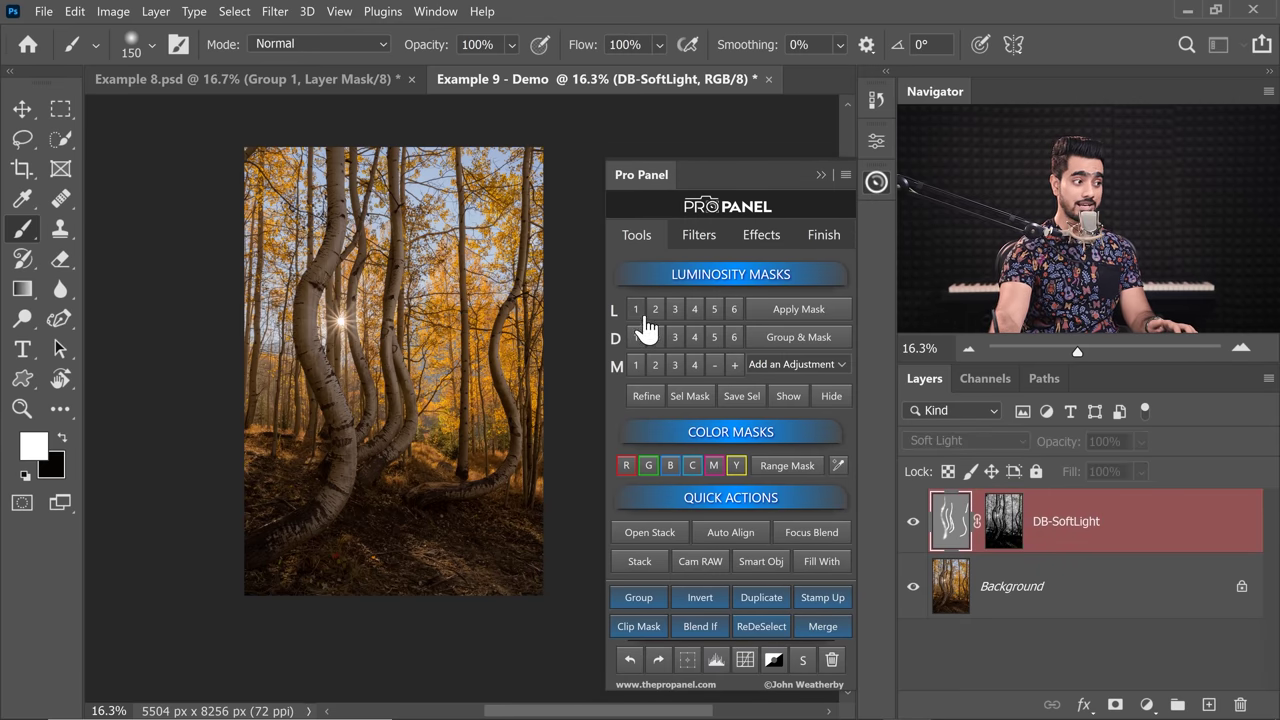
click(851, 323)
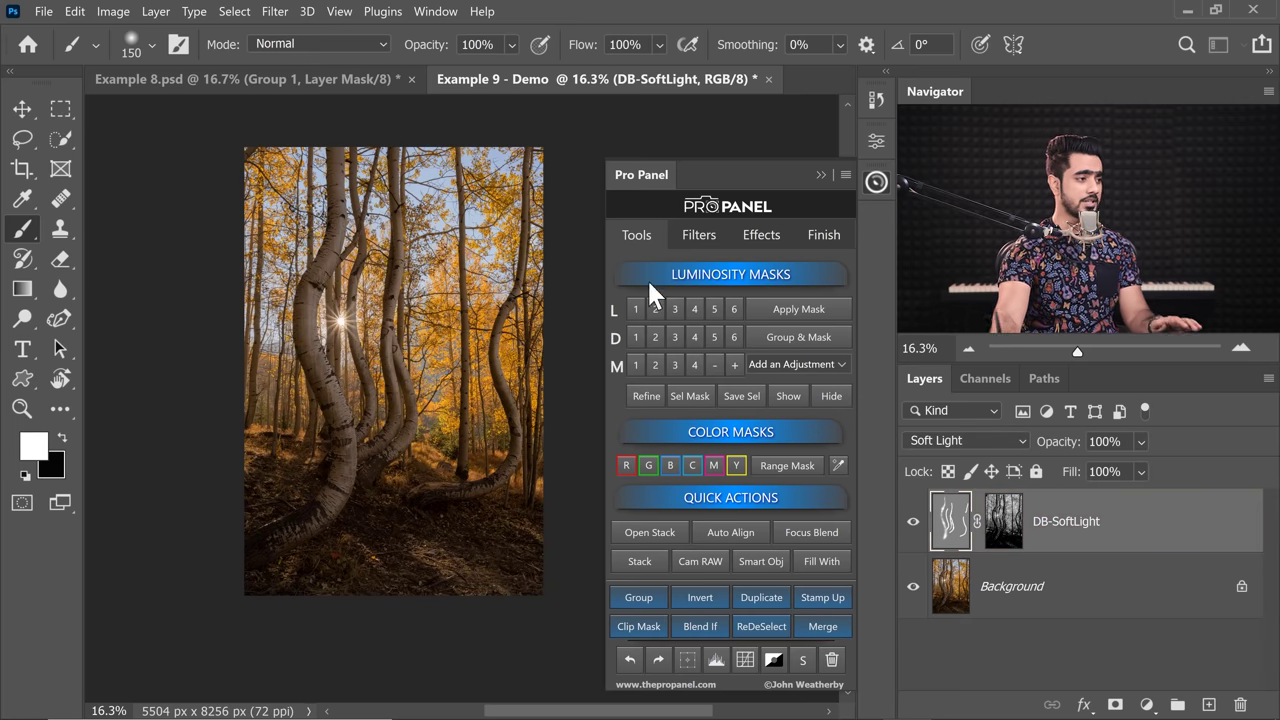
click(637, 309)
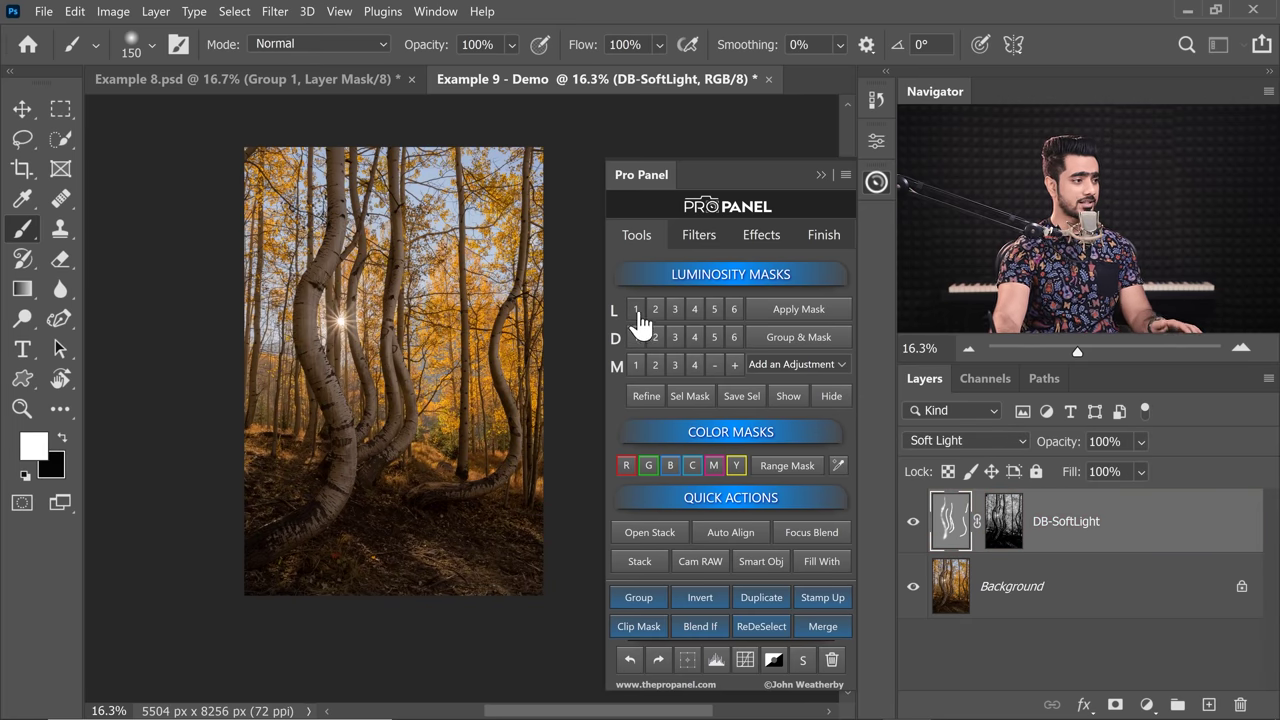
click(805, 368)
click(806, 478)
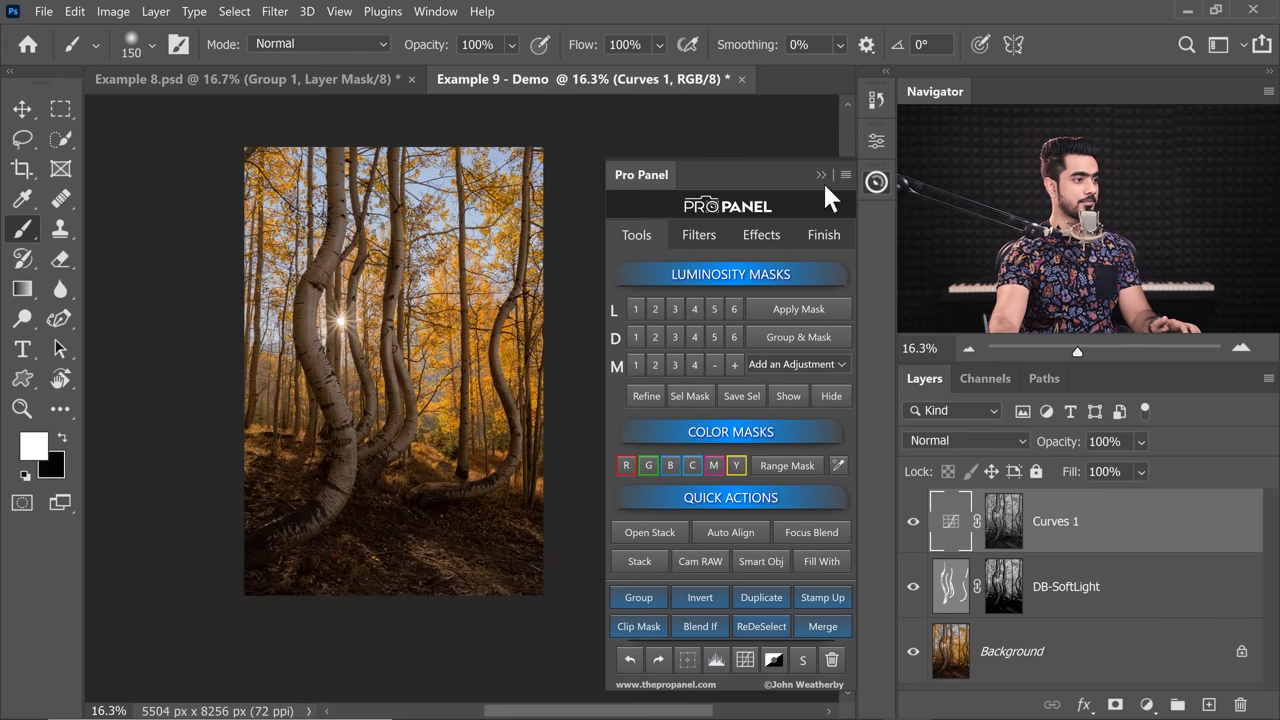
click(820, 176)
click(948, 524)
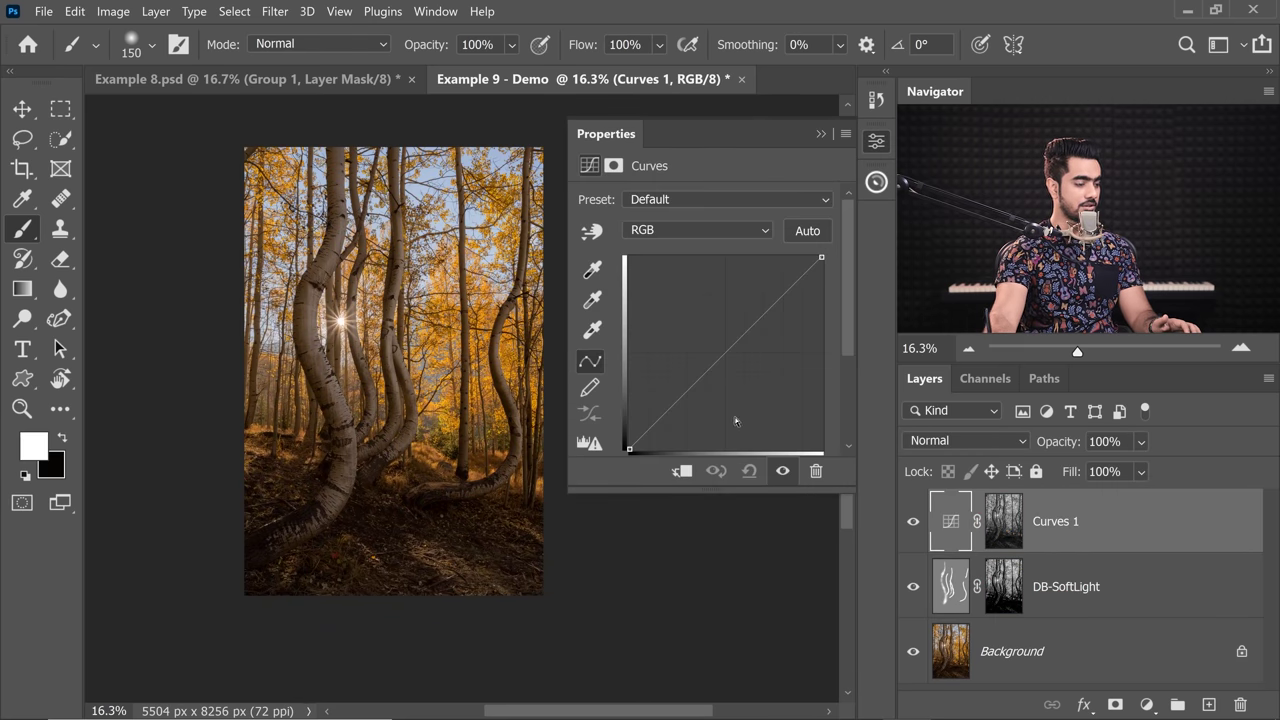
mouse_move(724, 327)
mouse_down()
mouse_move(694, 286)
mouse_move(690, 302)
mouse_up()
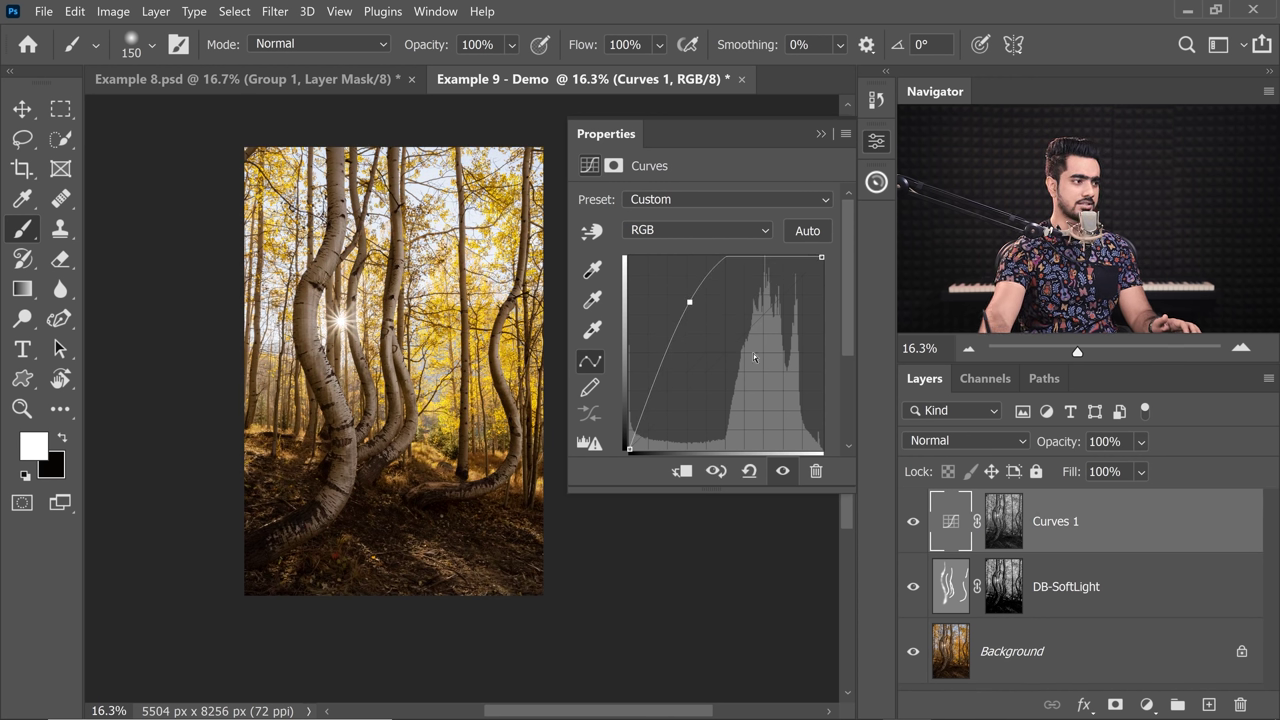
Step: Group Curves 1 and mask Group 1 with a black-to-white gradient fading toward the top
key(ctrl+g)
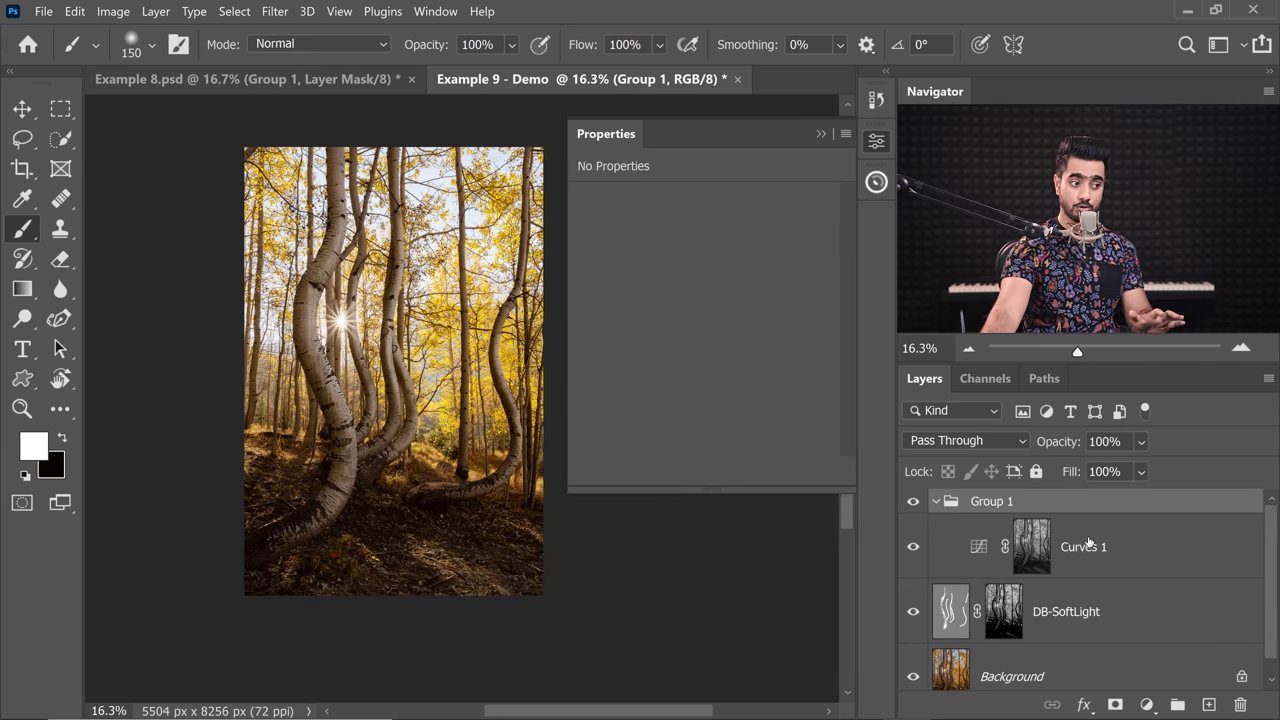
click(1116, 707)
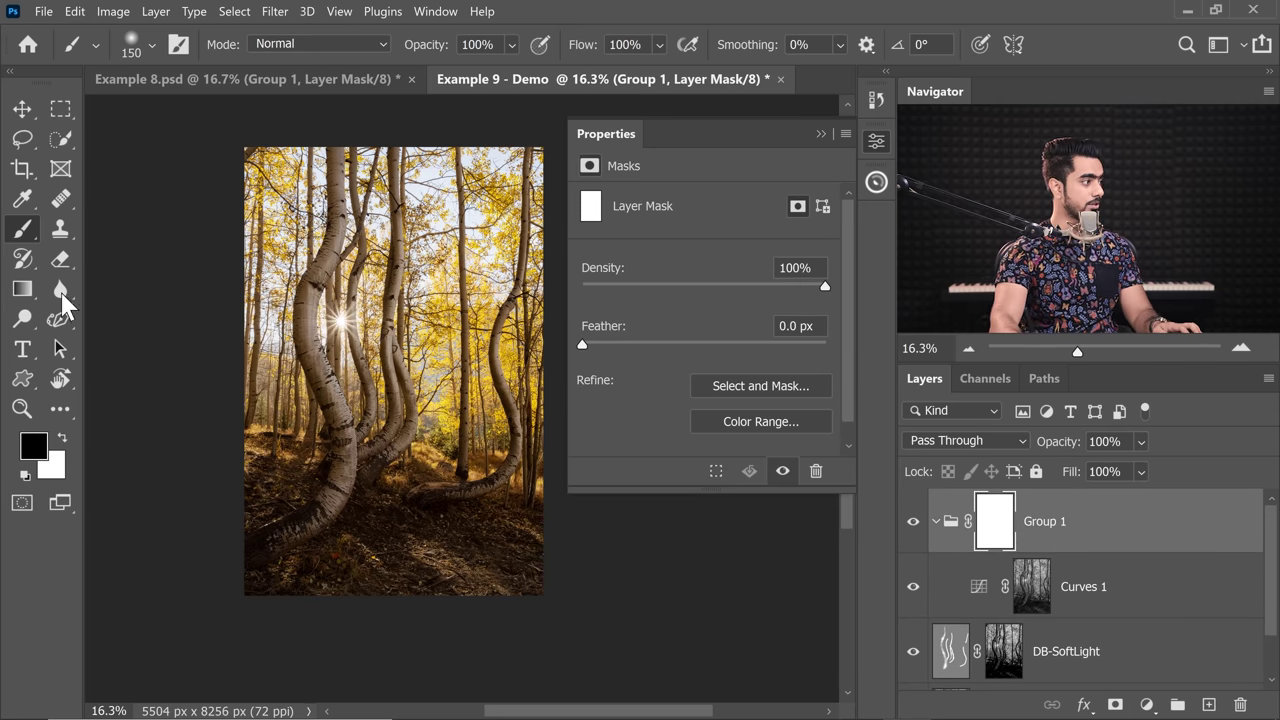
key(g)
drag(358, 396, 364, 511)
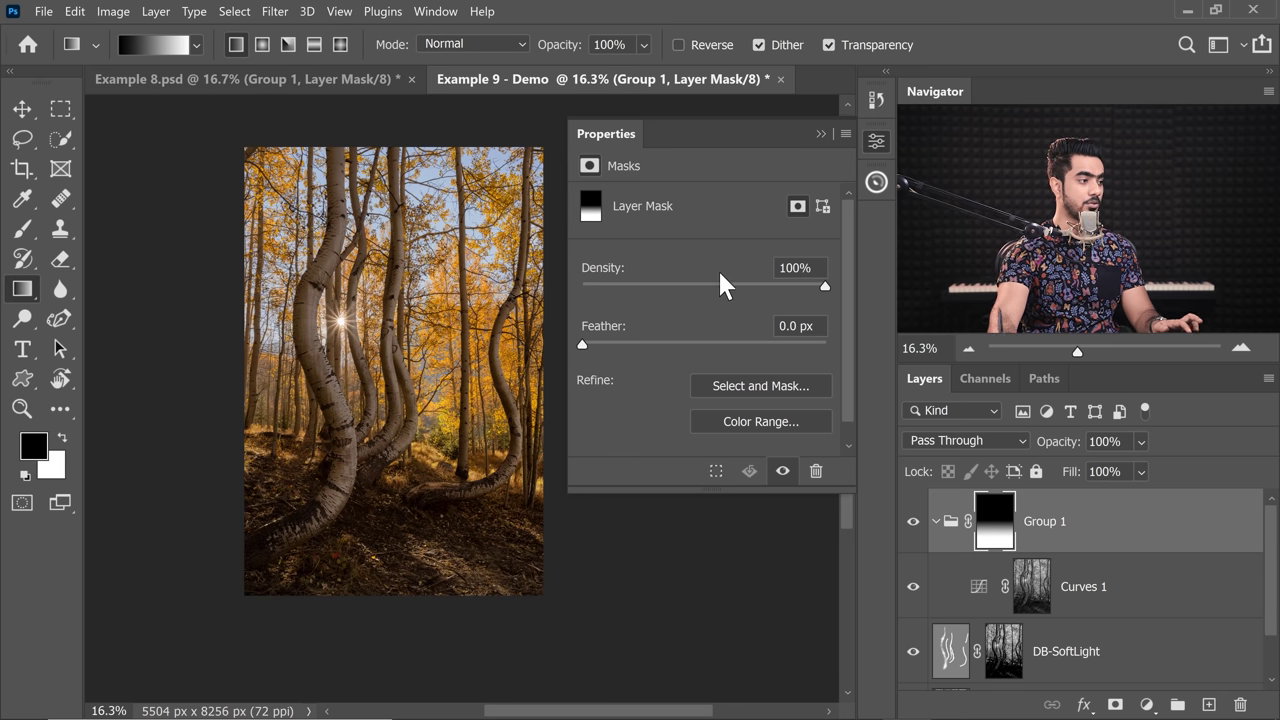
click(937, 531)
key(x)
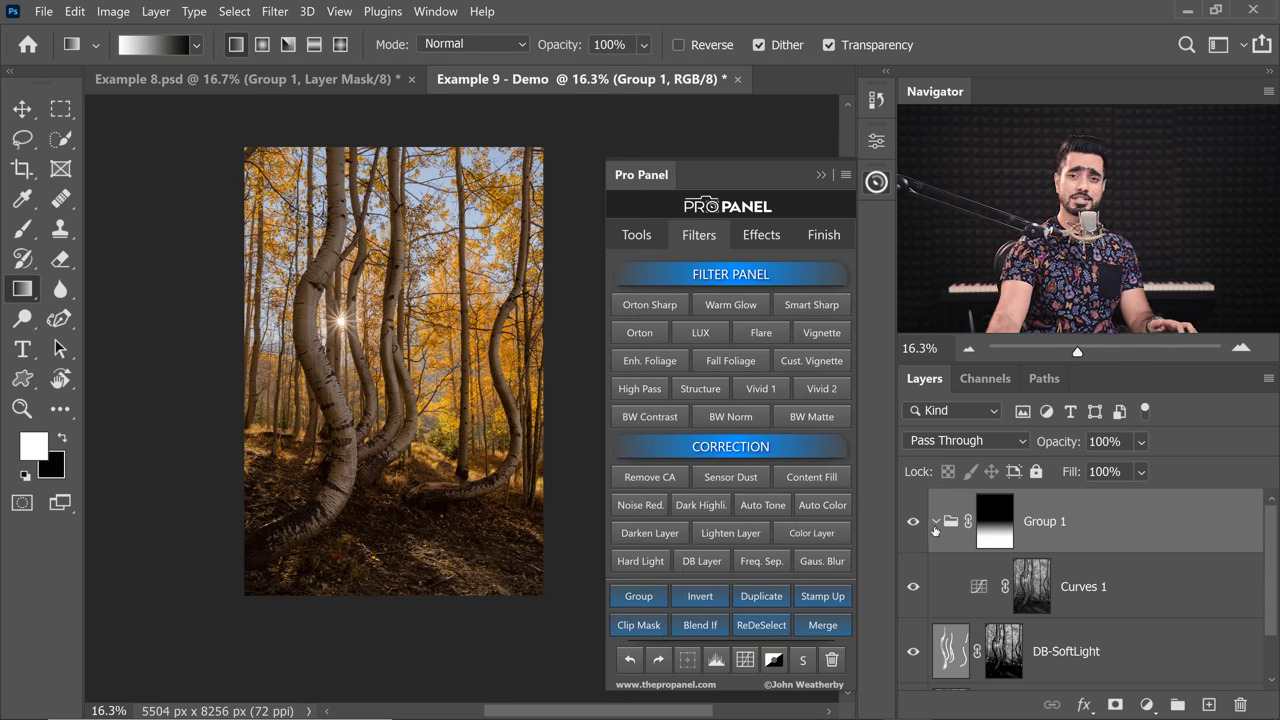
Step: Add a LUX Filter layer at 70% opacity and compare it with the original photo
click(700, 335)
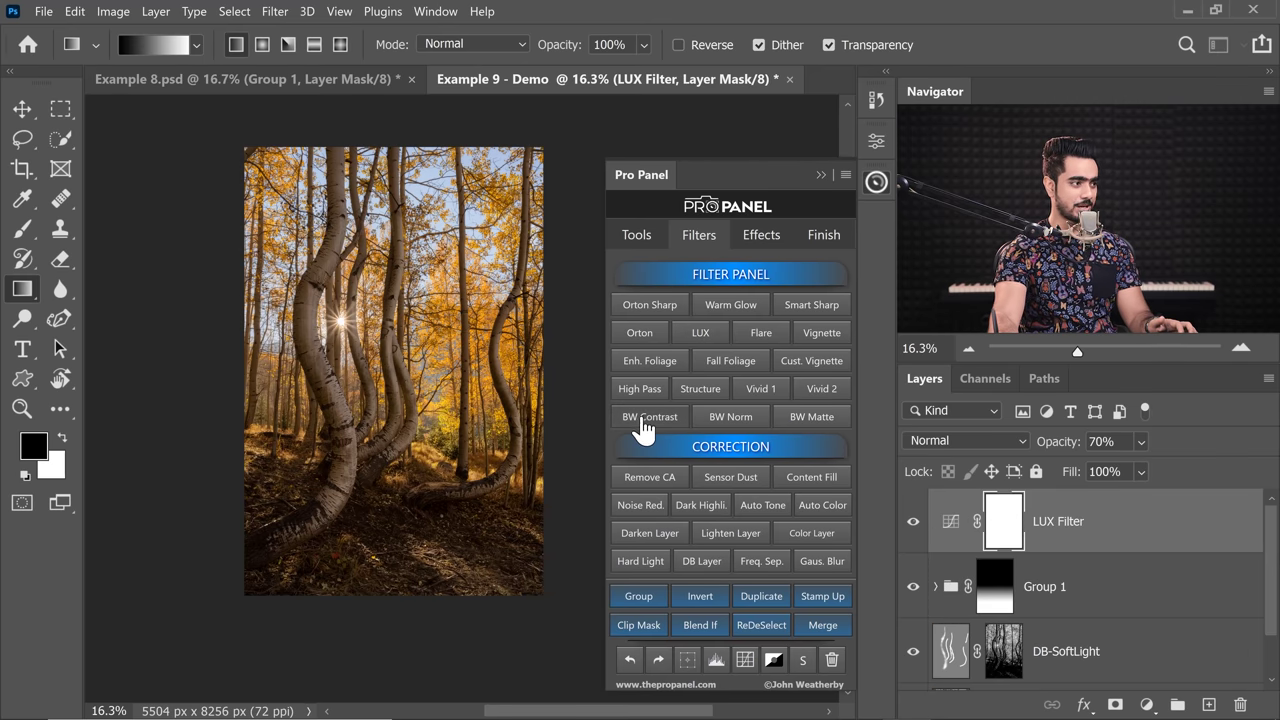
click(821, 176)
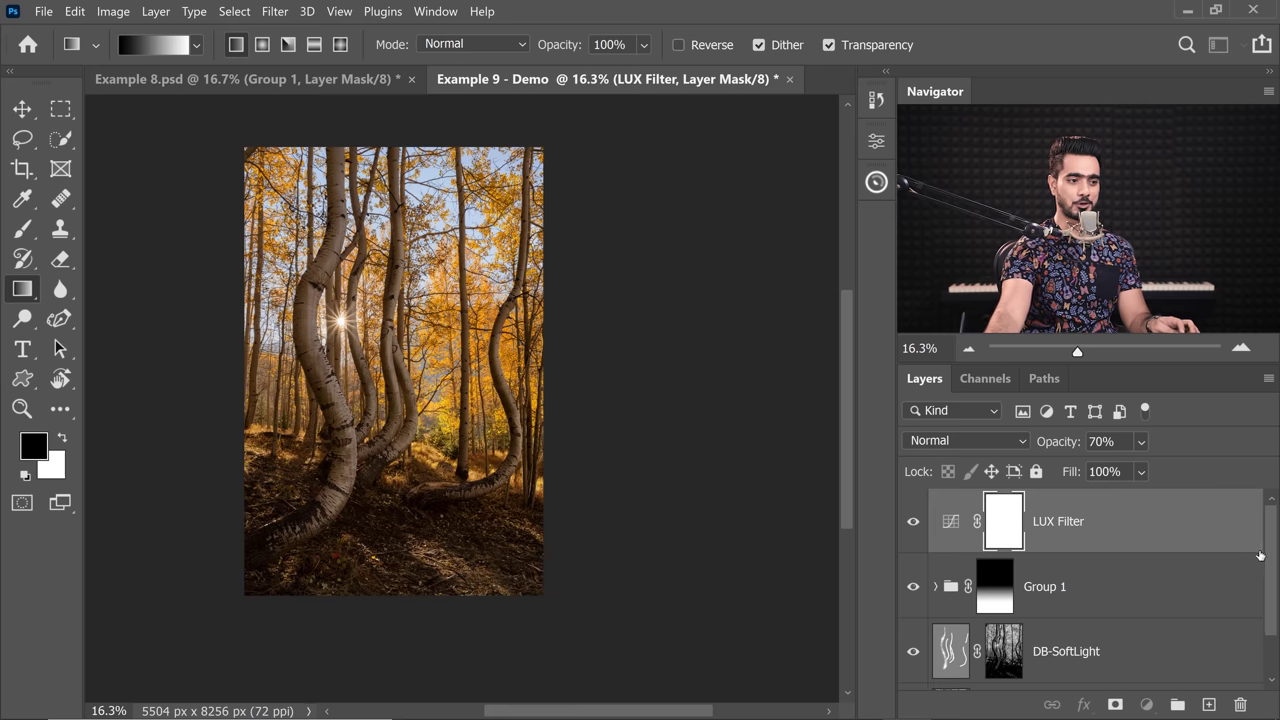
drag(1260, 555, 1266, 614)
alt+click(912, 660)
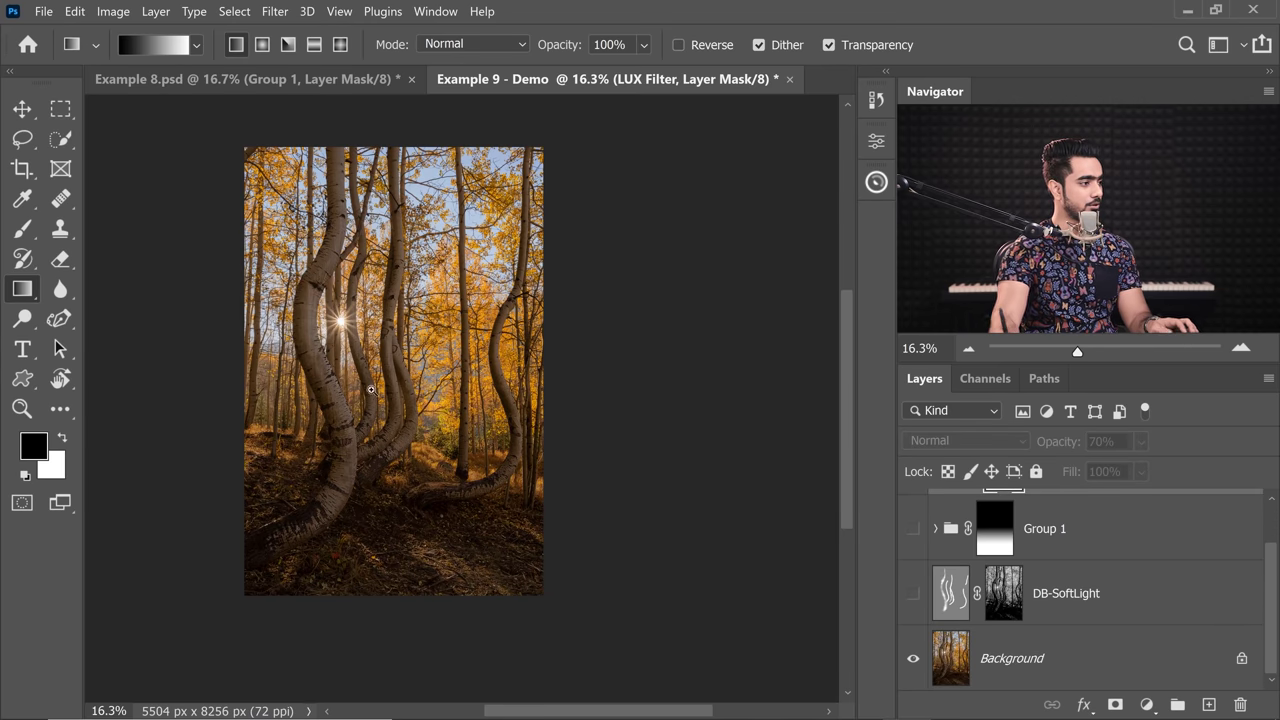
scroll(344, 400, up, 2)
alt+click(911, 660)
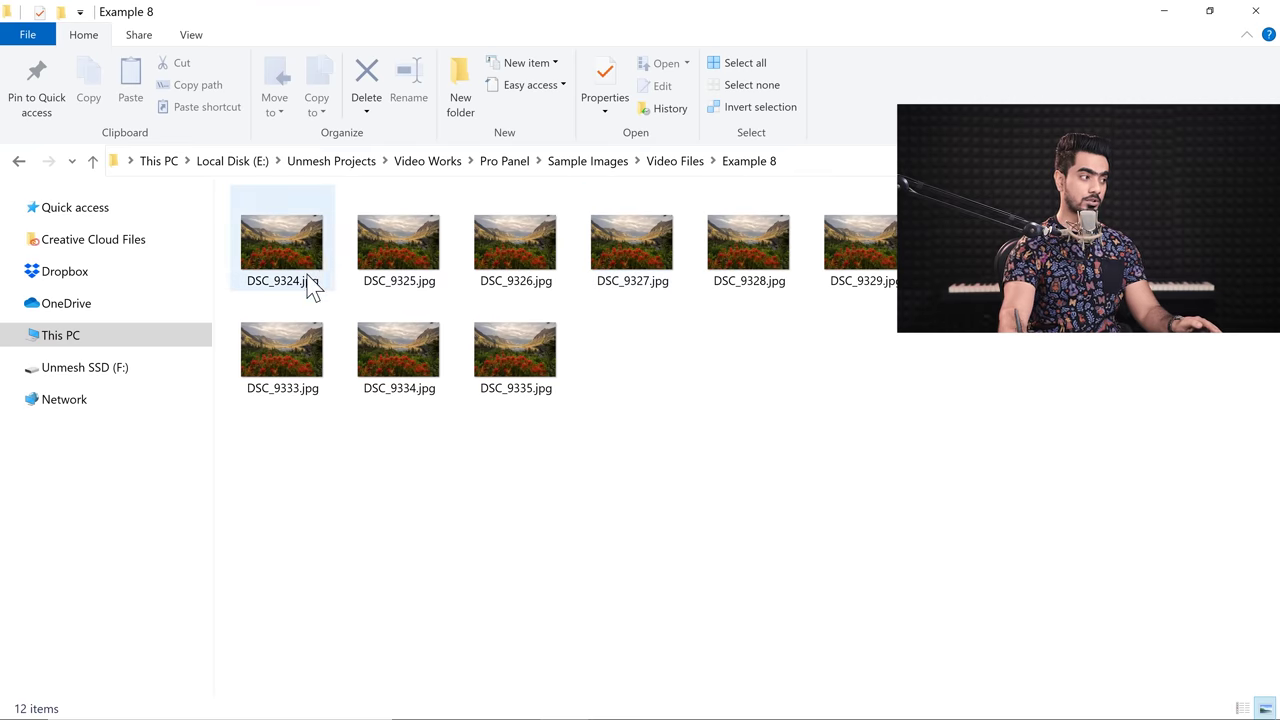
Step: View DSC_9324.jpg in Windows Photos, then close the viewer
click(294, 252)
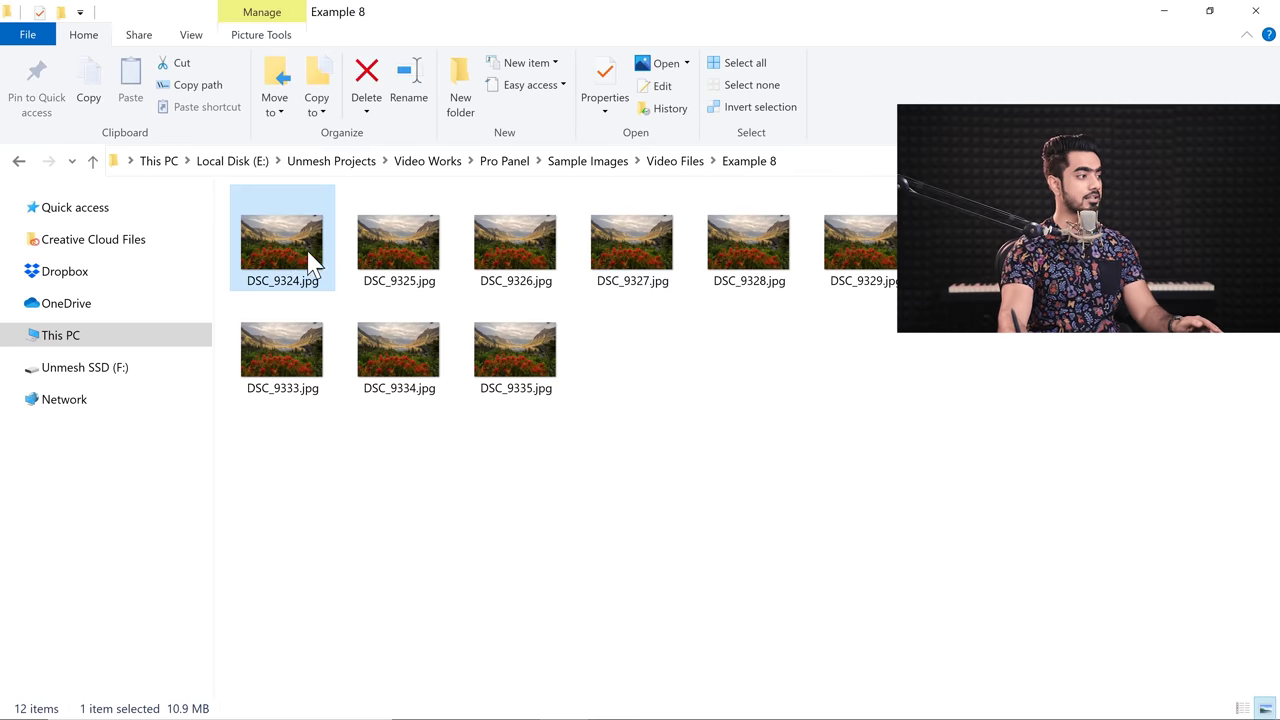
double_click(310, 258)
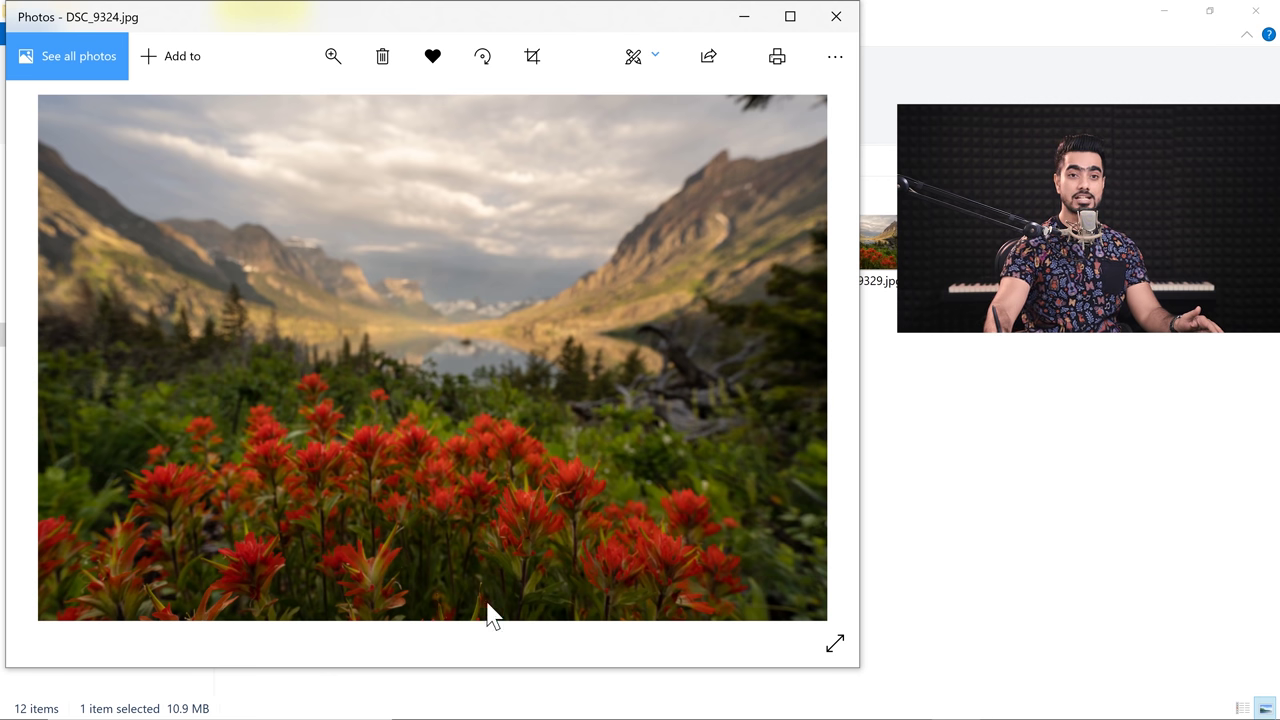
click(836, 16)
Step: Open DSC_9335.jpg, the wildflower lake shot, in Photos from File Explorer
click(505, 345)
double_click(540, 327)
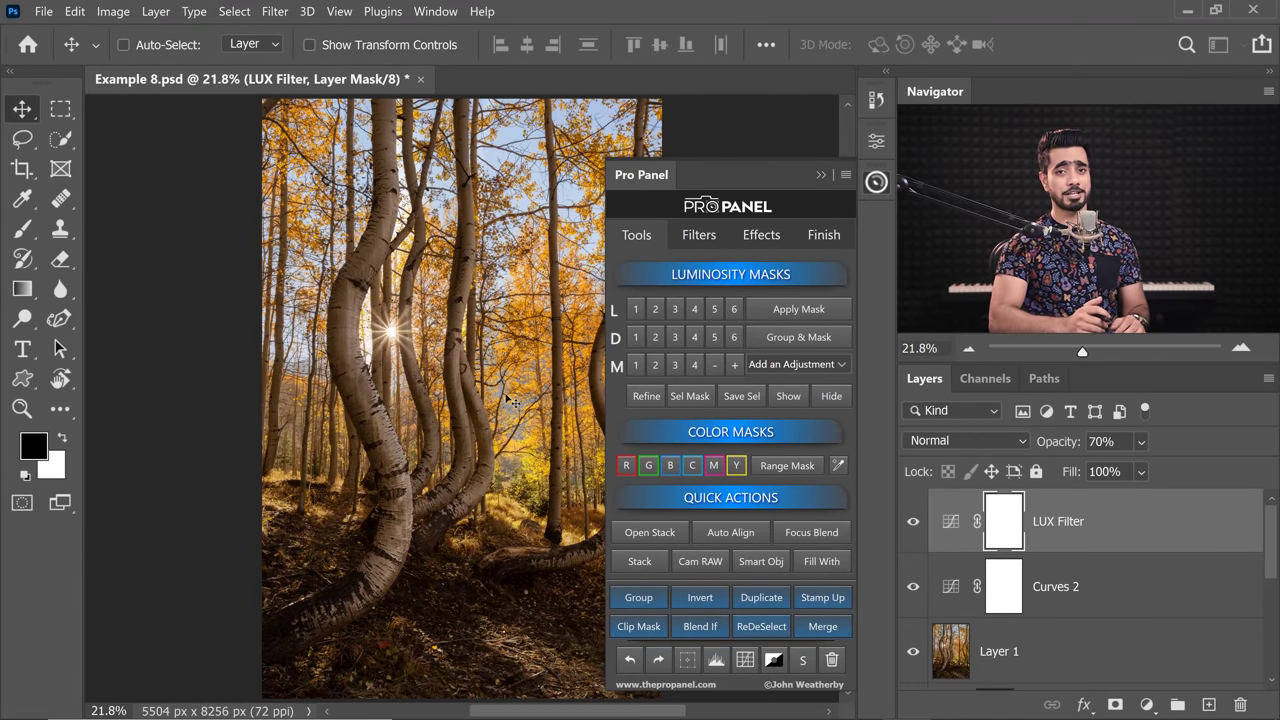
Step: Load DSC_9324 through DSC_9335 into one stack, keeping Use: Files, creating Untitled-1
click(655, 532)
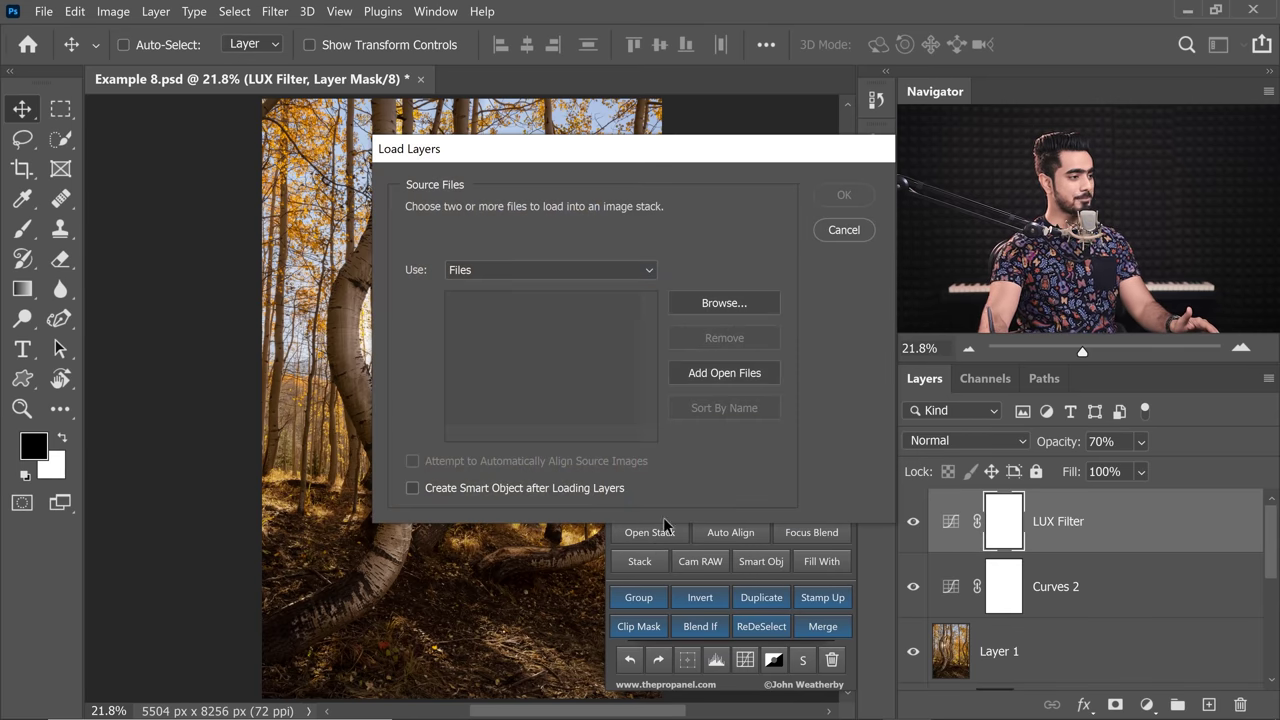
click(724, 305)
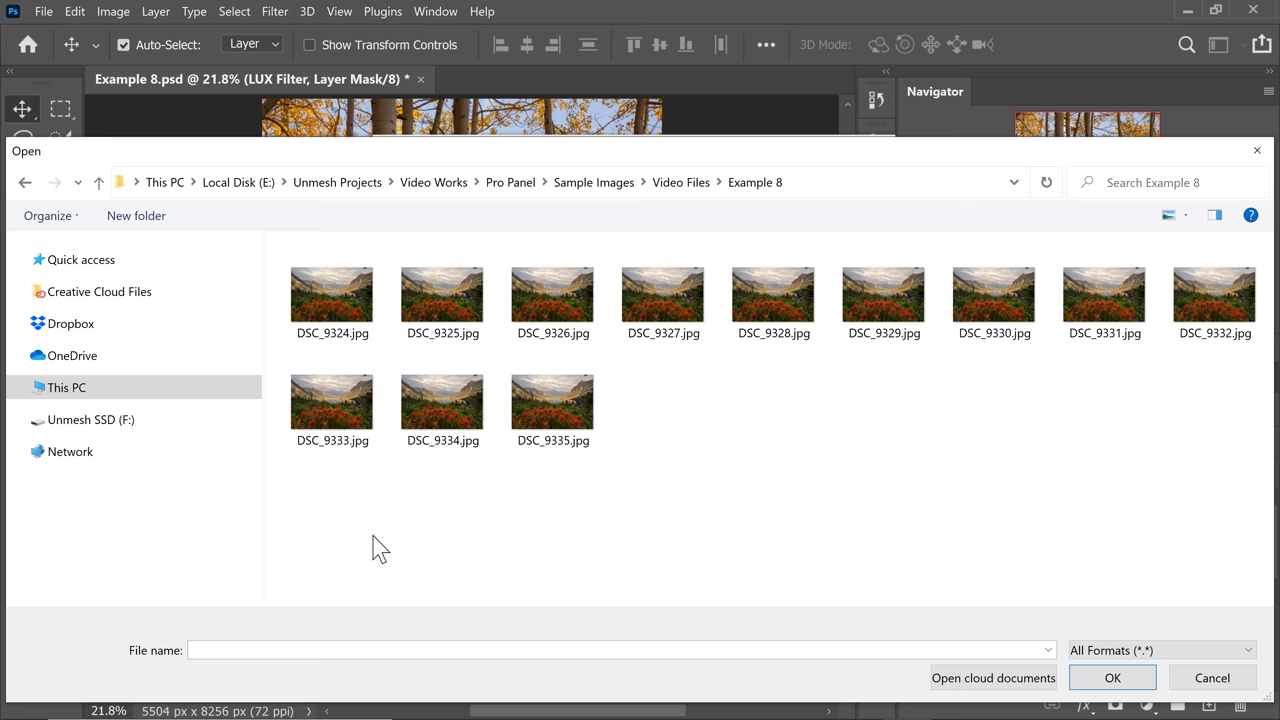
key(ctrl+a)
click(1100, 680)
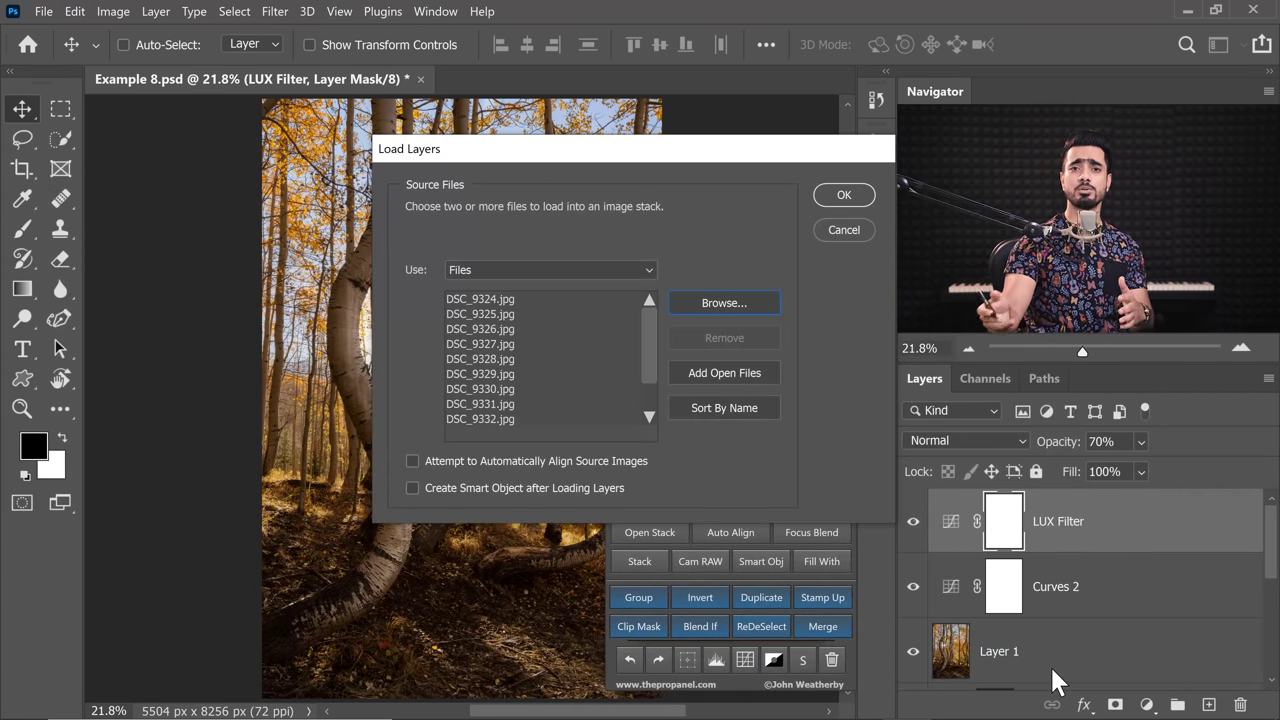
click(510, 270)
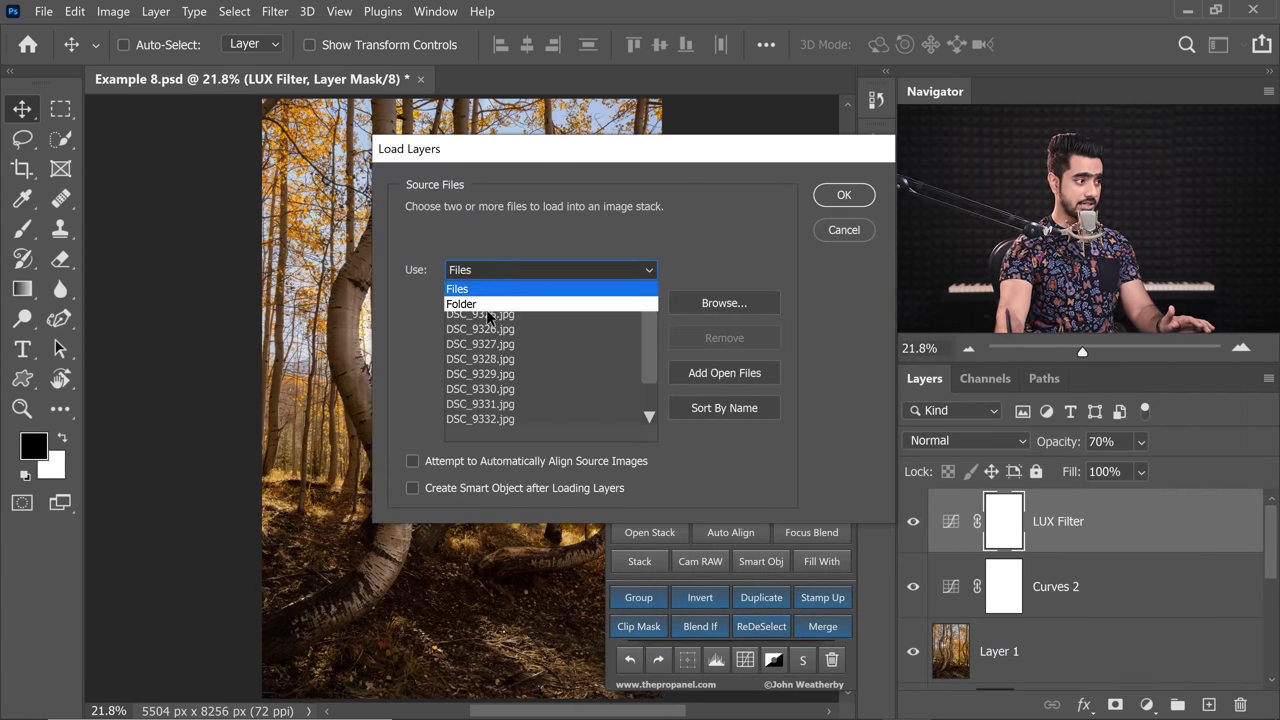
click(548, 242)
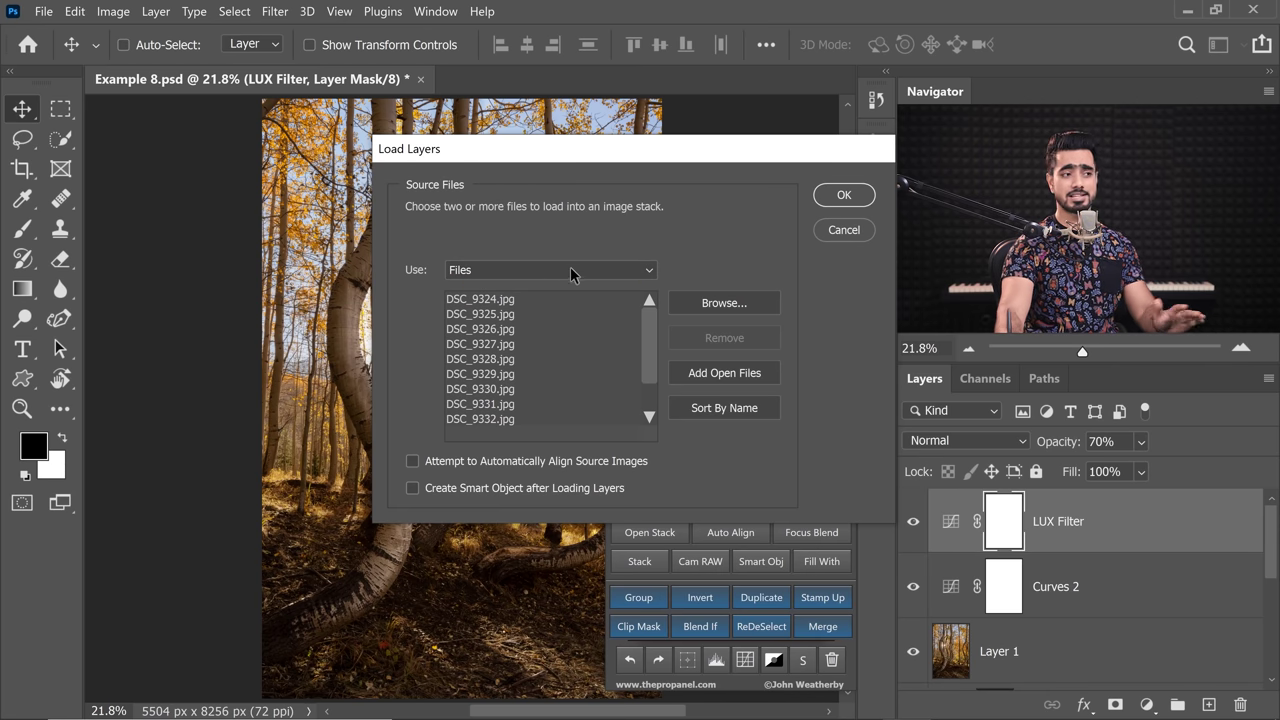
click(845, 196)
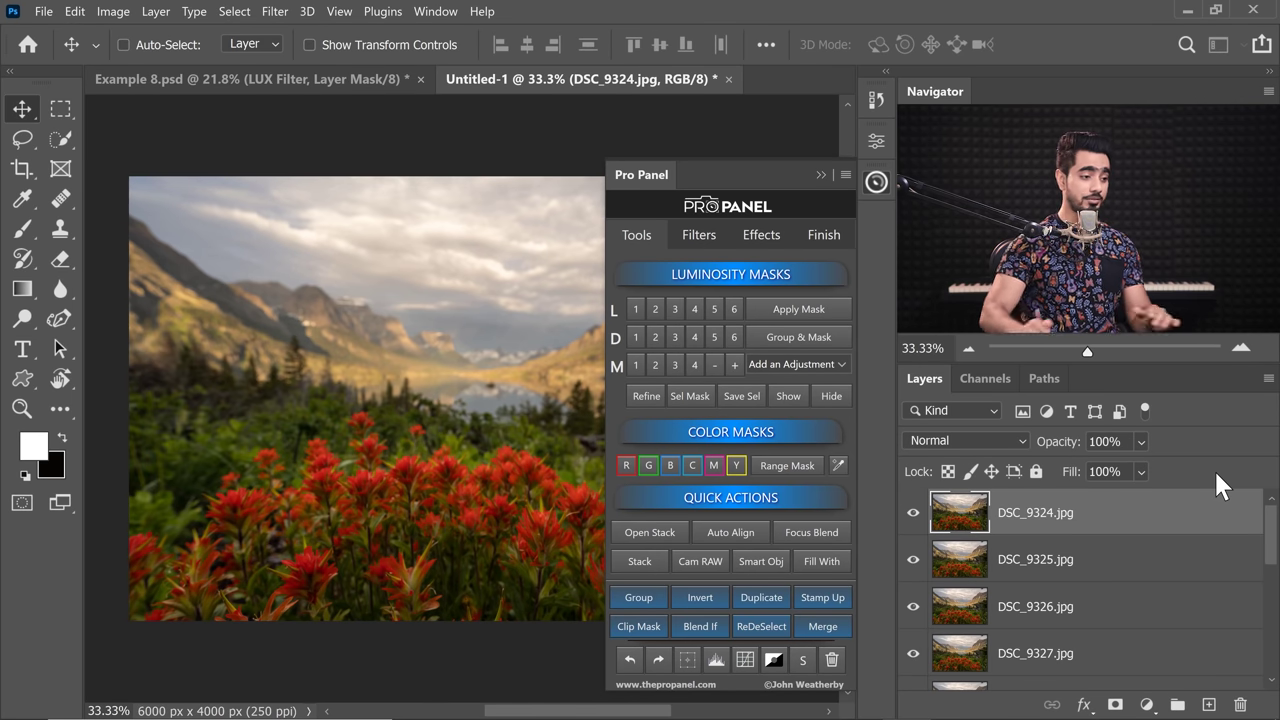
Step: Auto-align all the stacked photo layers by content and zoom in to check the detail
drag(1275, 560, 1276, 678)
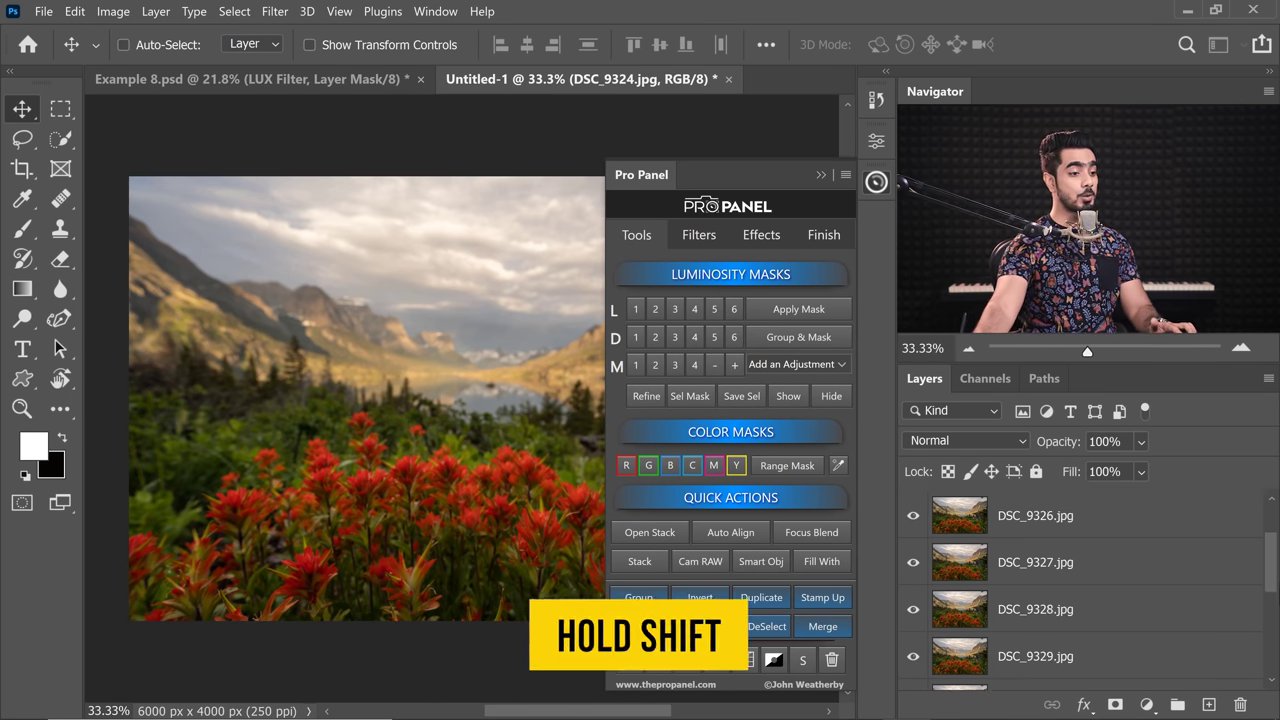
shift+click(1138, 666)
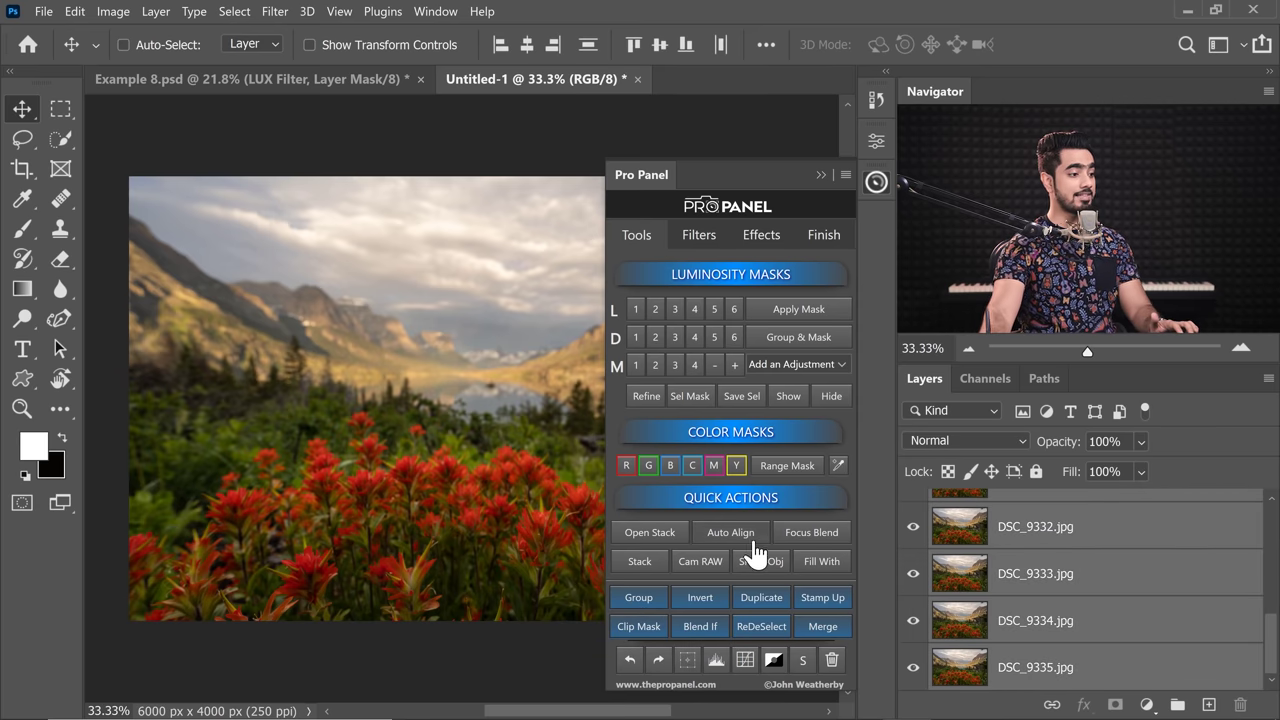
click(648, 603)
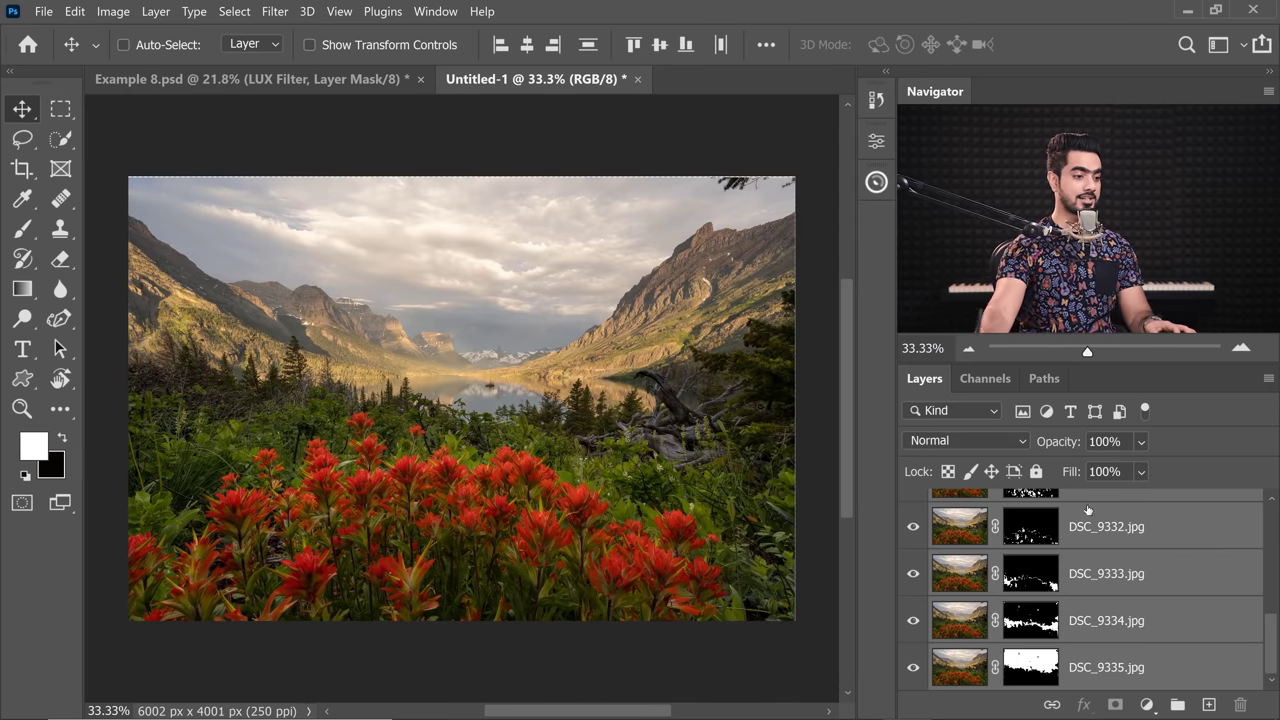
drag(407, 590, 396, 602)
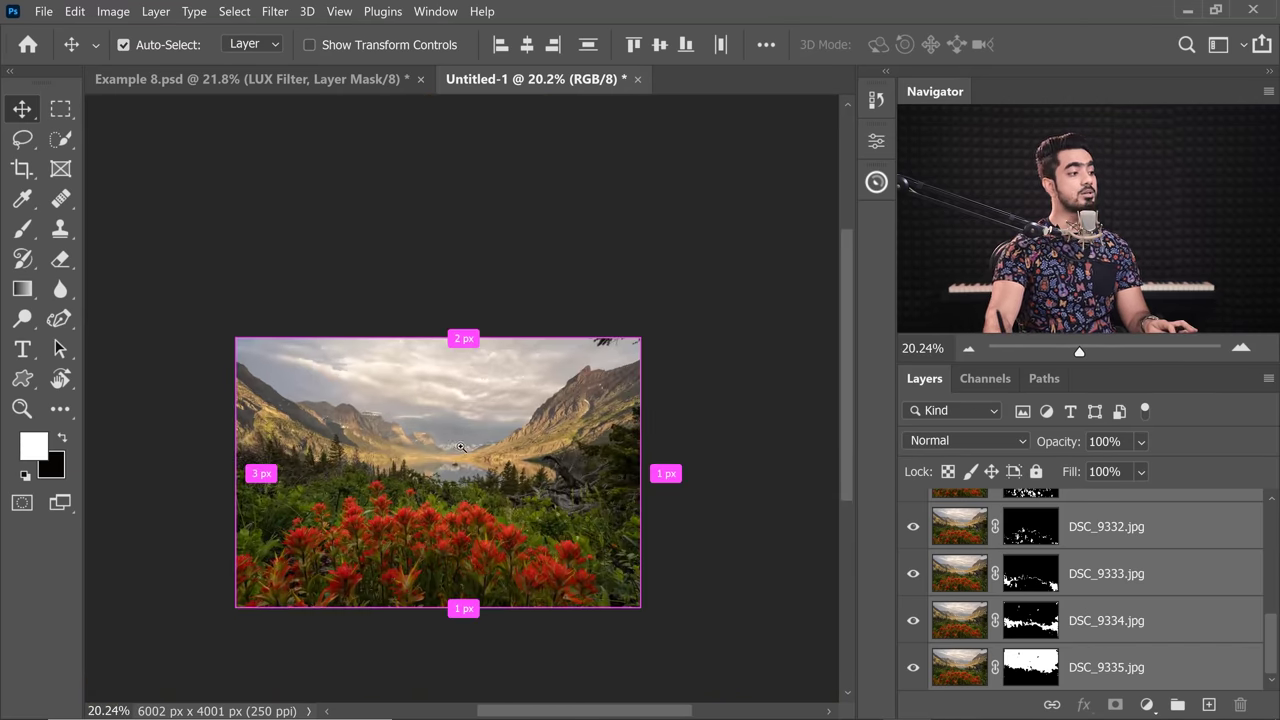
drag(460, 447, 498, 494)
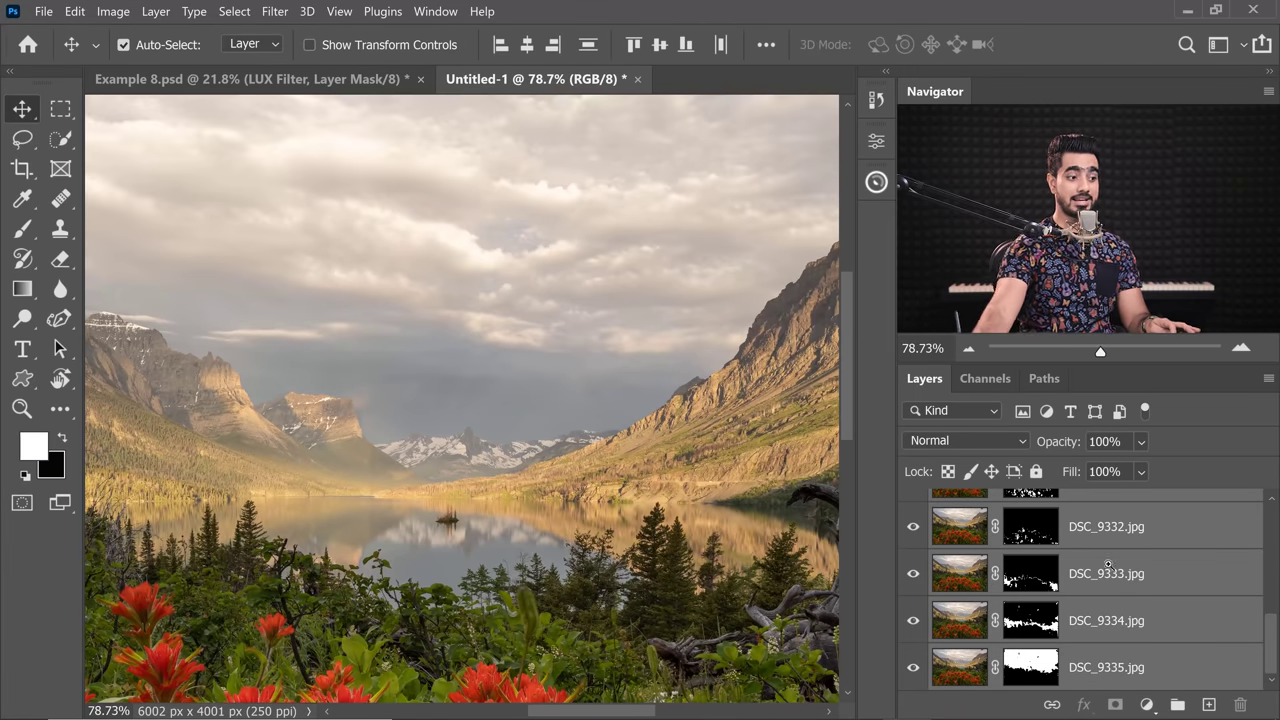
Step: Select only the DSC_9335.jpg layer and fit the whole image on screen
click(1208, 669)
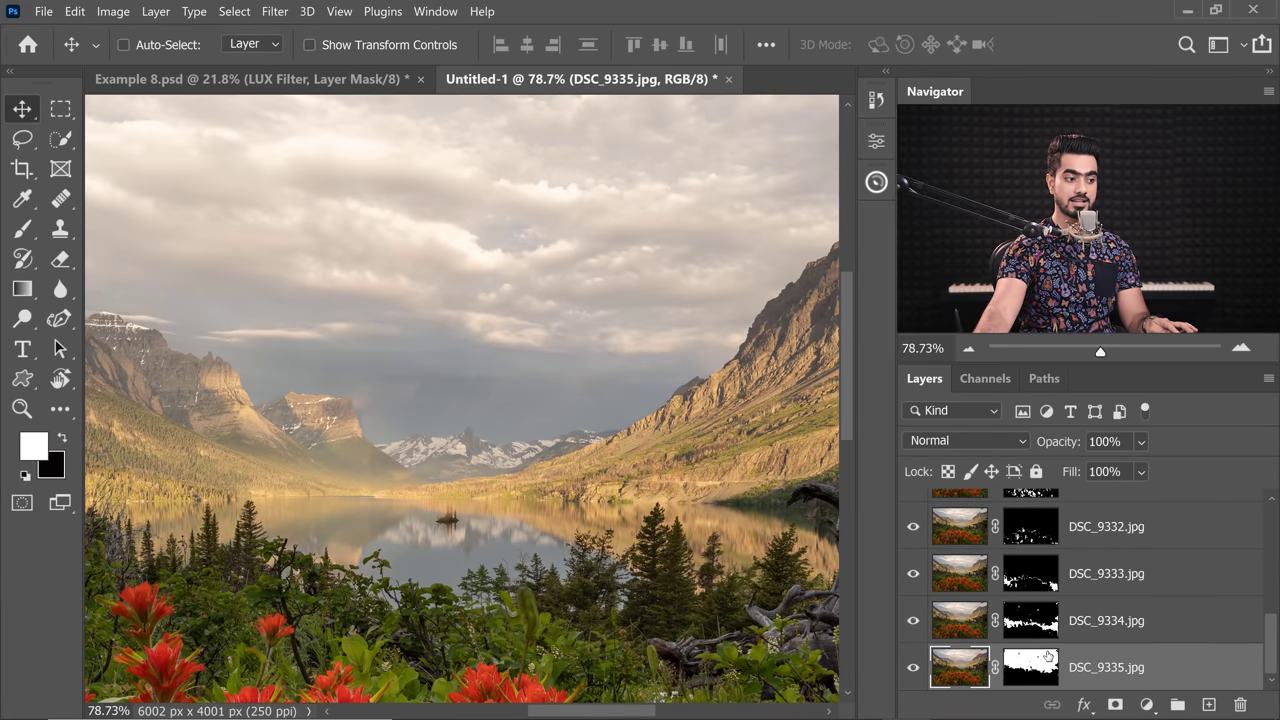
drag(1272, 660, 1277, 540)
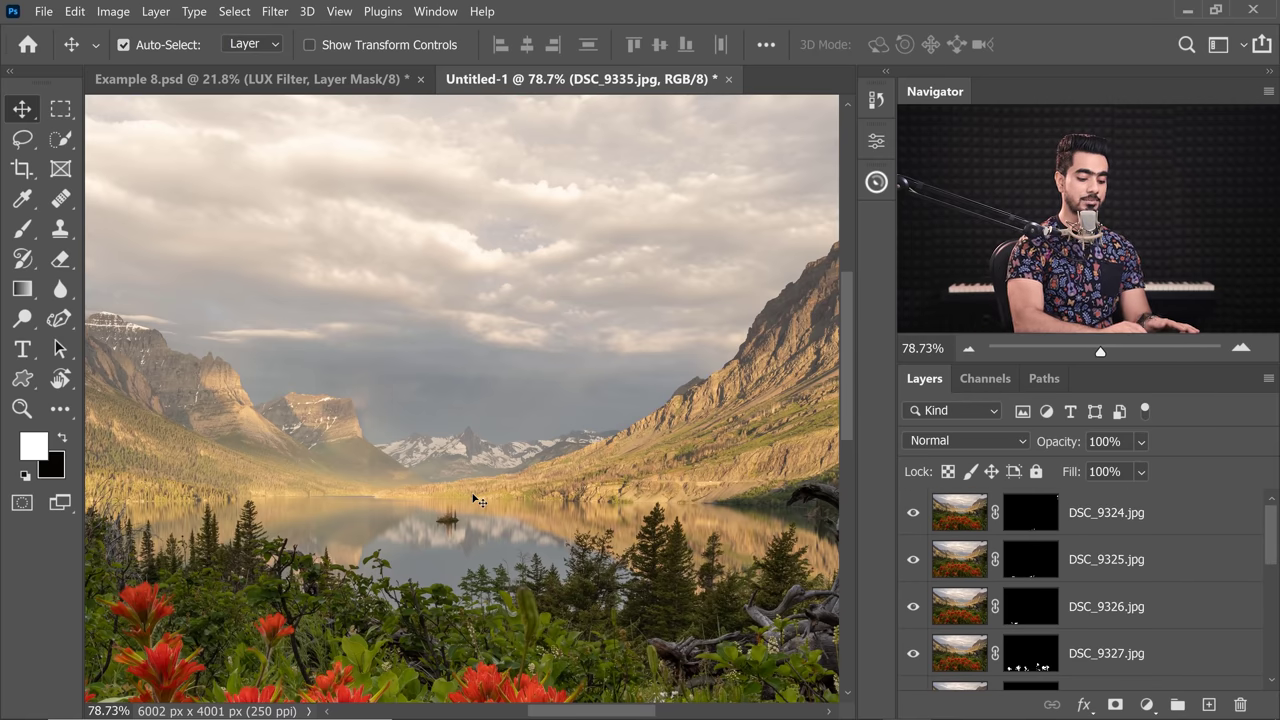
key(ctrl+0)
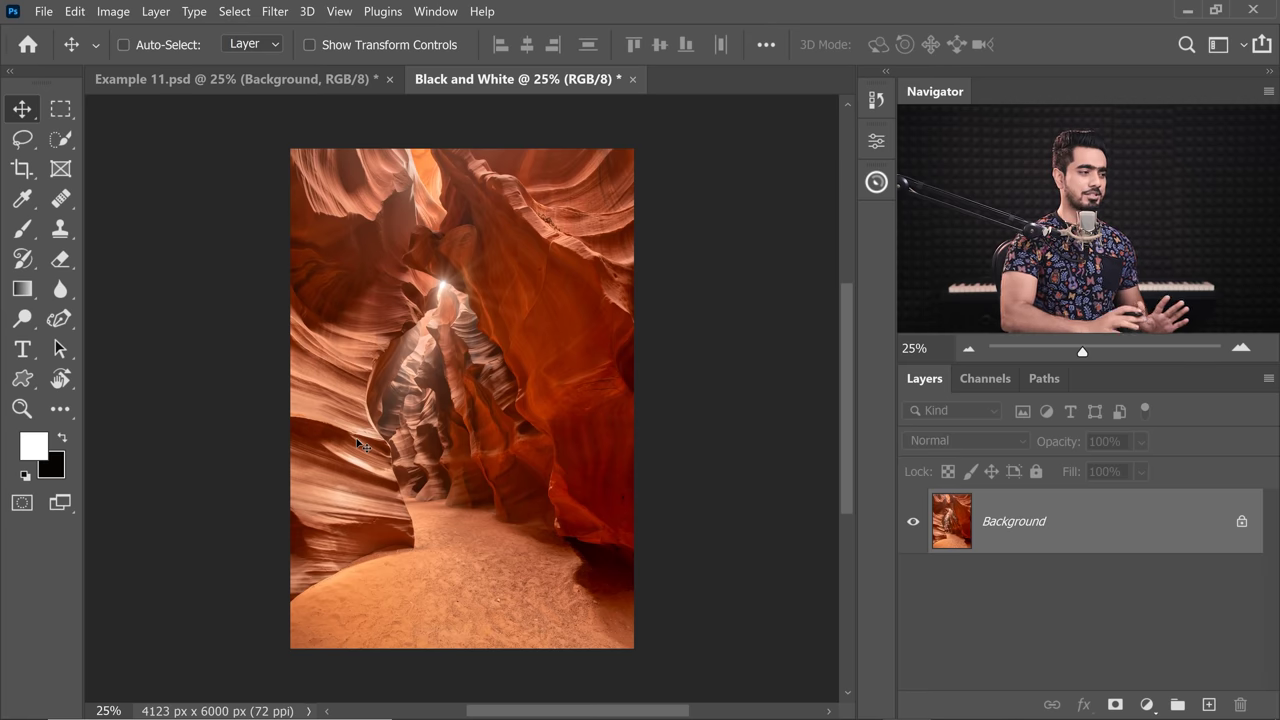
Step: Apply the BW Contrast filter preset to convert the canyon to black and white
click(876, 183)
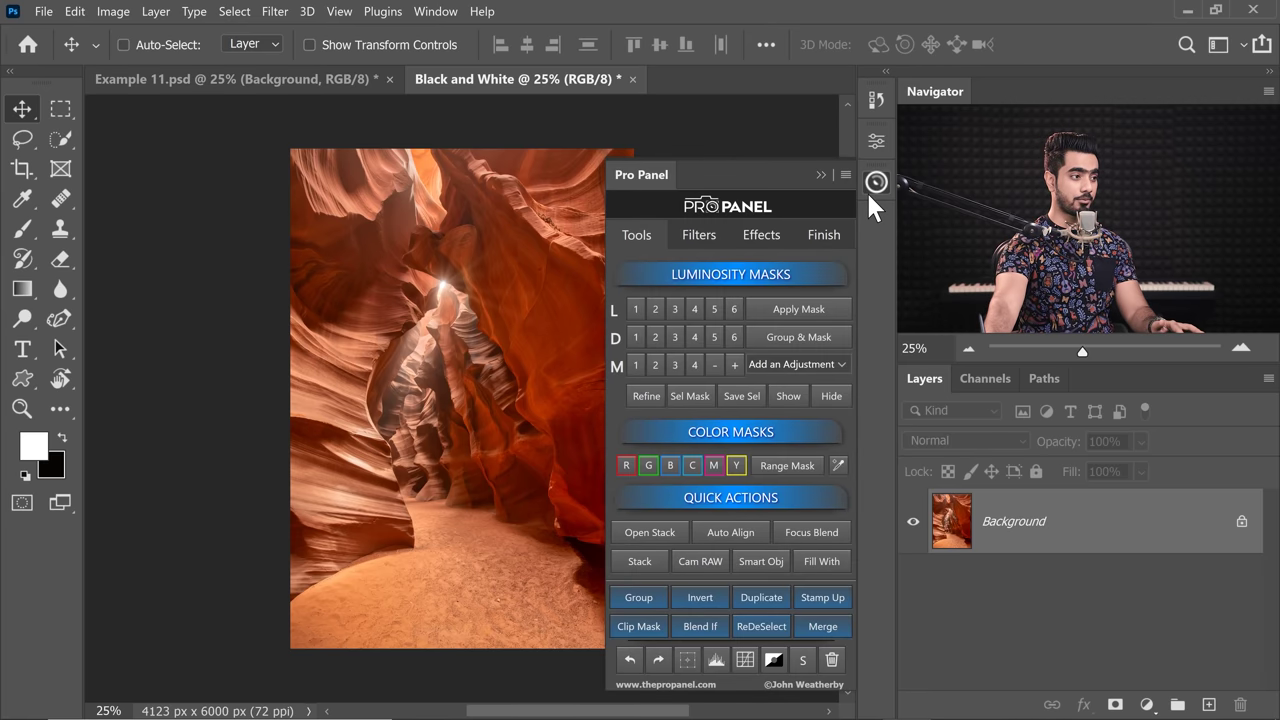
click(699, 236)
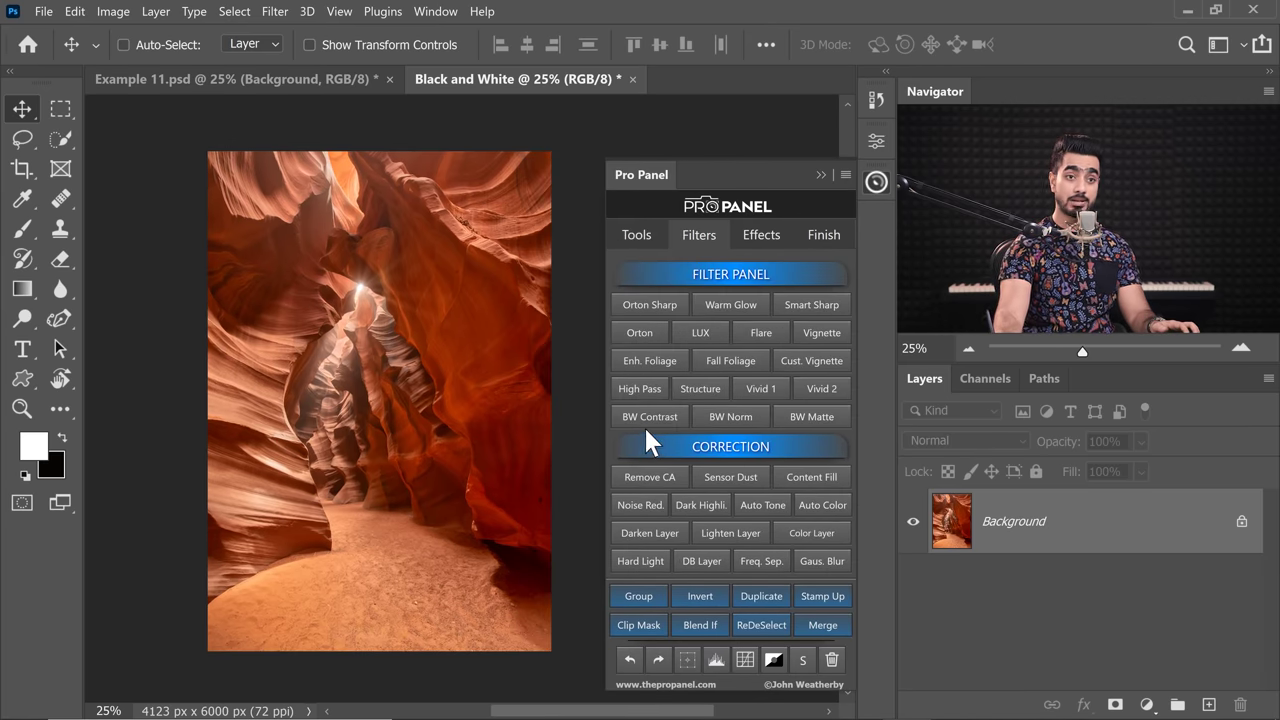
click(650, 420)
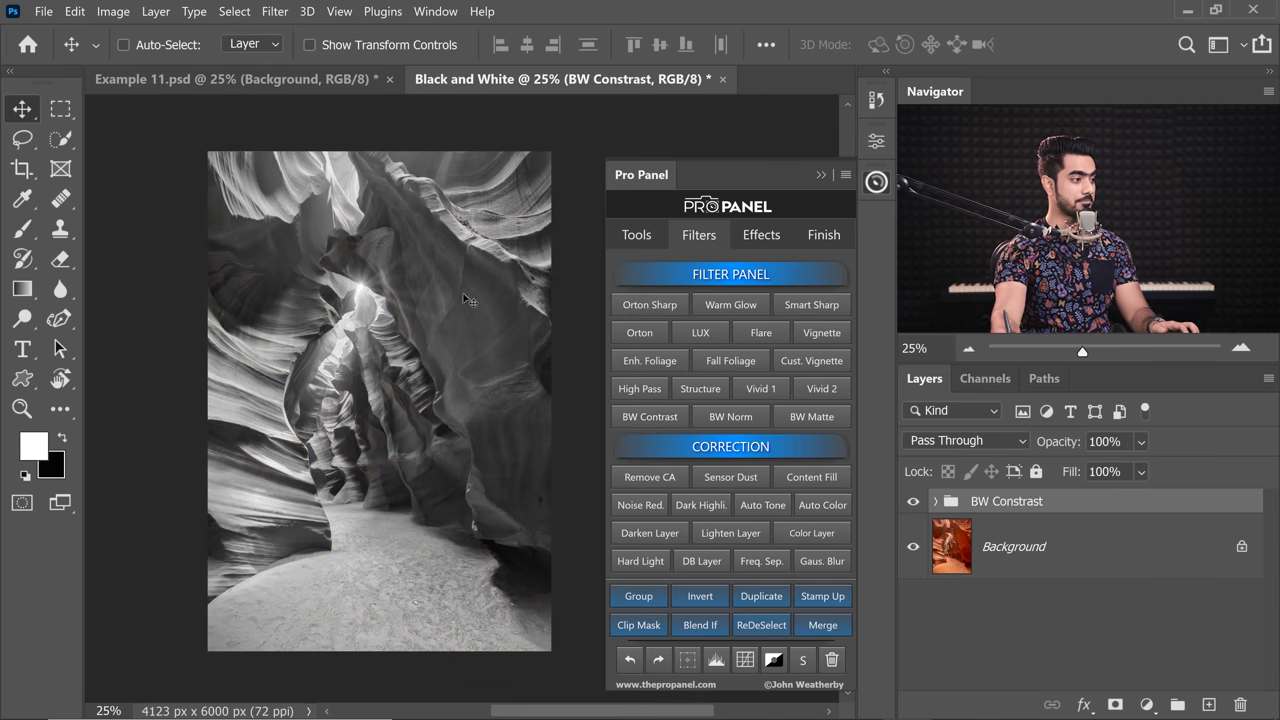
click(819, 174)
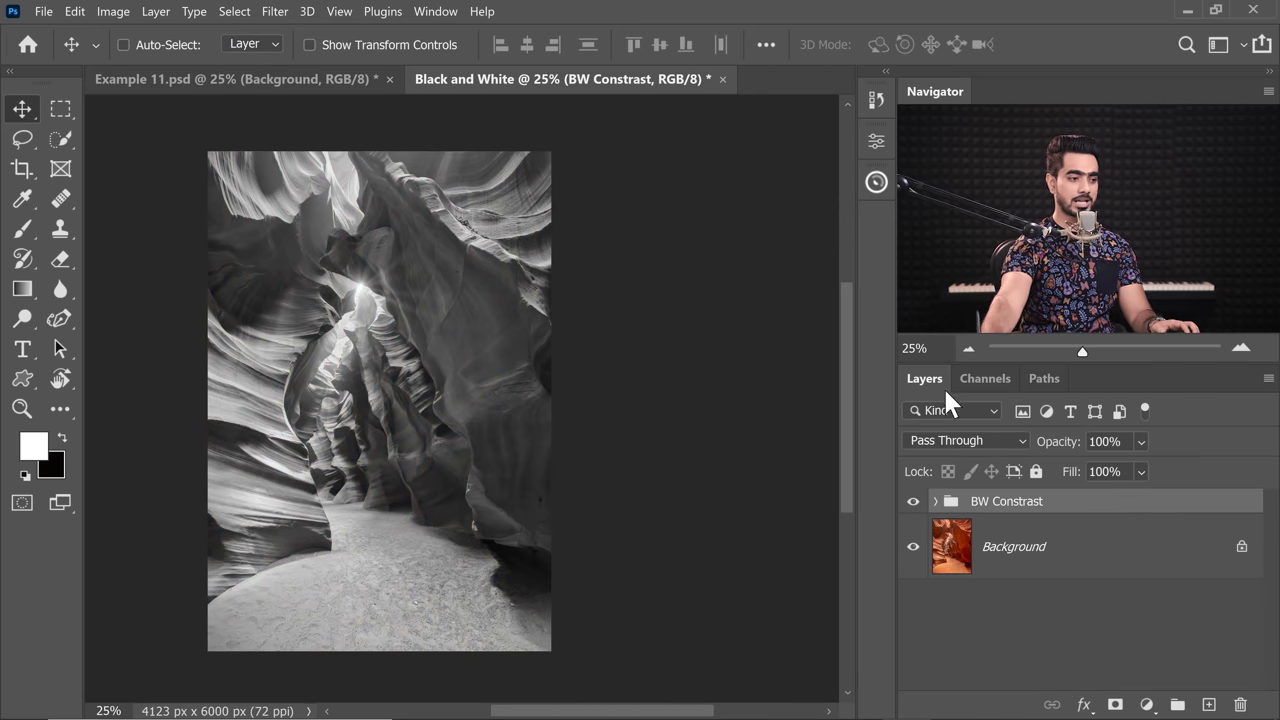
Step: Inspect the Contrast curve inside the BW Constrast group, then collapse the group
click(937, 503)
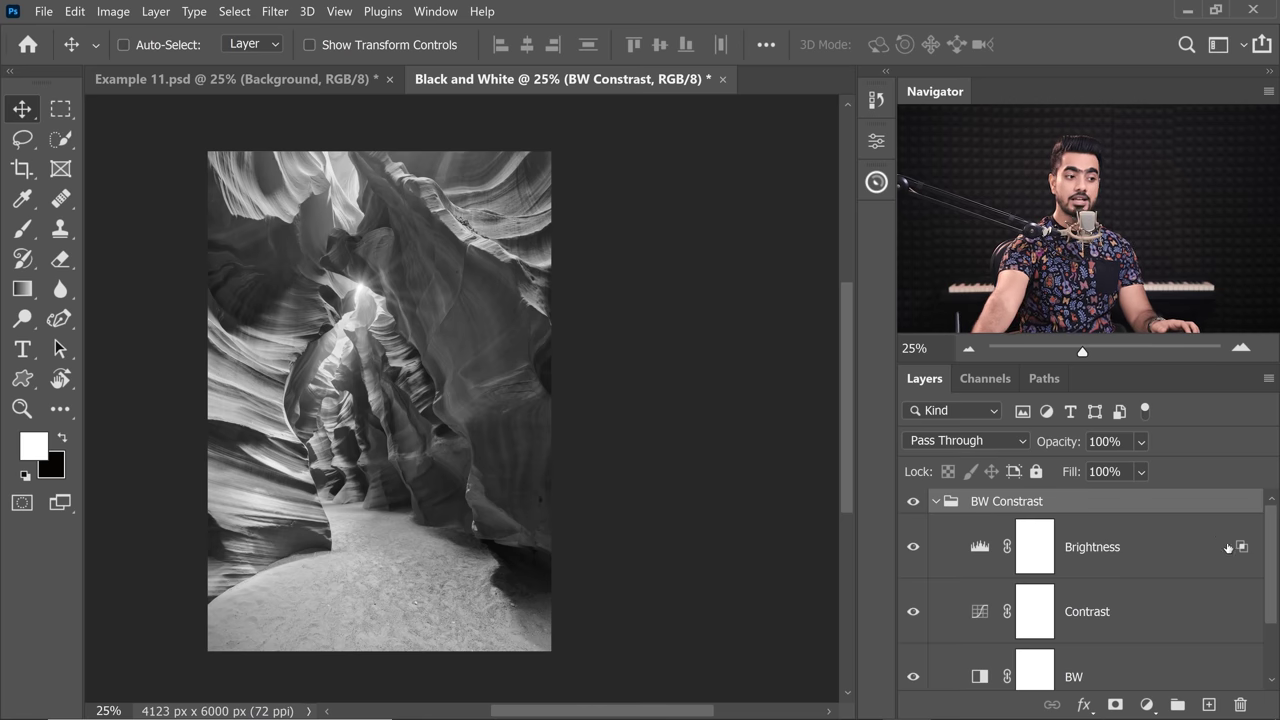
scroll(1276, 600, down, 1)
scroll(1276, 600, down, 1)
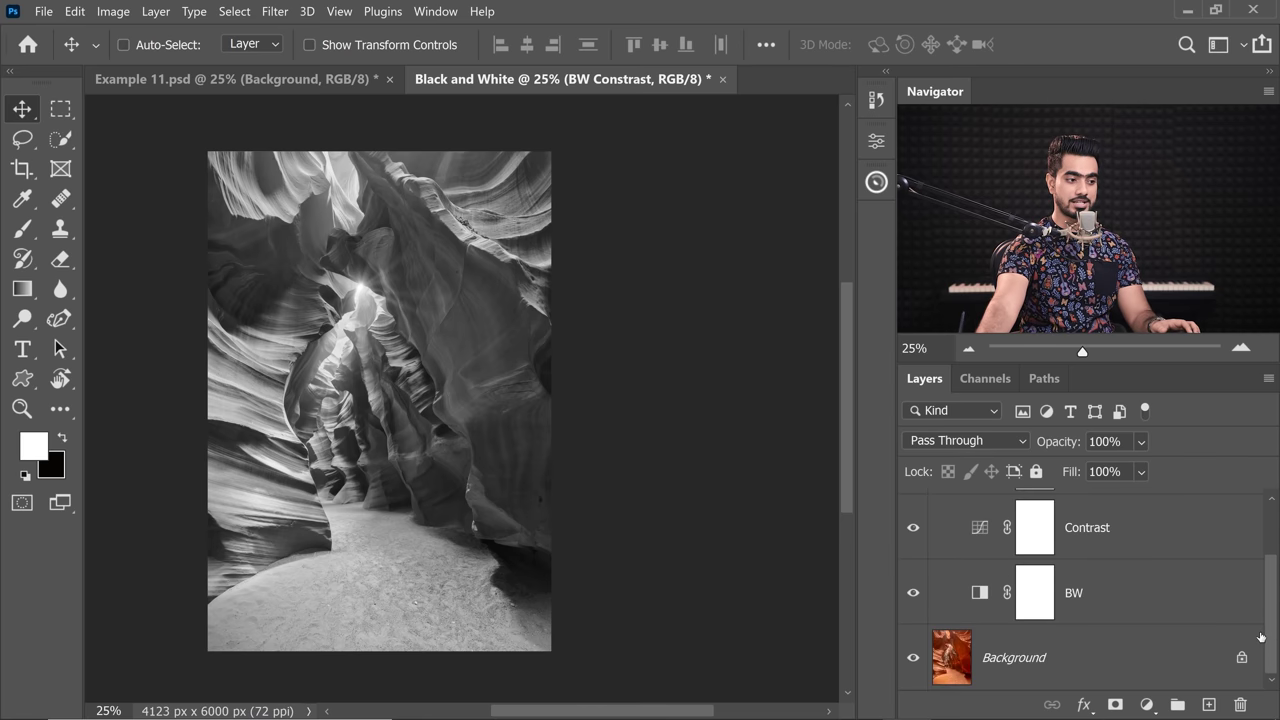
click(1136, 600)
click(1132, 531)
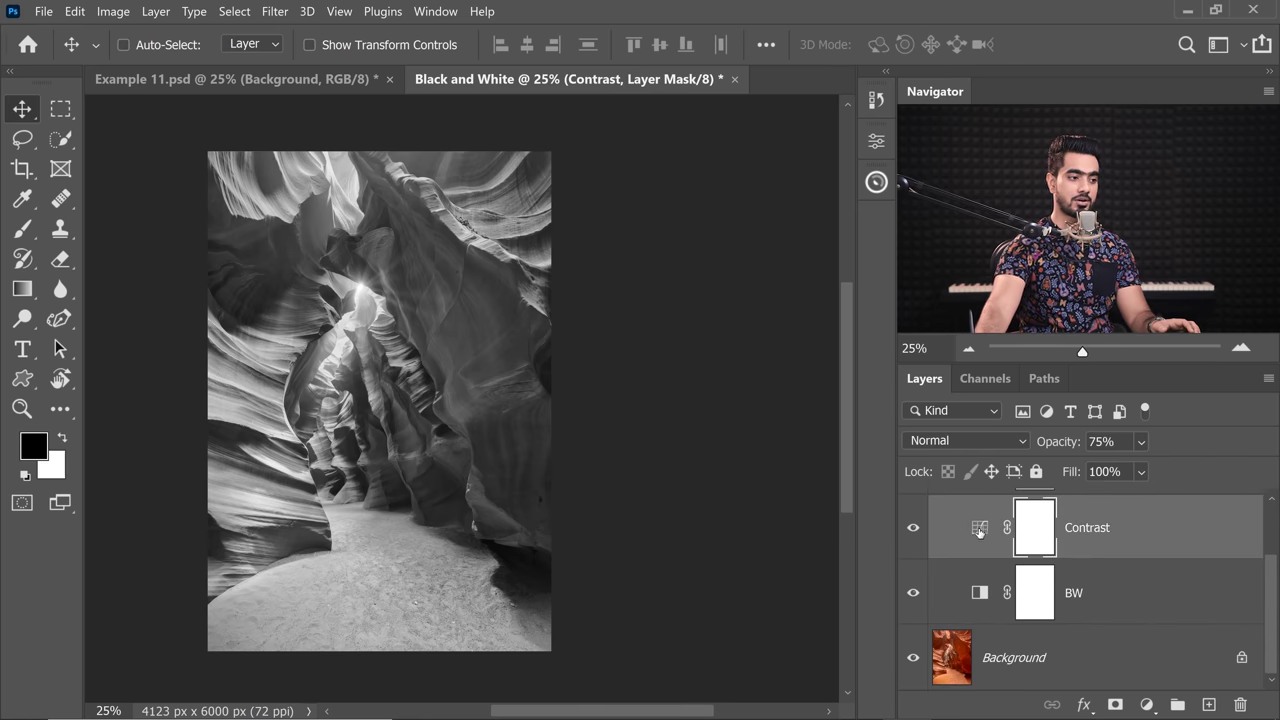
double_click(980, 527)
click(816, 130)
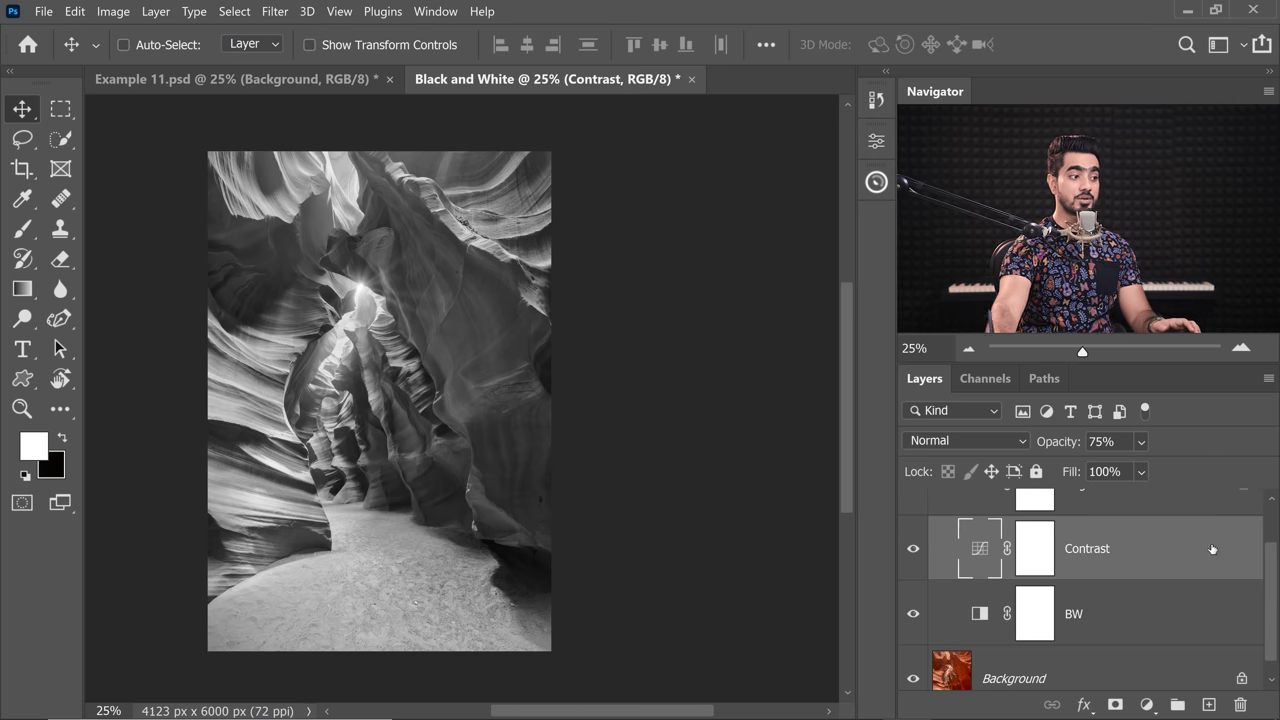
double_click(980, 548)
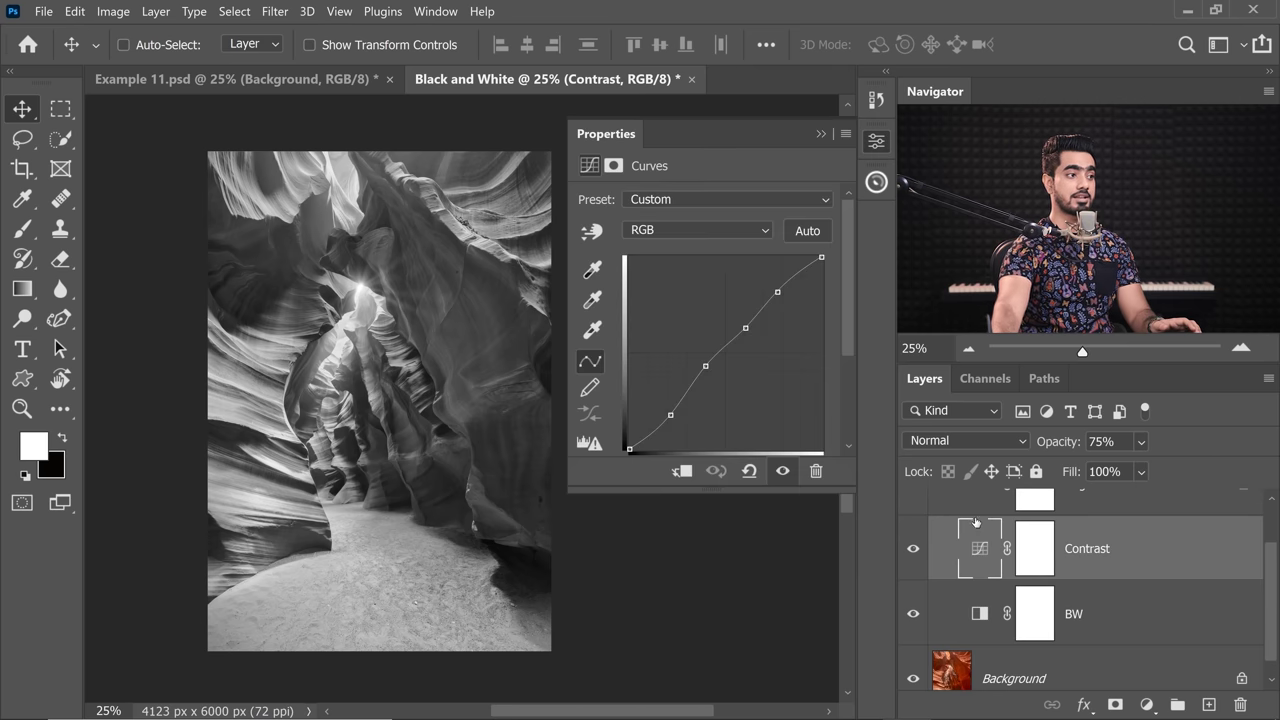
click(818, 133)
scroll(1272, 590, up, 2)
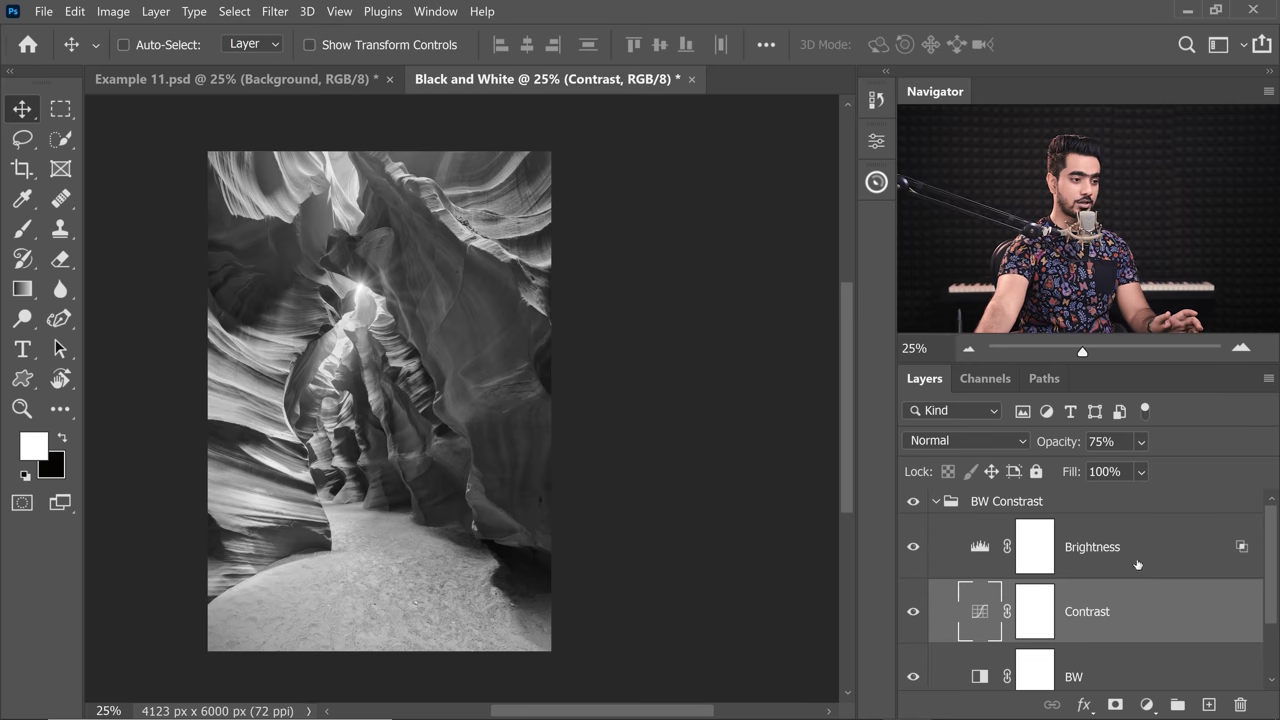
click(935, 502)
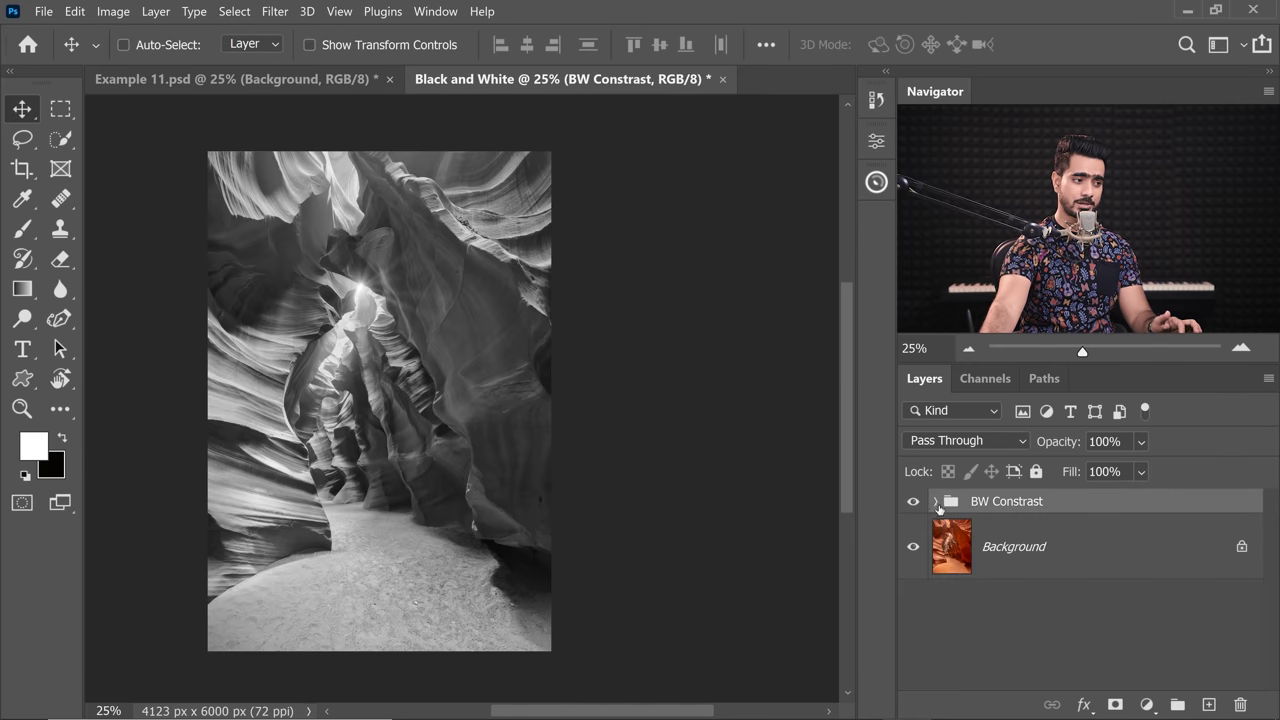
Step: Add a Curves 1 adjustment through the D3 darks luminosity mask
click(877, 183)
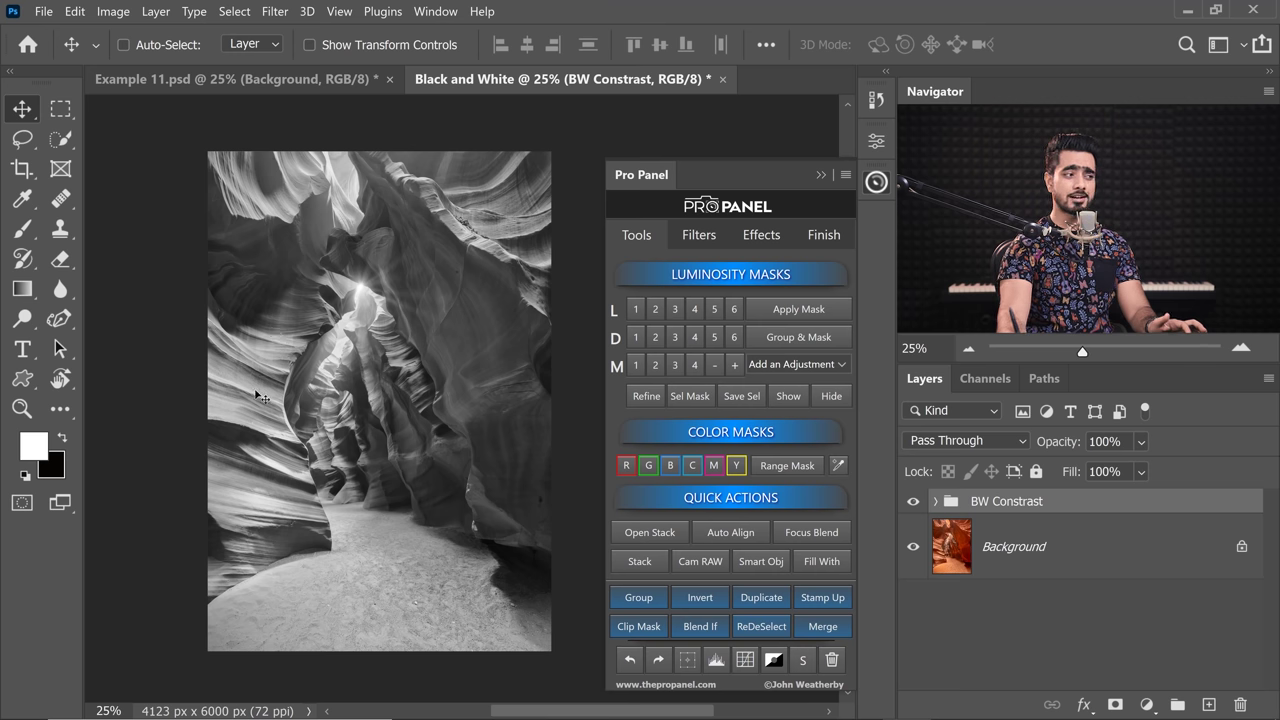
click(655, 338)
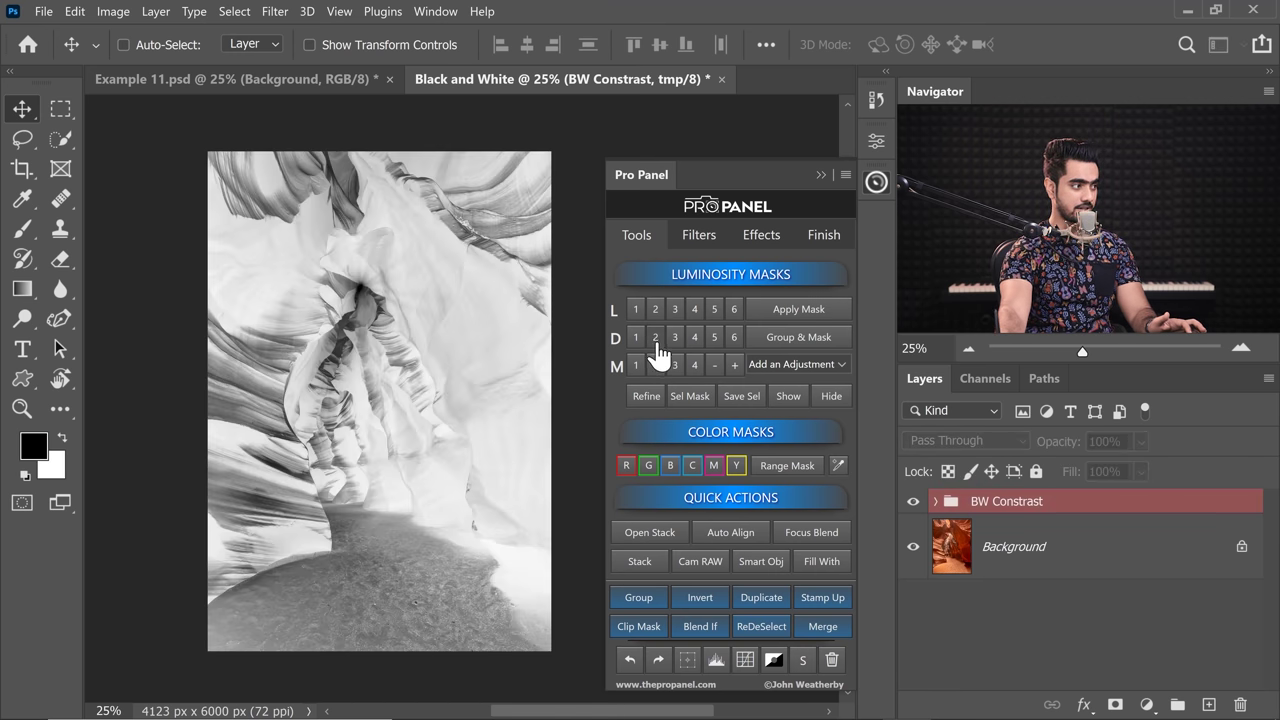
click(656, 340)
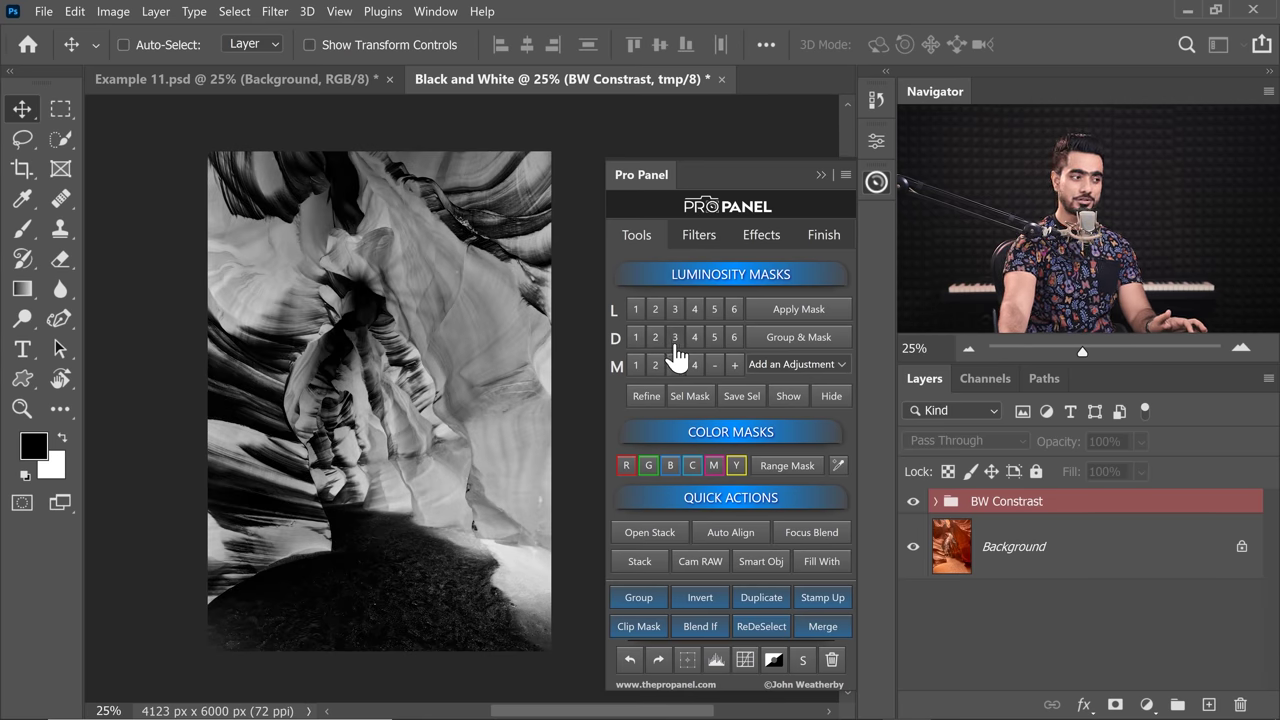
click(818, 365)
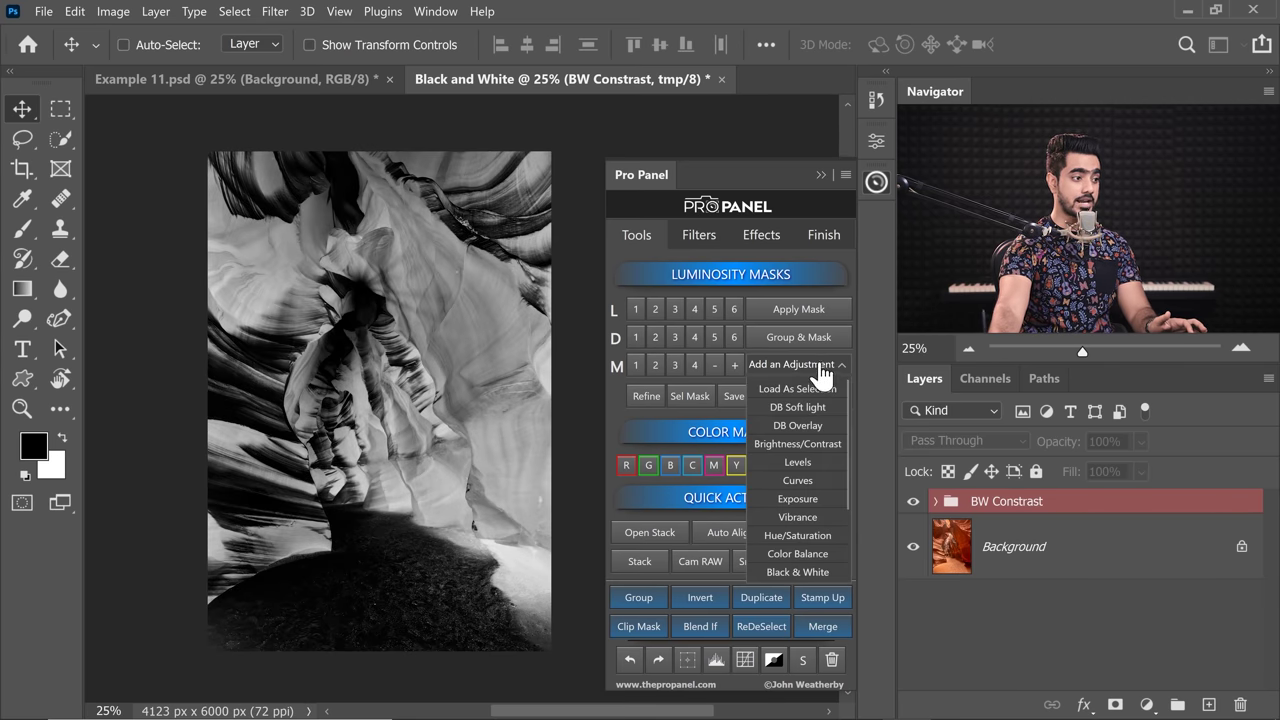
click(797, 480)
Step: Try lifting the Curves 1 midtones, then hide Curves 1 and reopen the luminosity mask tools
click(821, 174)
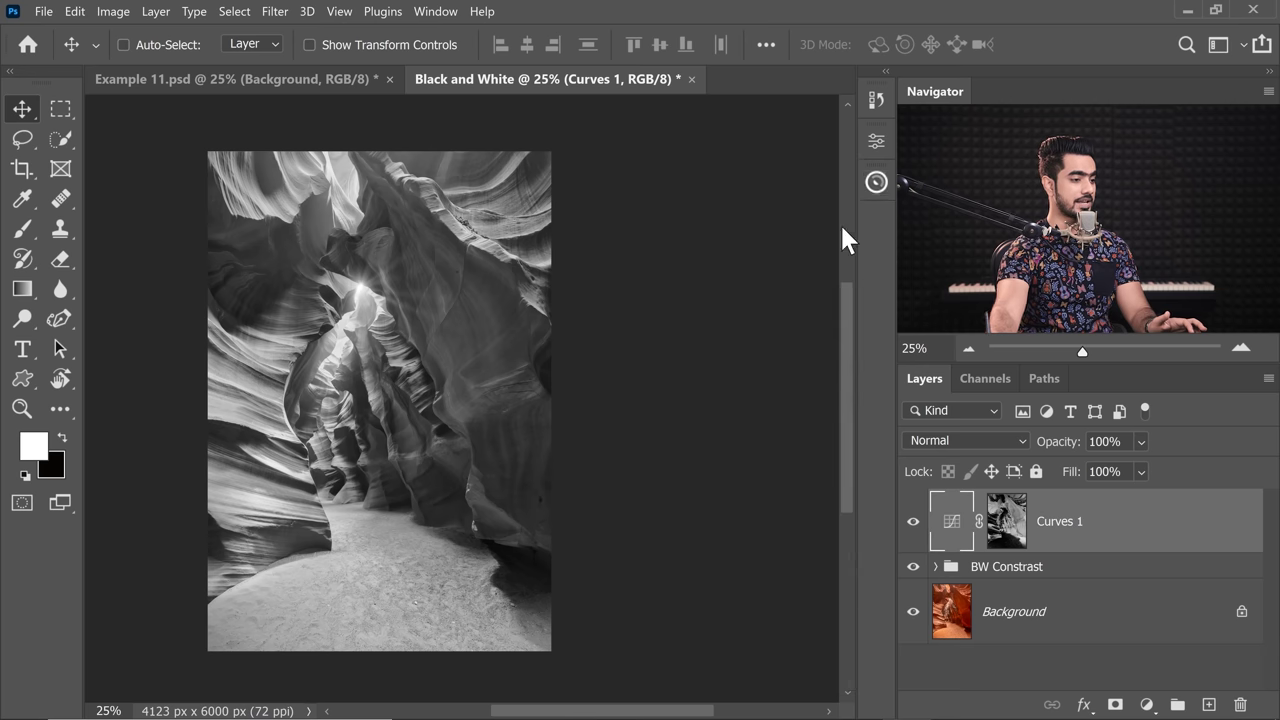
double_click(951, 521)
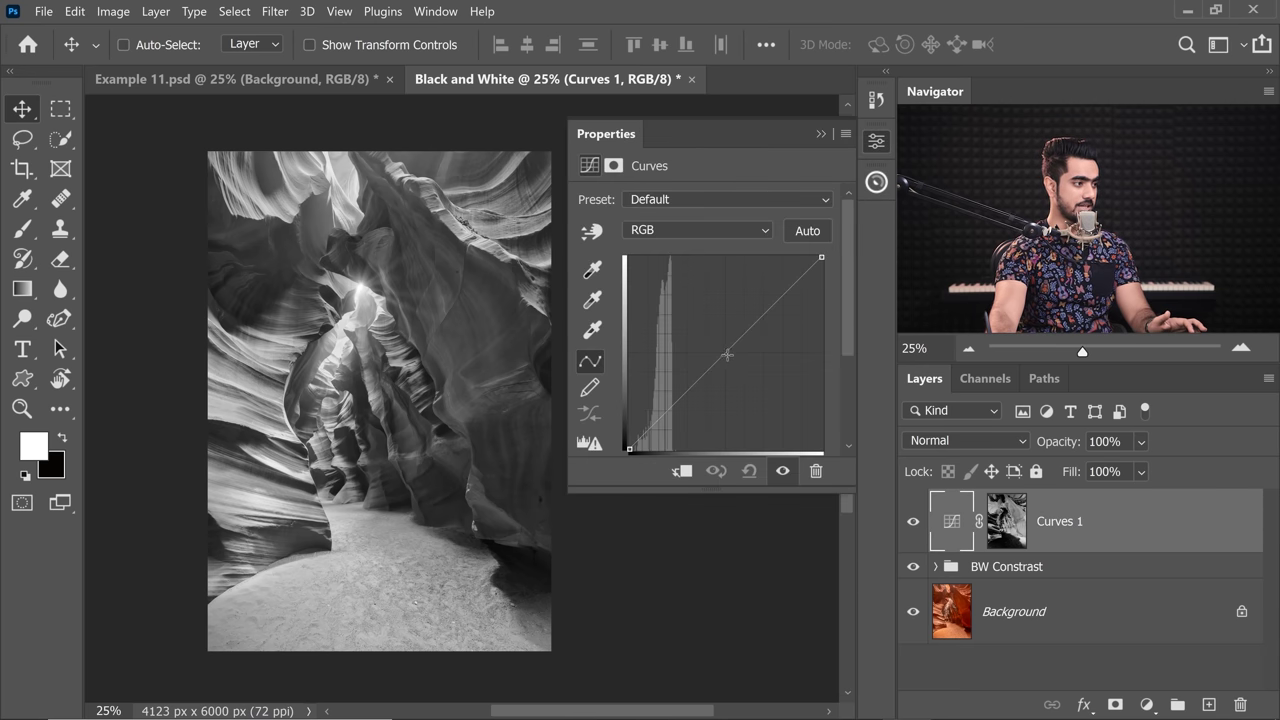
mouse_move(728, 351)
mouse_down()
mouse_move(762, 383)
mouse_move(717, 250)
mouse_up()
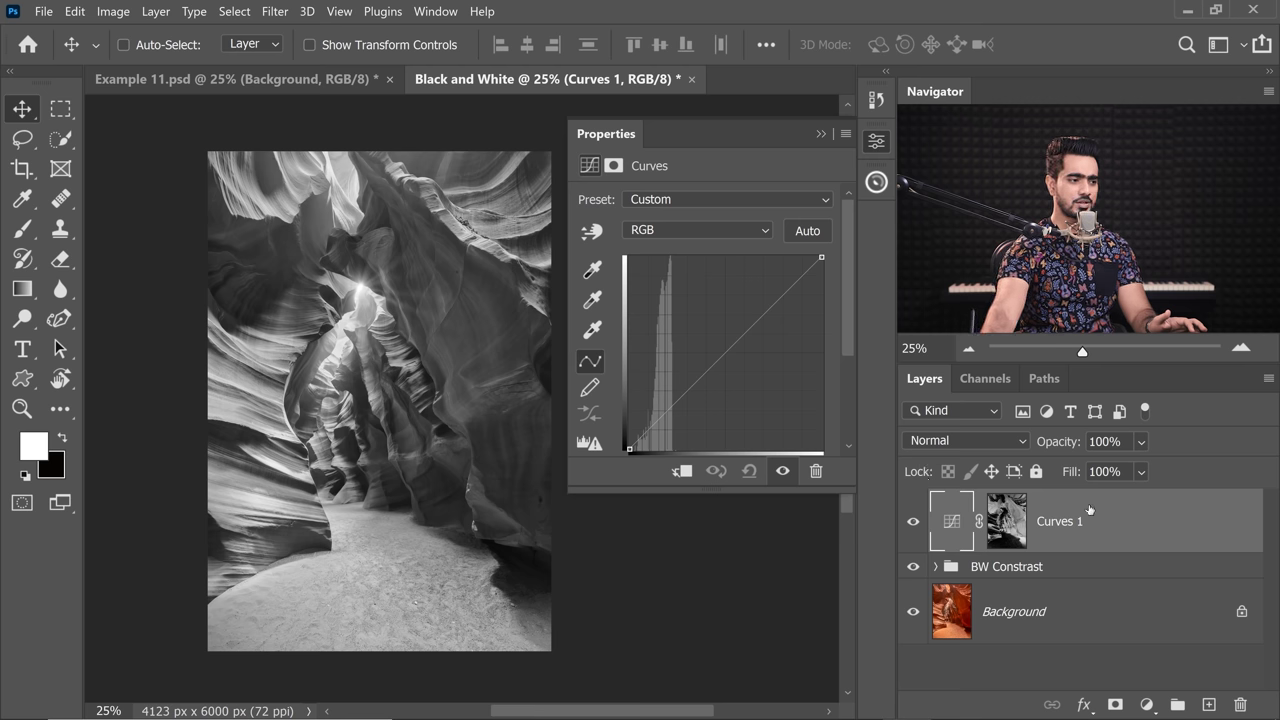
click(911, 523)
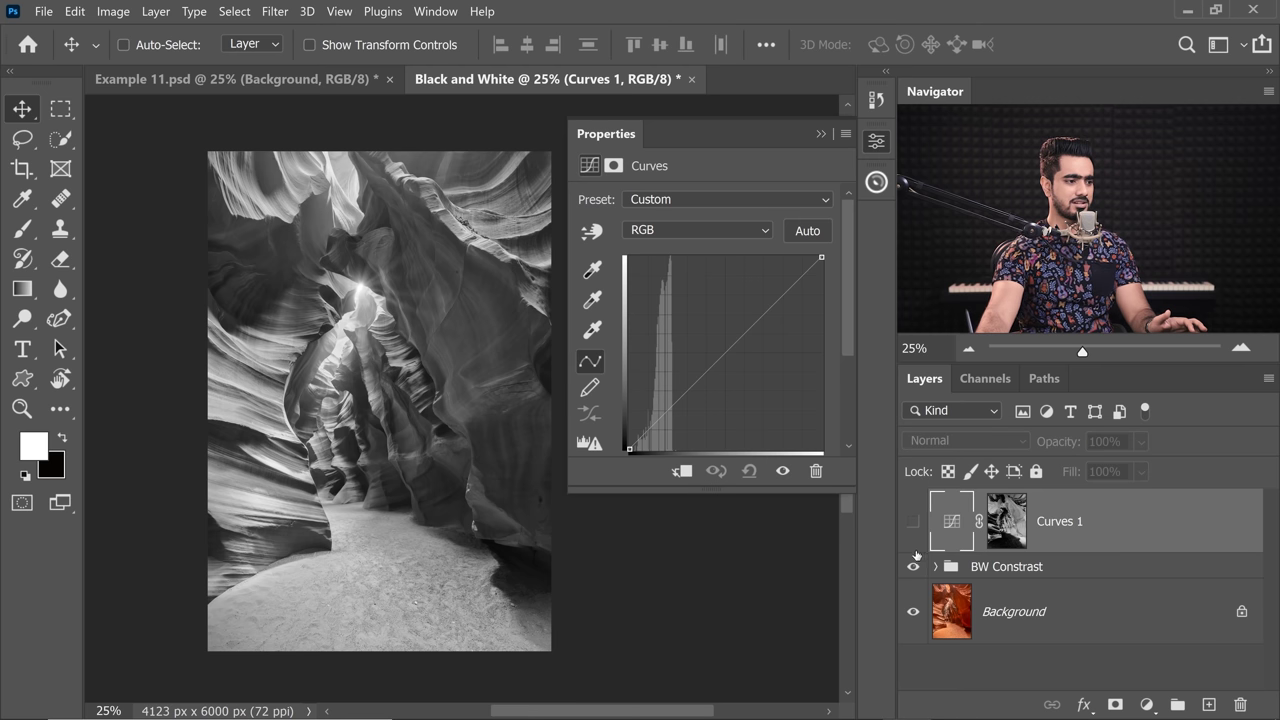
click(876, 184)
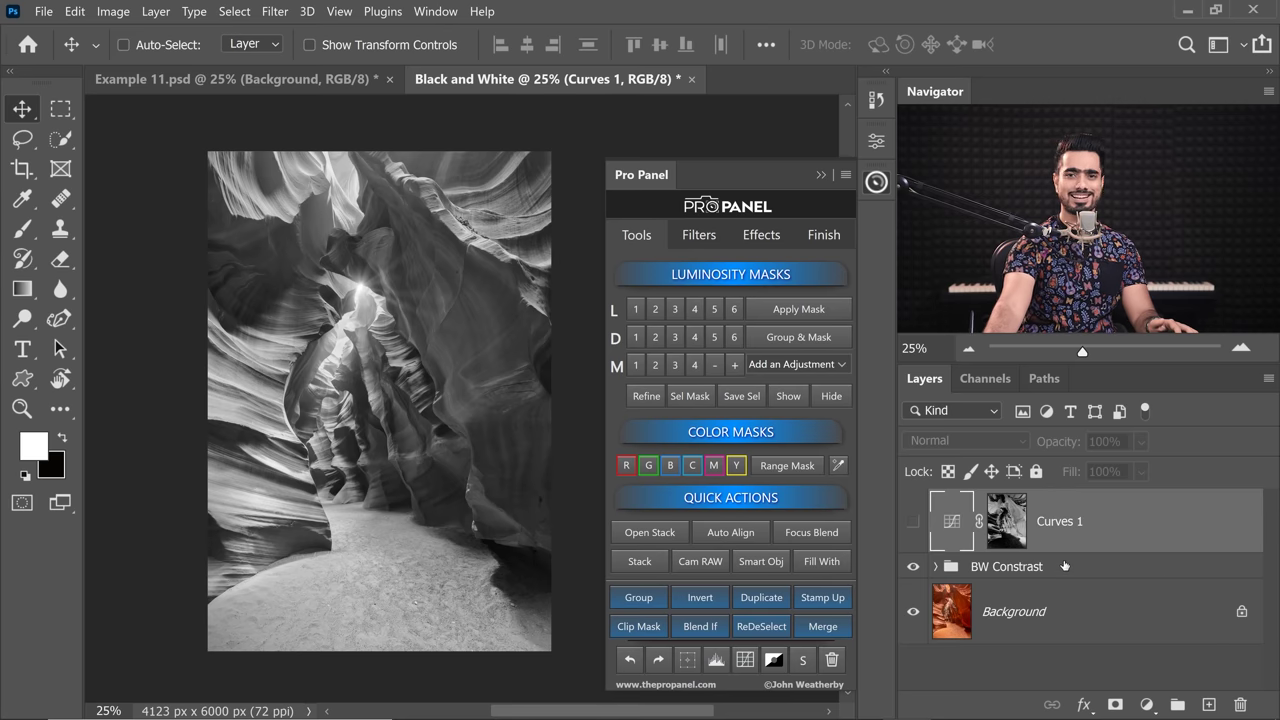
Step: Apply a D2 darks mask to Curves 1, show it, and pull the curve down to deepen shadows
click(655, 337)
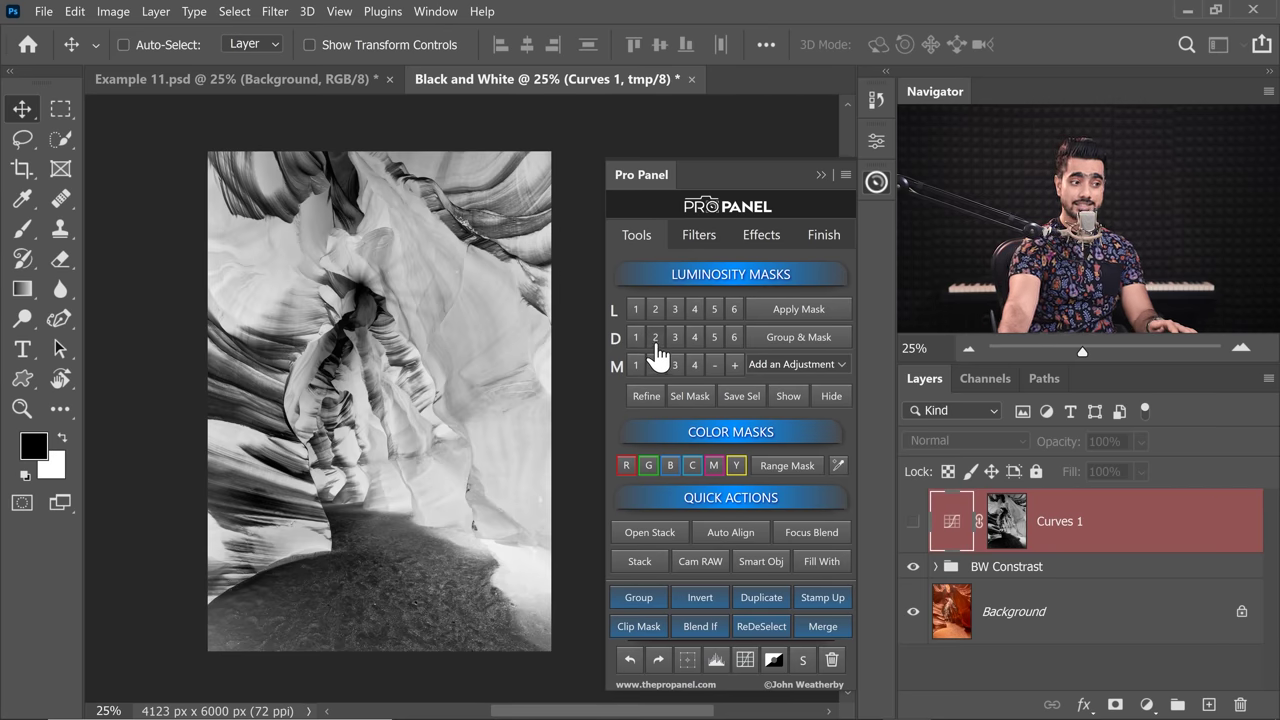
click(808, 322)
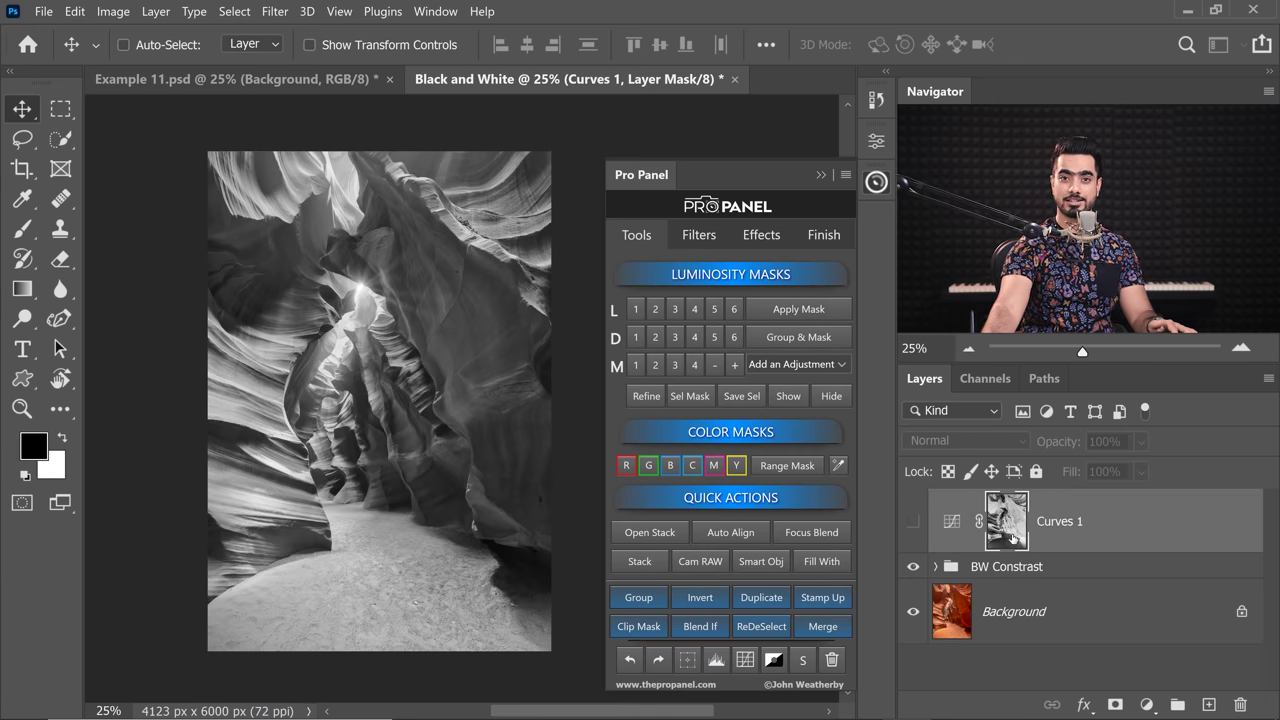
click(913, 521)
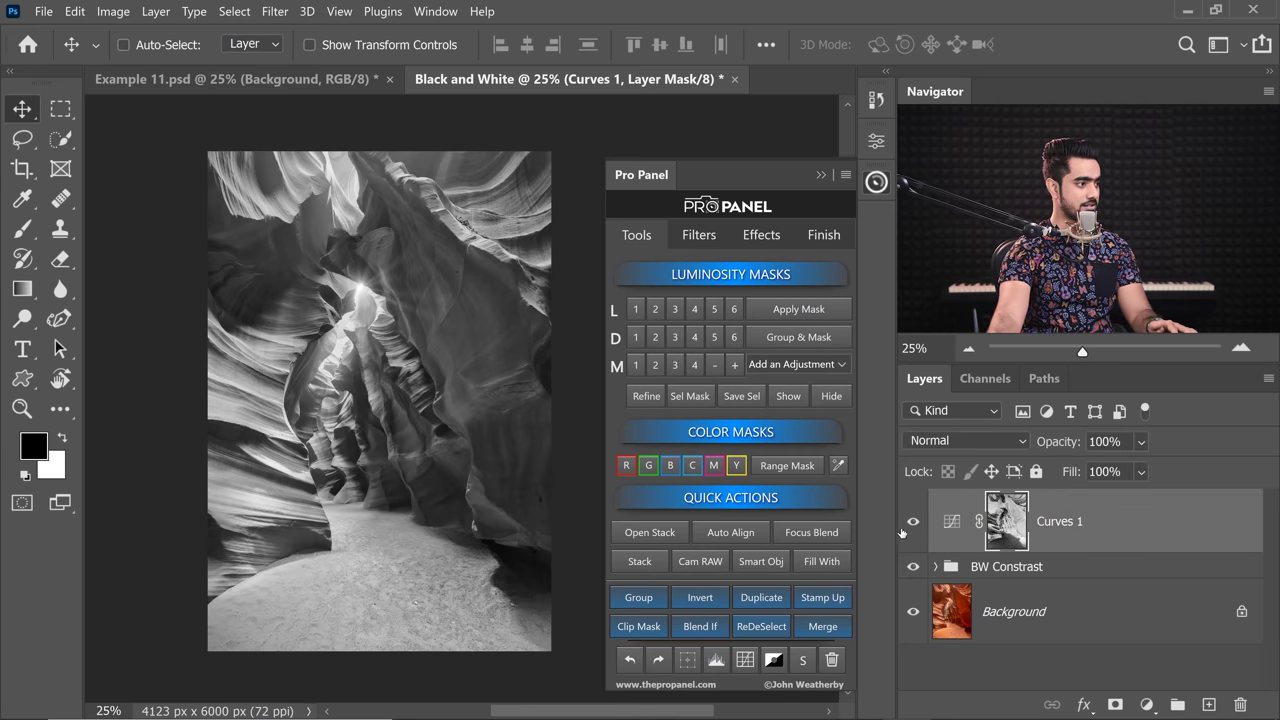
double_click(955, 527)
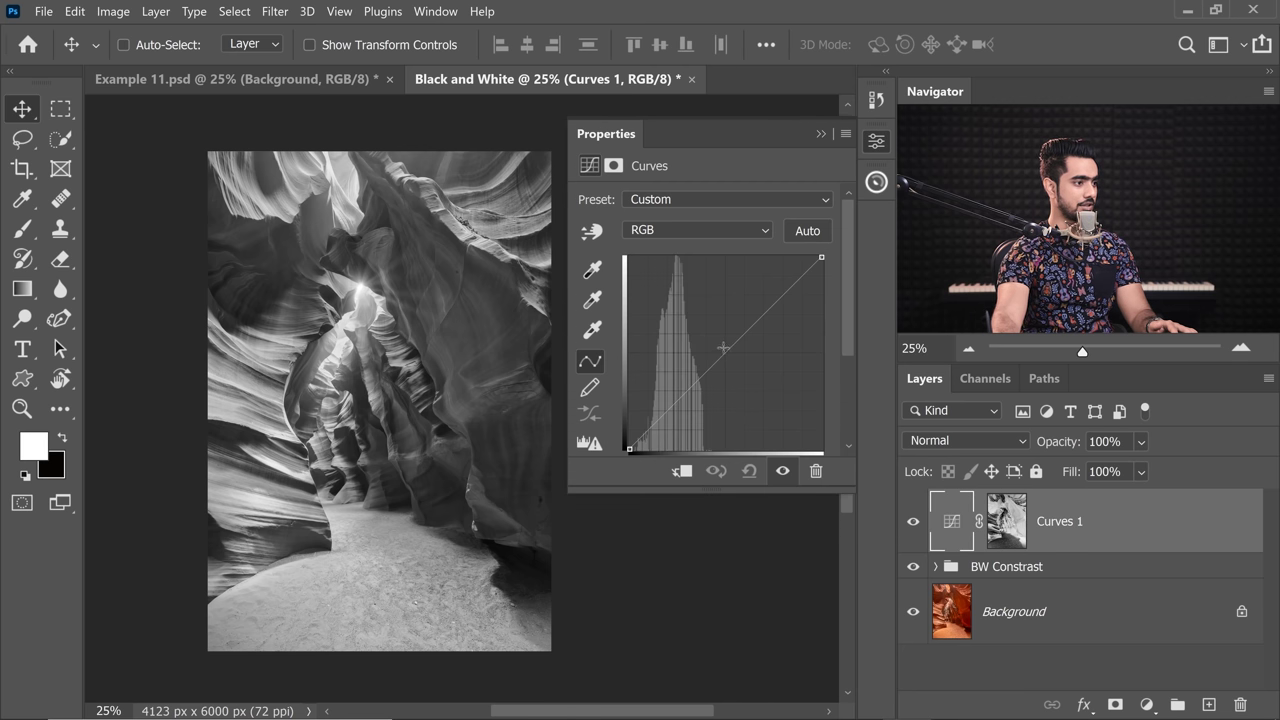
drag(723, 347, 759, 382)
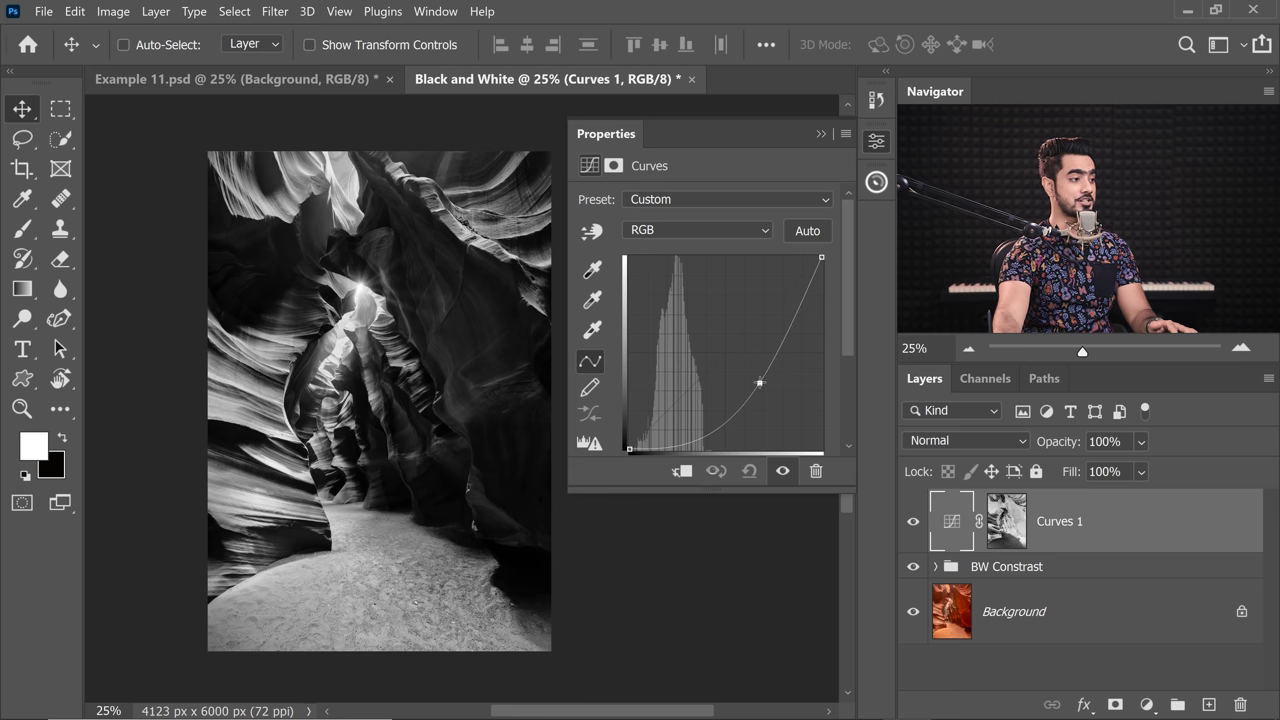
click(820, 133)
scroll(813, 487, up, 1)
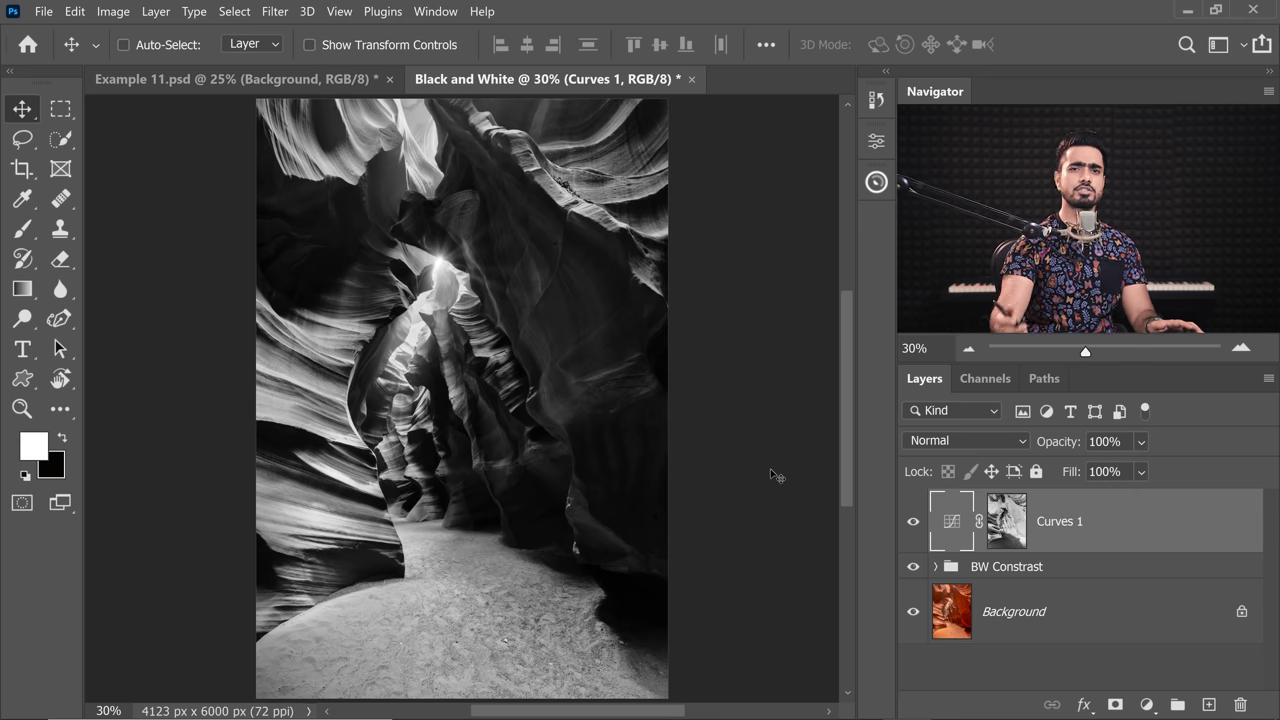
click(877, 182)
Step: Stamp the visible layers into Layer 1 and add a Luminosity-mode Structure sharpening layer
click(705, 240)
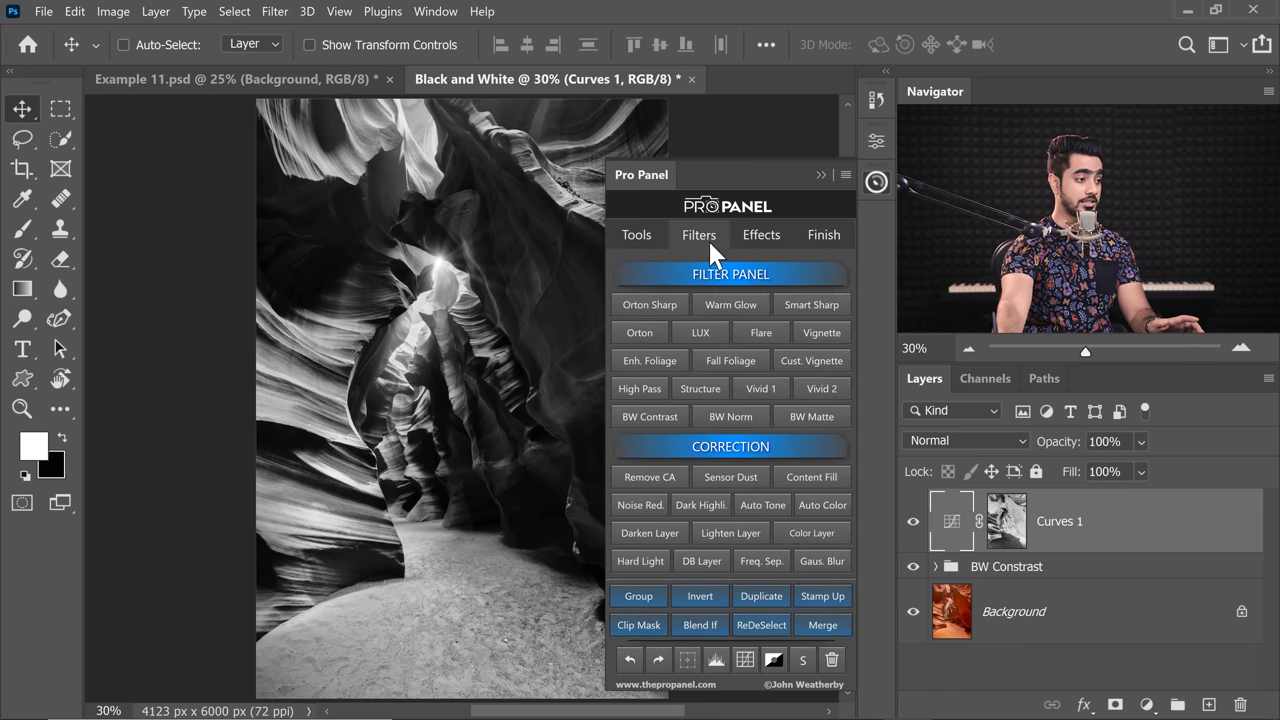
click(700, 389)
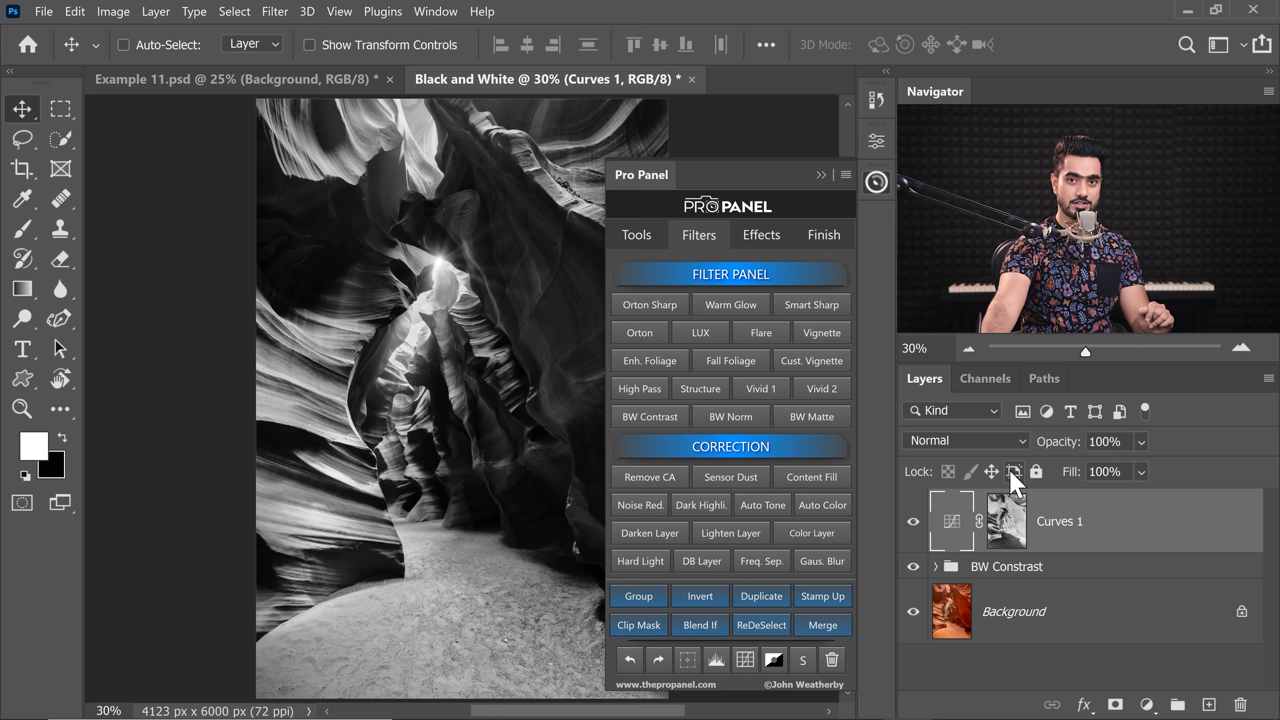
click(819, 599)
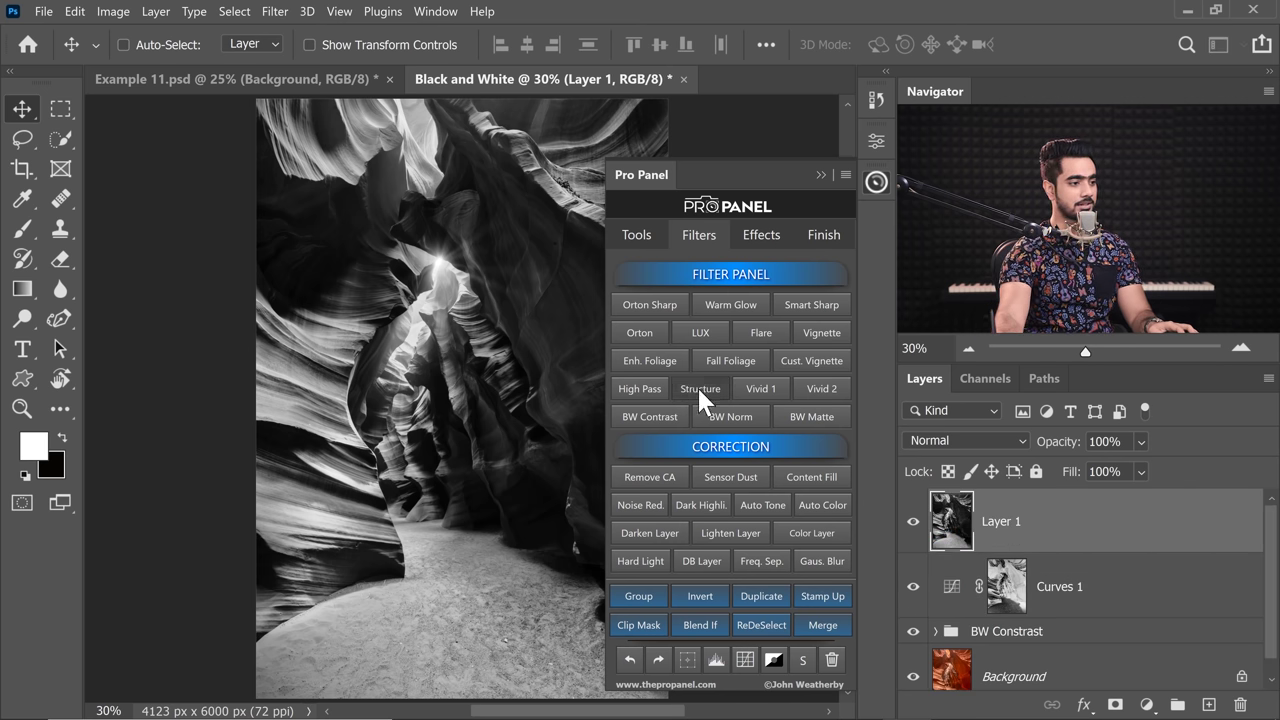
click(649, 532)
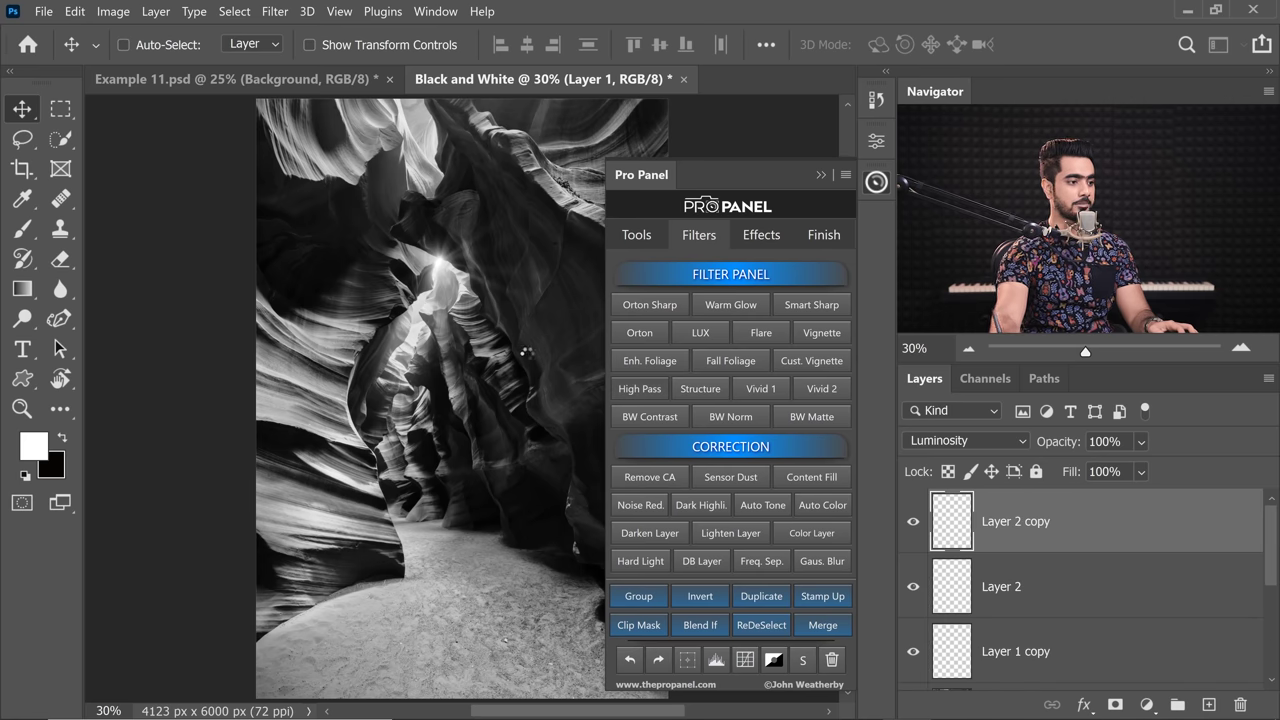
click(820, 175)
Step: Toggle the Structure layer off and on to compare the sharpening
click(911, 524)
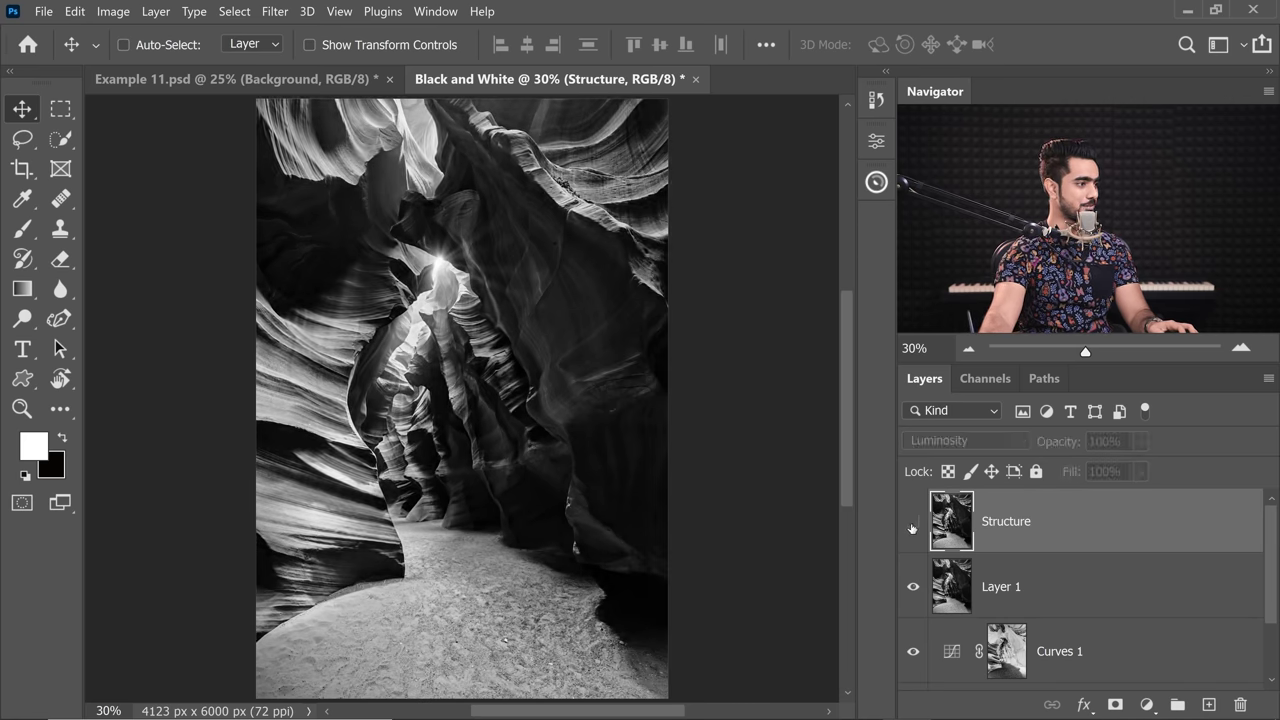
click(912, 522)
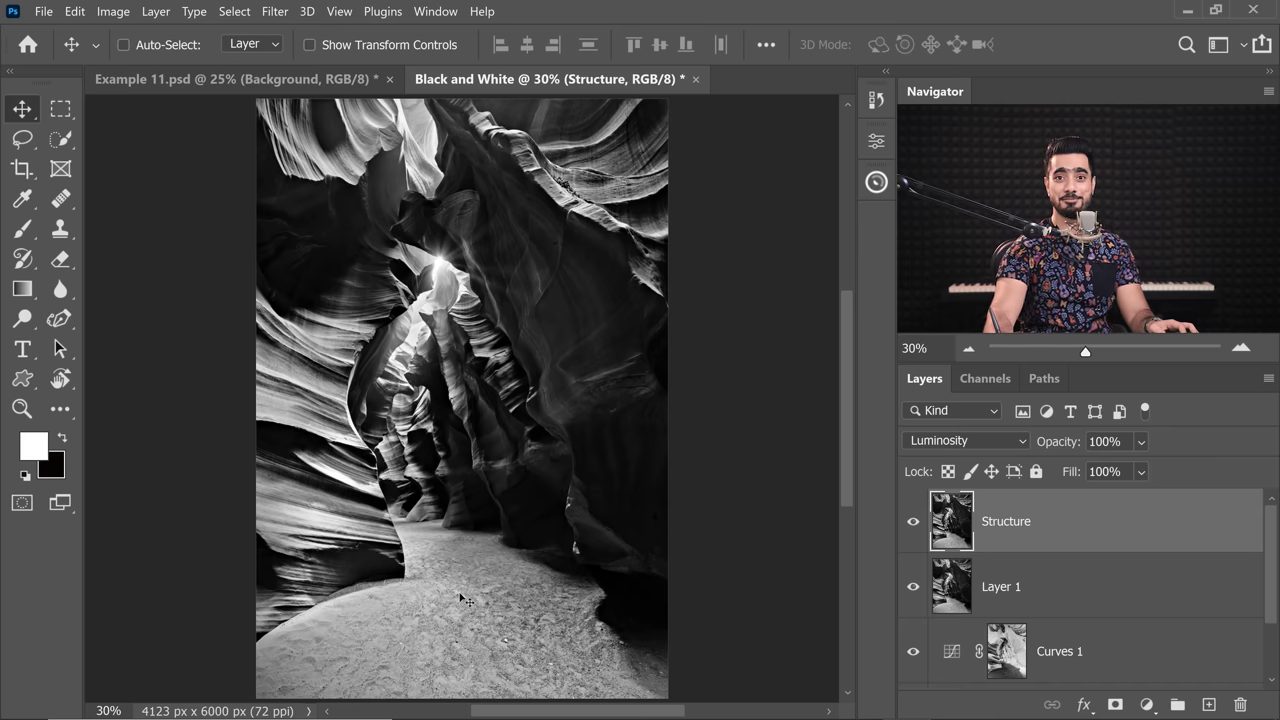
scroll(1266, 630, down, 2)
Step: Alt-click the Background eye to show all canyon layers, then open _DSC2278.jpg in Photos
alt+click(913, 658)
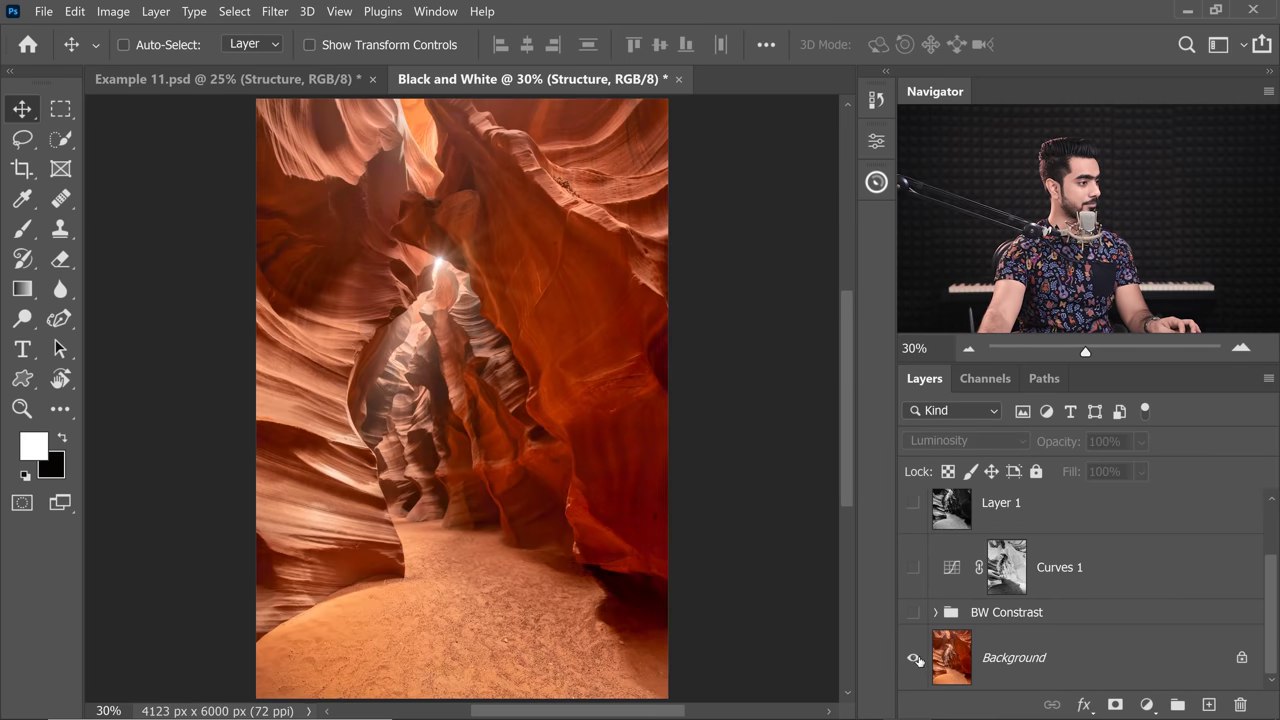
alt+click(913, 658)
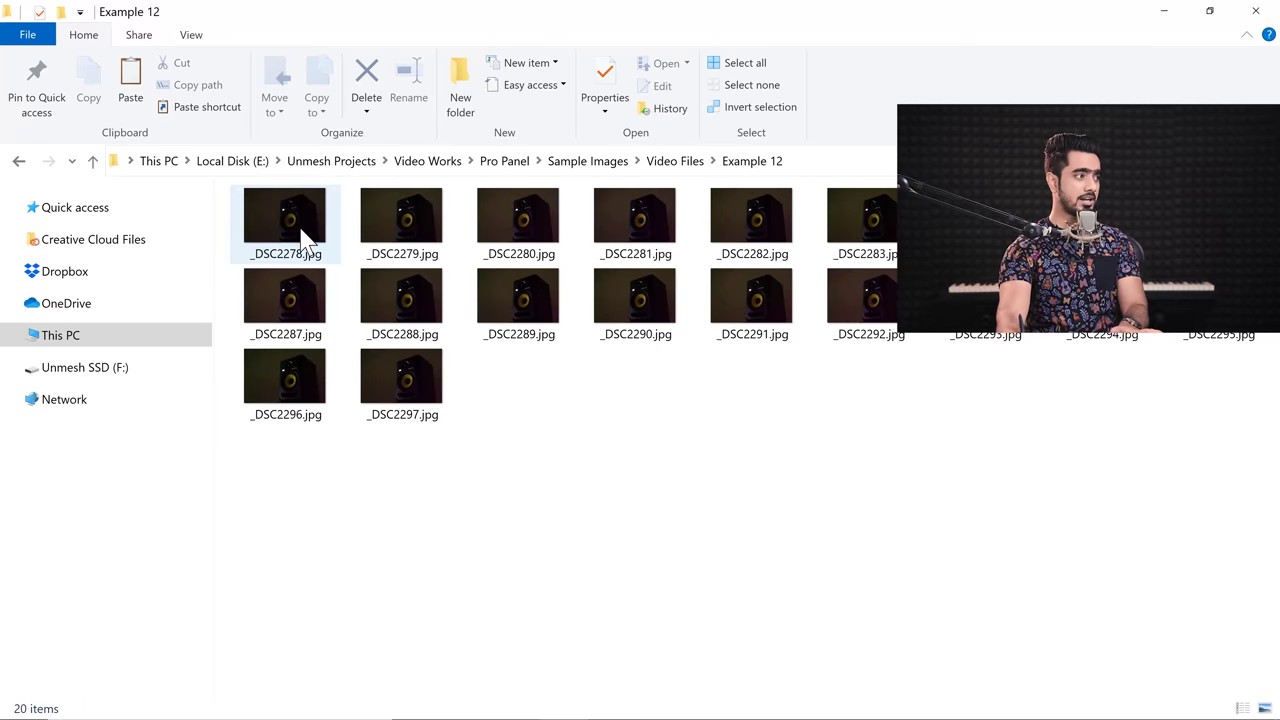
double_click(305, 238)
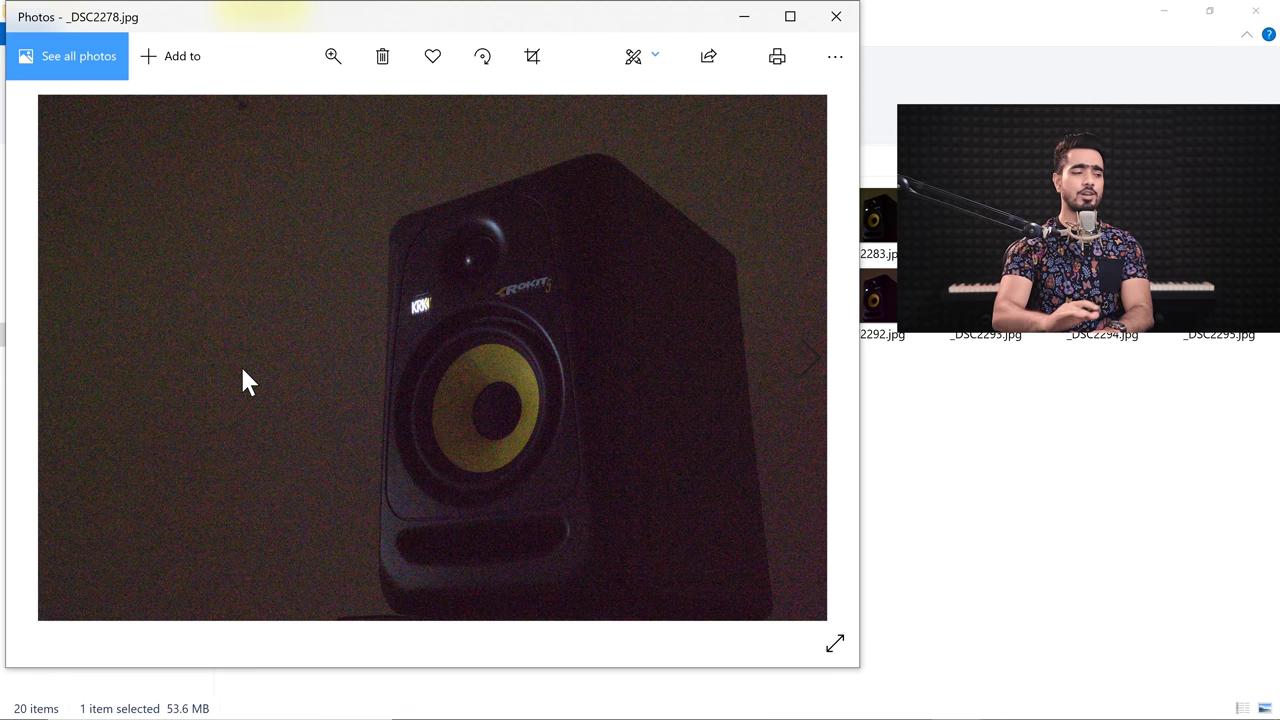
Step: Advance through the next dim speaker shots toward _DSC2285.jpg in Photos
key(Right)
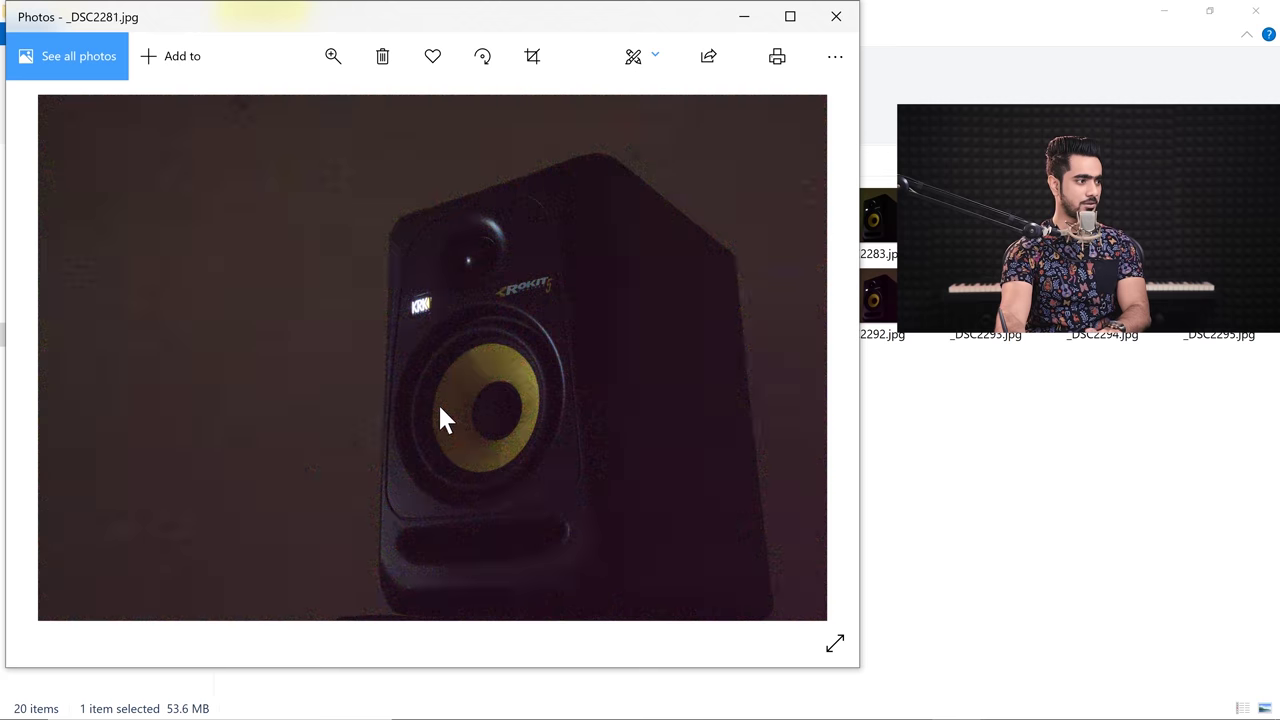
key(Right)
key(Right)
key(Right)
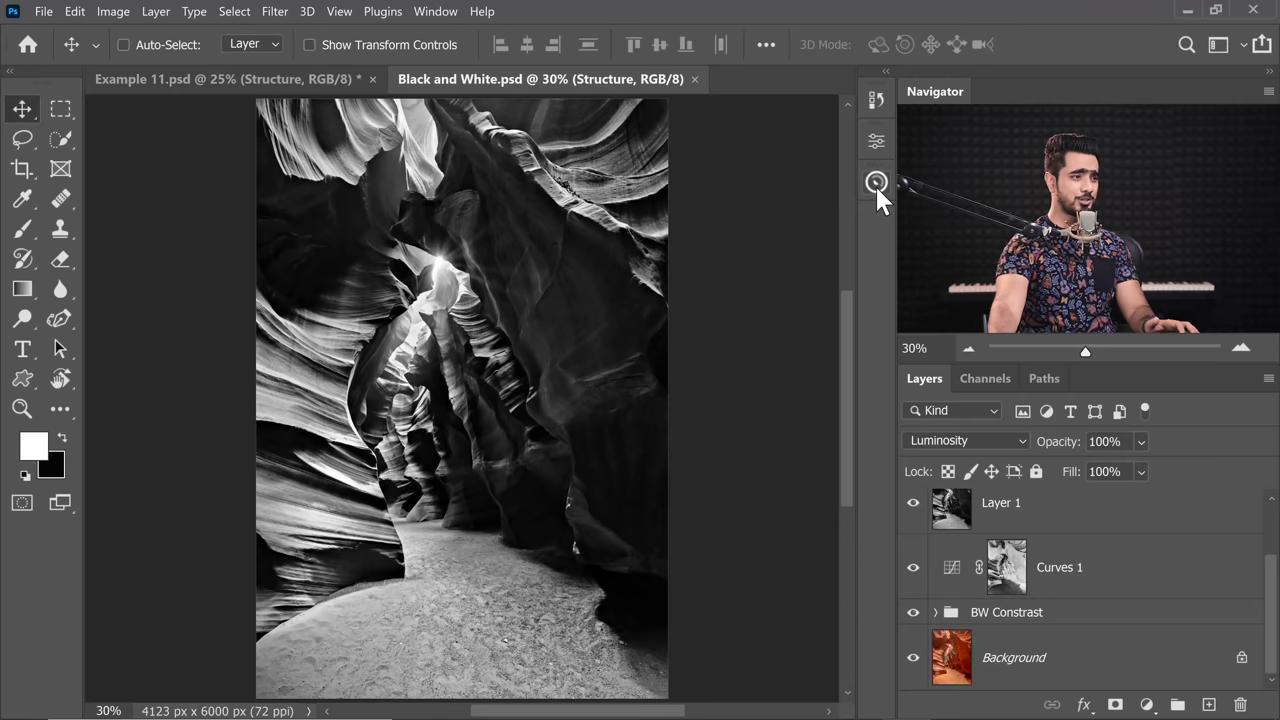
Step: Use Pro Panel's Open Stack to load the Video Files > Example 12 folder as layers
click(876, 182)
click(633, 255)
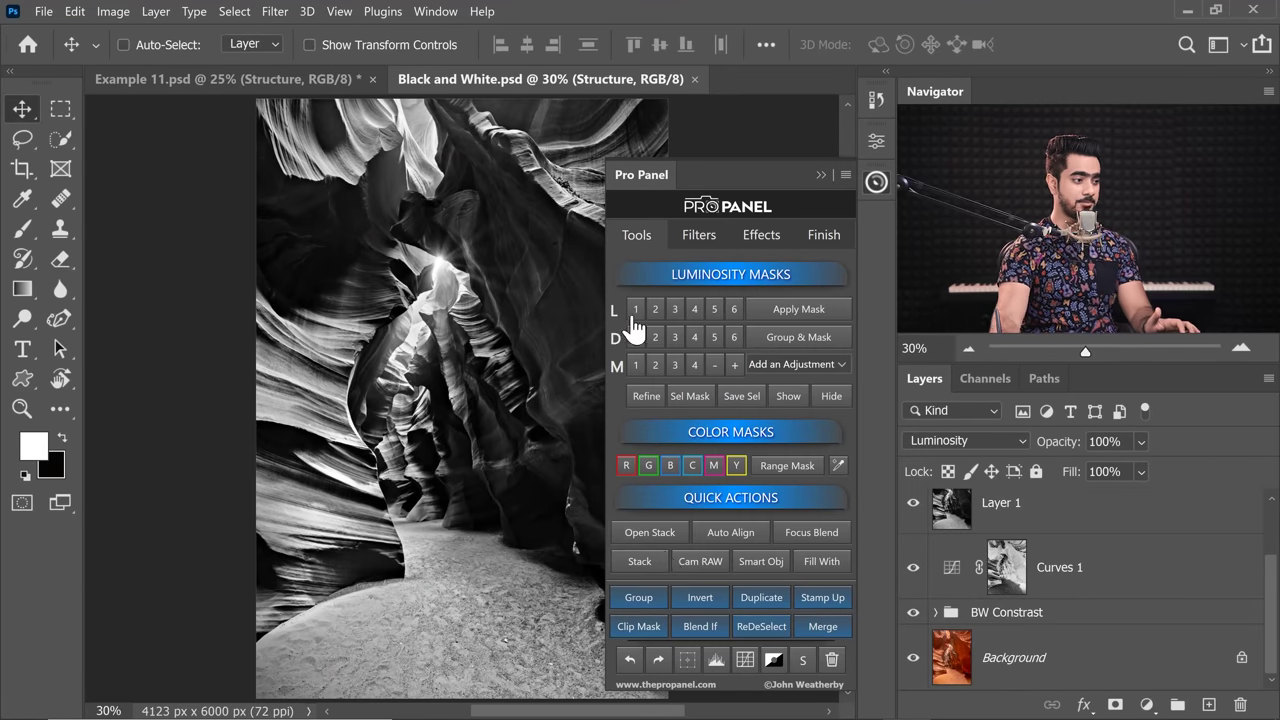
click(650, 532)
click(488, 269)
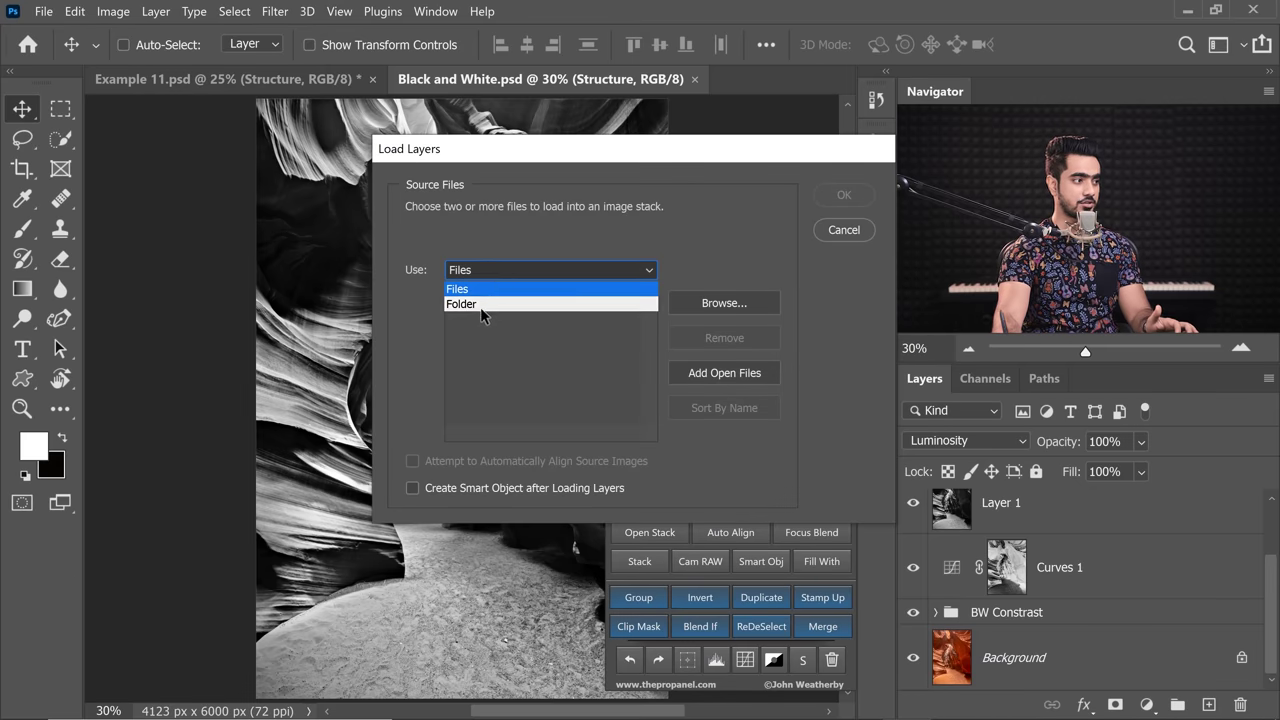
click(481, 306)
click(722, 305)
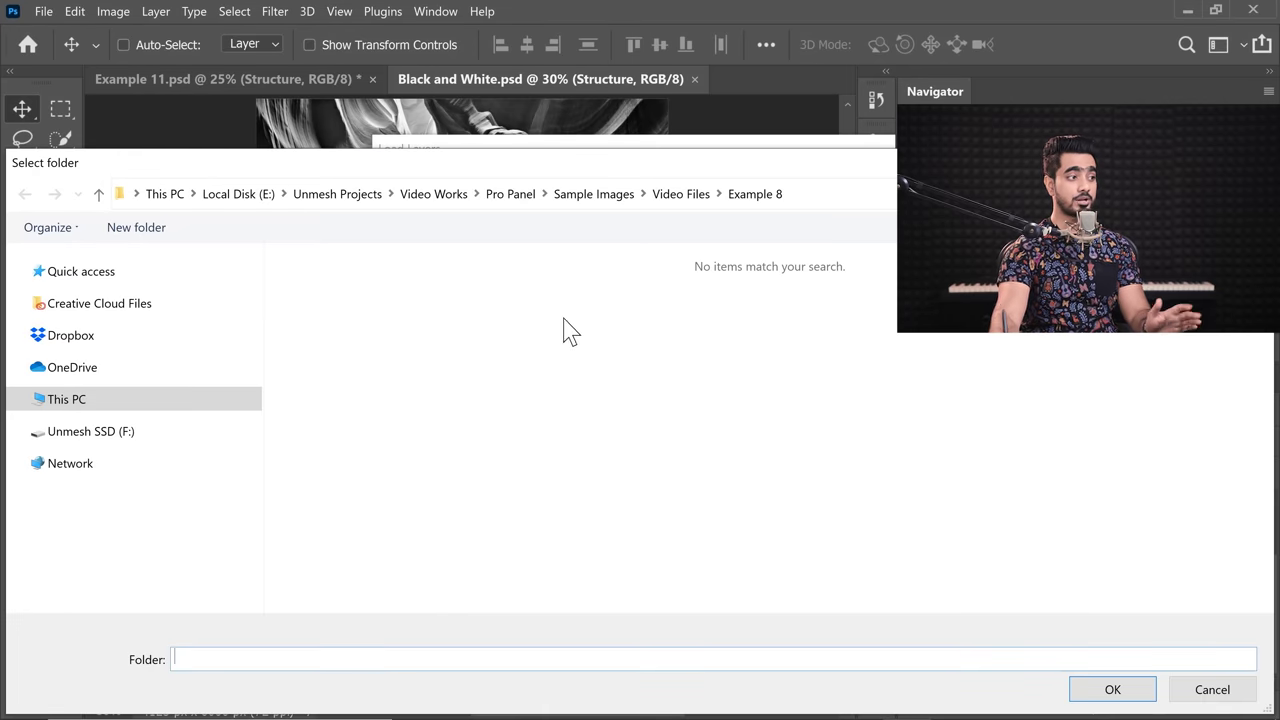
click(684, 195)
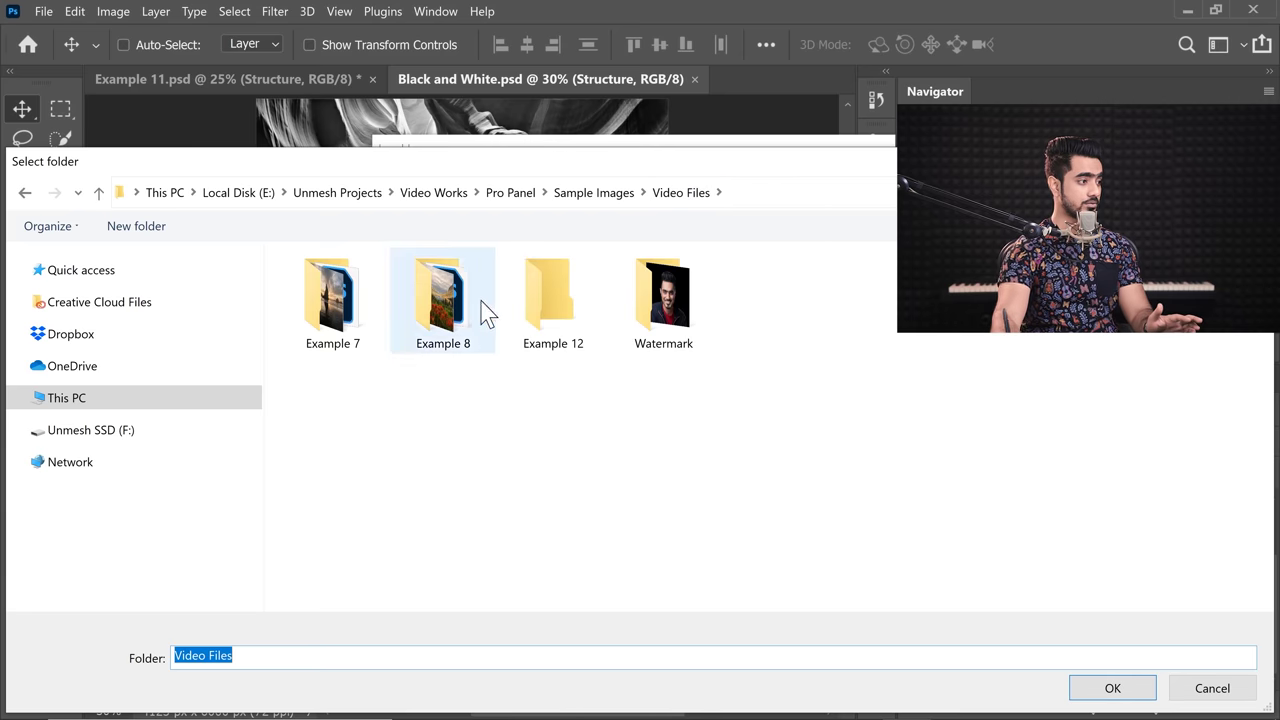
click(563, 305)
double_click(563, 305)
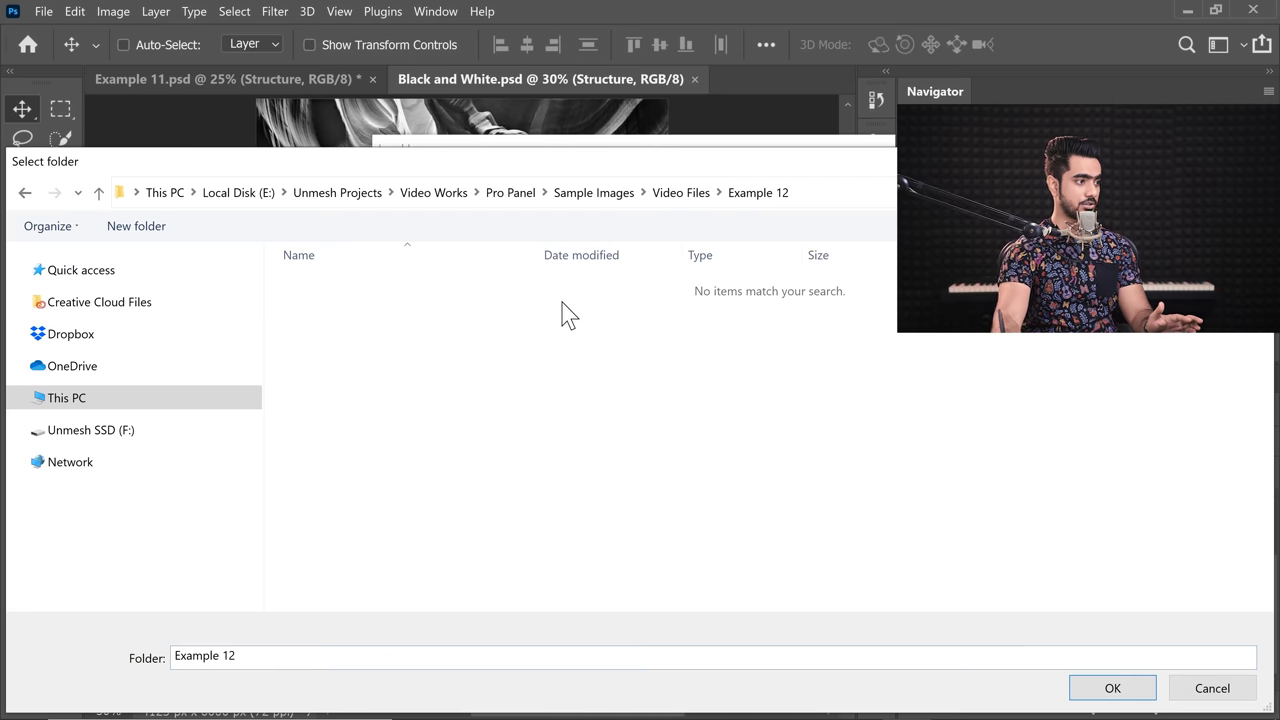
click(1118, 691)
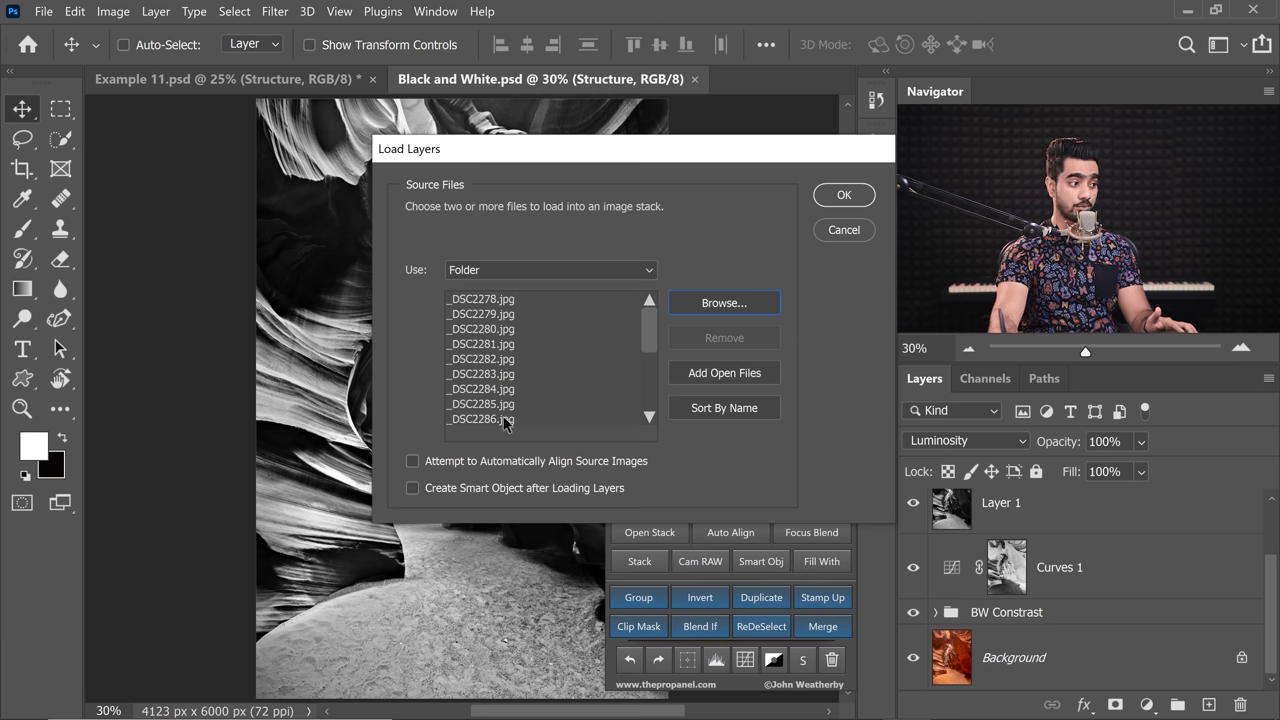
click(851, 199)
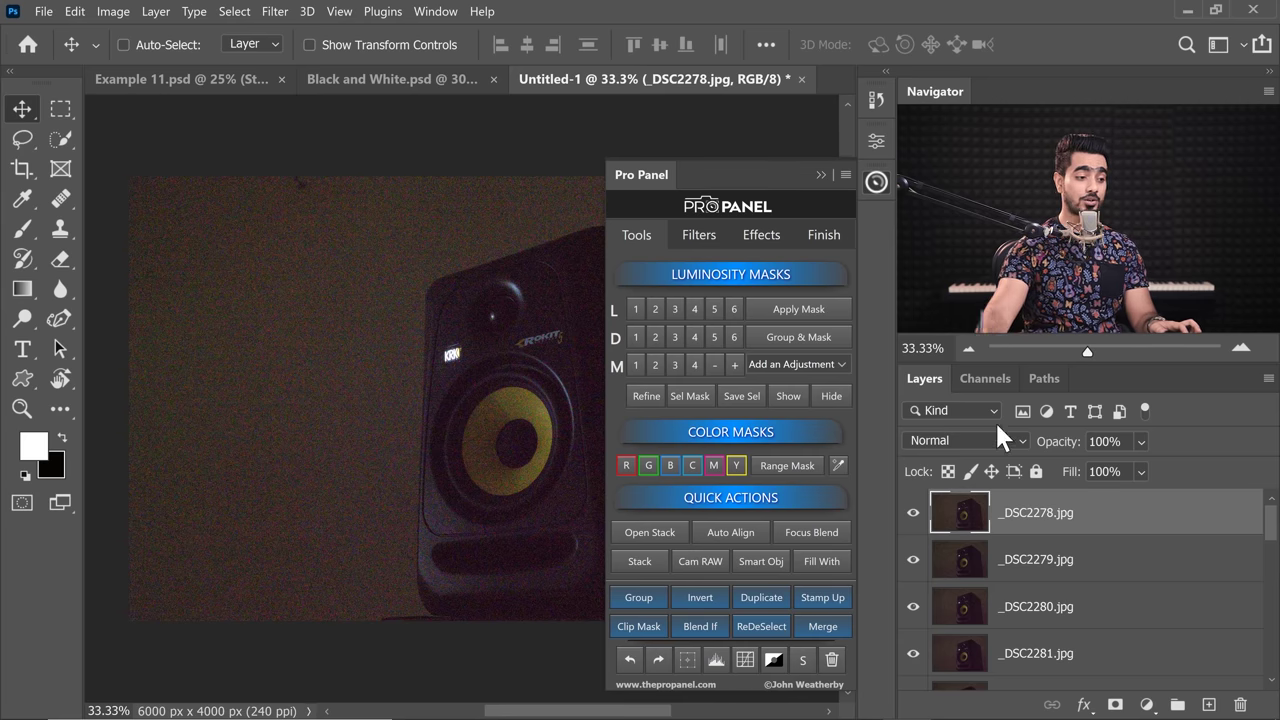
Step: Select all speaker layers and apply Stack Noise Reduce from the Pro Panel Effects tab
drag(1270, 537, 1253, 679)
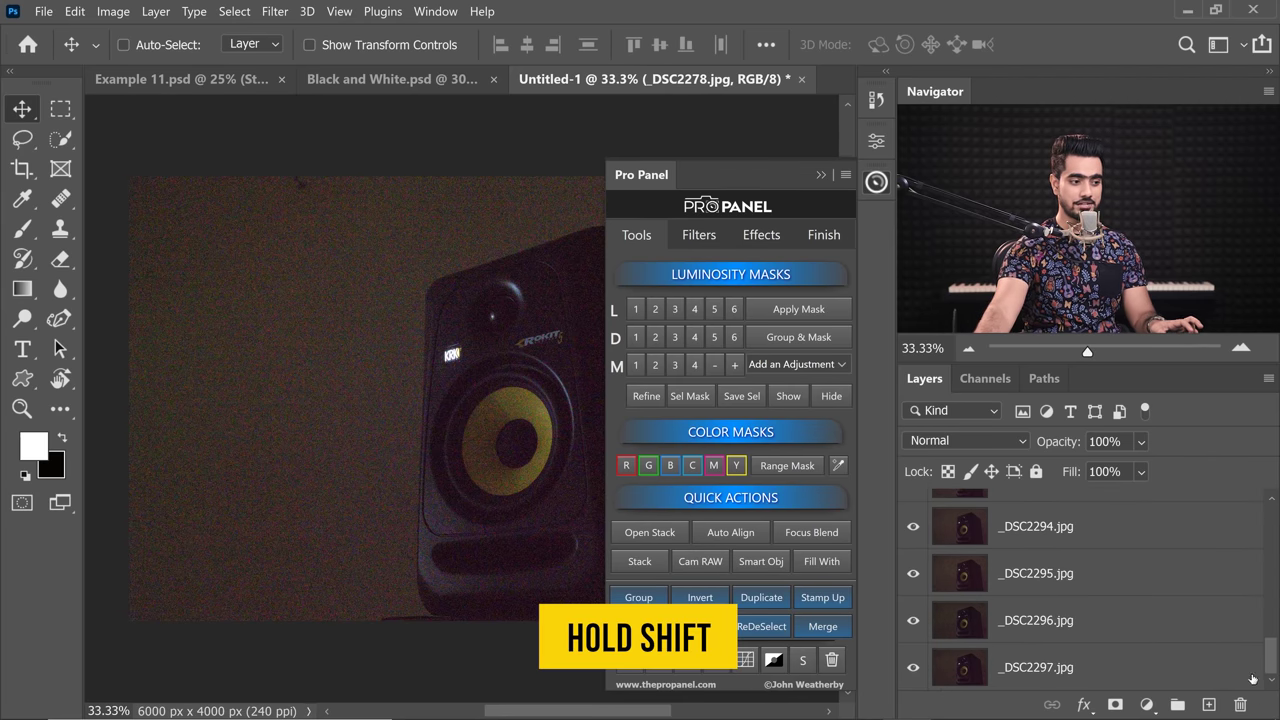
shift+click(1192, 673)
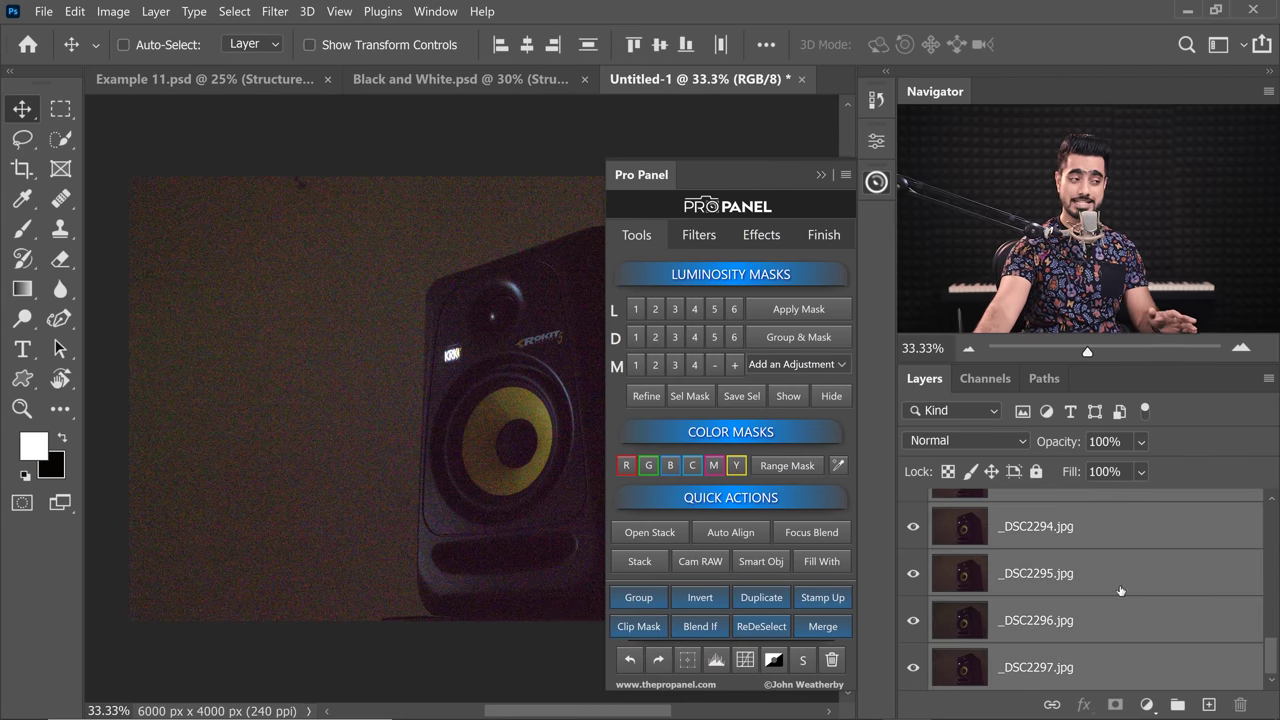
click(768, 238)
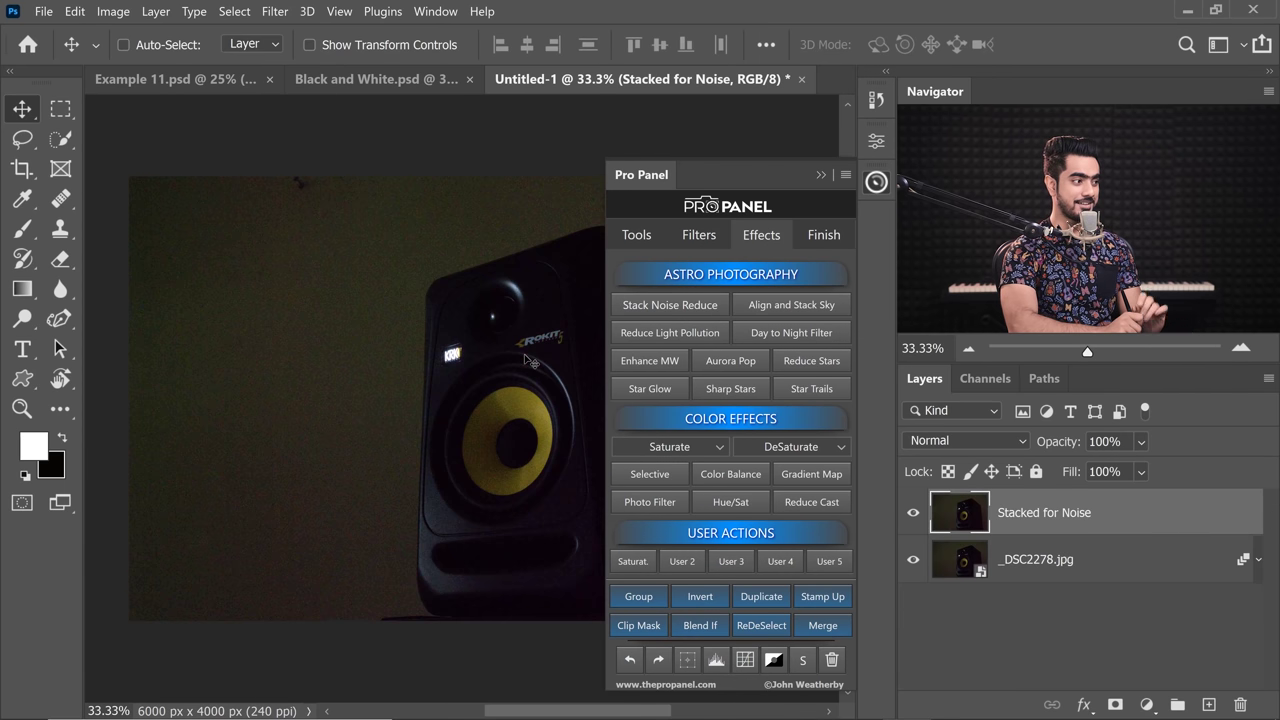
Step: Hide Stacked for Noise and select the _DSC2278.jpg smart object showing its Median mode
click(821, 175)
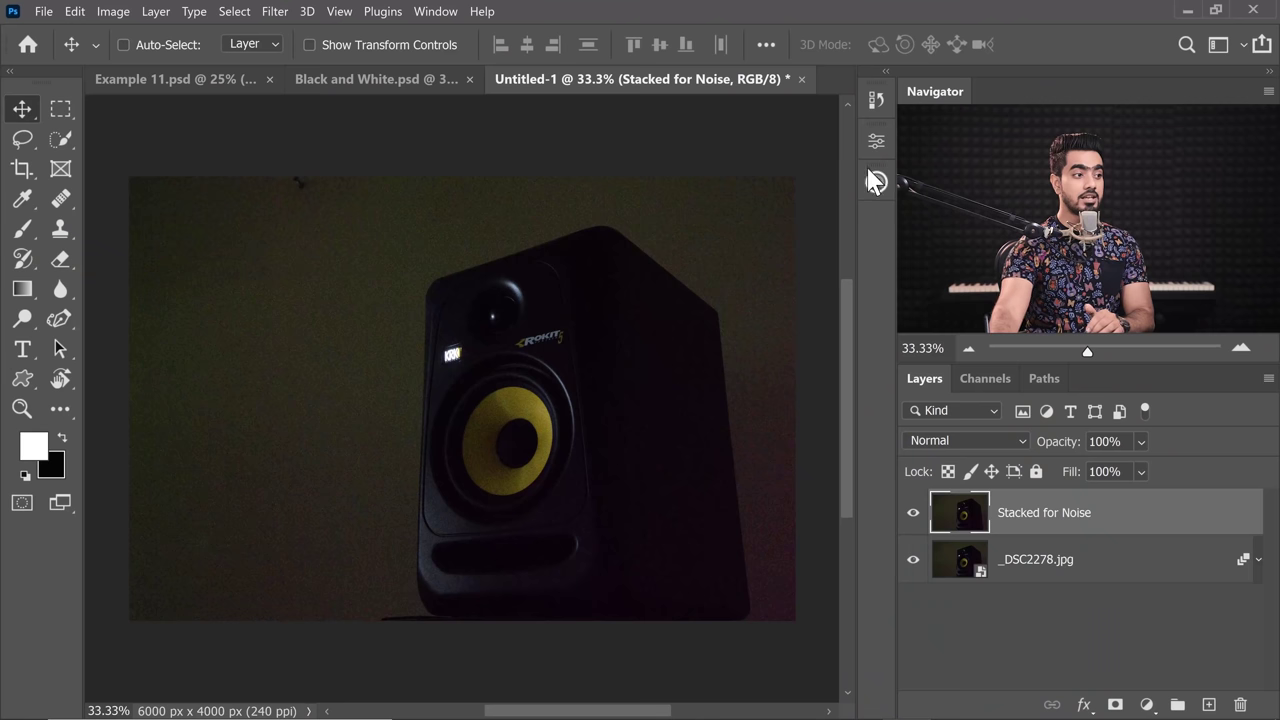
key(ctrl+comma)
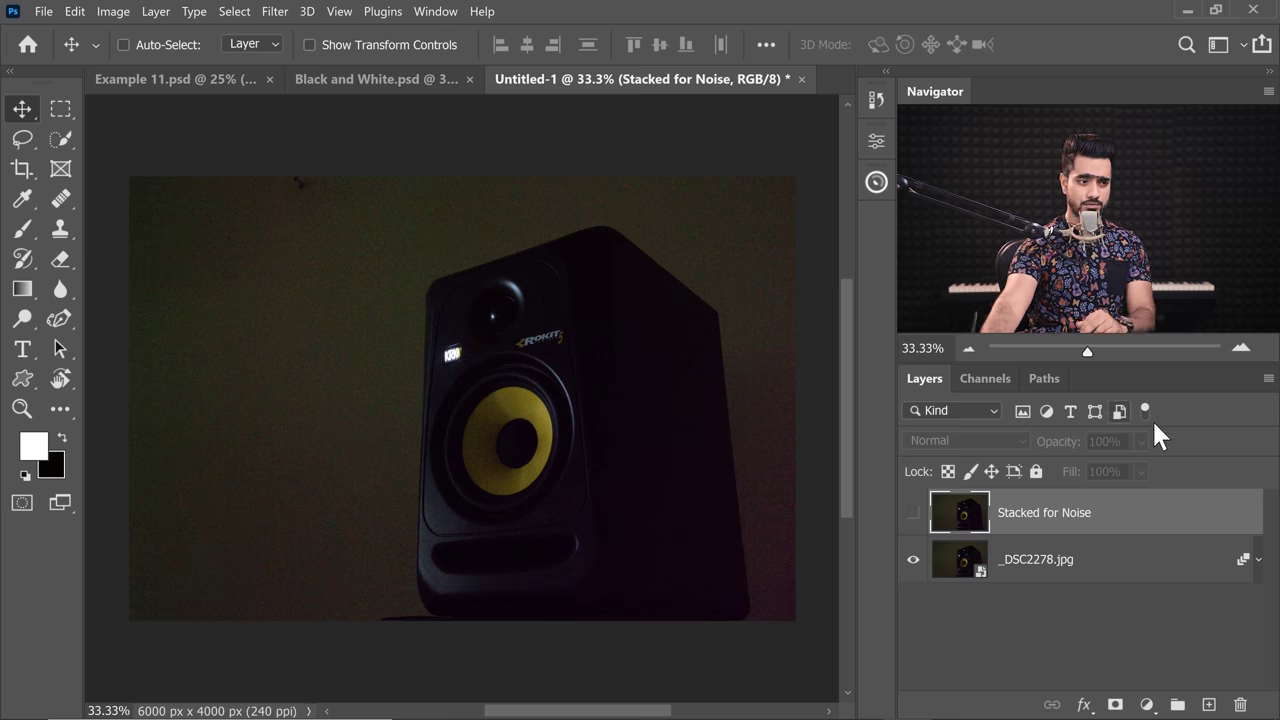
click(1257, 562)
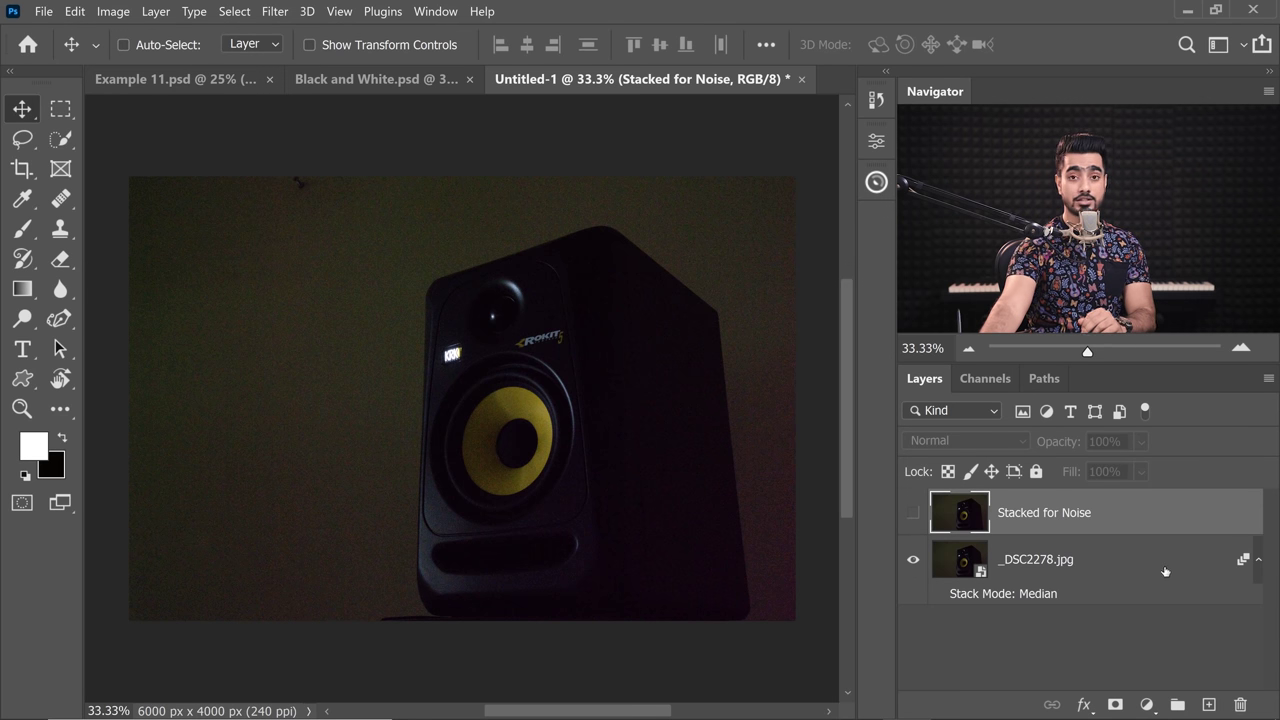
click(1136, 556)
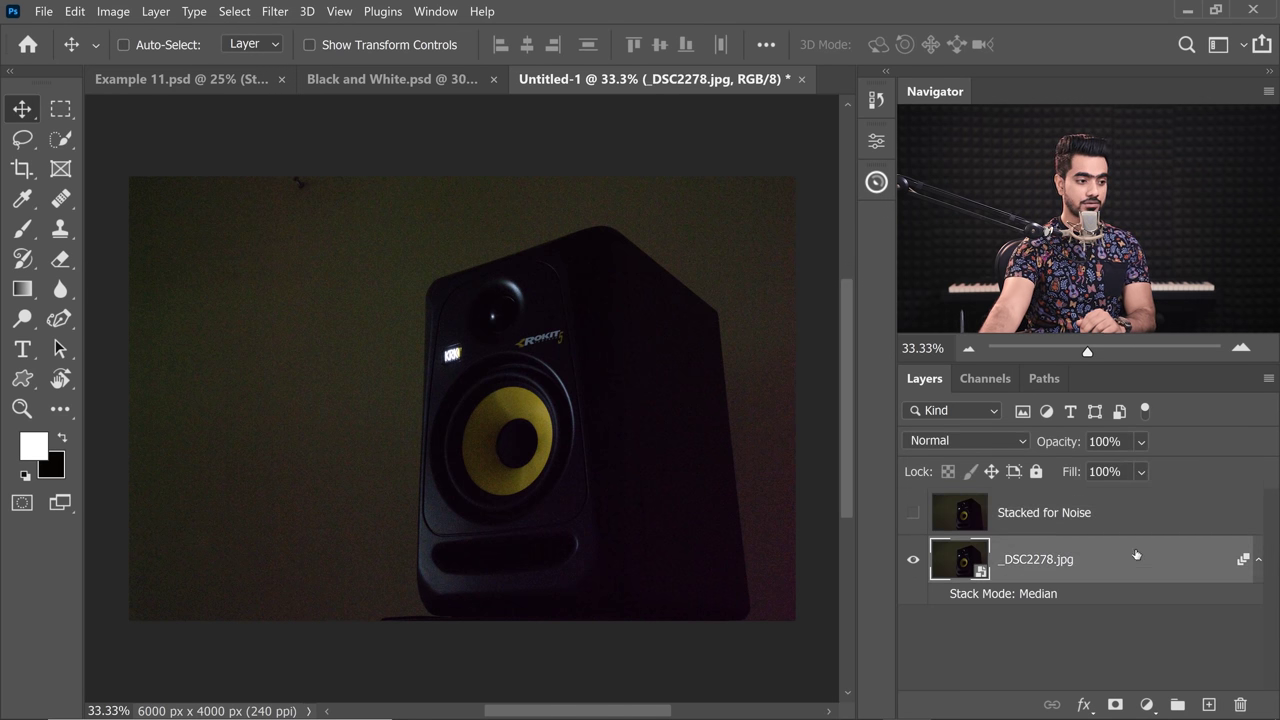
Step: Switch the _DSC2278.jpg smart object's stack mode to Mean and make the pasteboard black
click(156, 11)
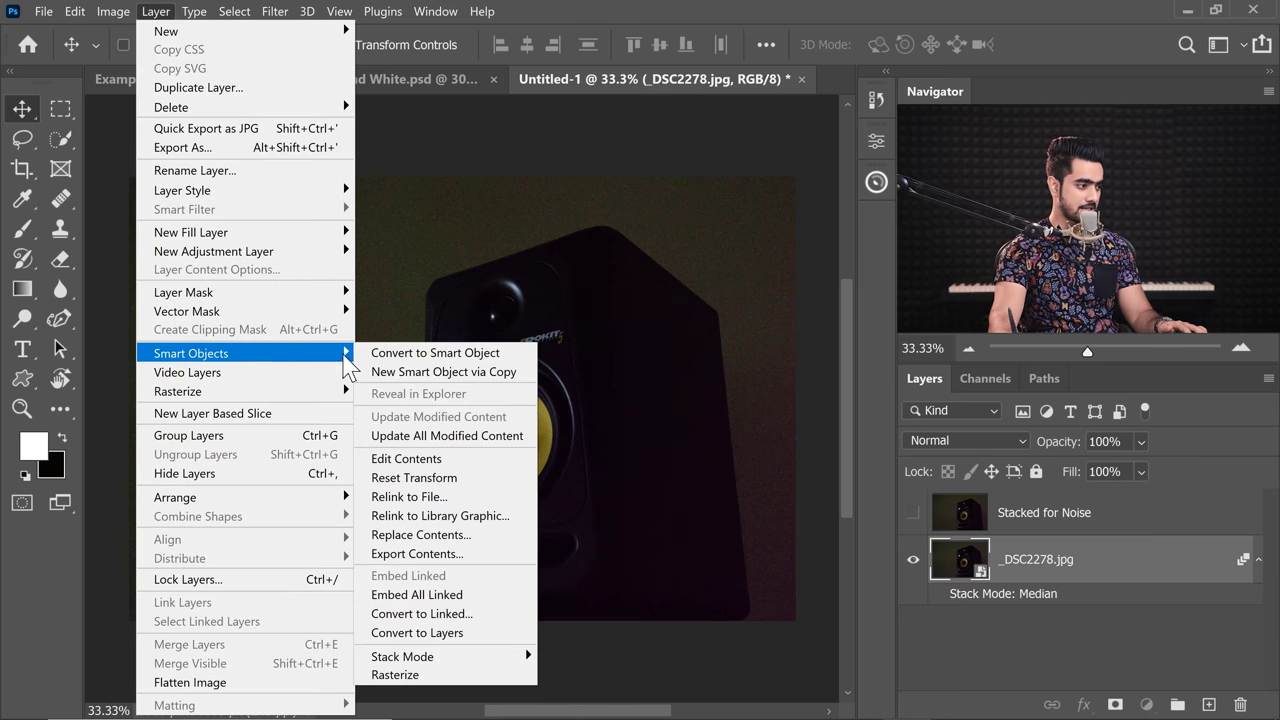
mouse_move(402, 656)
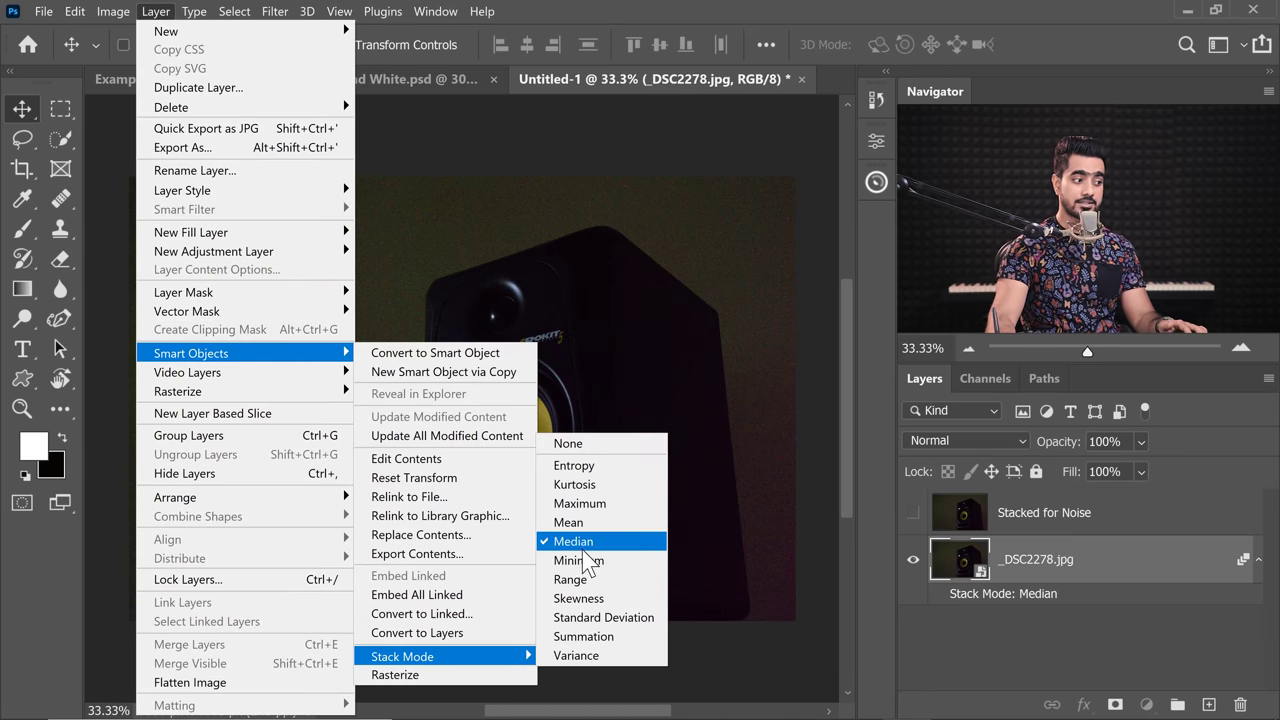
click(598, 524)
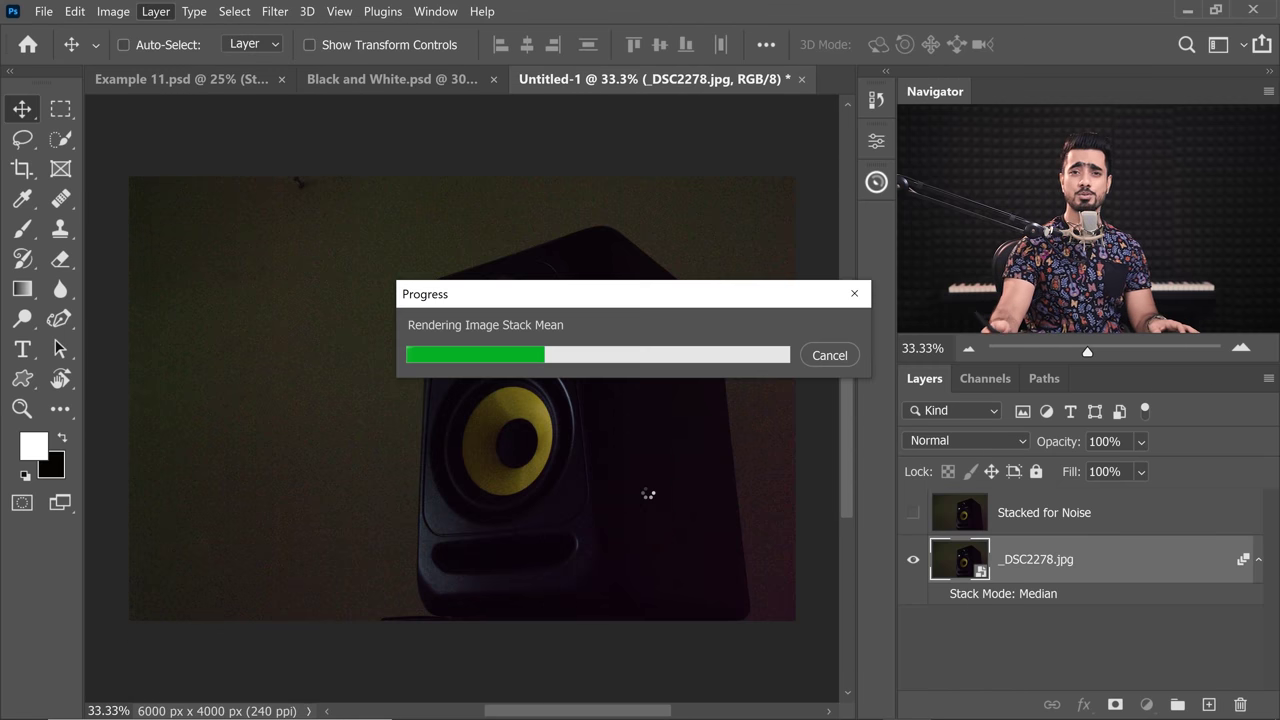
right_click(536, 132)
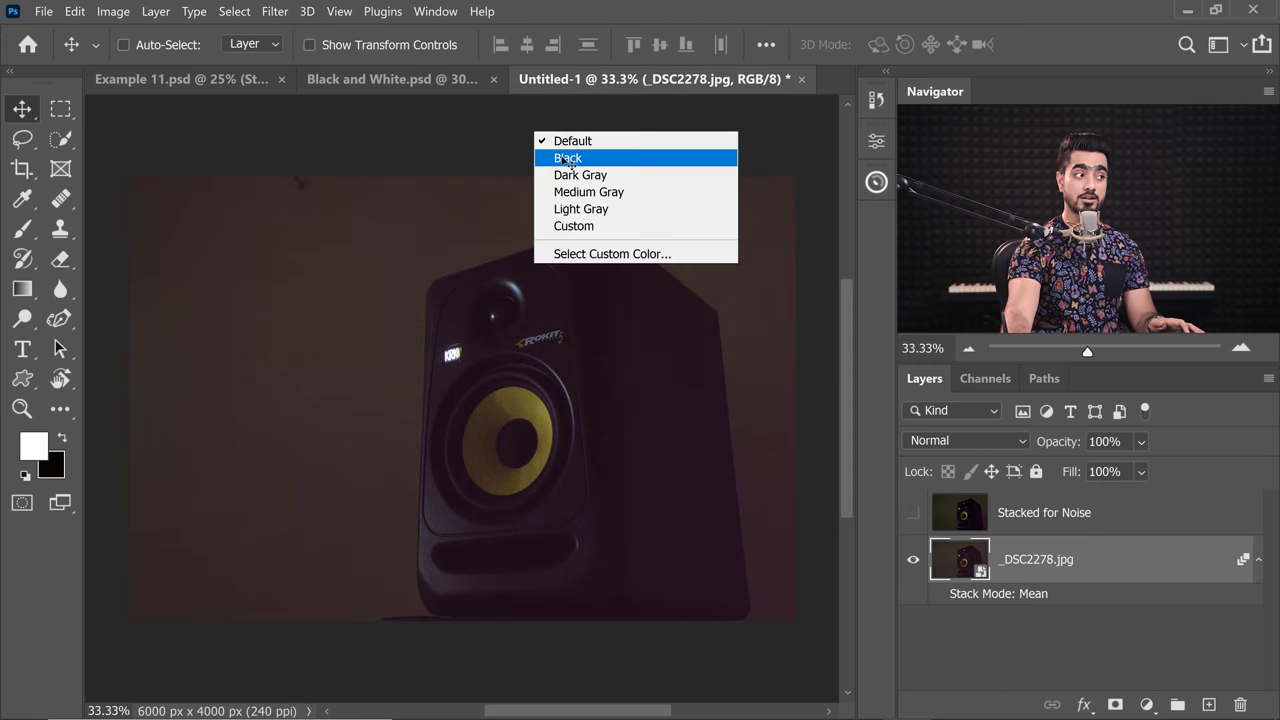
click(563, 157)
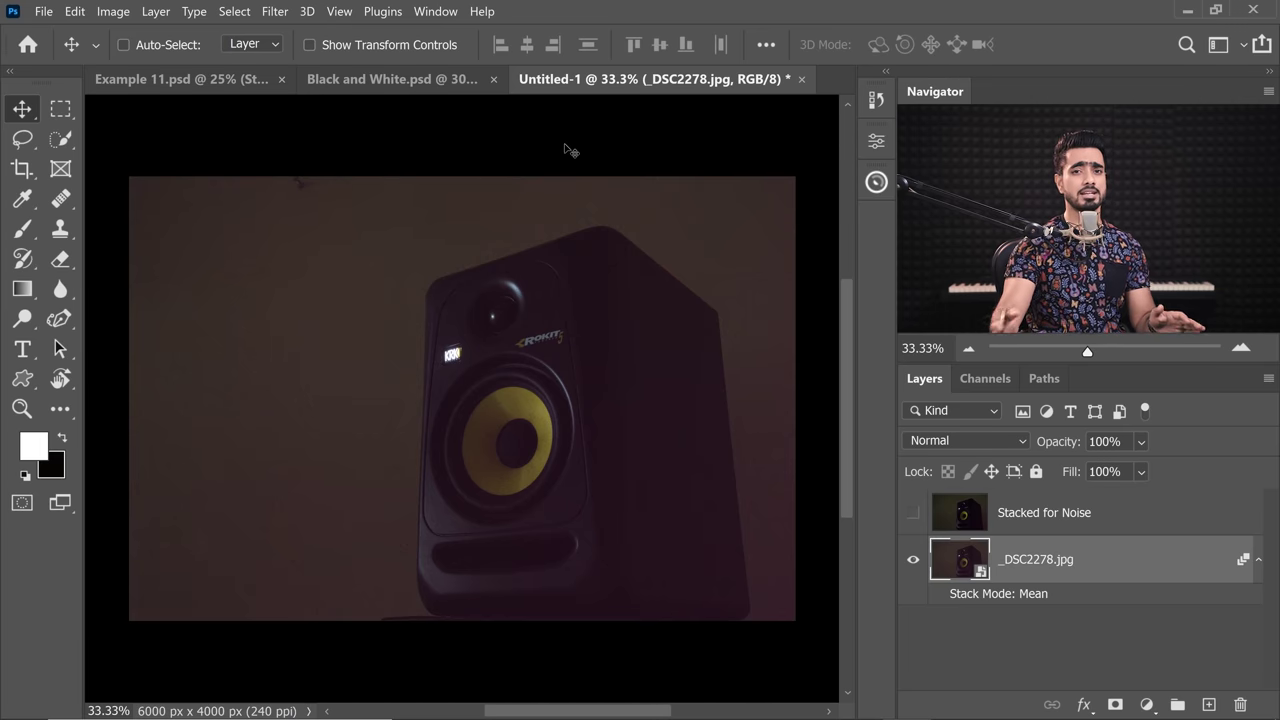
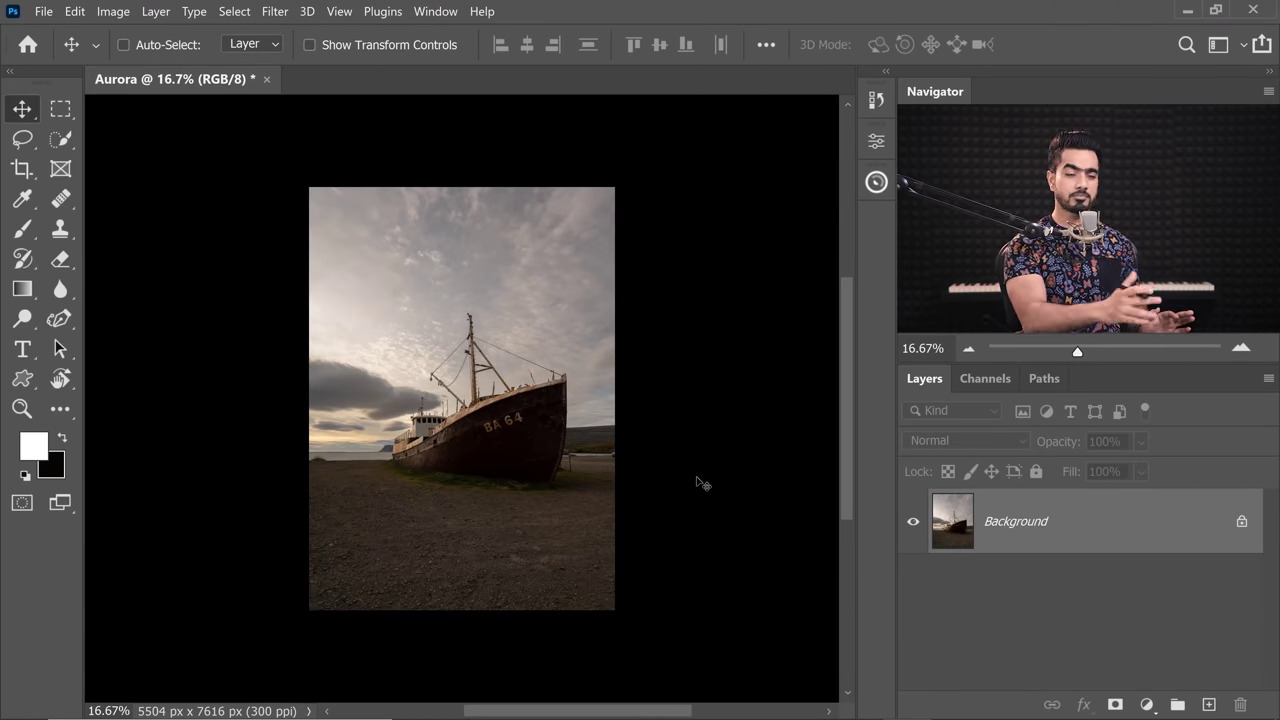
Step: Apply the Pro Panel's Day to Night filter to darken the ship photo to dusk
click(880, 183)
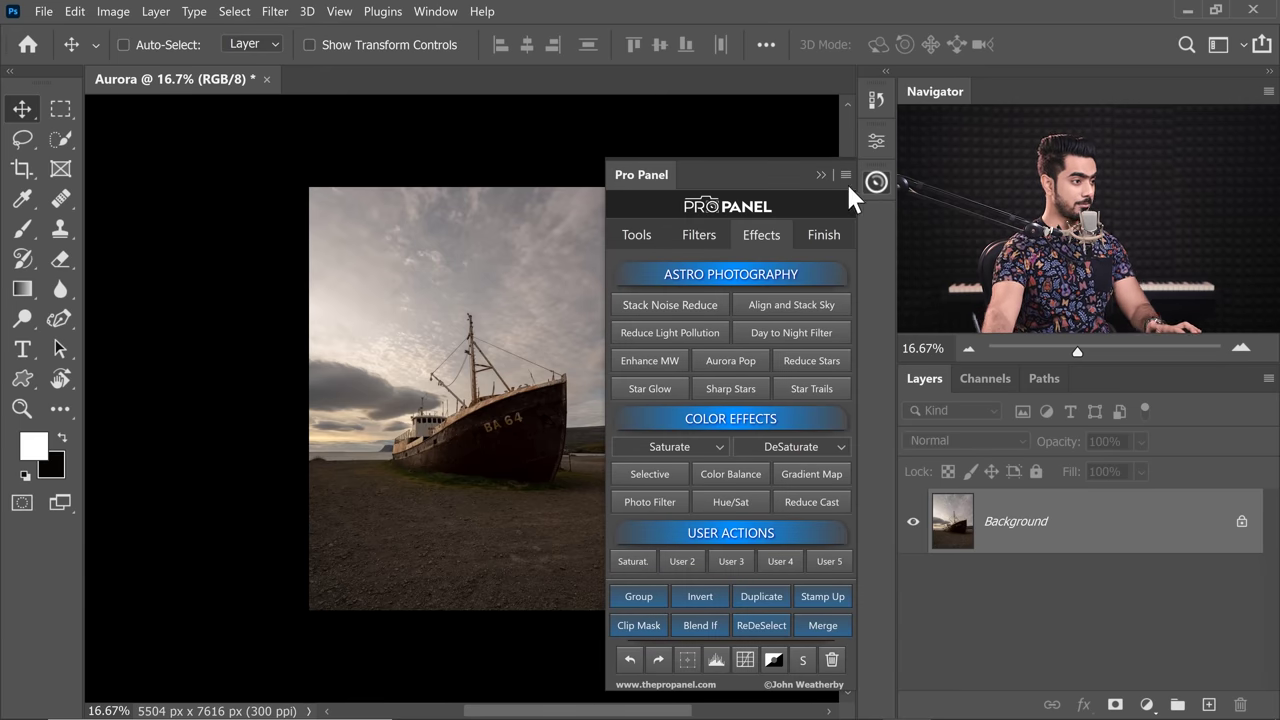
click(808, 340)
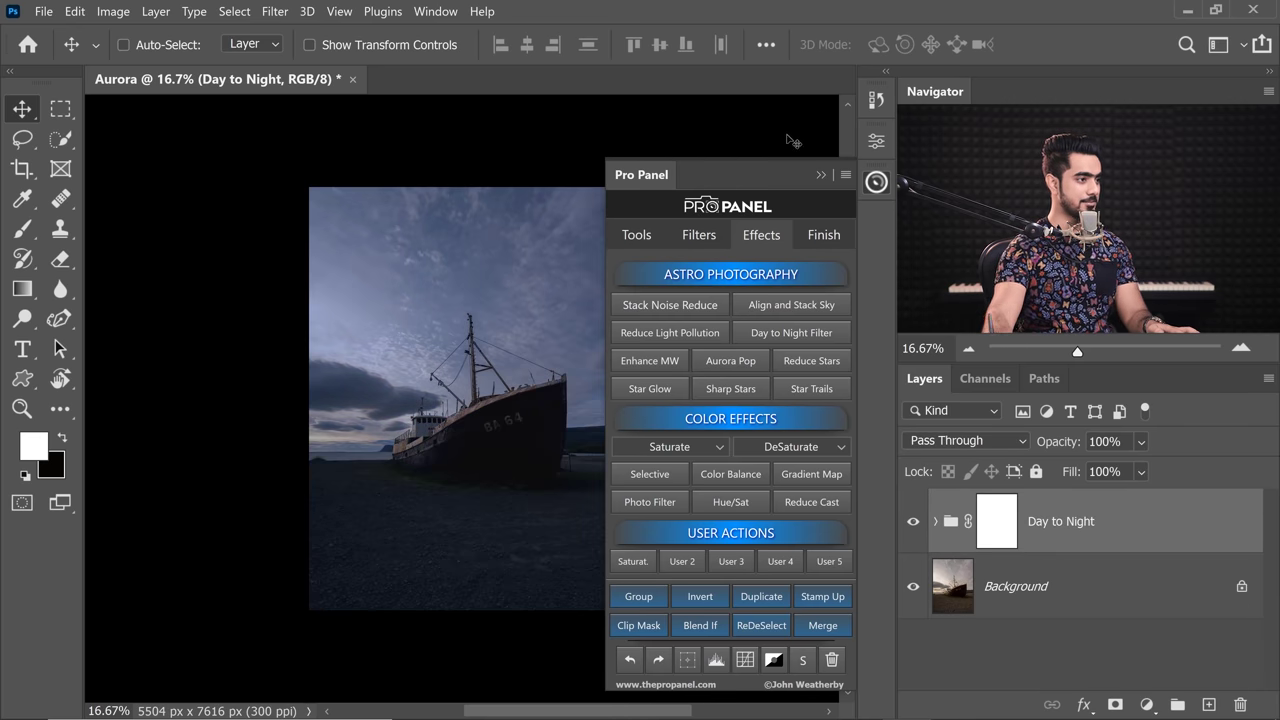
click(821, 175)
key(ctrl+0)
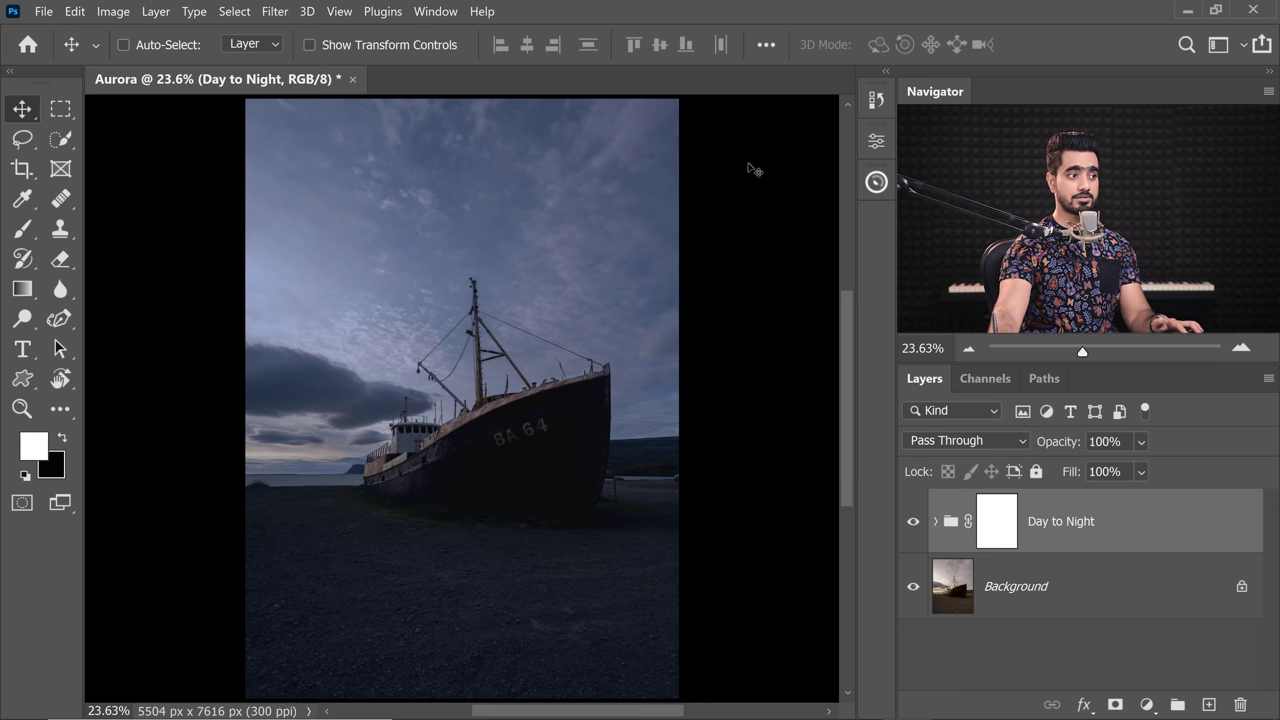
Step: Stamp all visible layers into a merged Layer 1 with the Pro Panel's Stamp Up
click(876, 184)
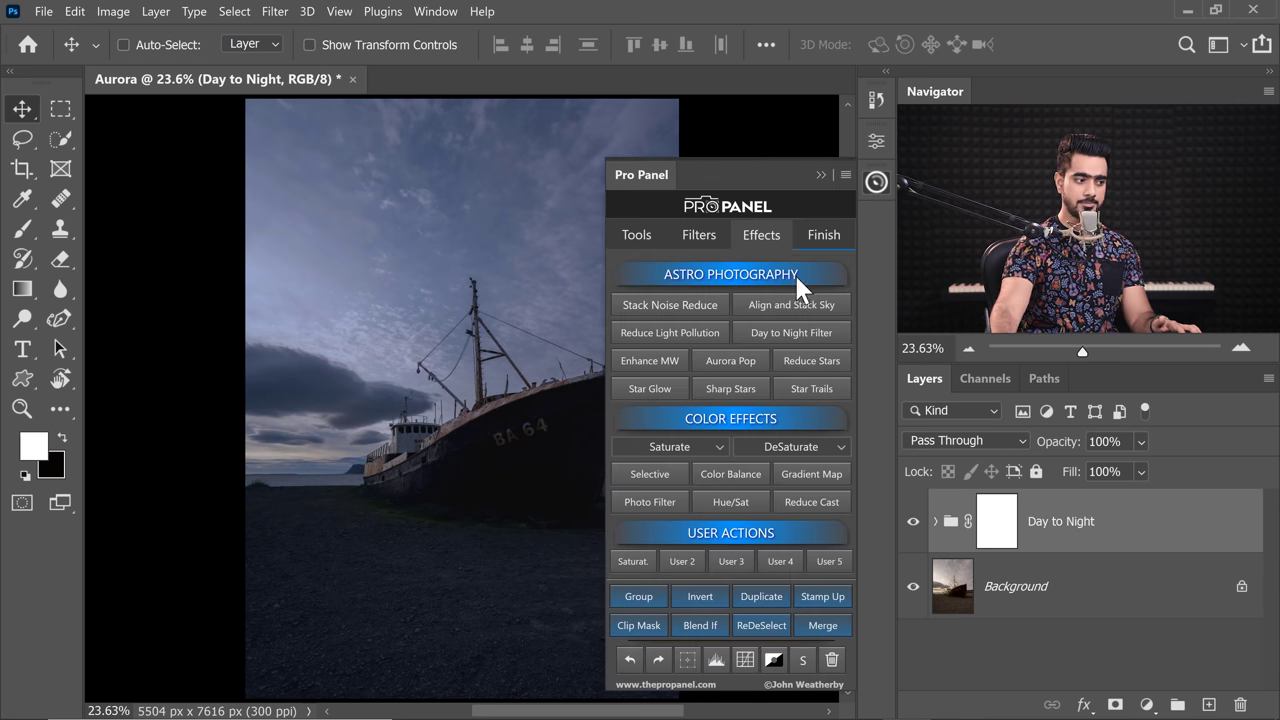
click(824, 598)
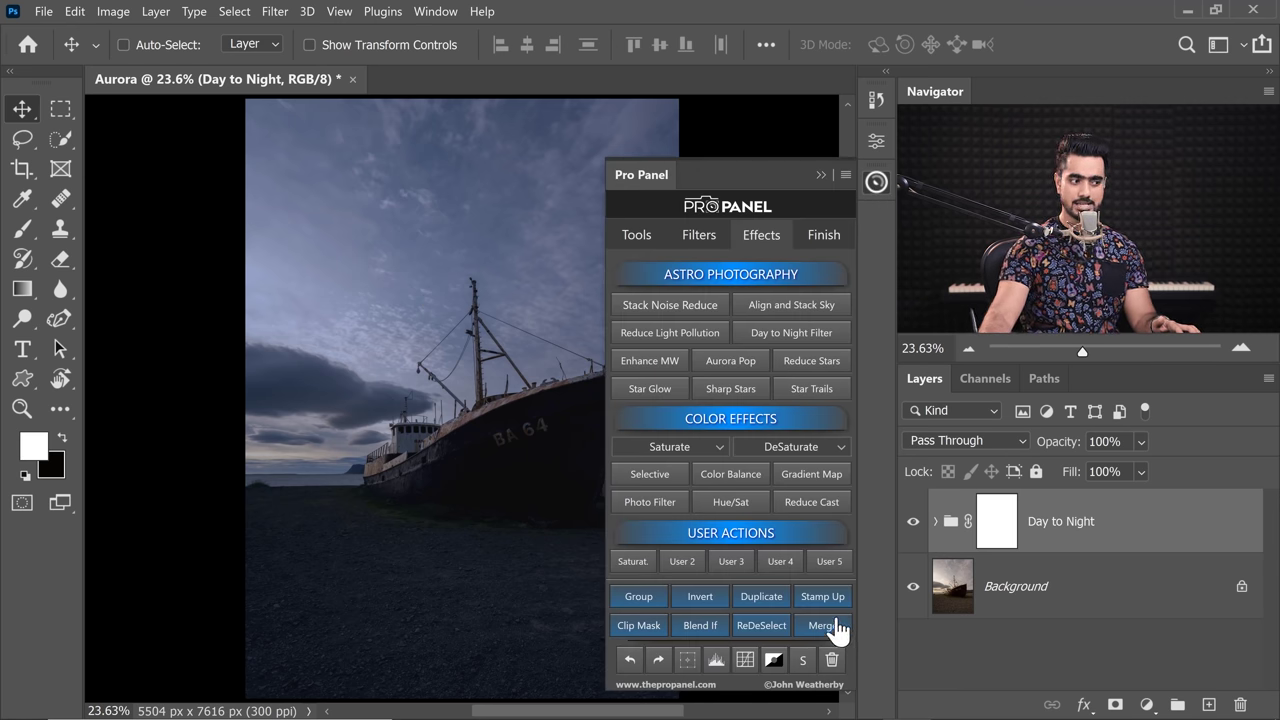
click(821, 175)
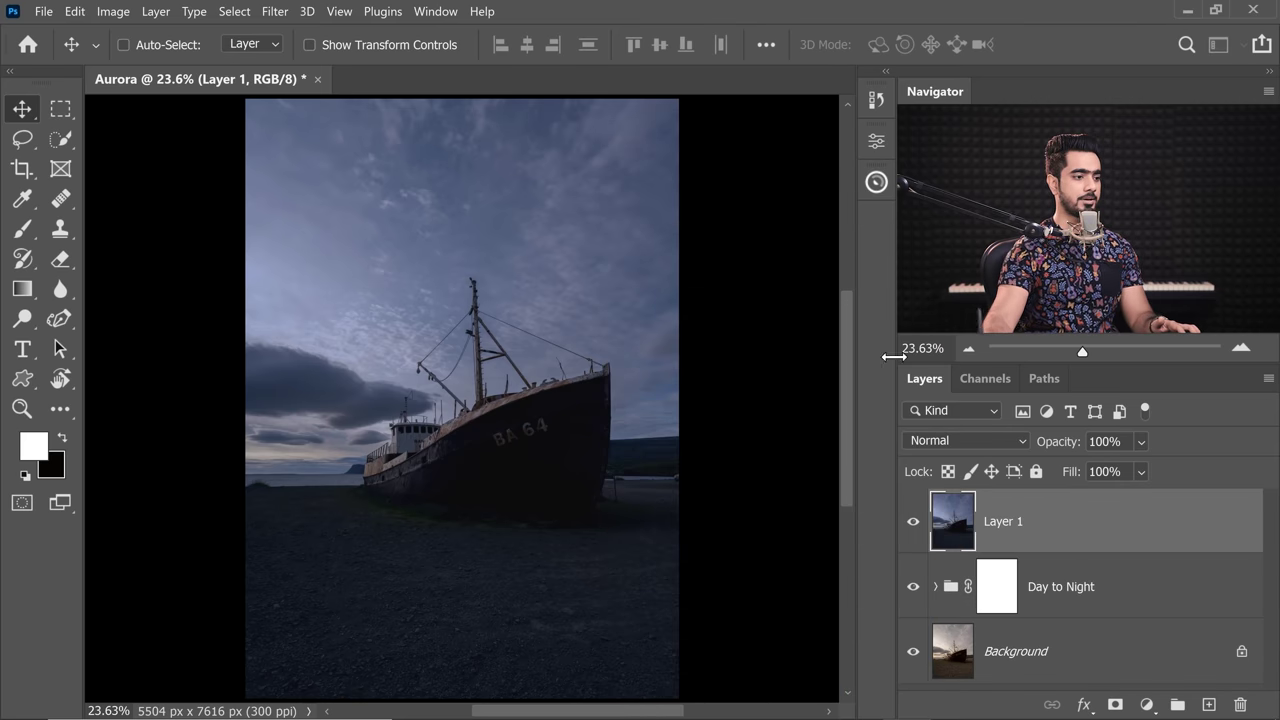
Step: Start Sky Replacement and import the aurora image as a new sky named Aurora
click(76, 12)
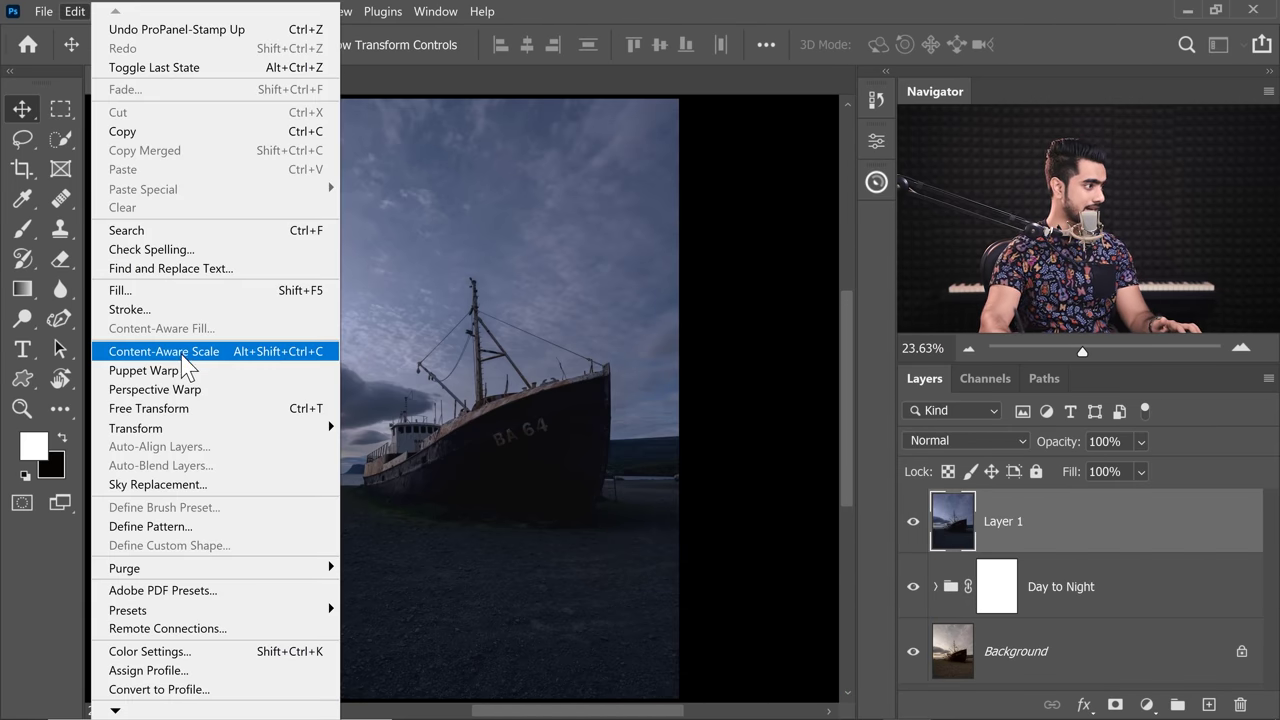
click(172, 484)
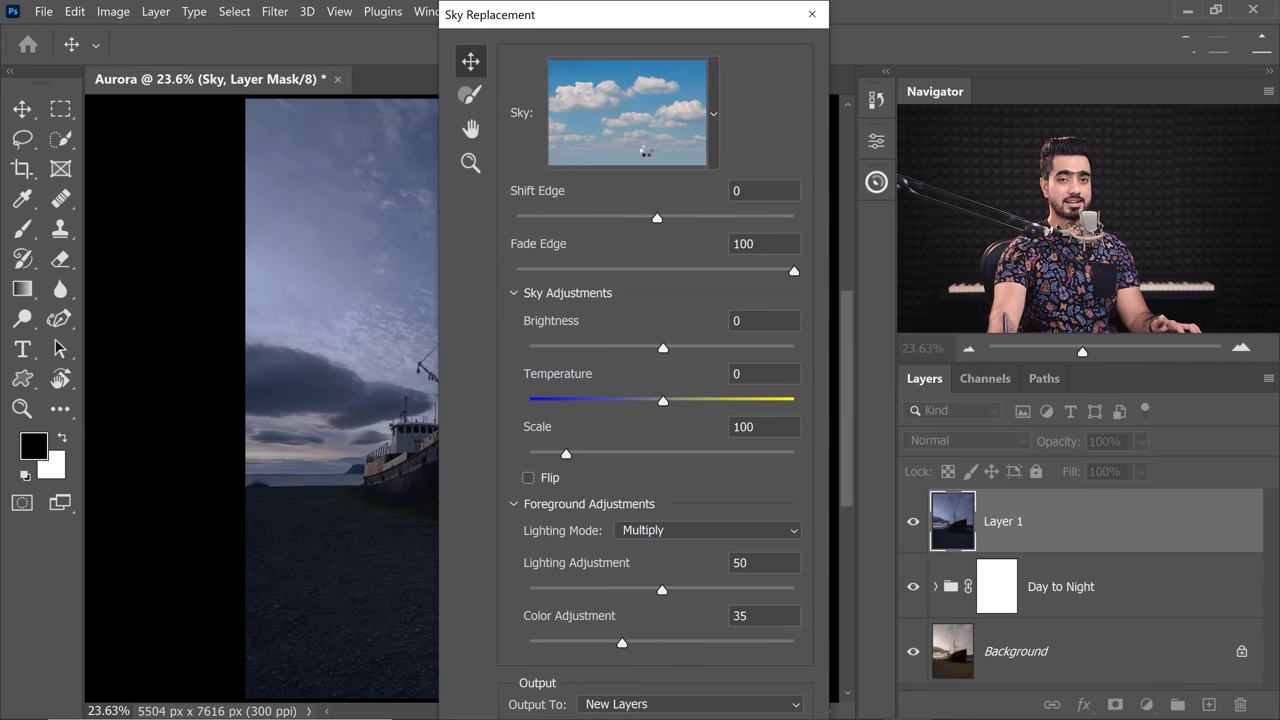
click(713, 115)
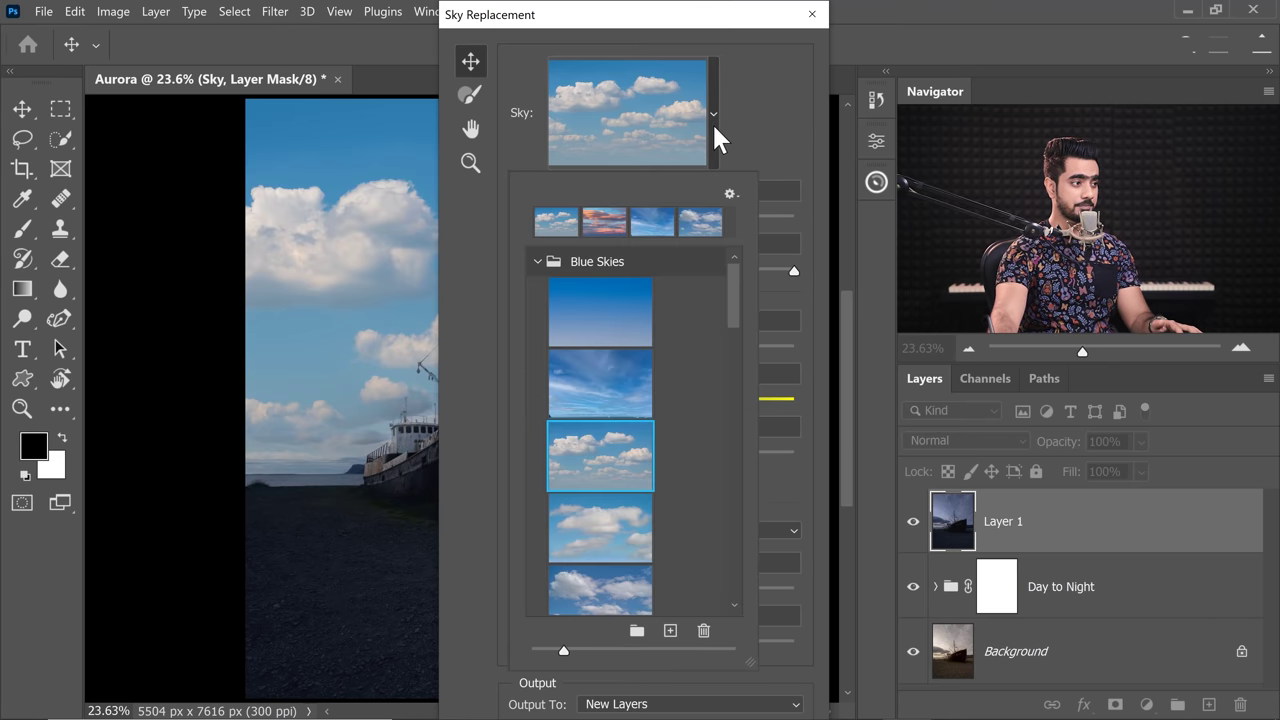
click(670, 630)
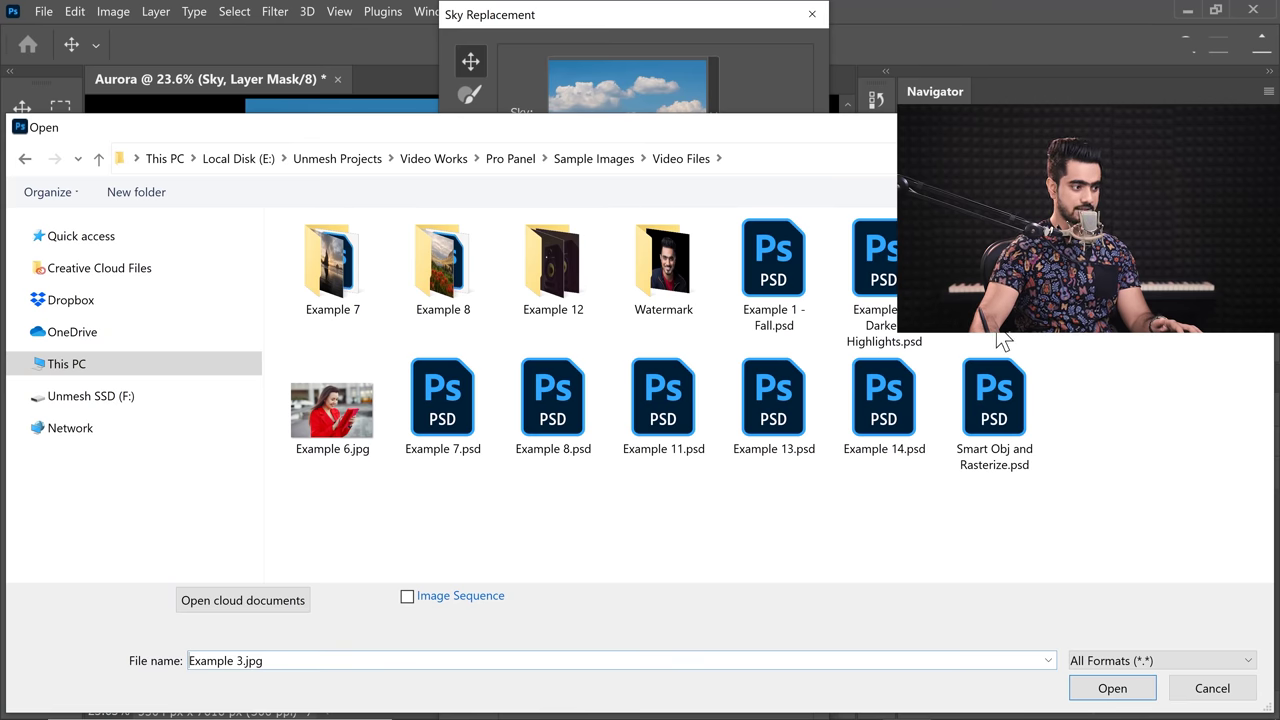
click(1120, 690)
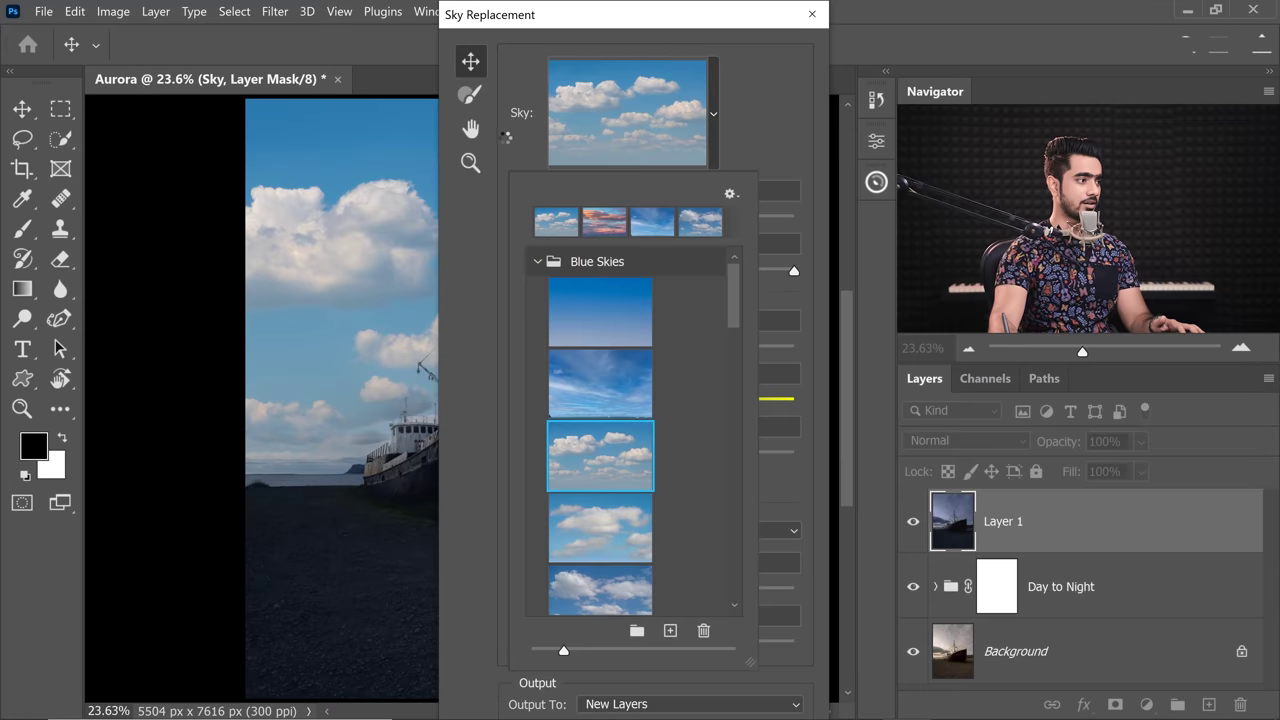
text(Aurora)
key(Return)
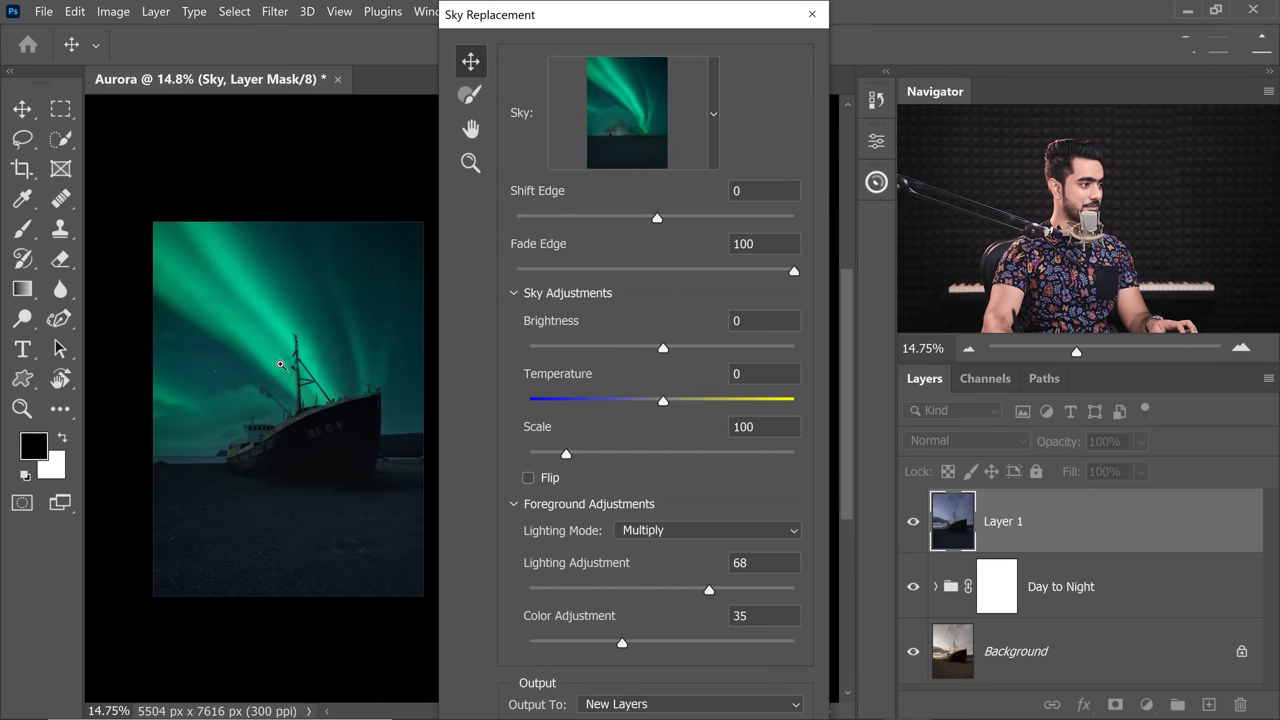
Step: Set Lighting Adjustment to 89 and Color Adjustment to about 73, then apply
scroll(300, 390, up, 1)
drag(709, 589, 800, 589)
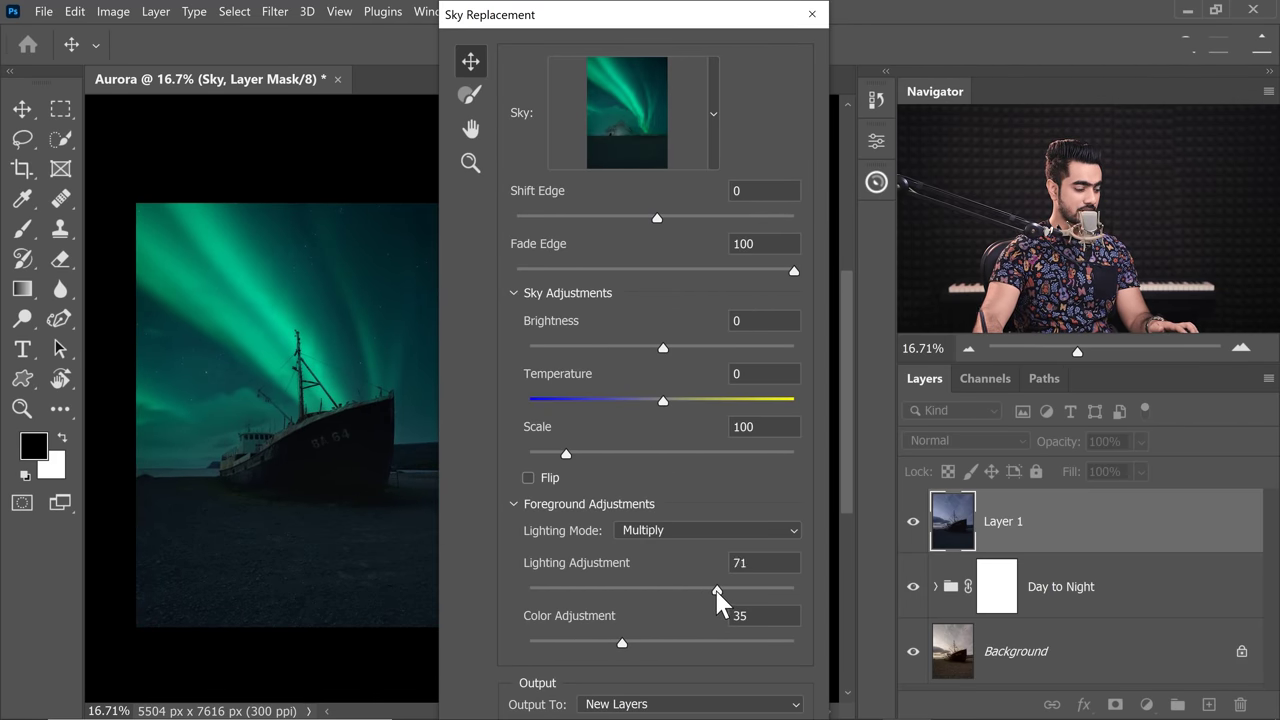
click(766, 589)
drag(622, 643, 866, 641)
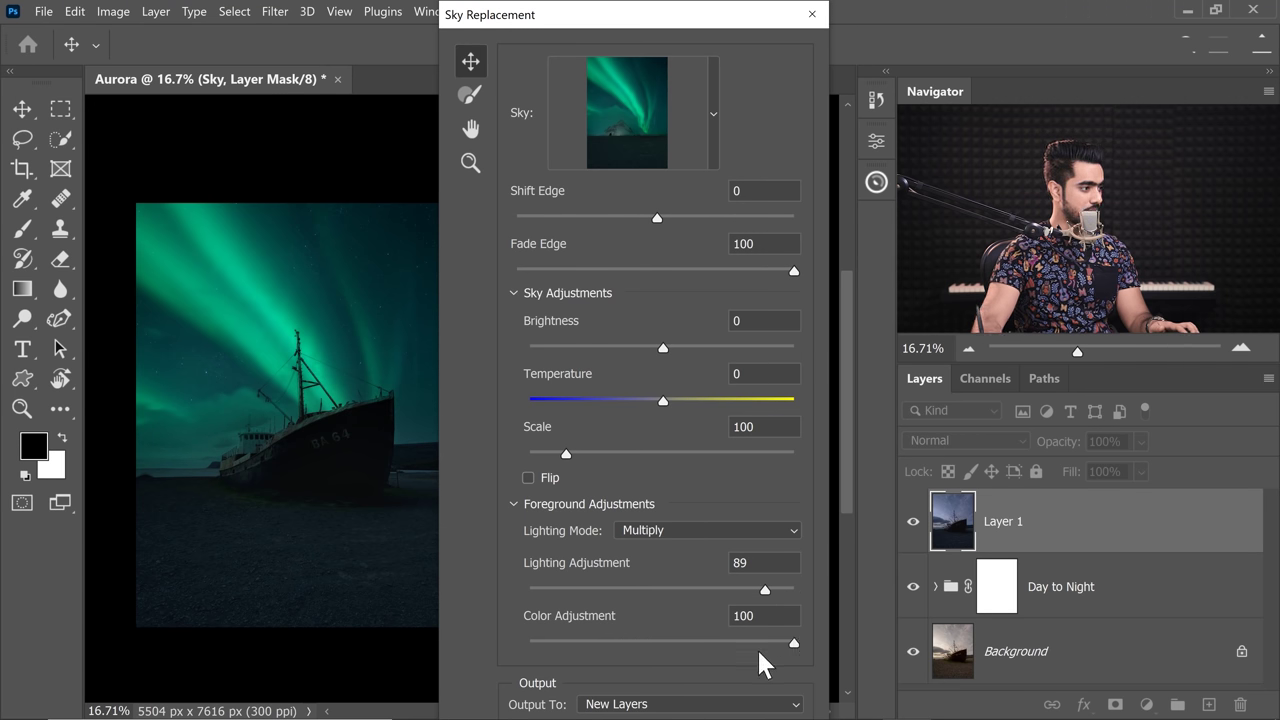
mouse_move(750, 645)
mouse_down()
mouse_move(720, 643)
mouse_move(730, 650)
mouse_up()
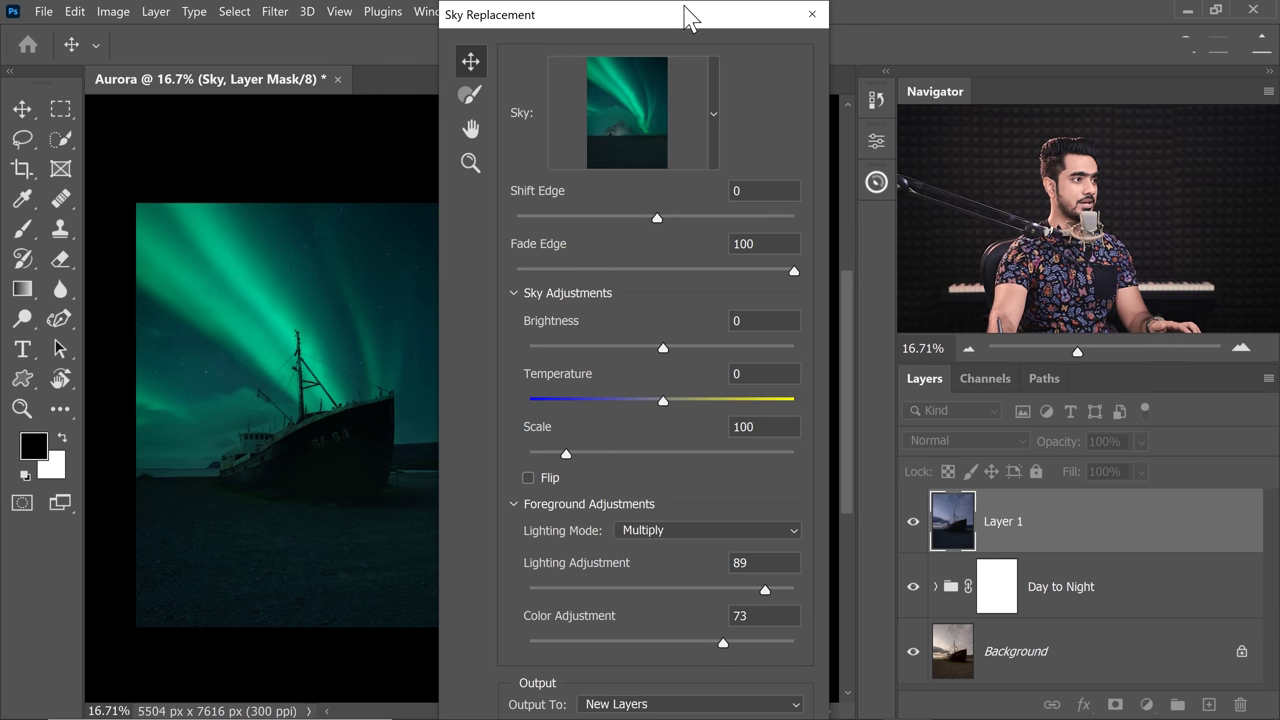
key(Return)
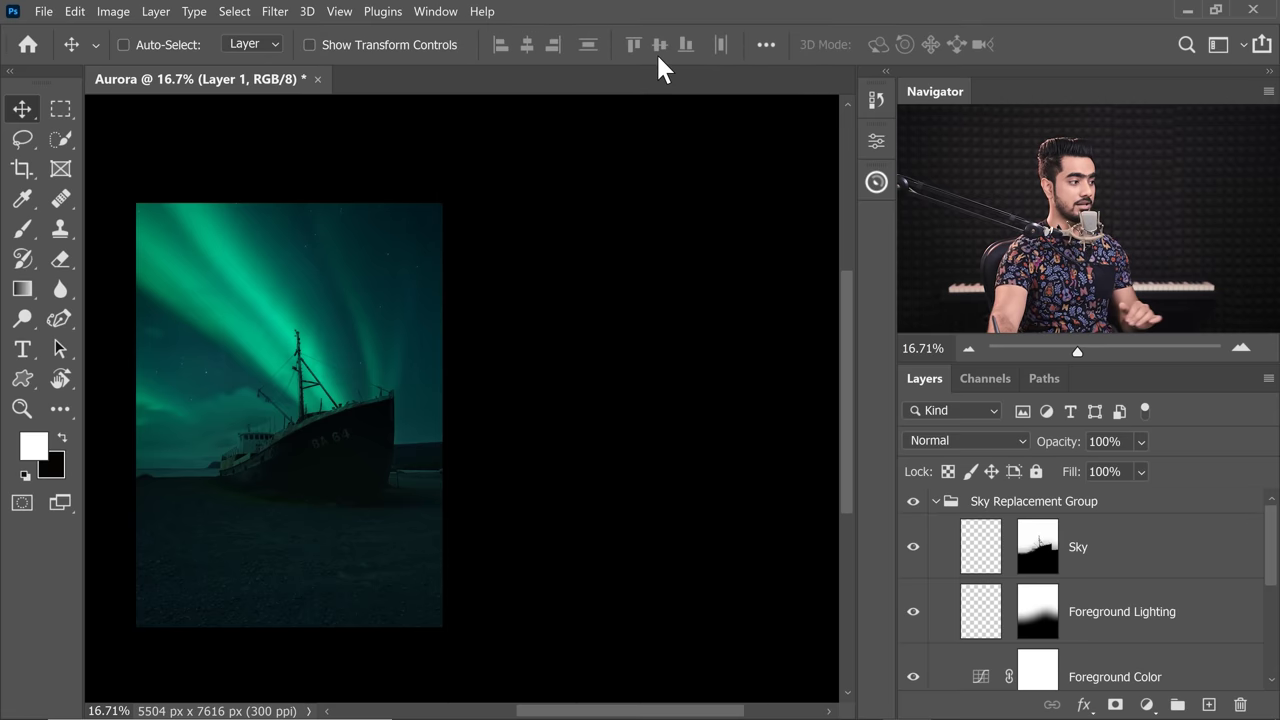
Step: Collapse the Sky Replacement Group and apply the Aurora Pop effect above it
key(ctrl+plus)
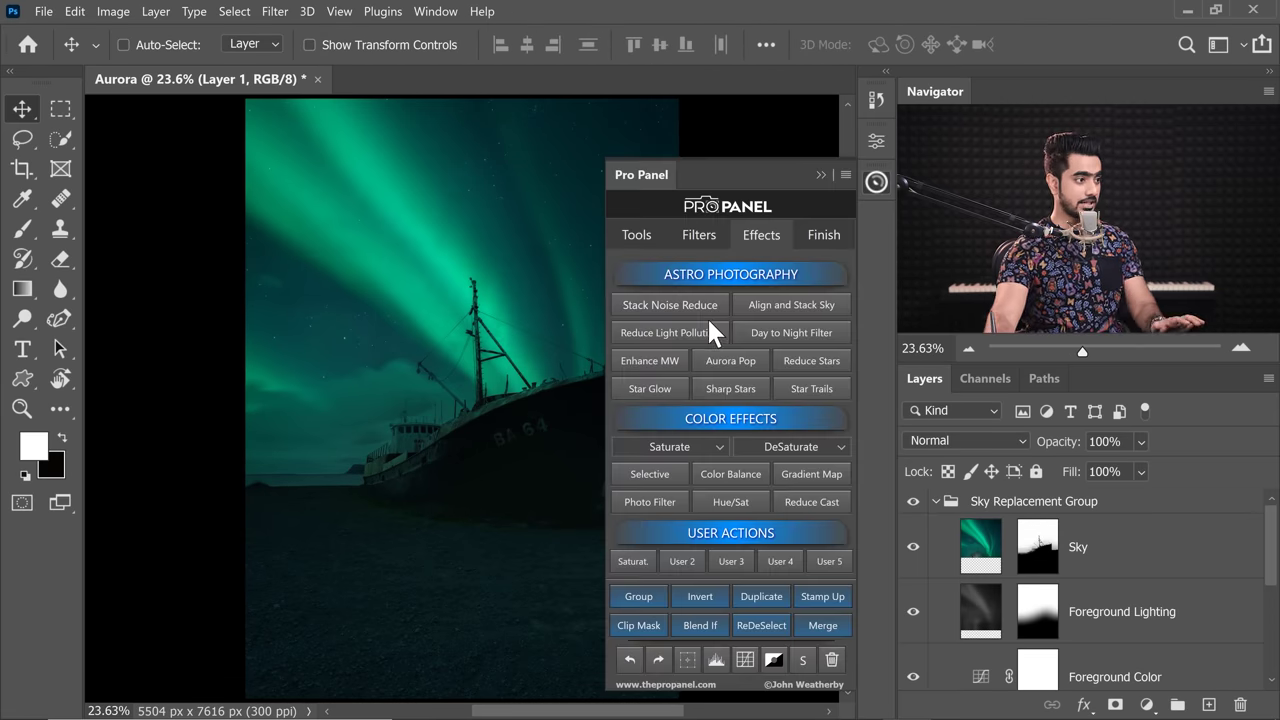
click(944, 501)
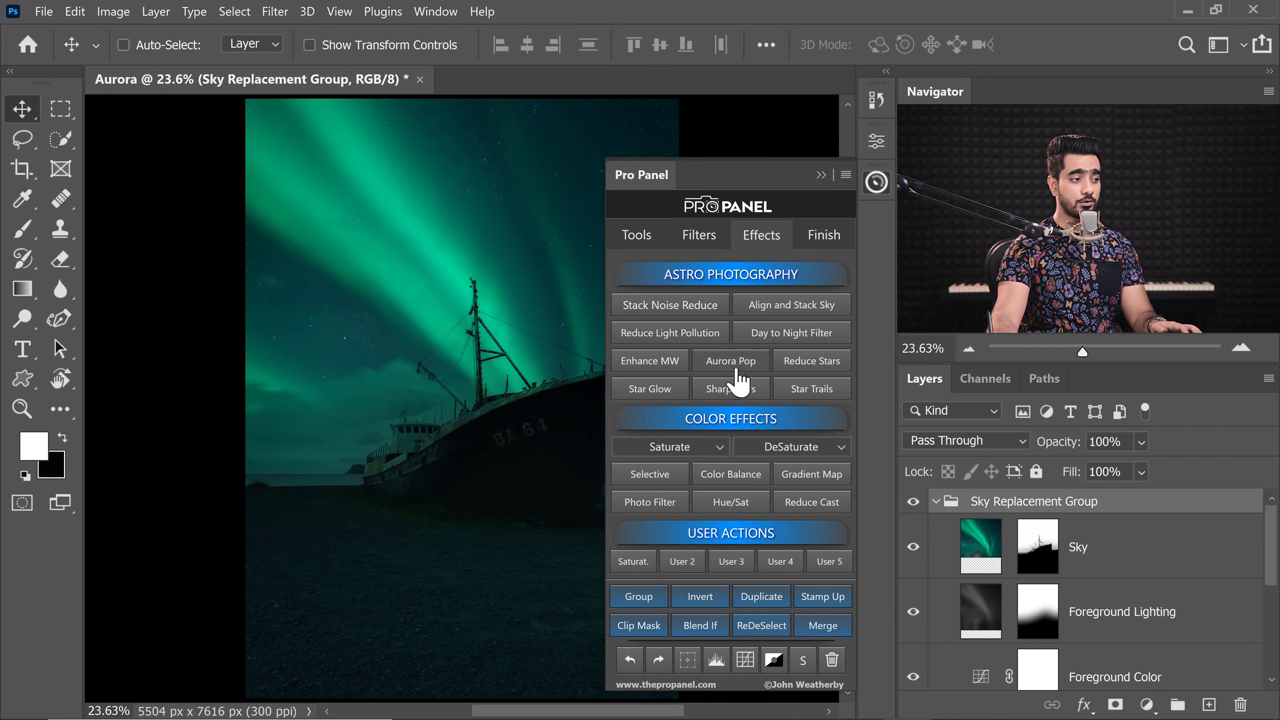
click(936, 502)
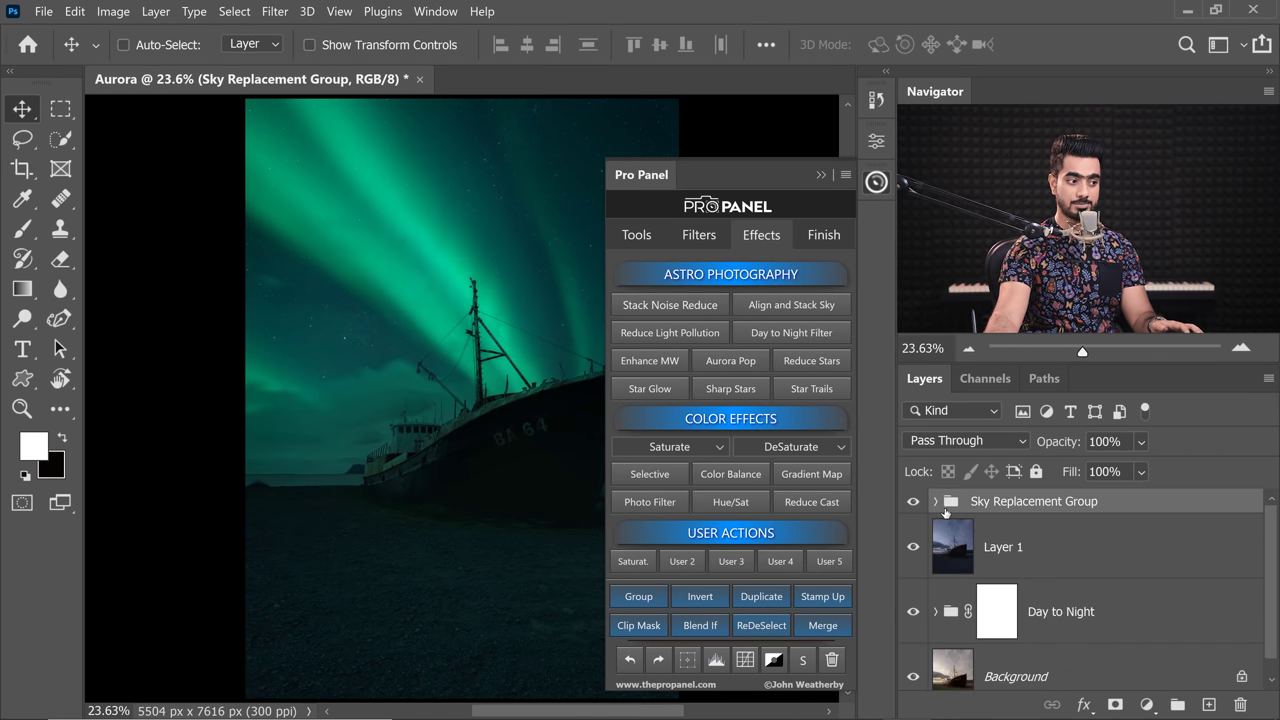
click(739, 366)
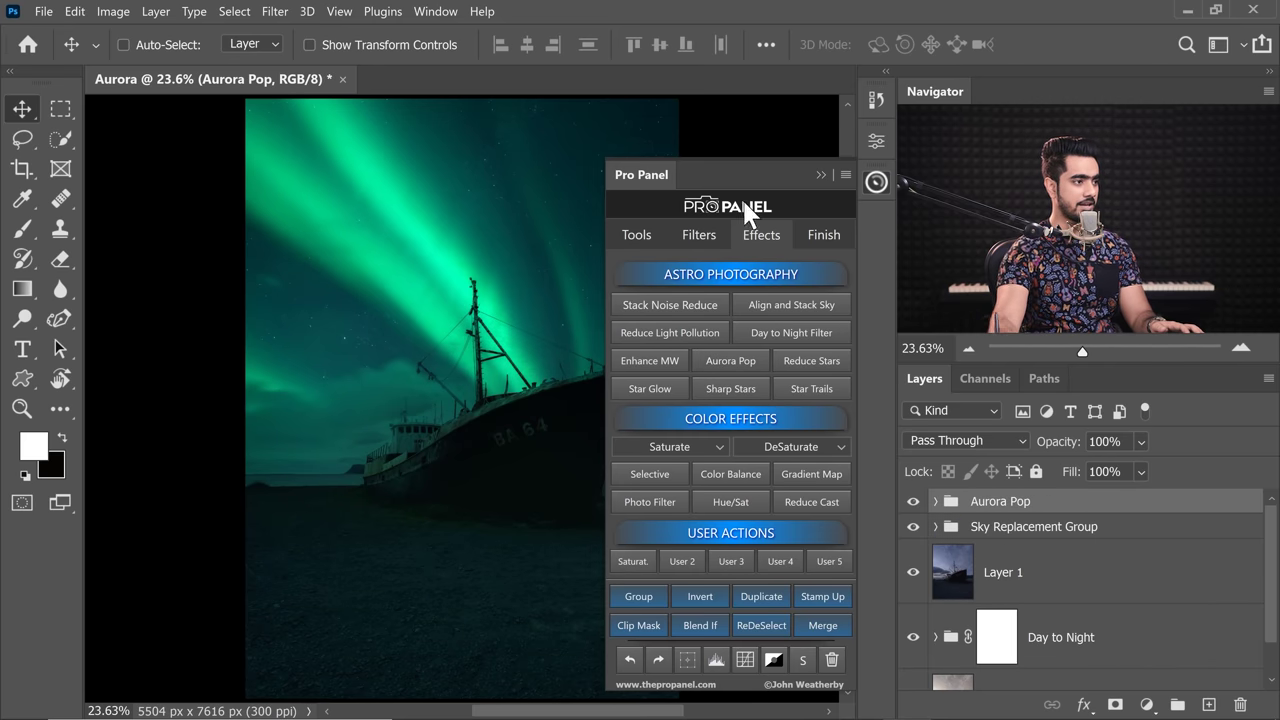
click(819, 174)
Step: Toggle the Aurora Pop group off and on to compare, then fit the image on screen
scroll(465, 250, up, 5)
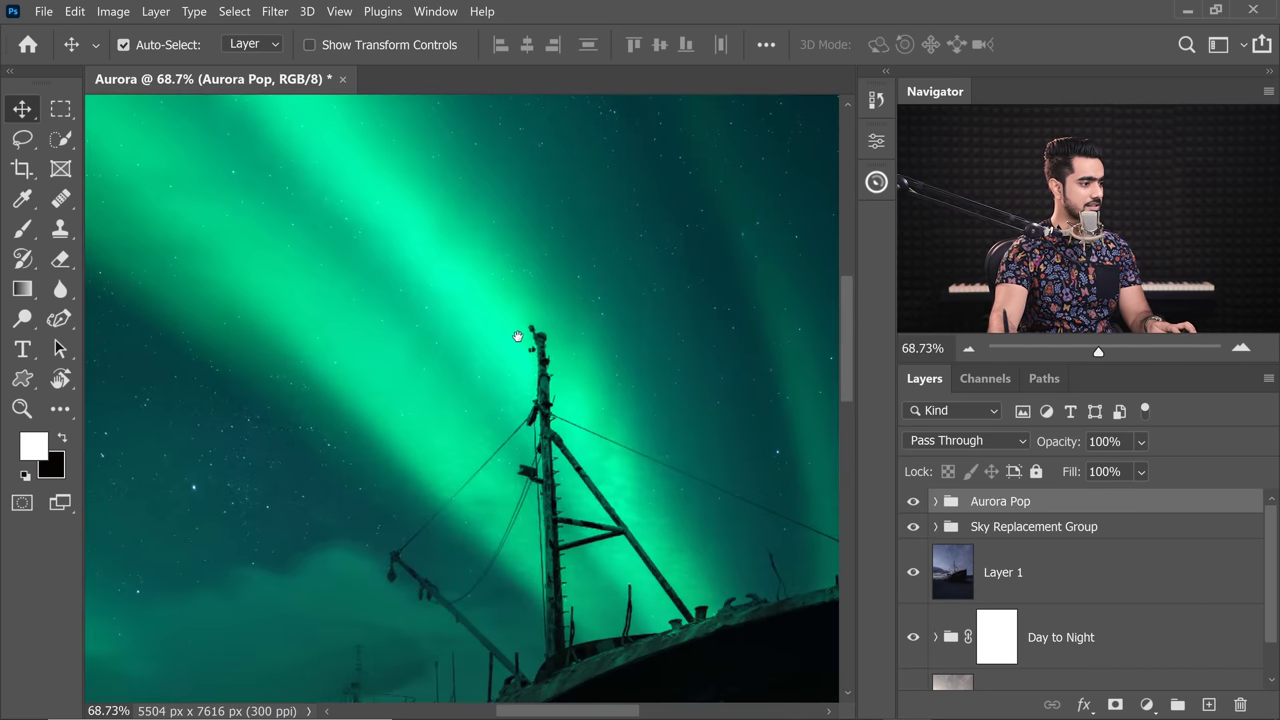
scroll(517, 336, up, 3)
scroll(517, 336, left, 3)
click(913, 502)
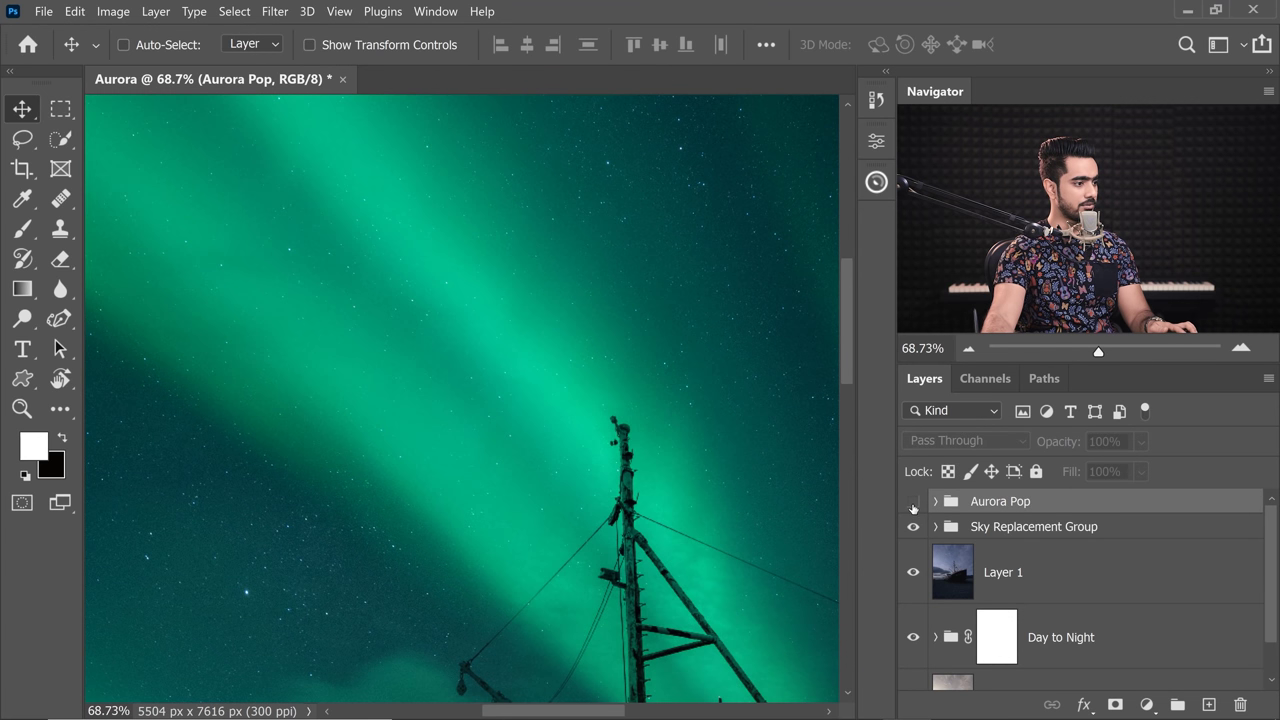
click(913, 502)
key(ctrl+1)
key(ctrl+0)
text(75)
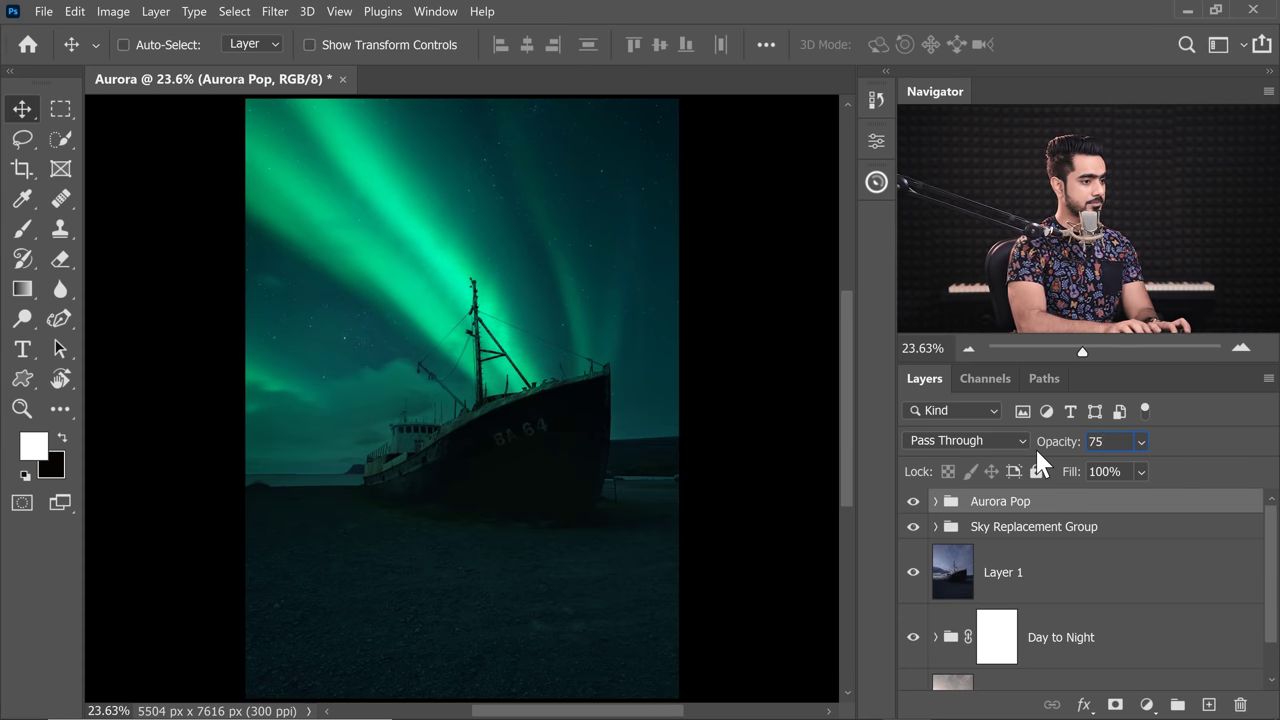
Step: Add a brightening Curves 3 adjustment and invert its mask to hide the effect
click(1147, 705)
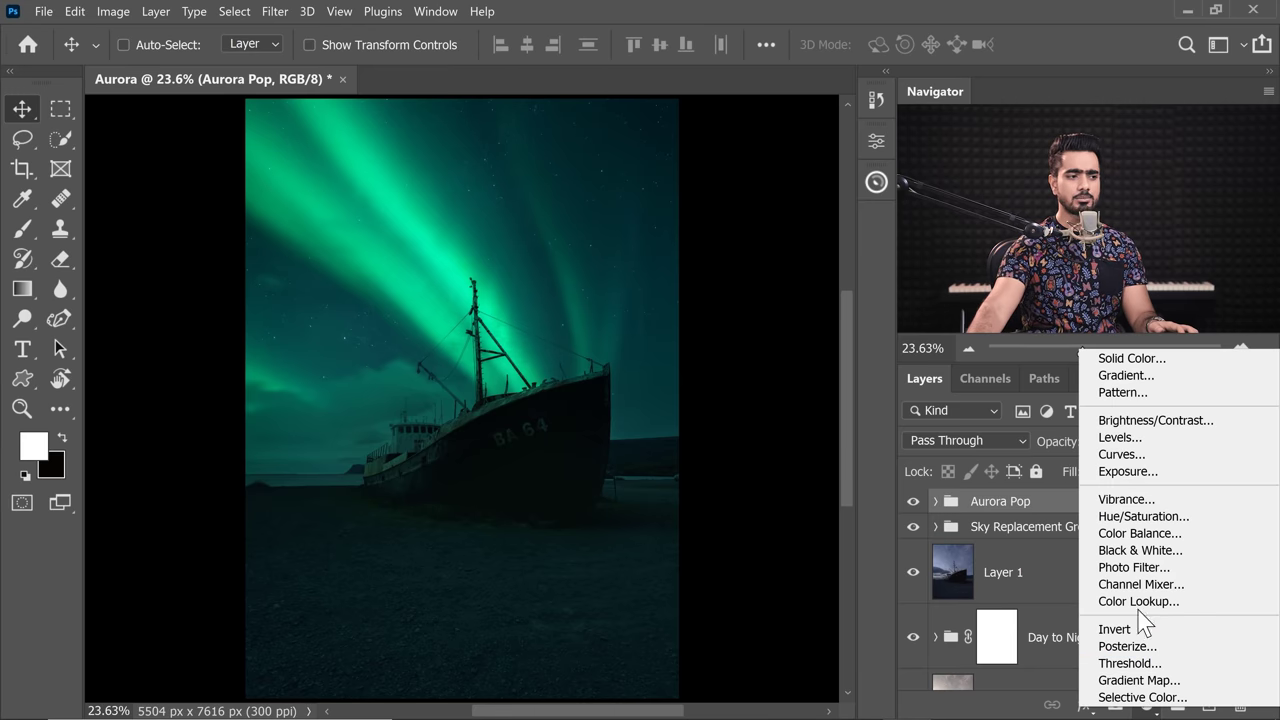
click(1115, 452)
click(738, 309)
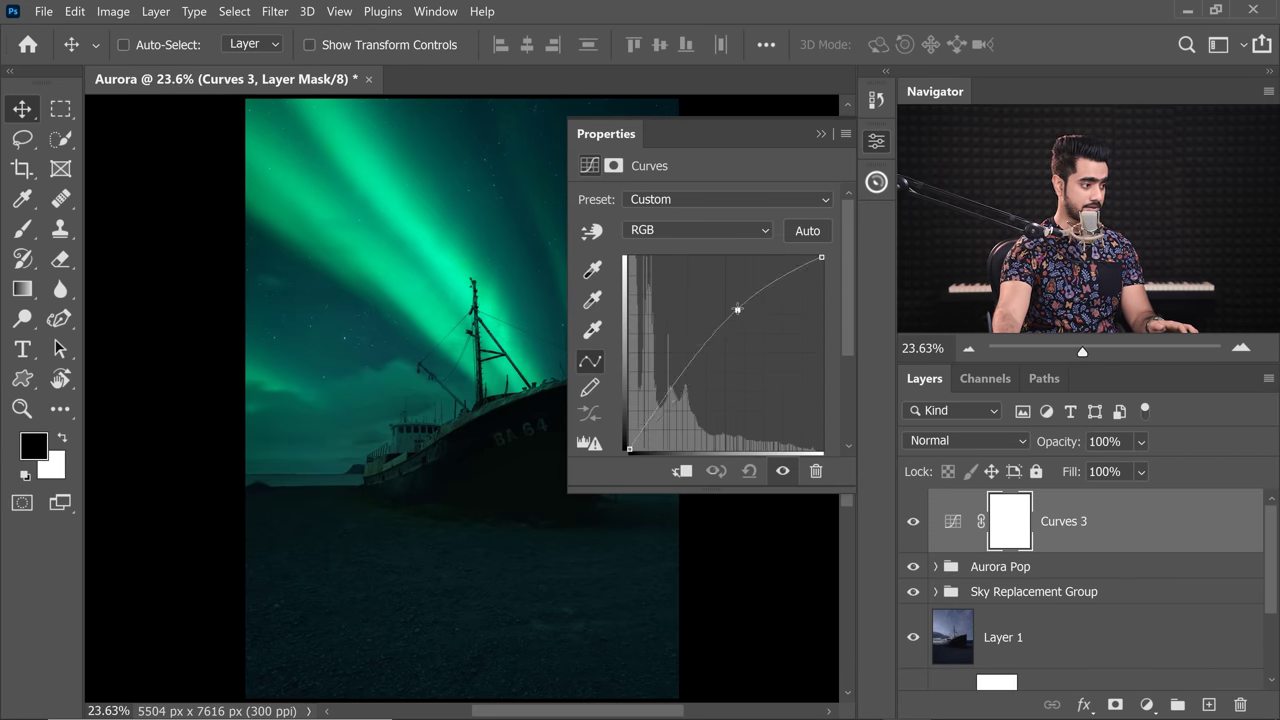
drag(733, 303, 727, 312)
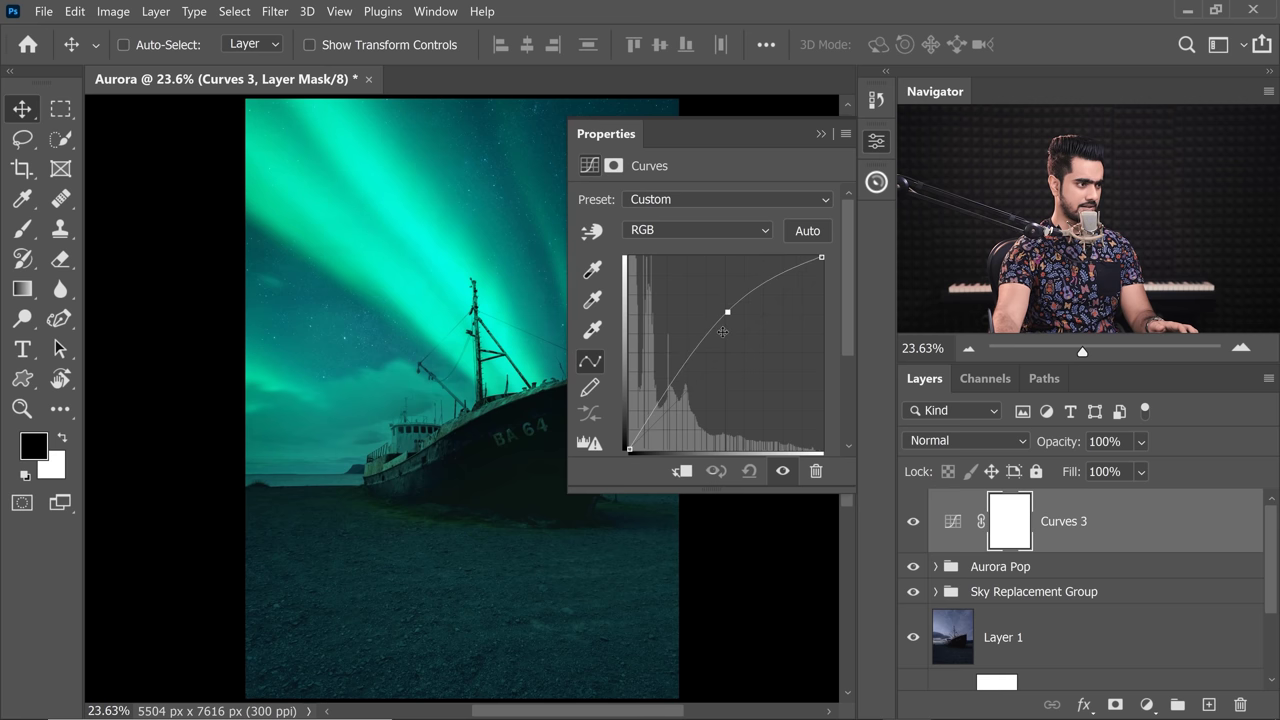
click(676, 383)
click(824, 135)
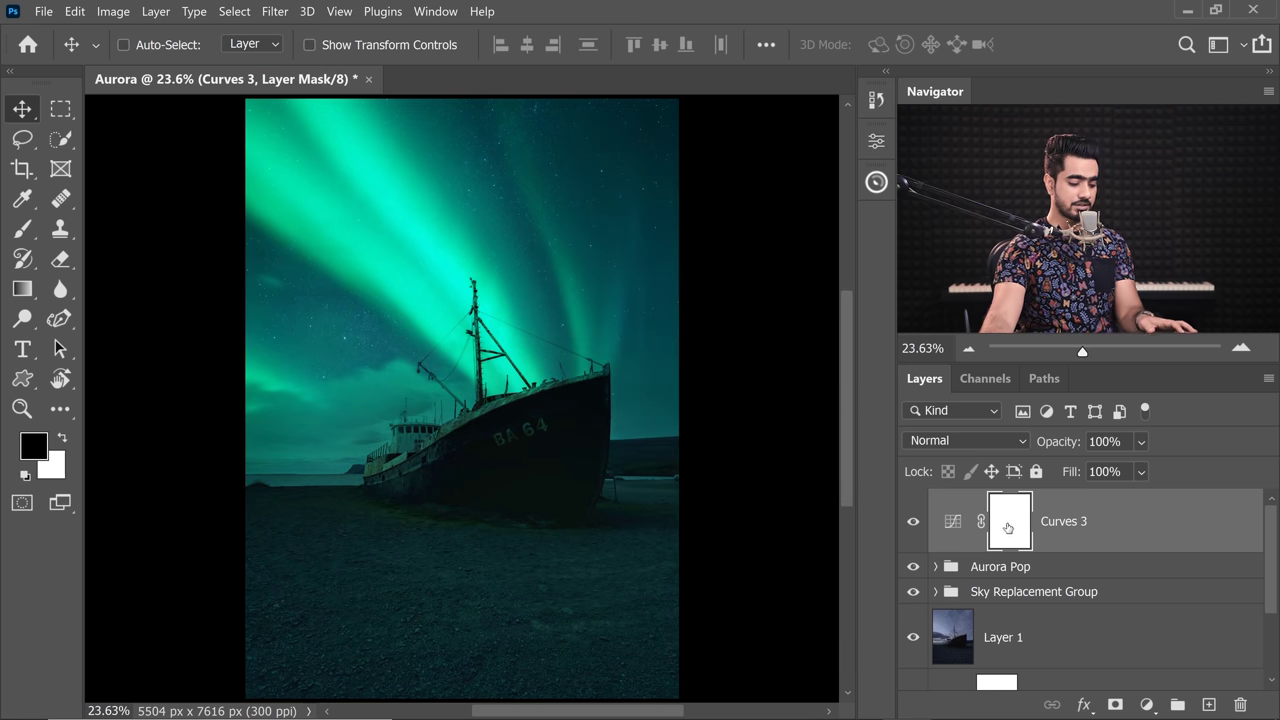
key(ctrl+i)
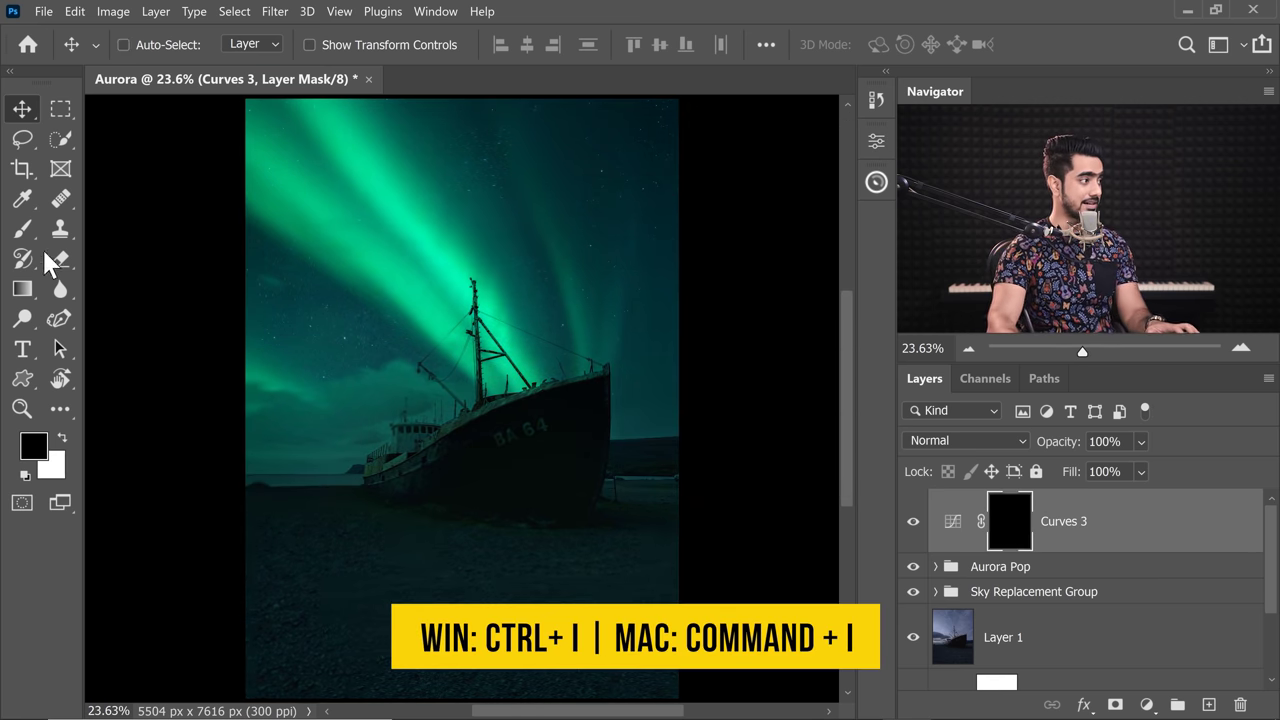
Step: Paint a soft white spot over the ship on the Curves 3 mask with an enlarged brush
click(22, 228)
key(bracketright)
key(bracketright)
key(bracketright)
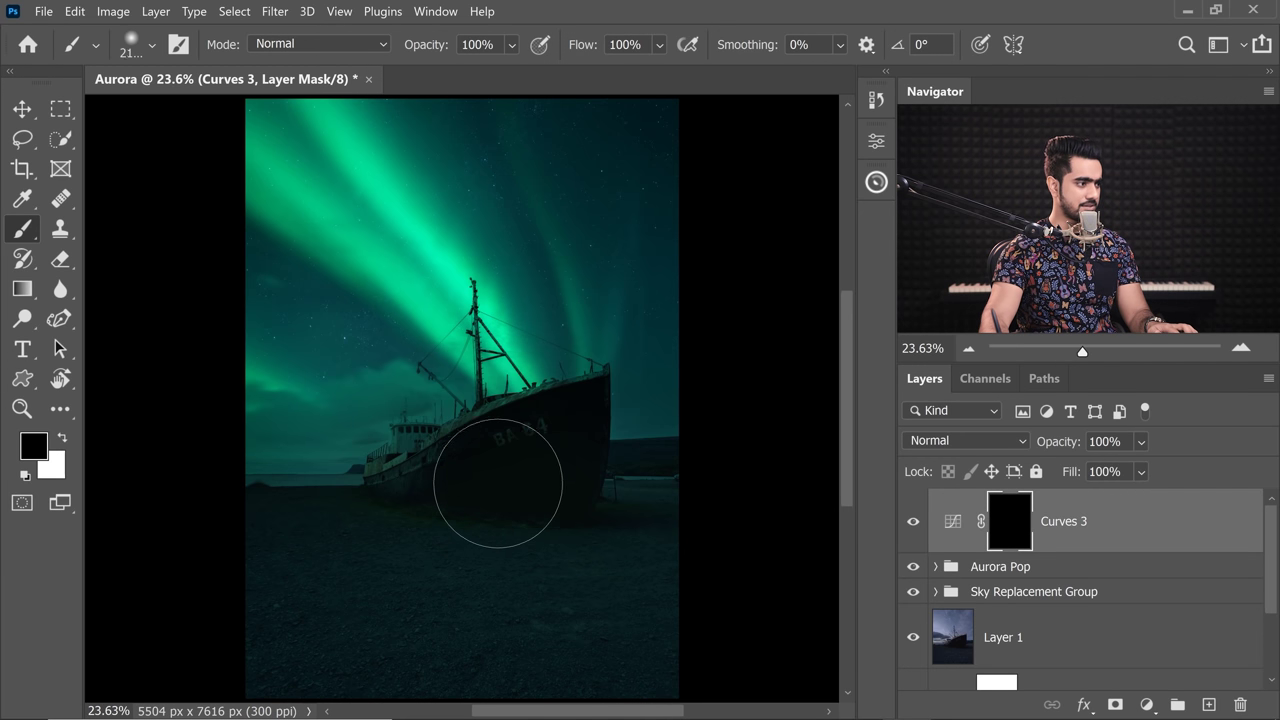
key(bracketright)
key(bracketright)
key(bracketright)
key(x)
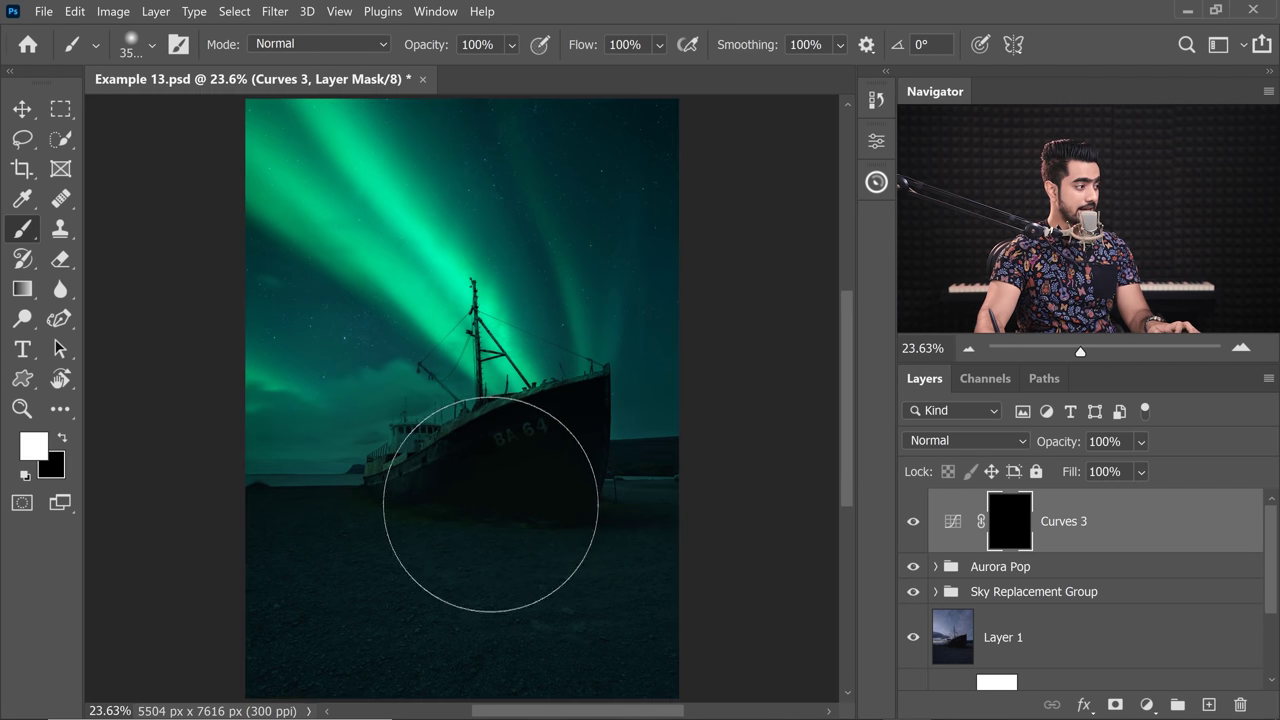
key(bracketright)
key(bracketright)
key(bracketright)
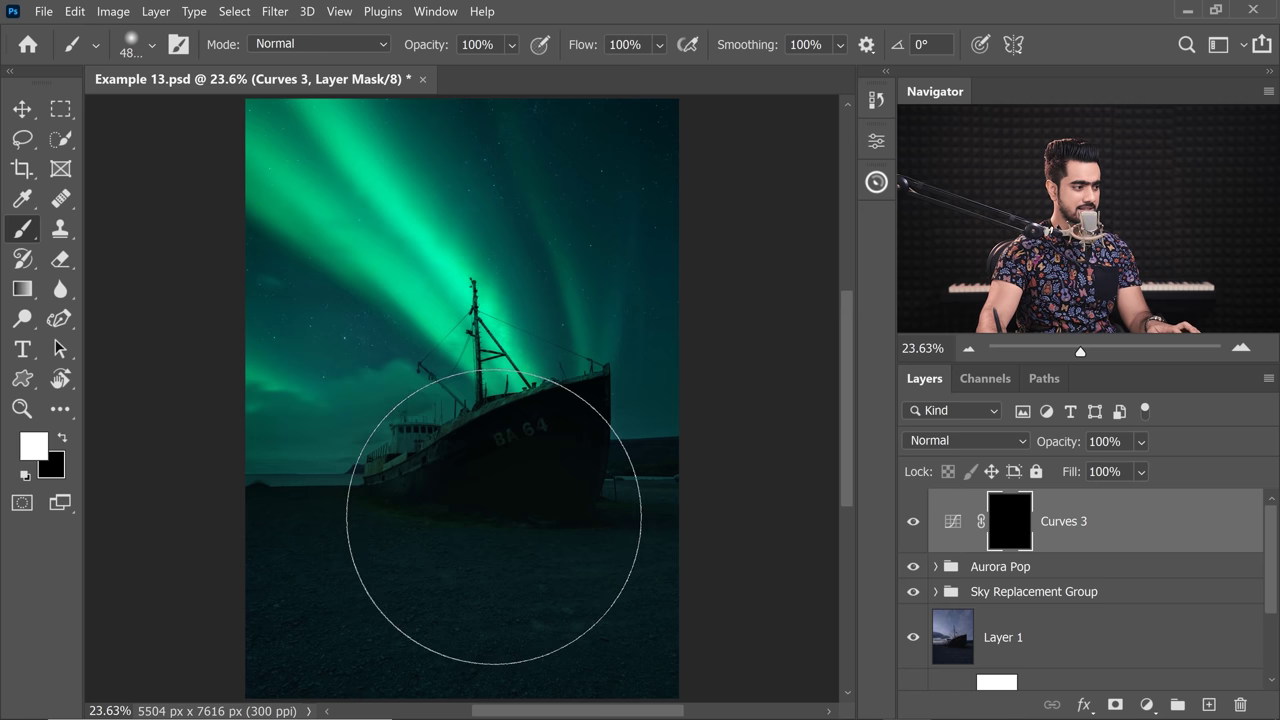
mouse_move(460, 500)
mouse_down()
mouse_move(500, 537)
mouse_move(490, 540)
mouse_up()
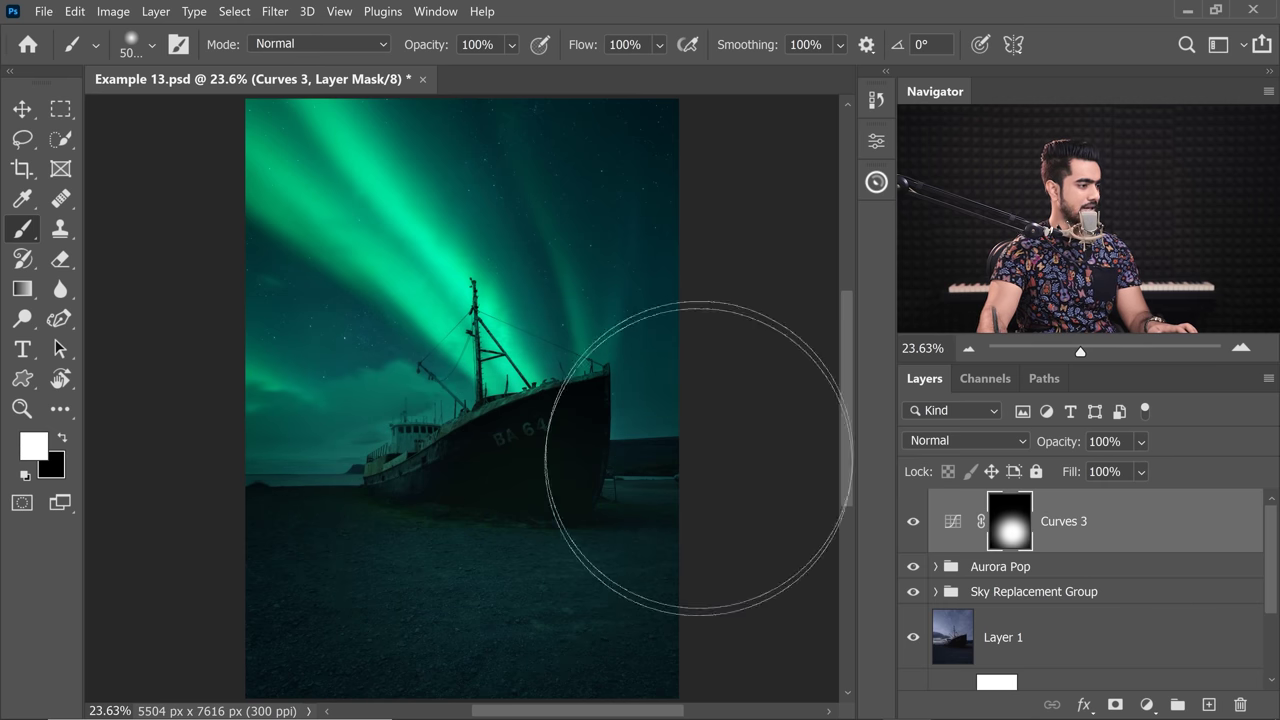
Step: Compare the edit without Curves 3 and against the original Background photo alone
click(912, 520)
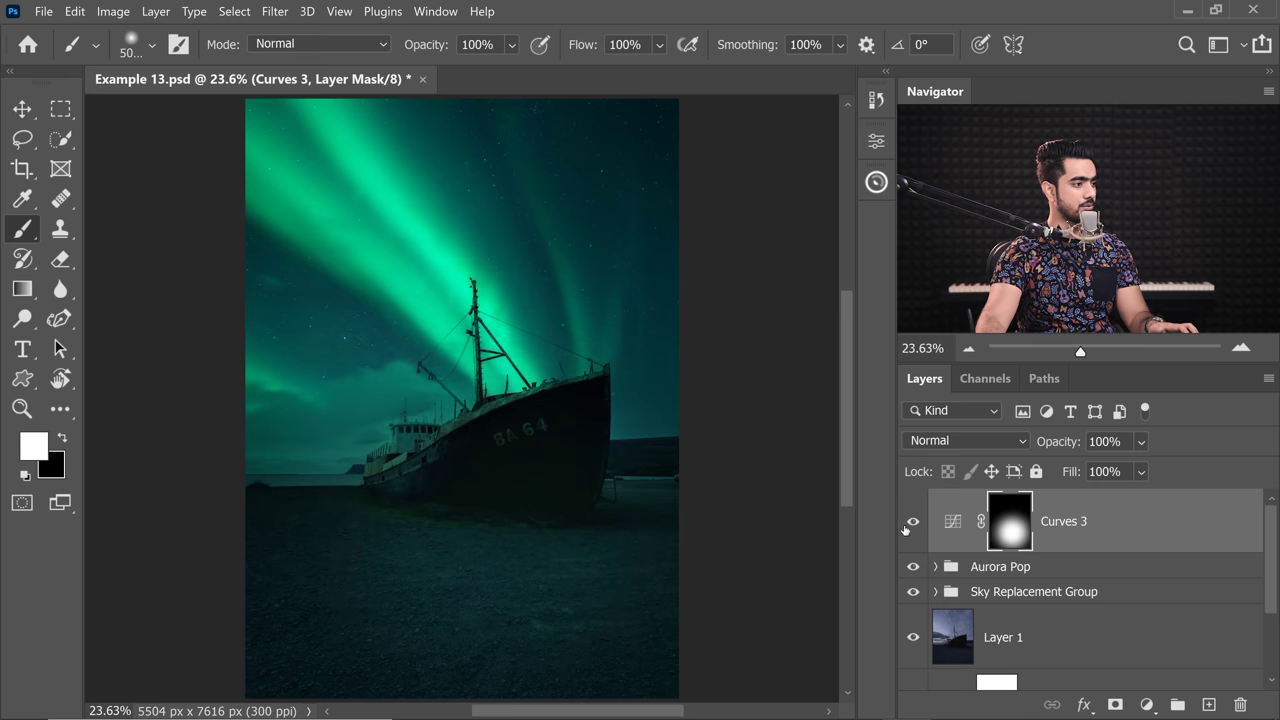
scroll(1258, 570, down, 3)
scroll(1258, 570, down, 2)
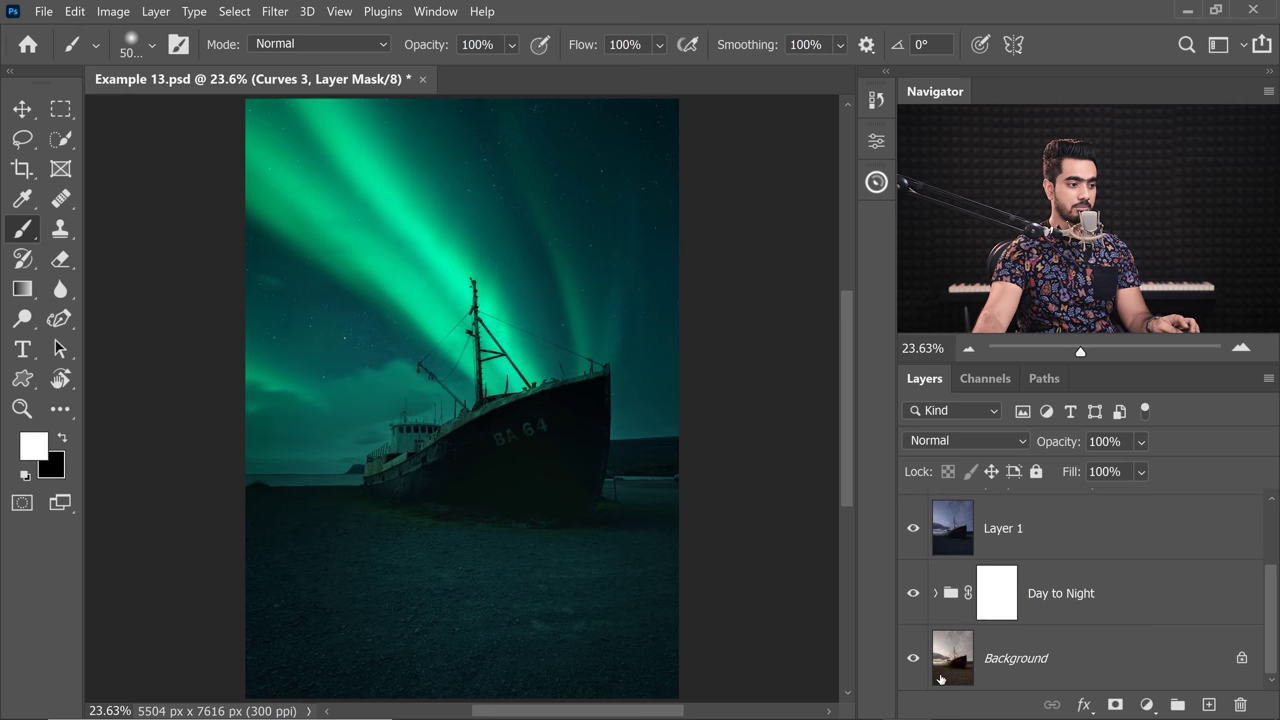
alt+click(912, 658)
alt+click(913, 659)
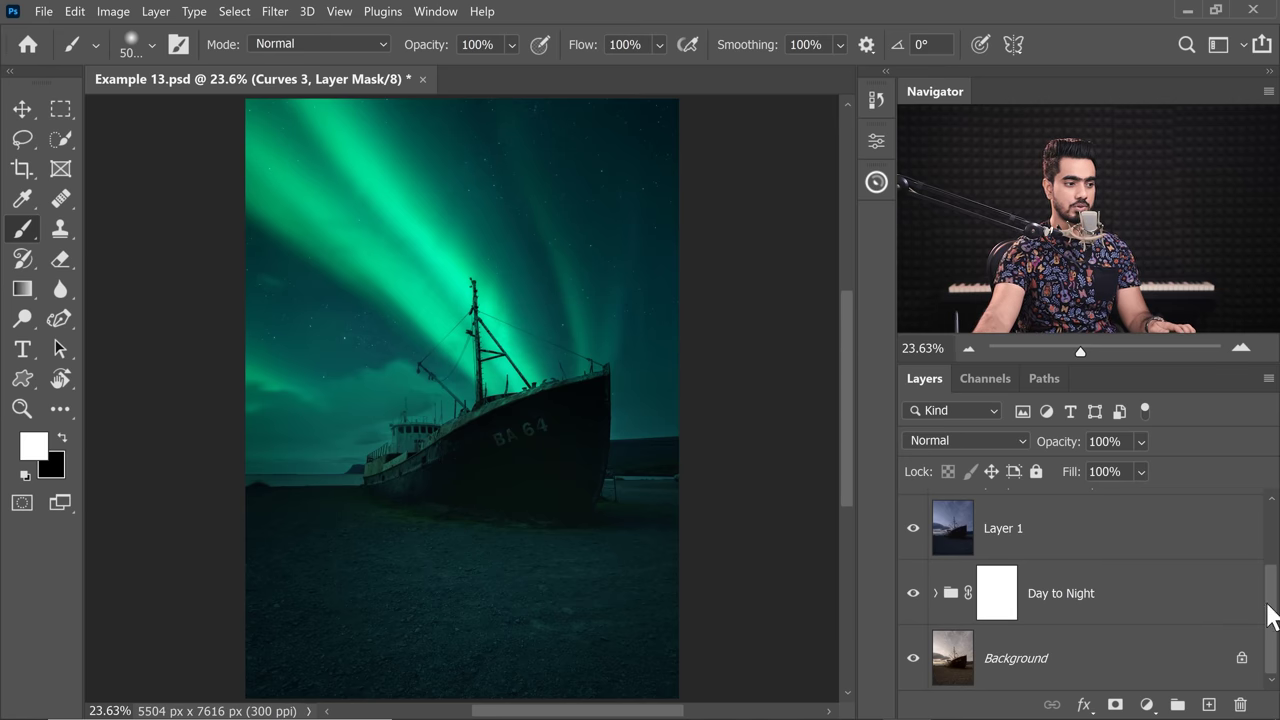
drag(1273, 611, 1272, 540)
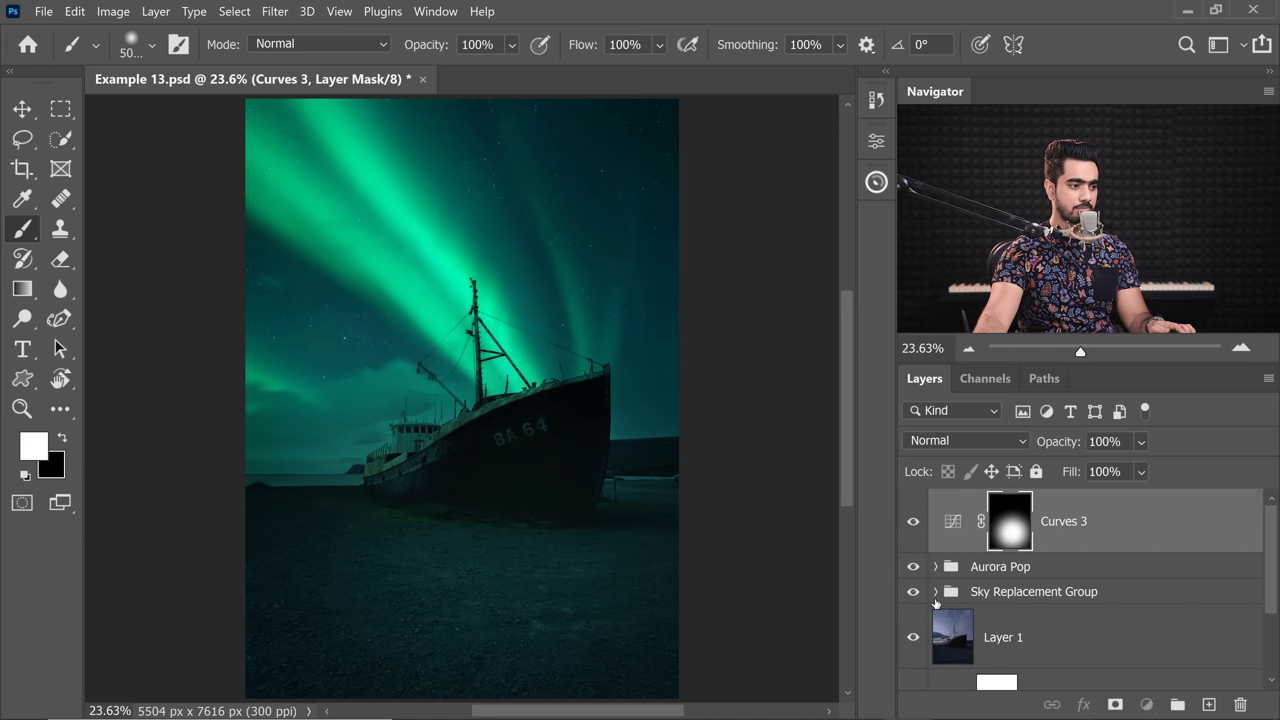
Step: Expand the Sky Replacement Group and toggle Foreground Lighting to judge its effect
click(935, 592)
drag(1277, 560, 1242, 598)
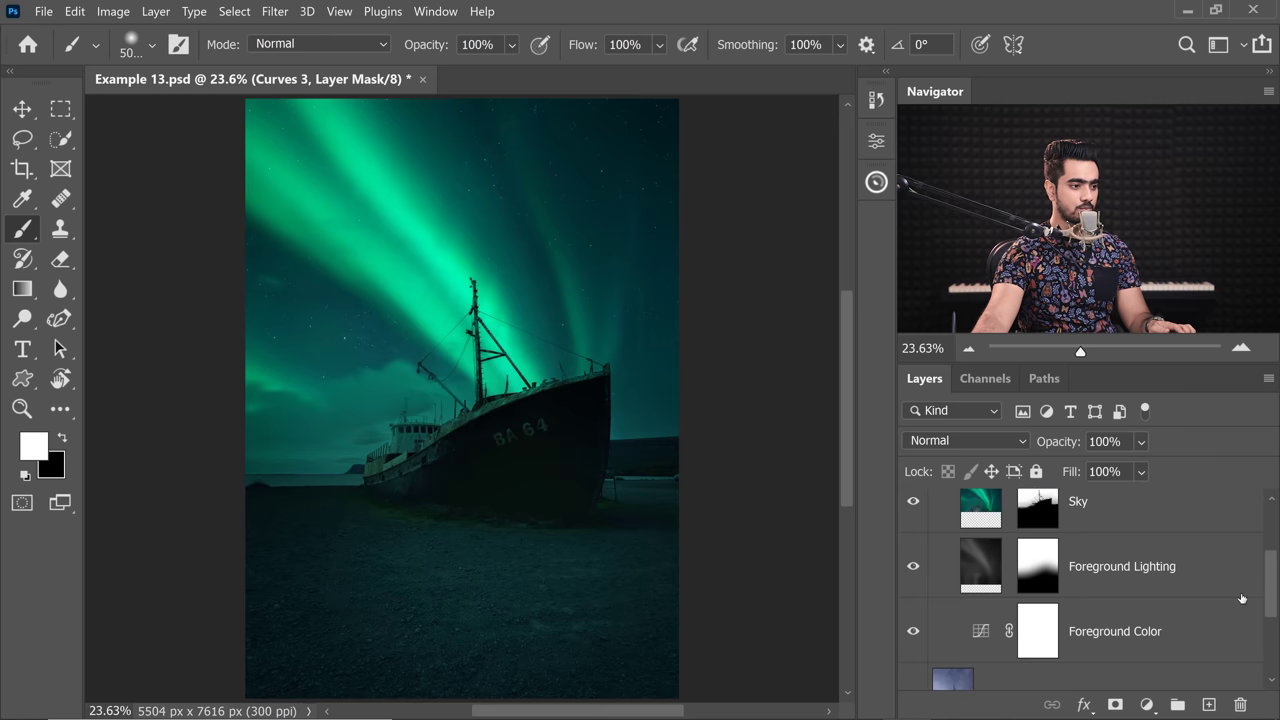
click(913, 572)
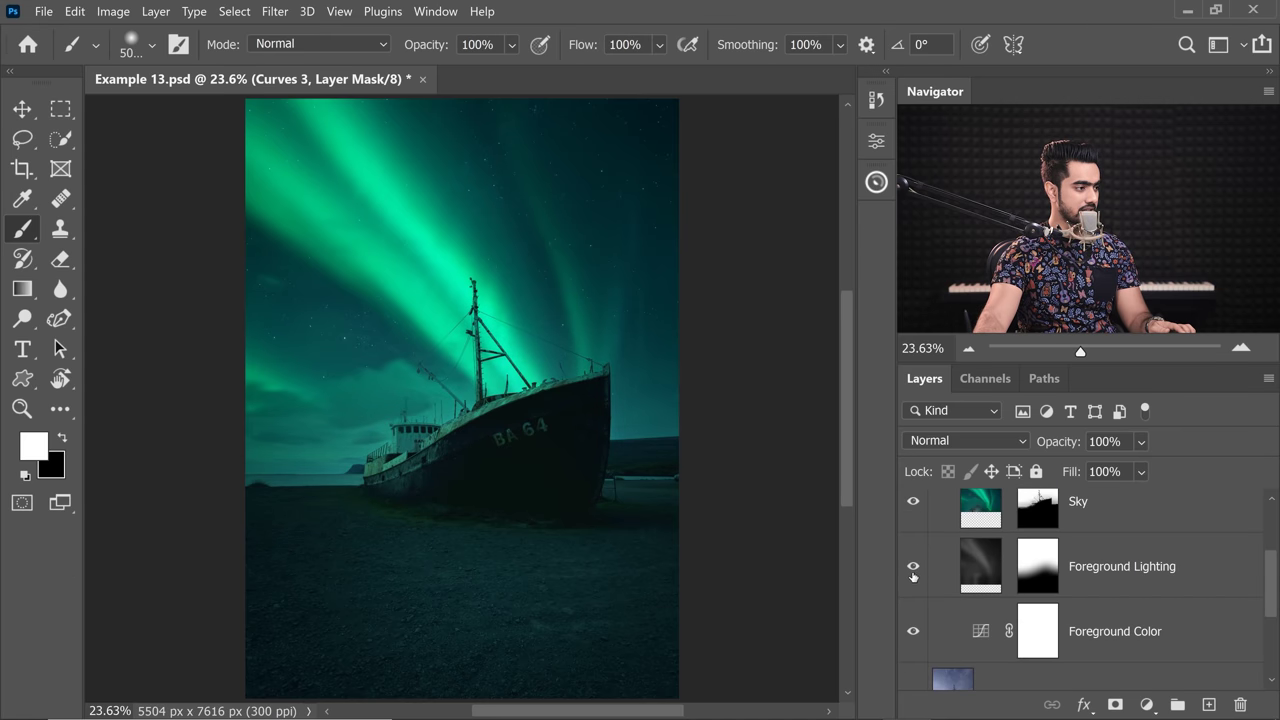
click(913, 568)
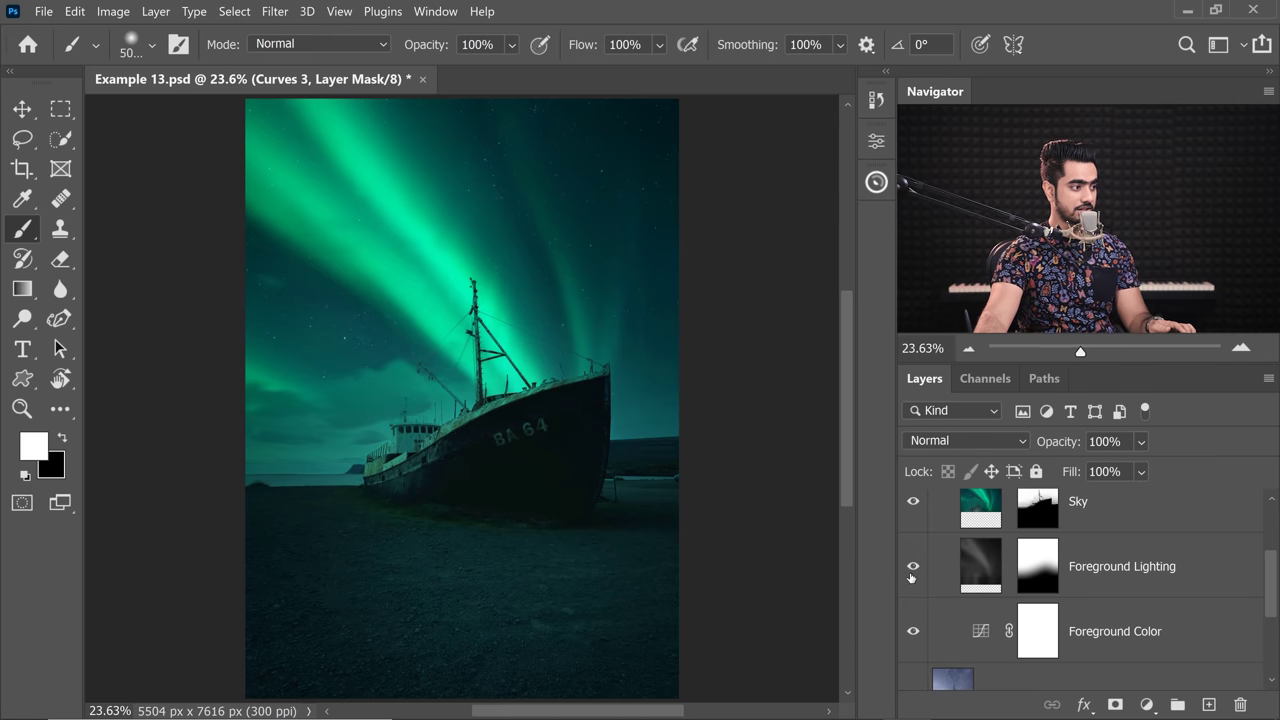
Step: Set the Foreground Lighting layer's opacity to 35%, then view the original Background alone
click(1129, 580)
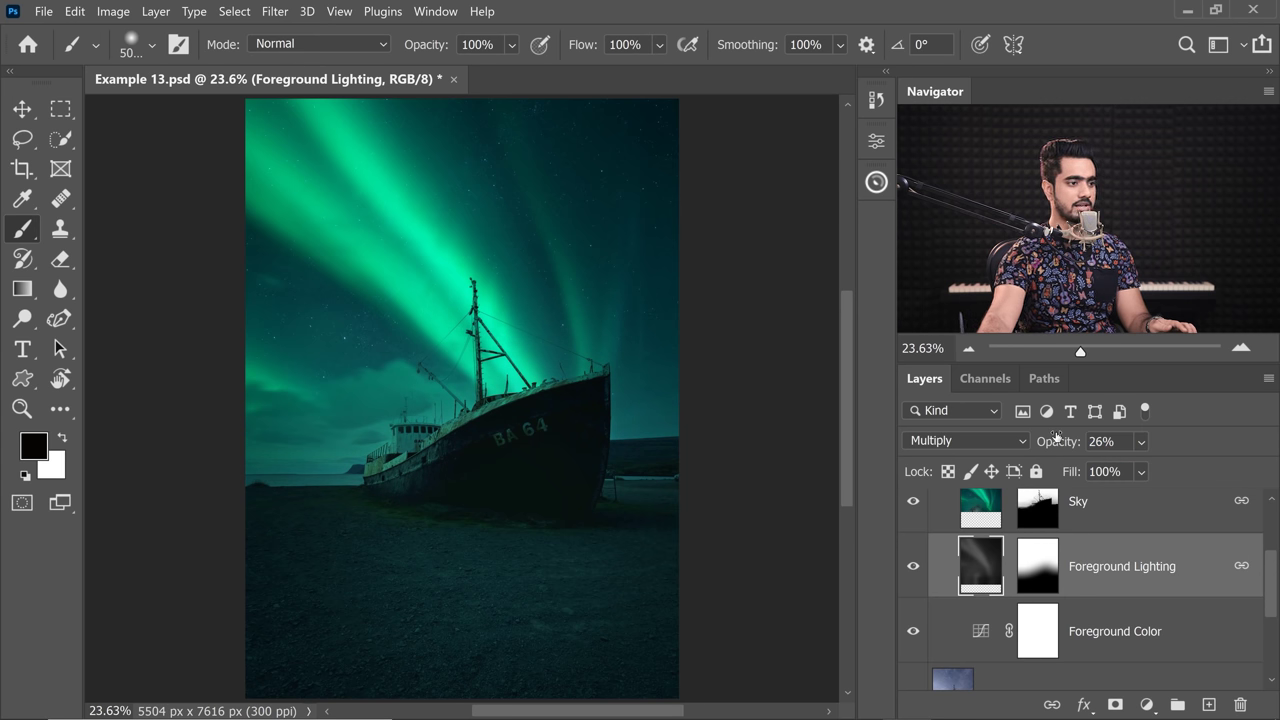
text(35)
key(Return)
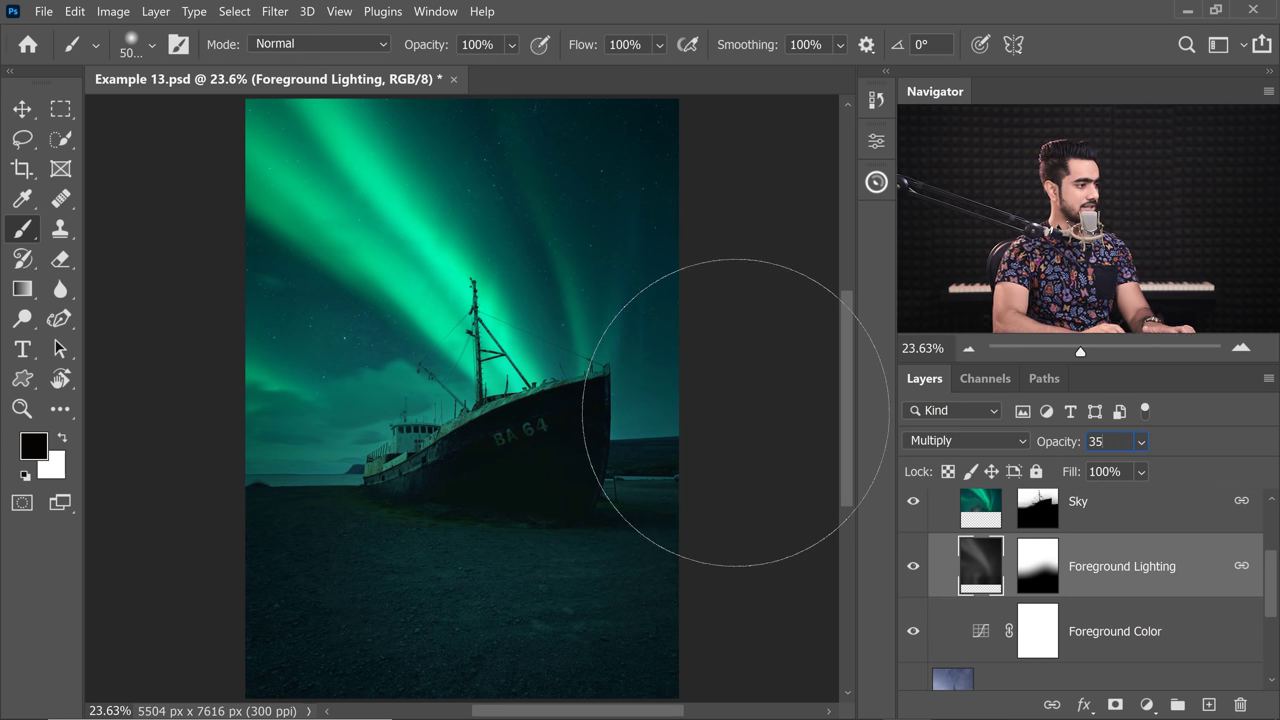
click(735, 412)
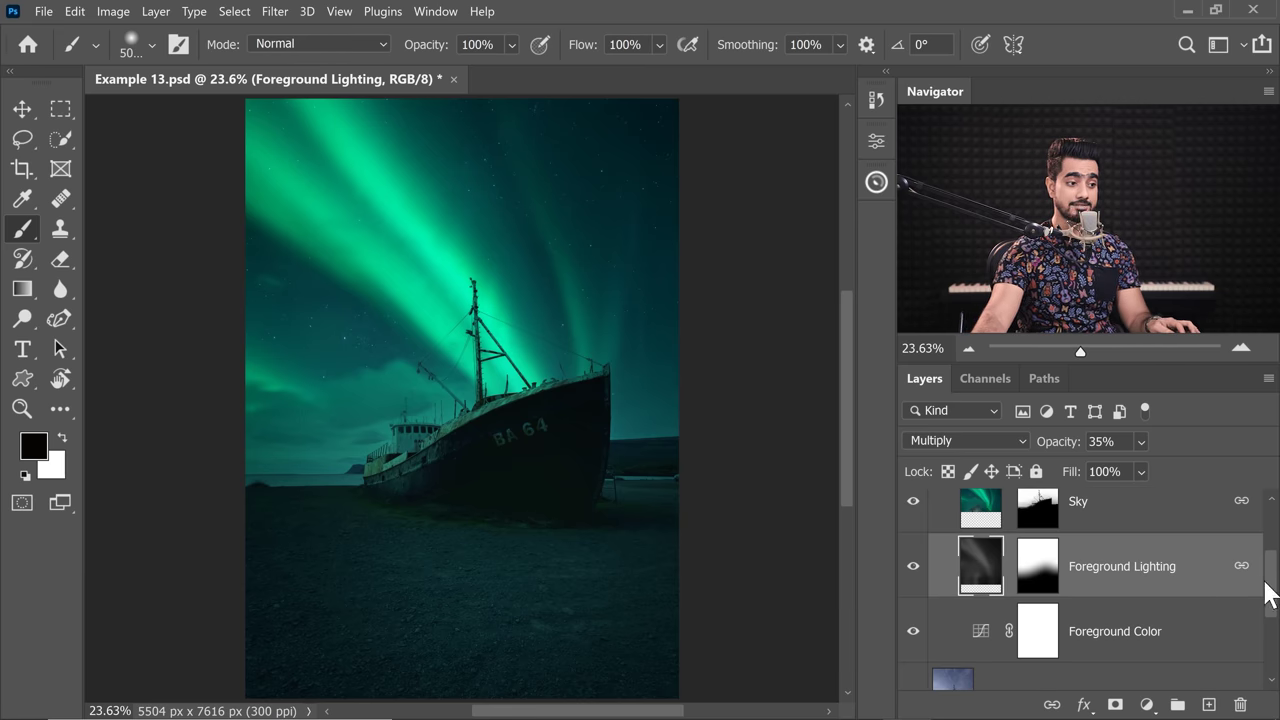
drag(1276, 583, 1268, 655)
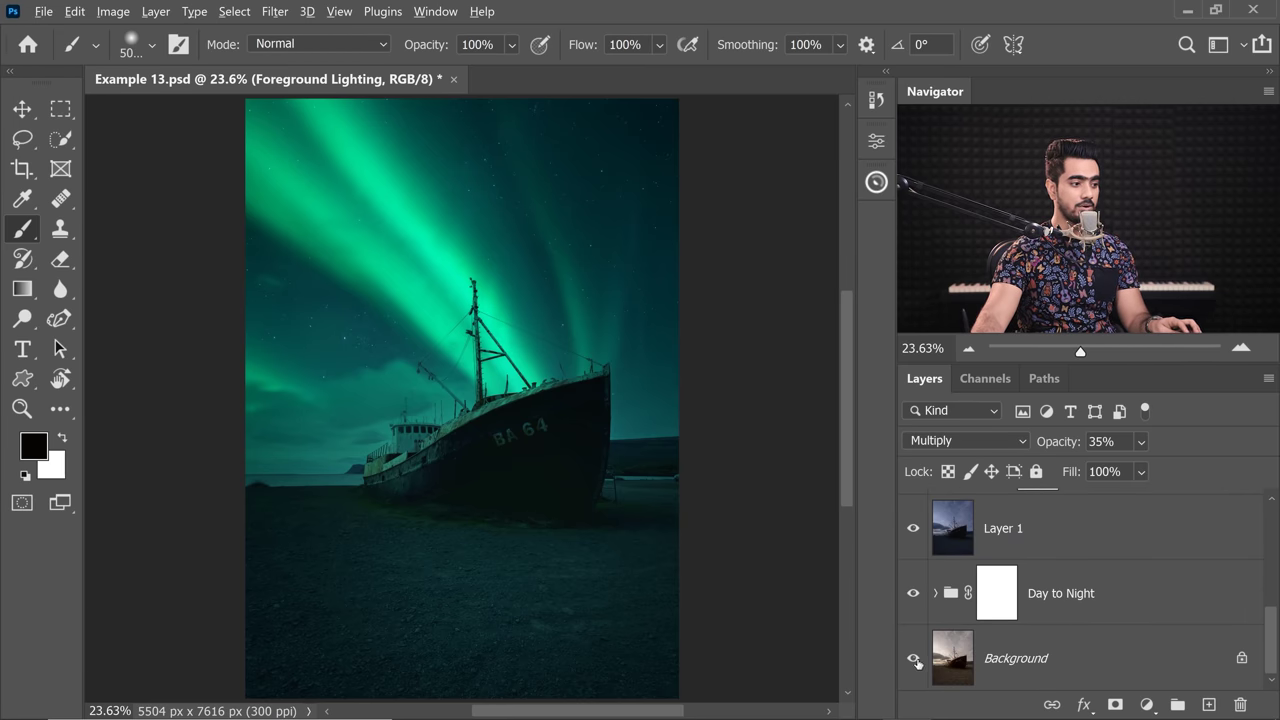
alt+click(913, 659)
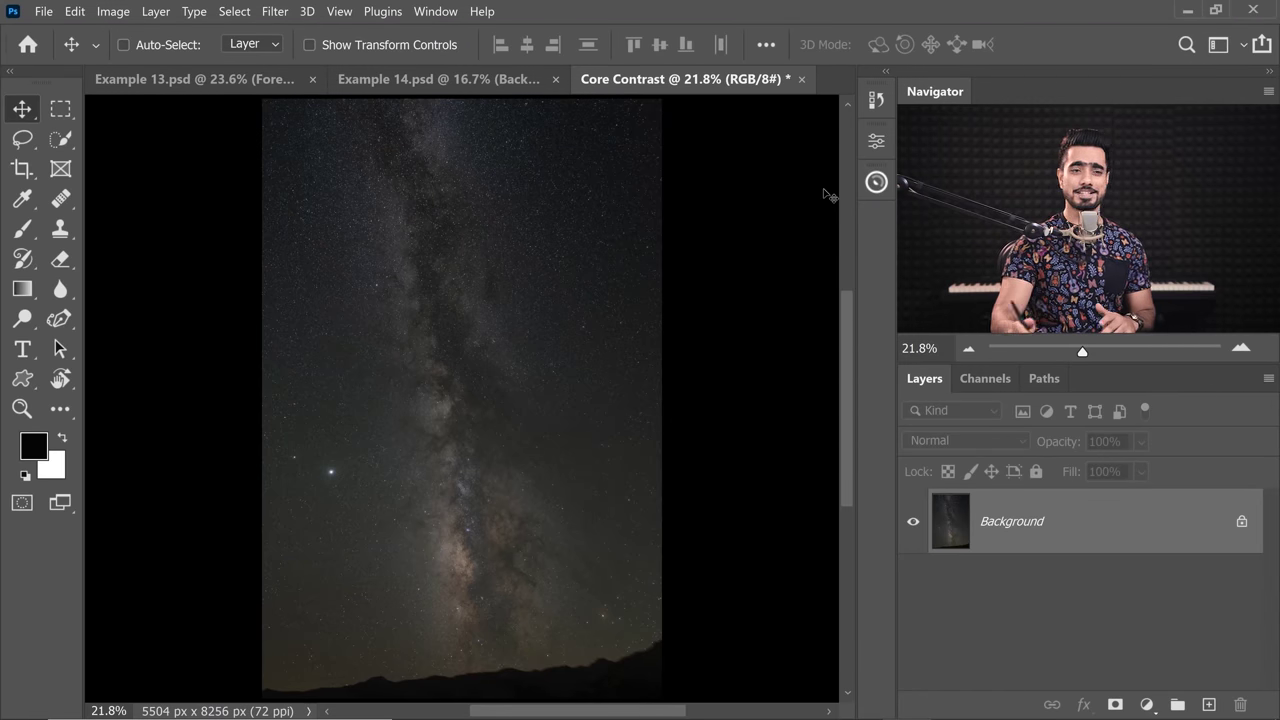
Step: Apply Enhance MW from the Pro Panel's Astro Photography section and inspect its group
click(874, 184)
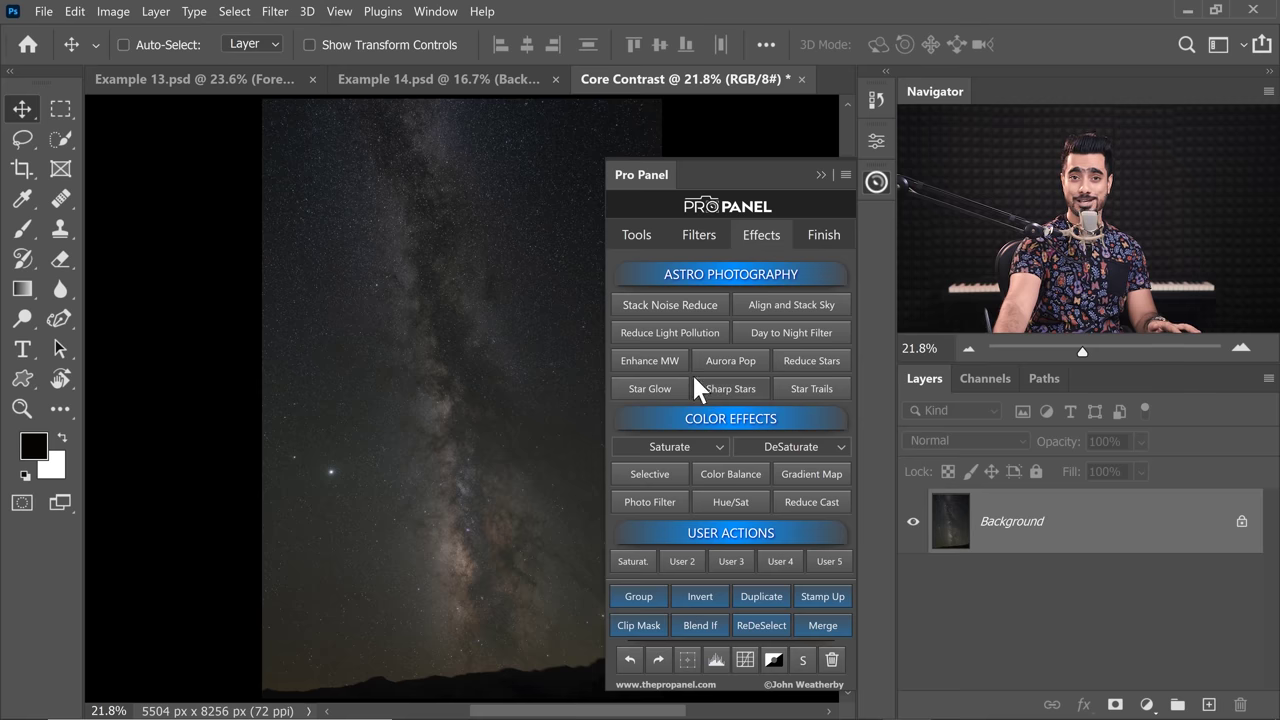
click(655, 365)
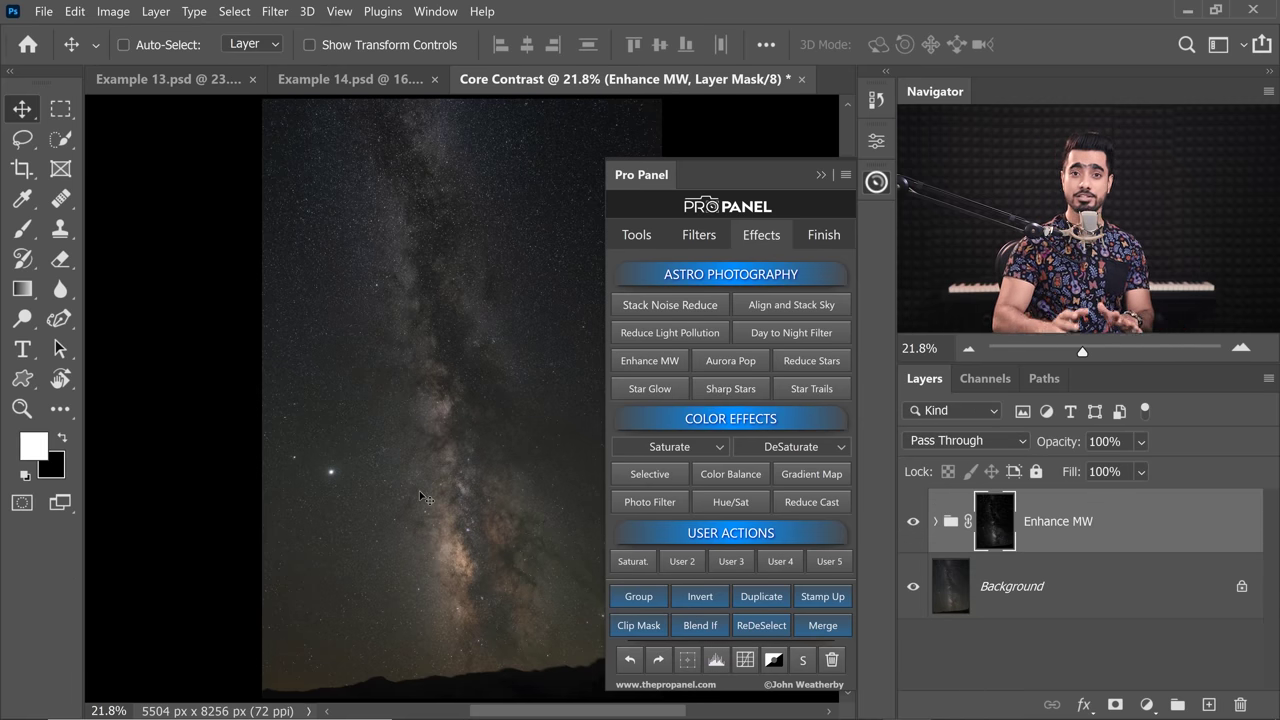
click(936, 524)
drag(1268, 565, 1268, 605)
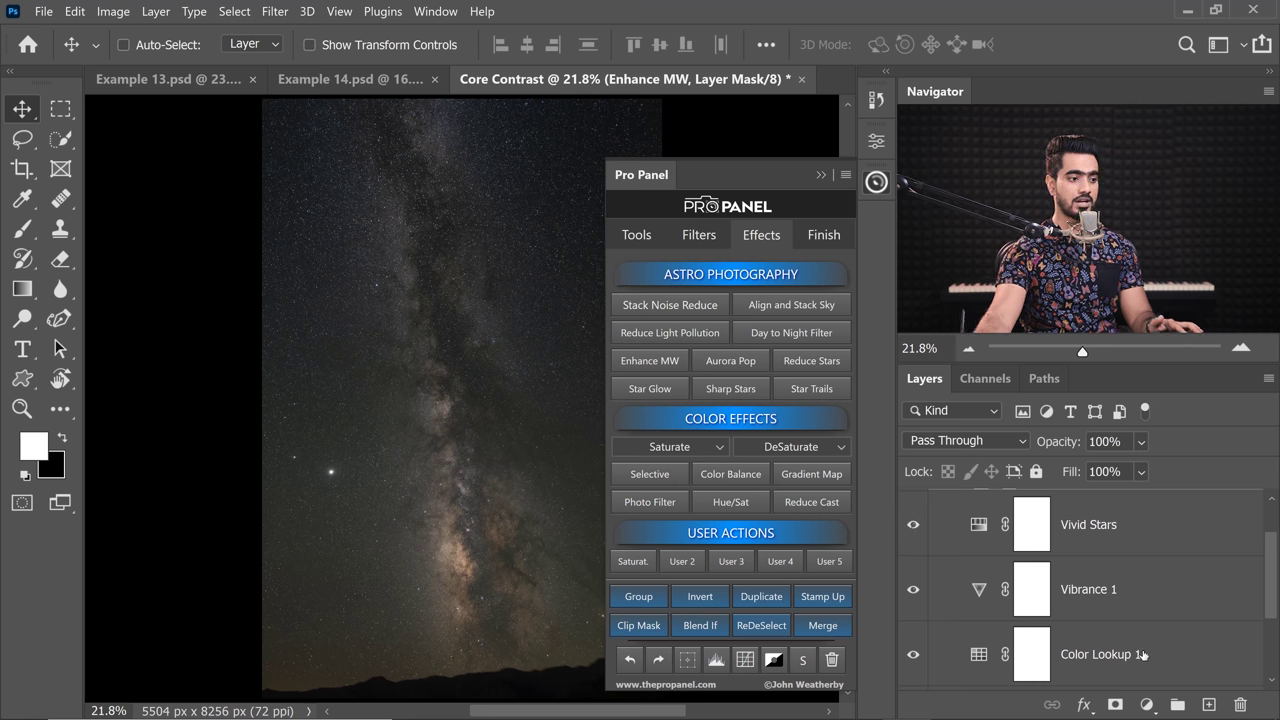
scroll(1270, 592, down, 1)
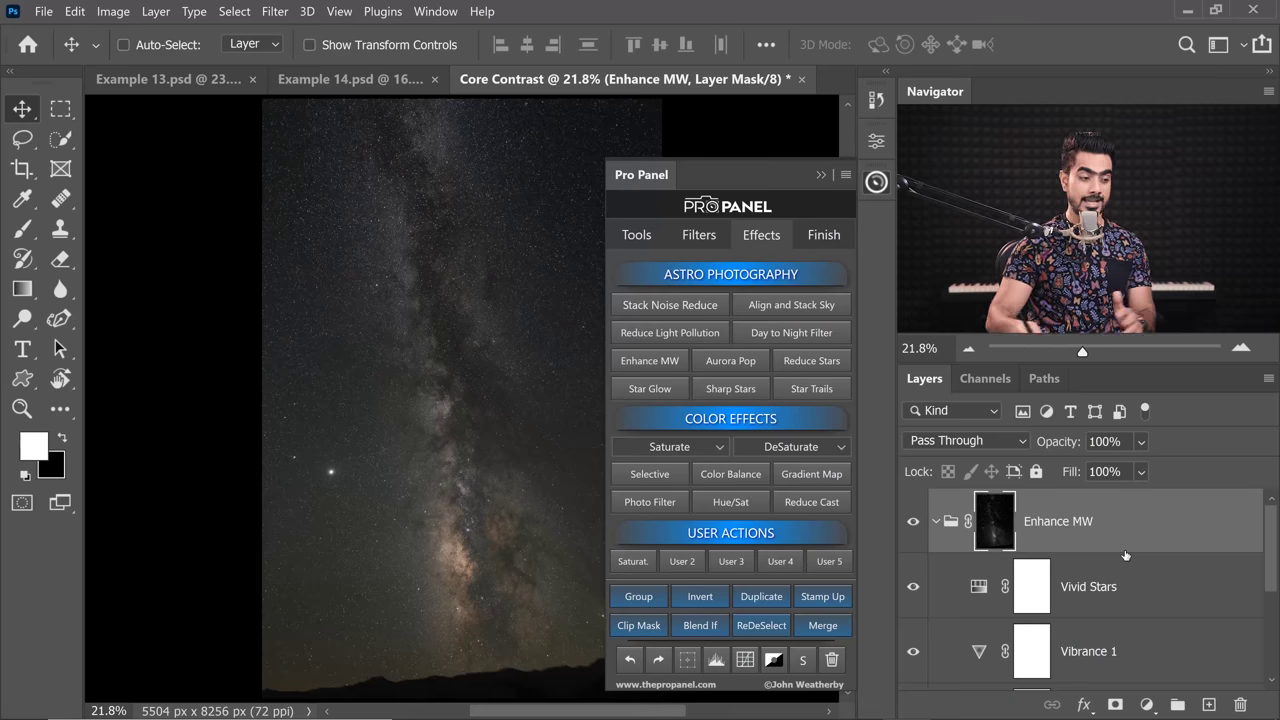
click(936, 521)
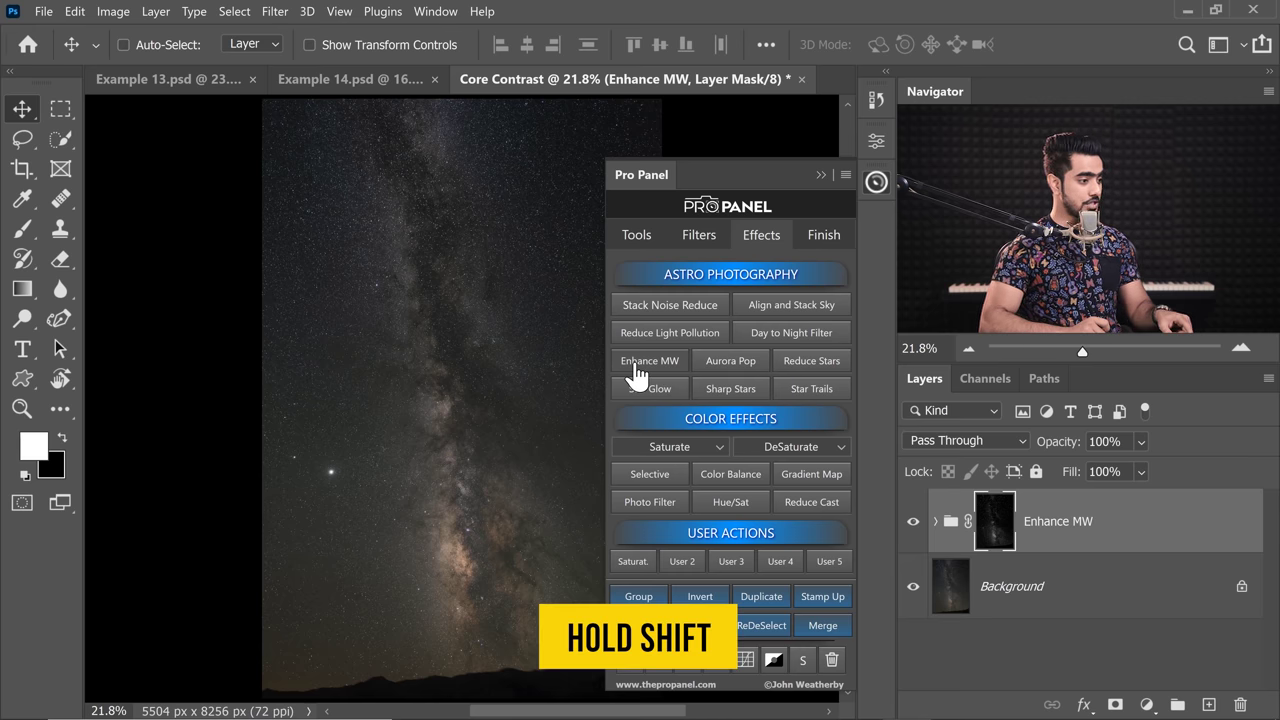
Step: Try a Shift alternate effect and dismiss the alert requiring a regular layer
key(shift)
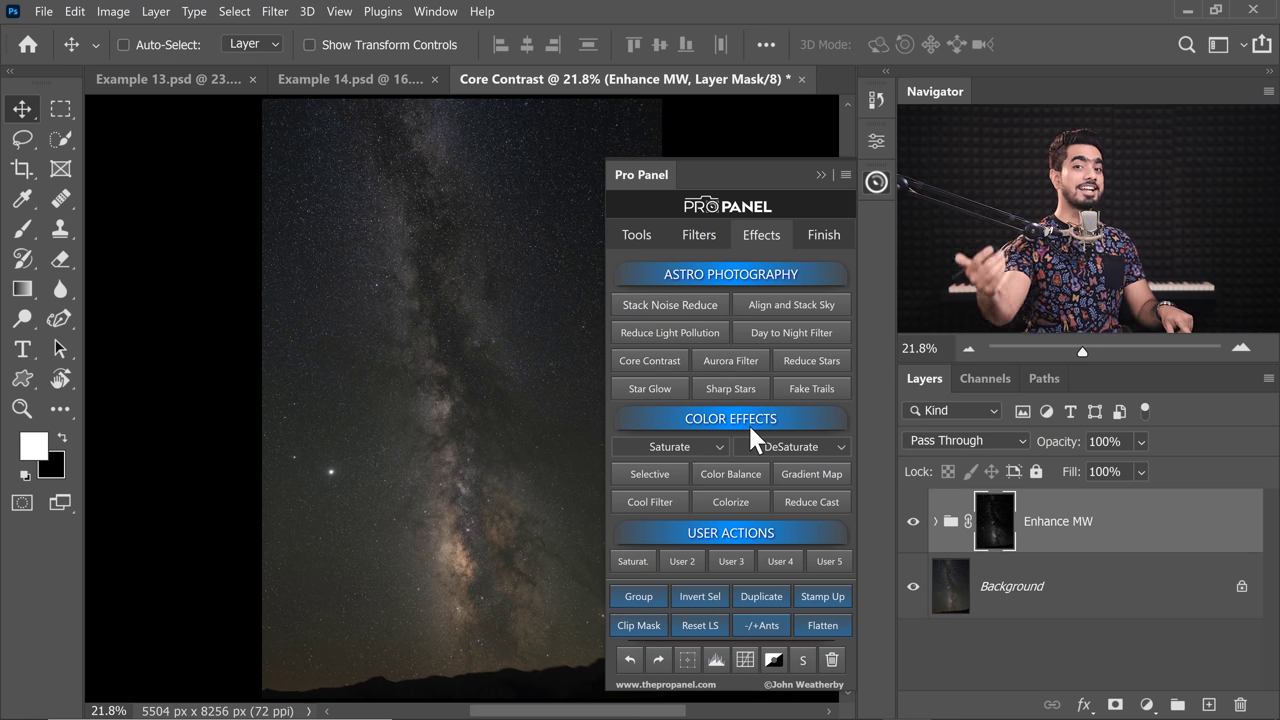
click(651, 360)
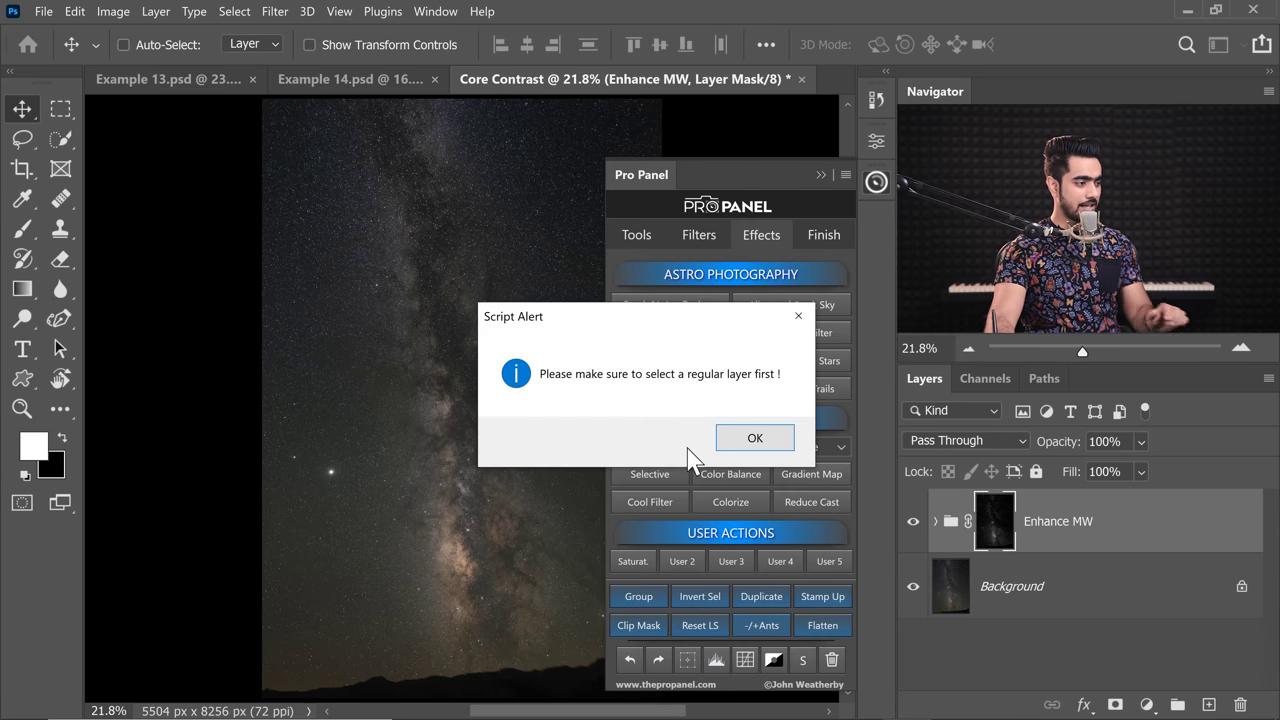
click(757, 442)
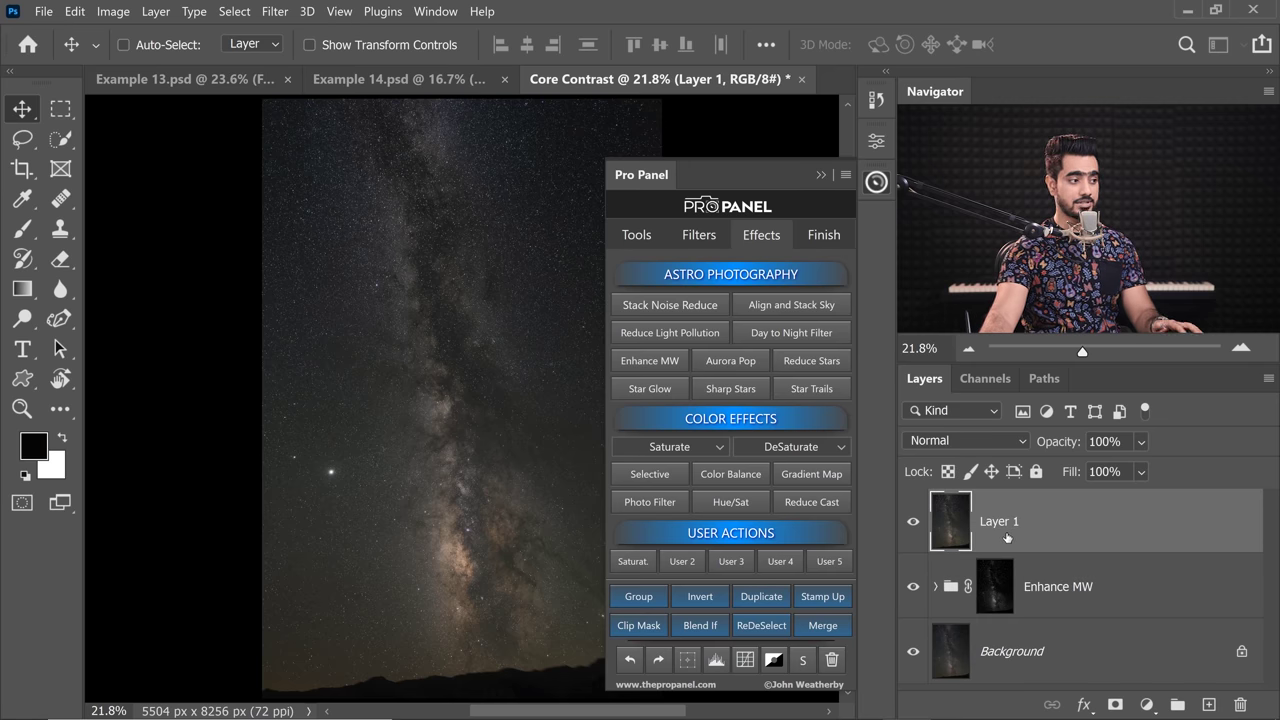
Step: Duplicate Layer 1 and toggle the Core Contrast group to compare before and after
key(ctrl)
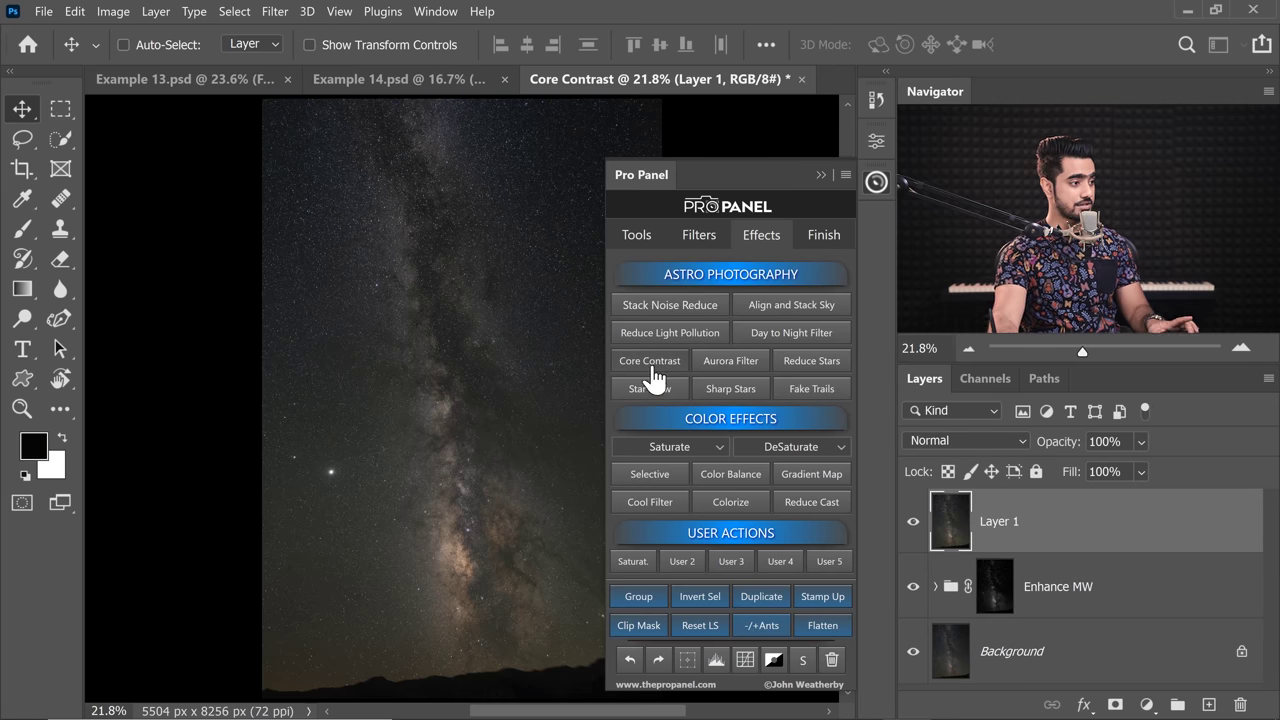
key(ctrl+j)
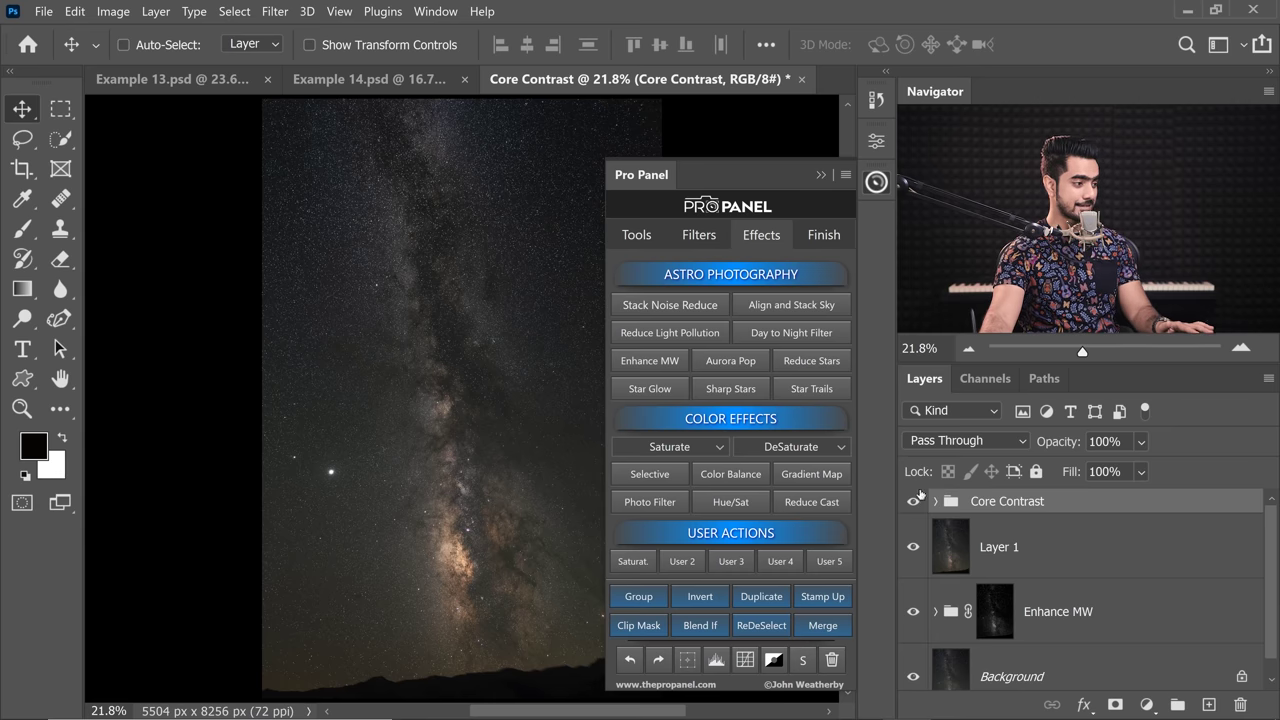
click(912, 503)
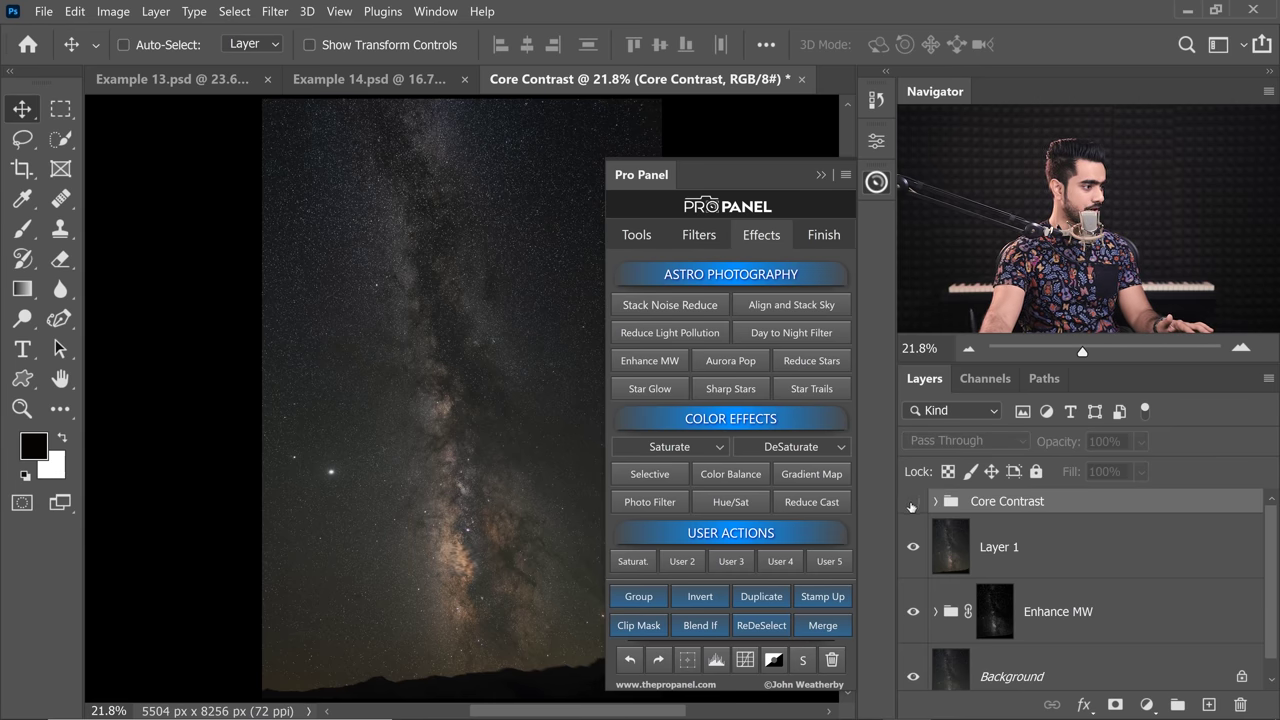
click(912, 503)
scroll(441, 489, up, 5)
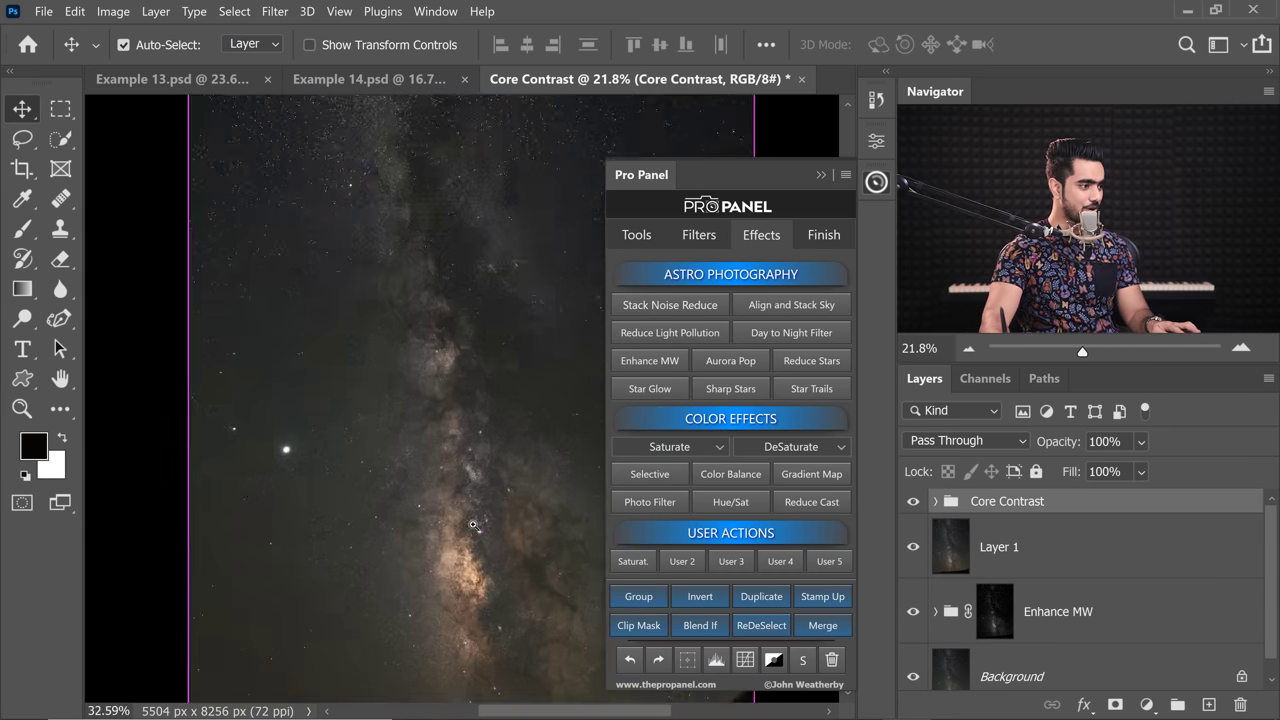
scroll(315, 368, down, 3)
scroll(315, 368, right, 3)
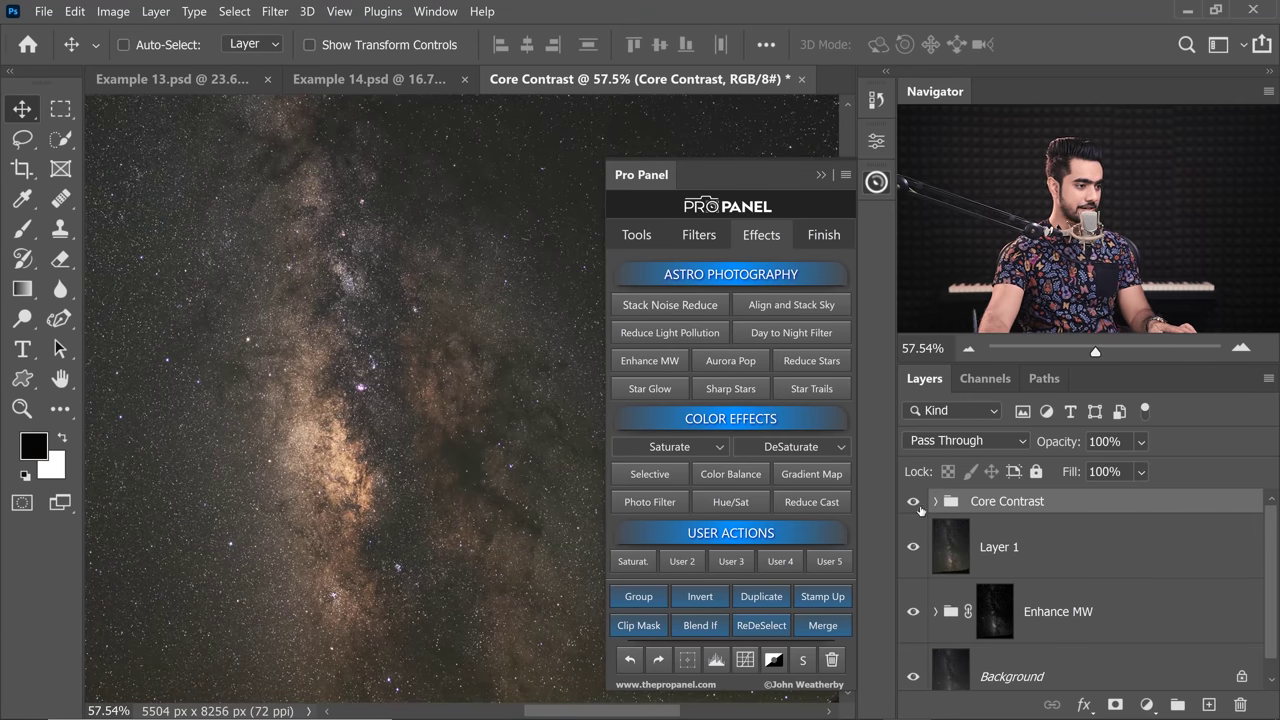
click(914, 503)
click(913, 508)
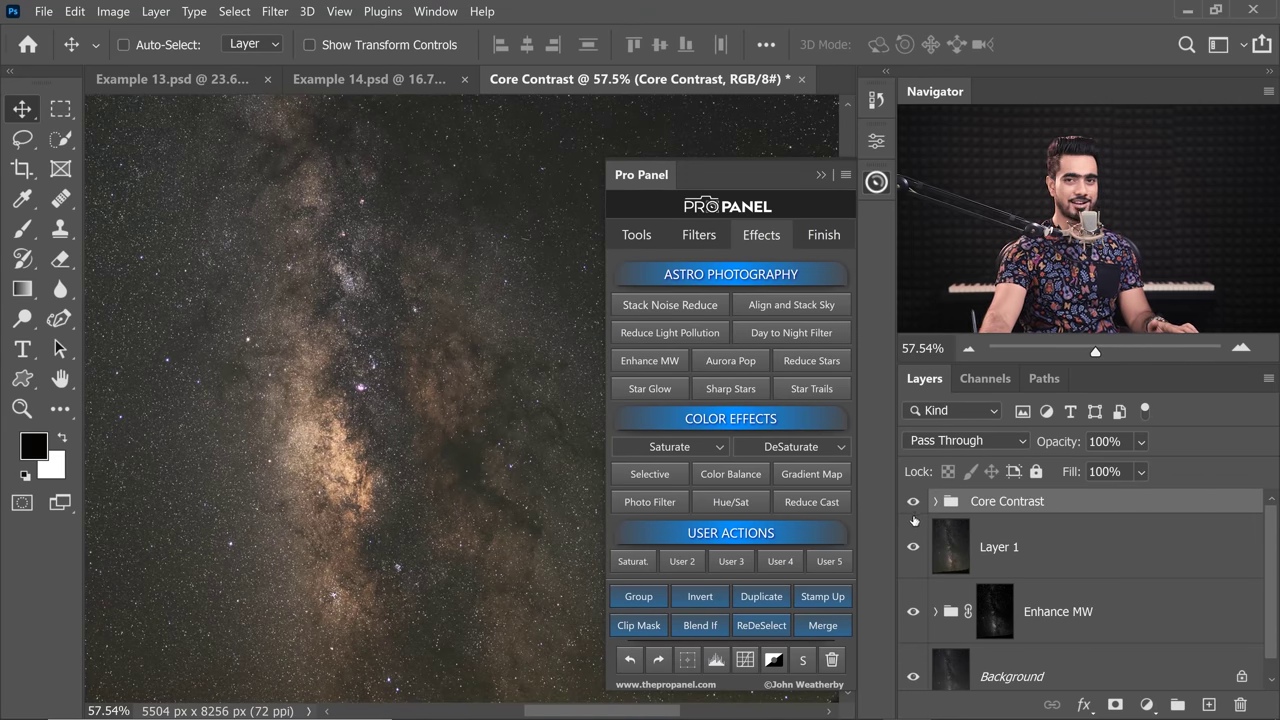
Step: Stamp all visible layers into a new merged Layer 2 at the top
click(821, 177)
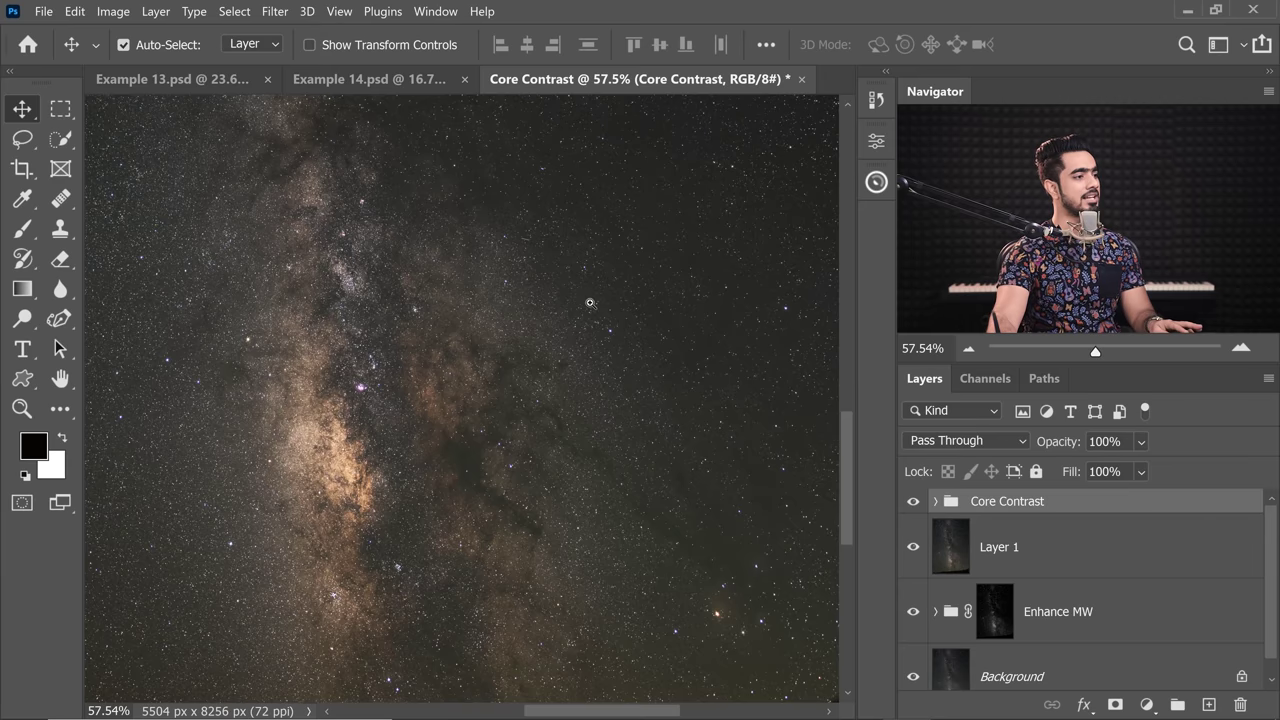
scroll(600, 290, down, 3)
scroll(700, 265, down, 2)
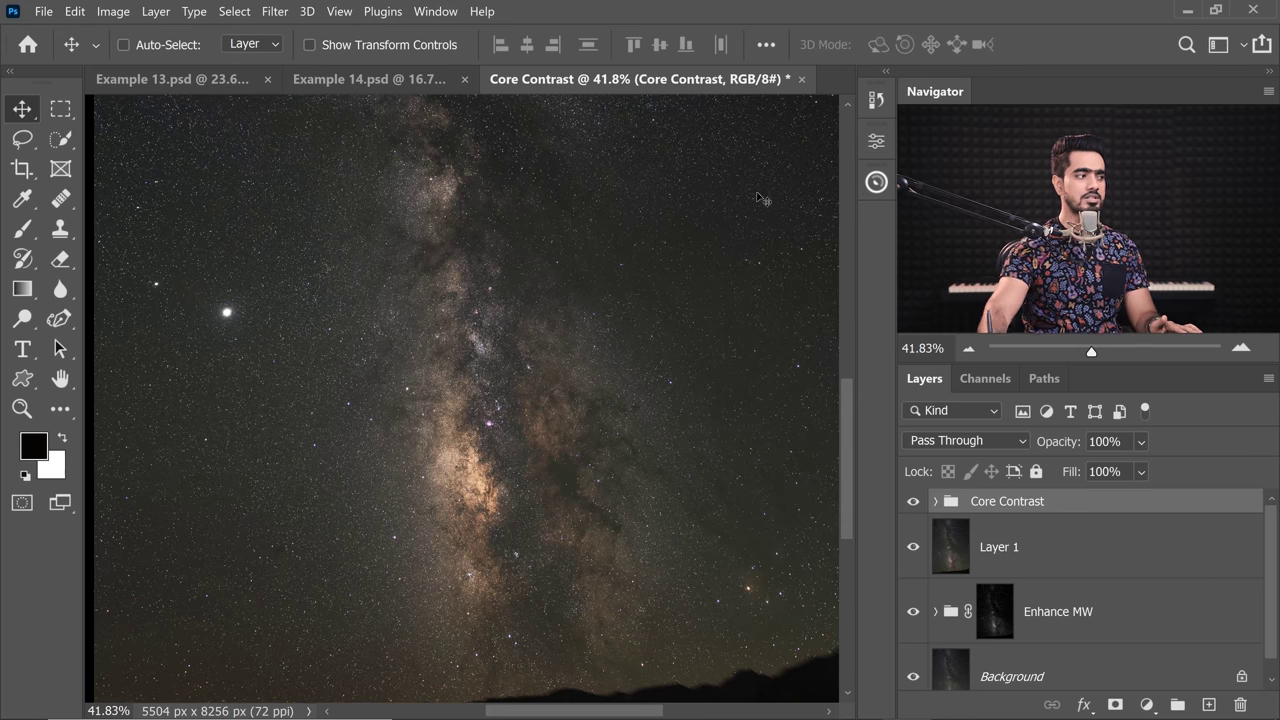
click(876, 184)
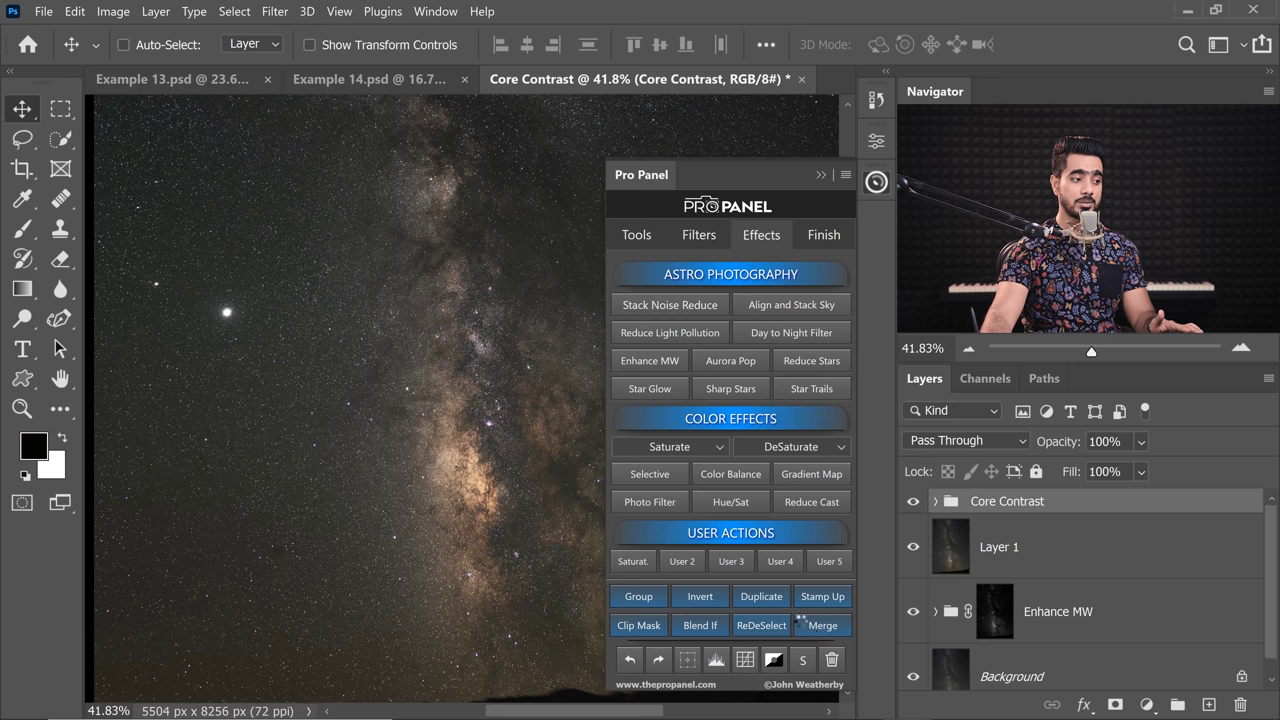
click(826, 502)
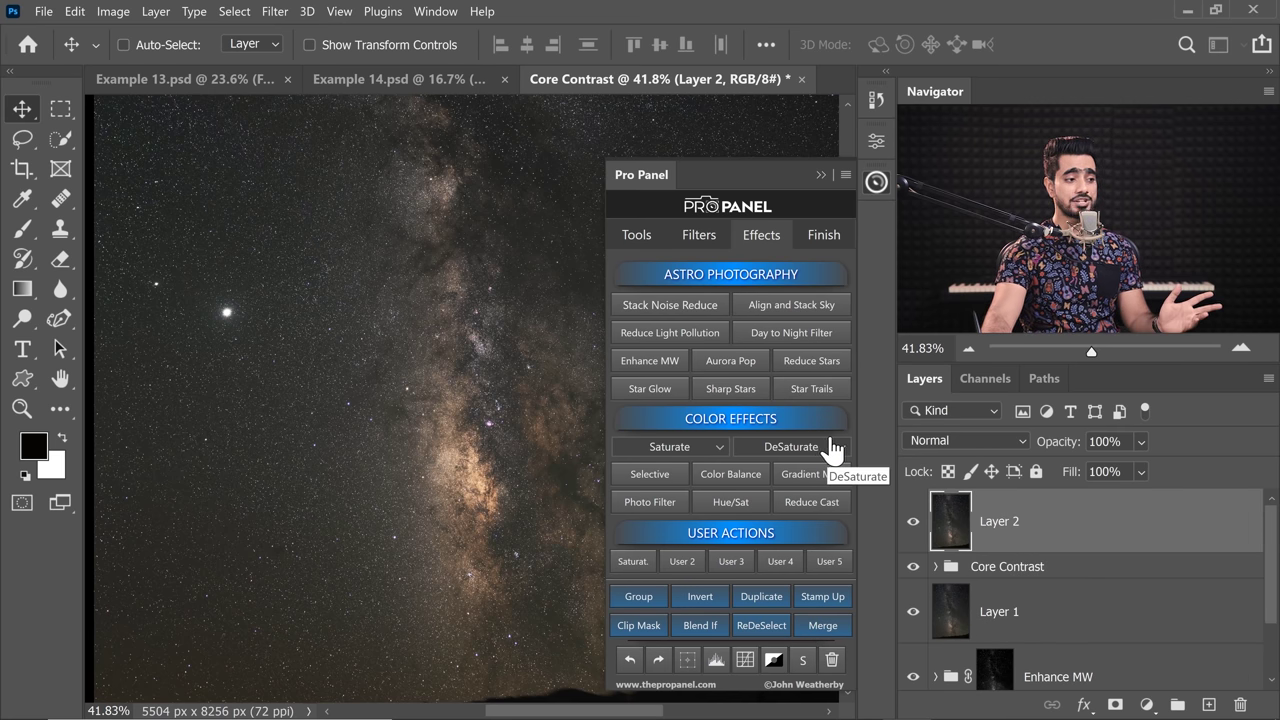
Step: Add a masked Reduce Stars layer and paint black over the Milky Way core with a smaller brush
click(812, 362)
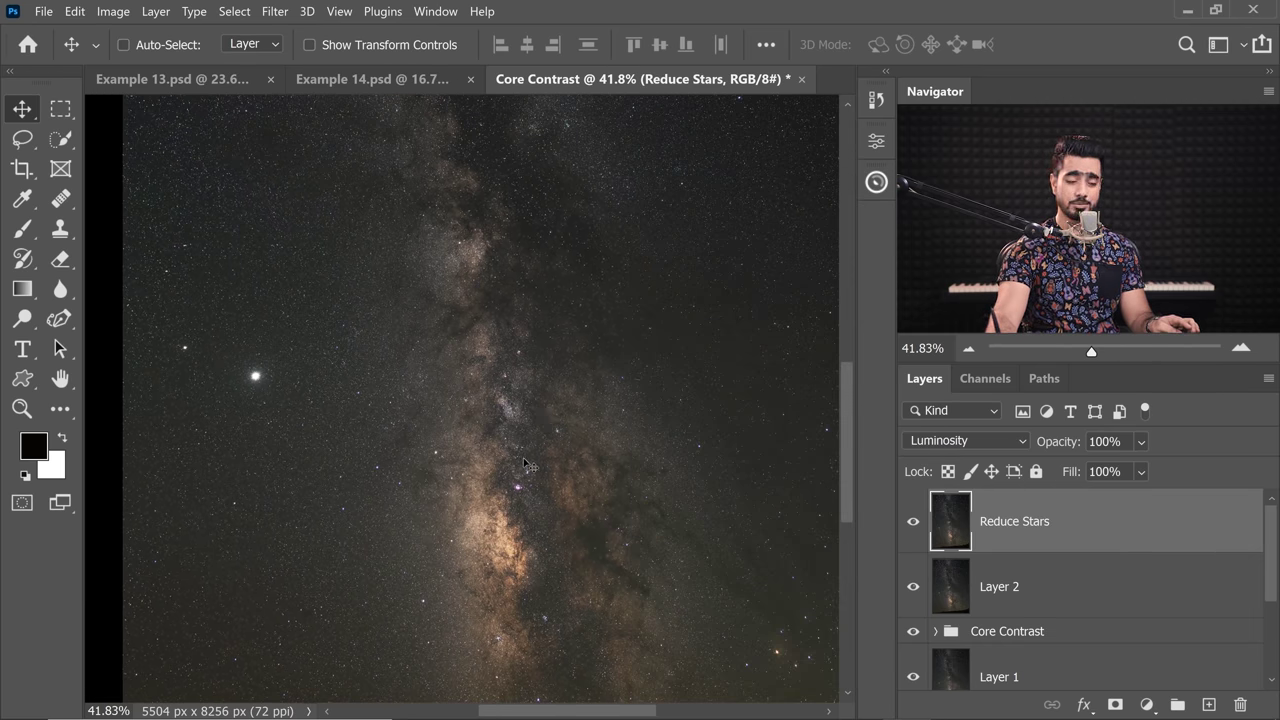
click(1116, 705)
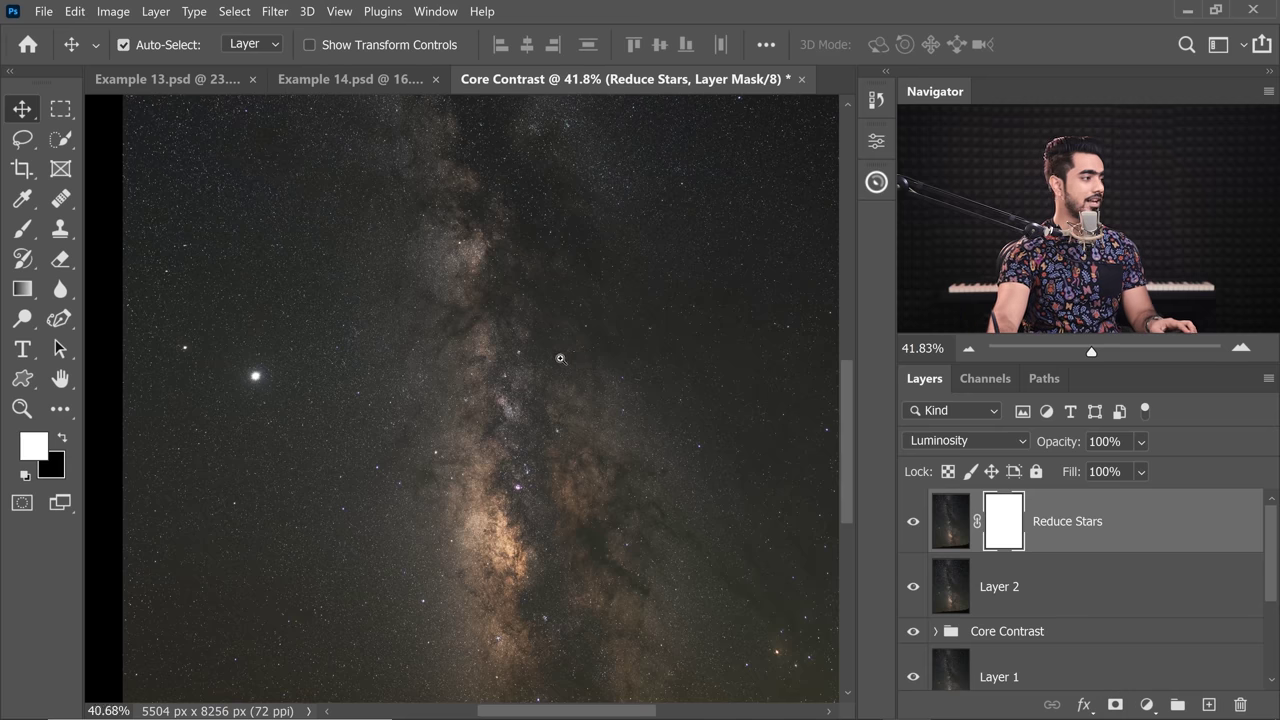
scroll(545, 373, down, 5)
click(22, 230)
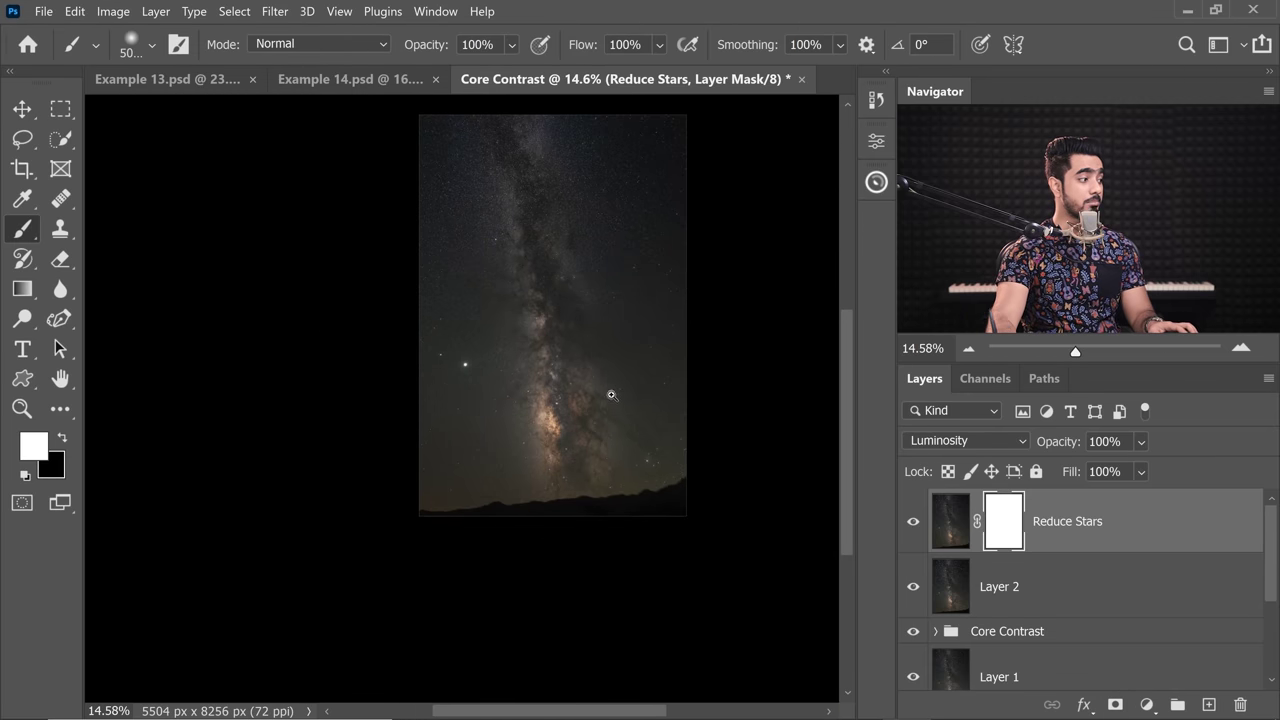
scroll(610, 395, up, 2)
key(x)
key(bracketleft)
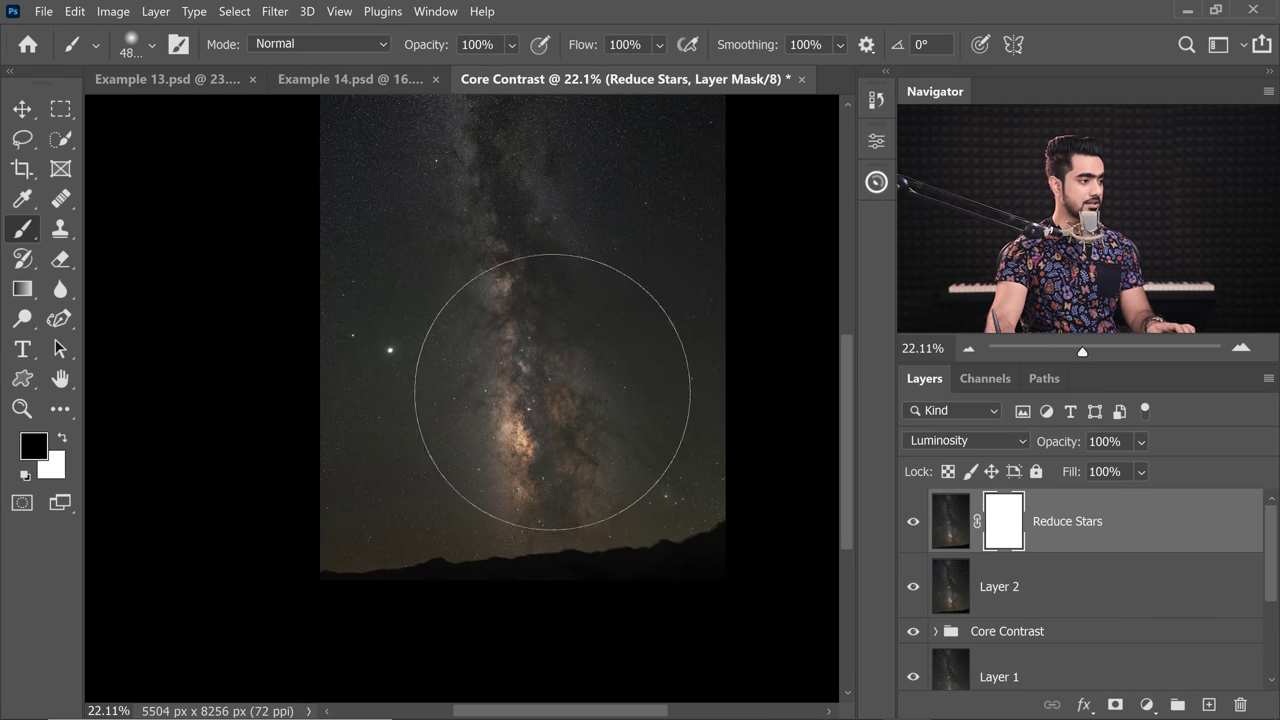
key(bracketleft)
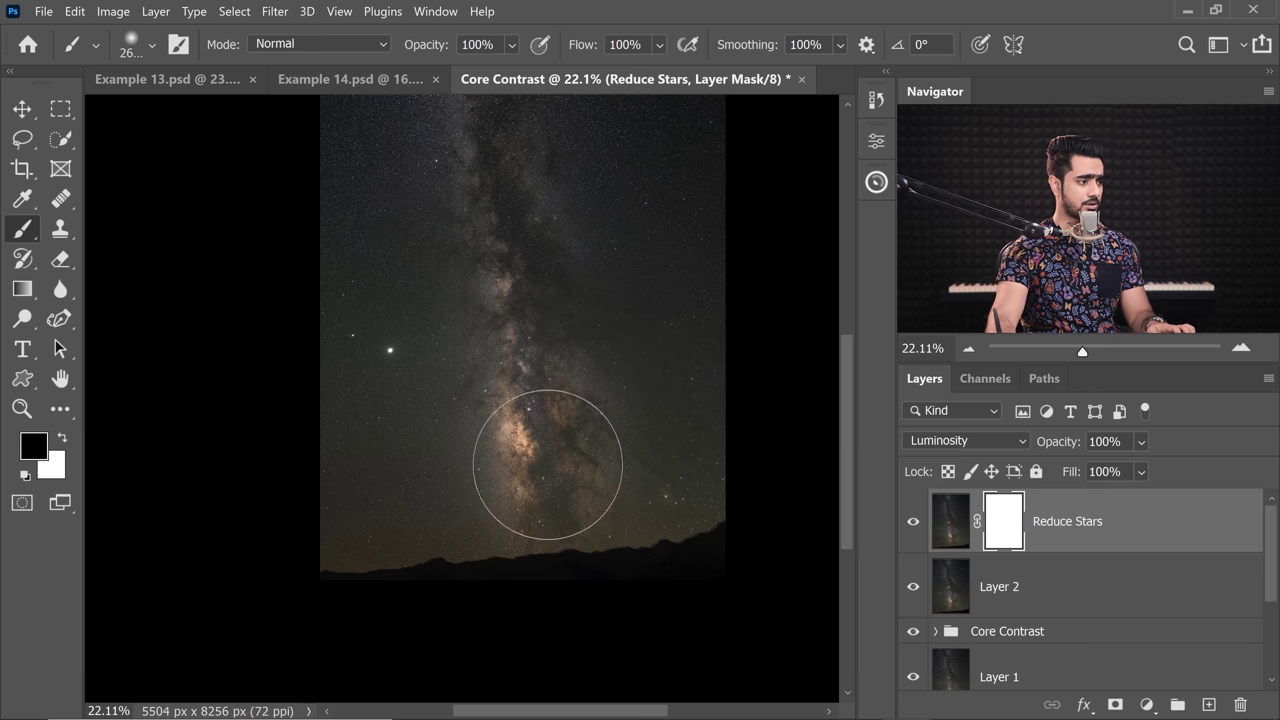
mouse_move(509, 291)
mouse_down()
mouse_move(535, 406)
mouse_move(529, 461)
mouse_move(514, 440)
mouse_up()
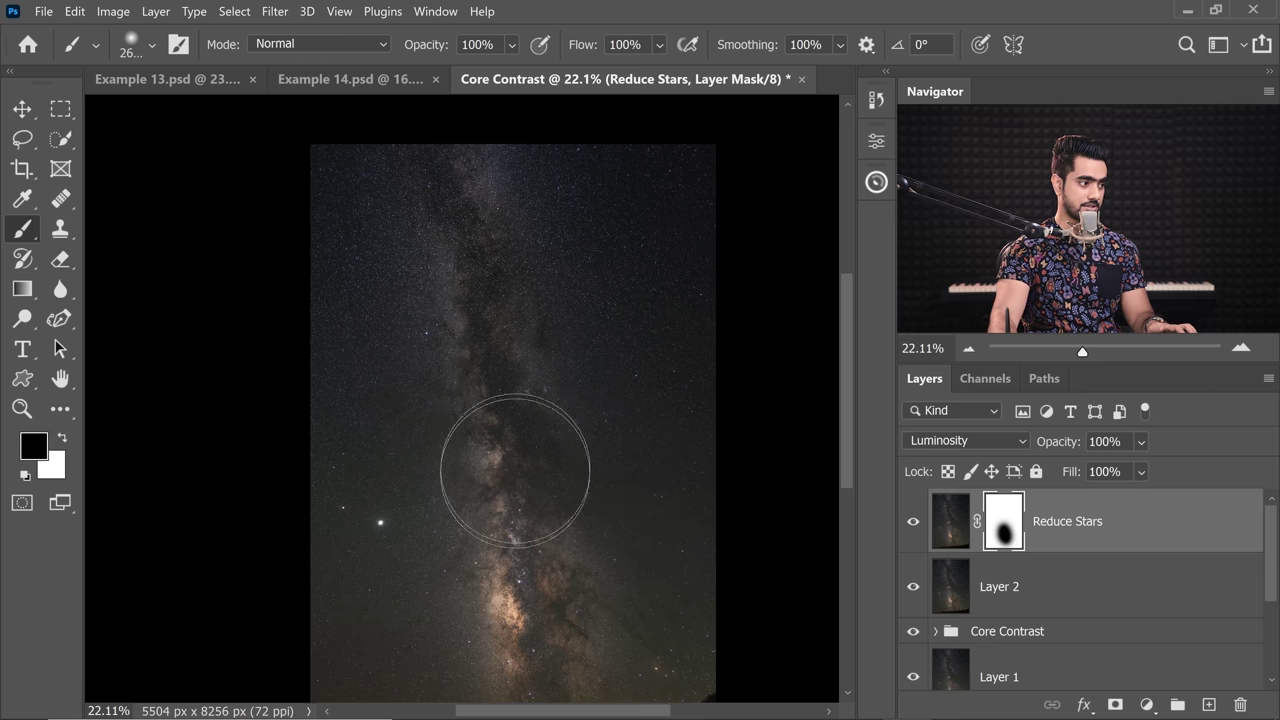
Step: Toggle Reduce Stars to compare before and after, then fit the image in the window
scroll(525, 562, up, 2)
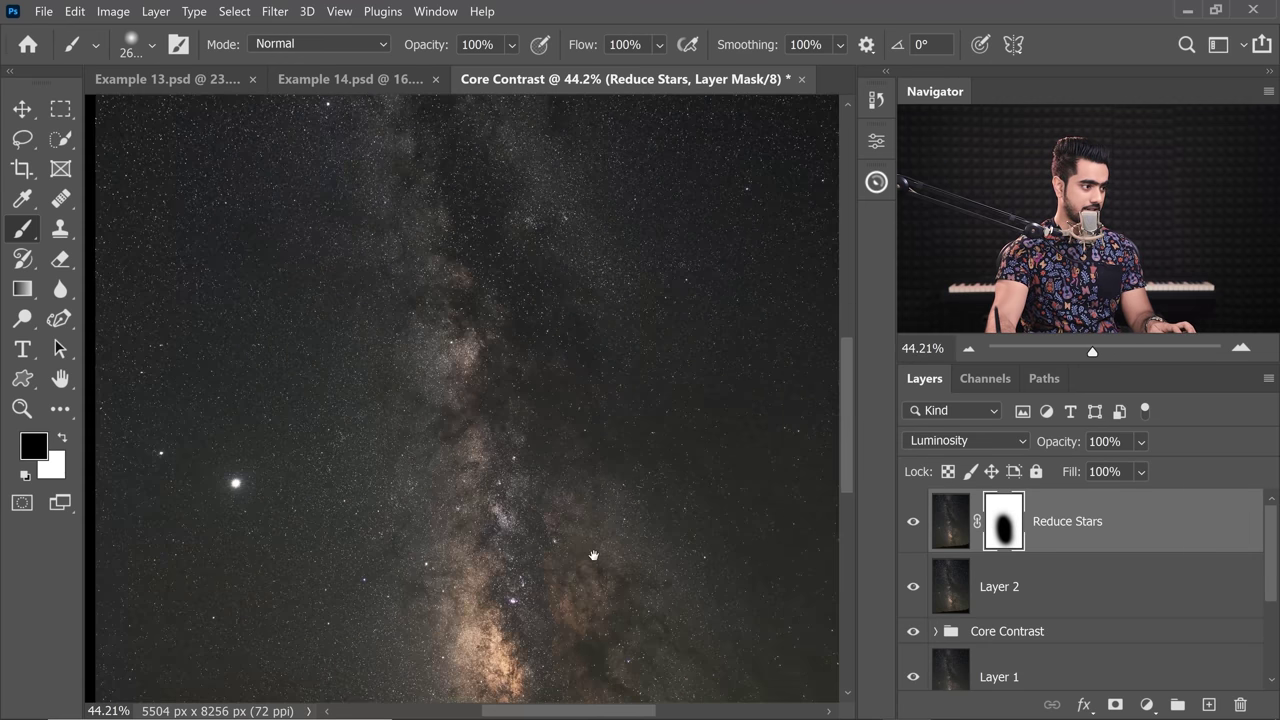
scroll(636, 437, up, 2)
scroll(636, 437, up, 3)
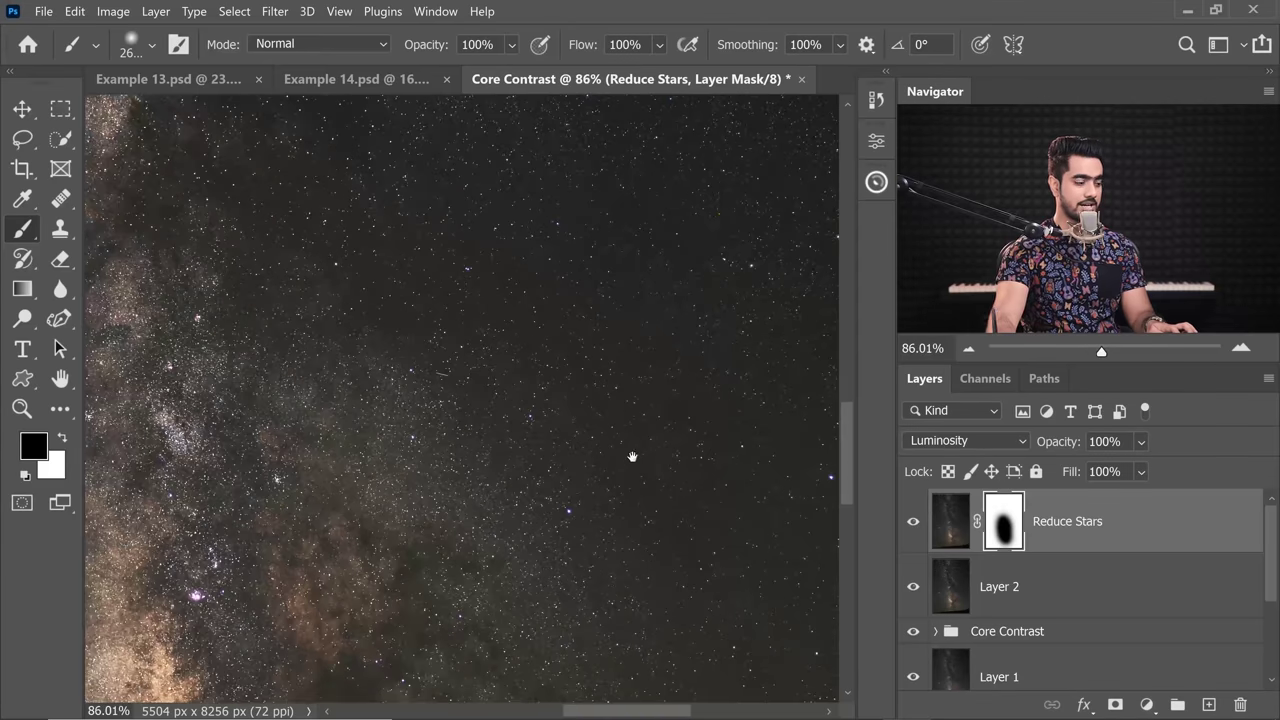
click(917, 527)
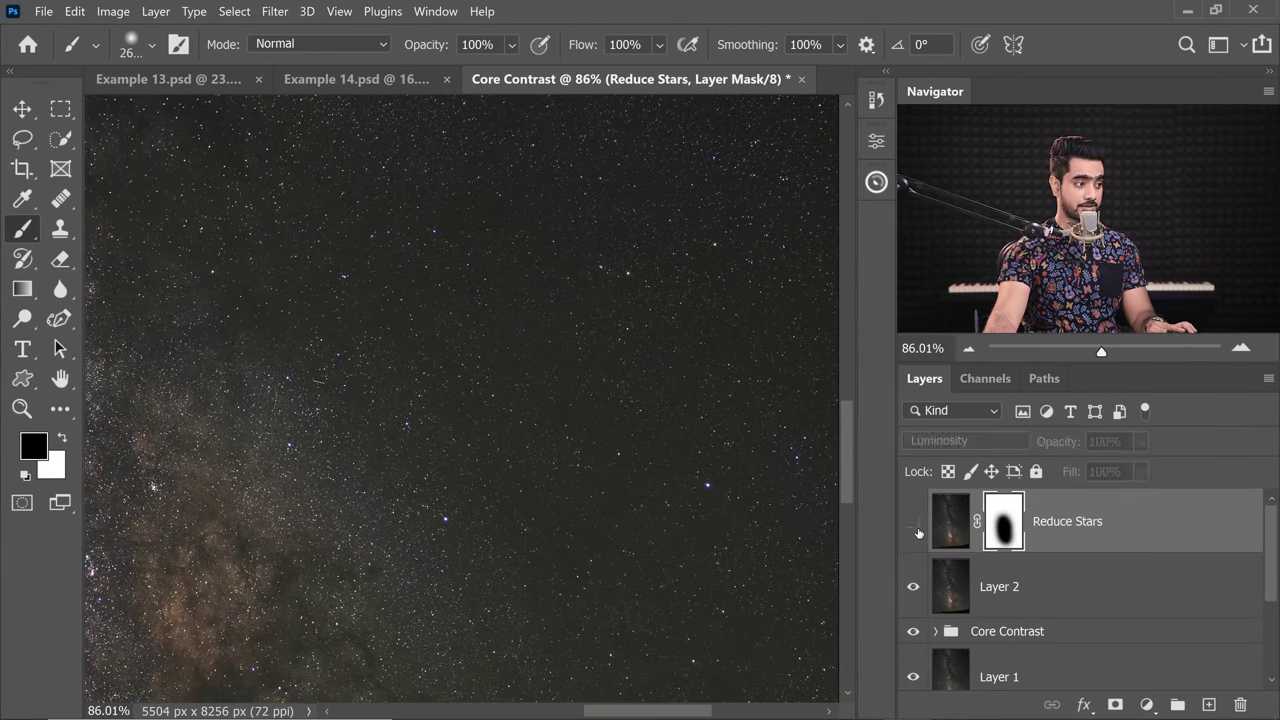
scroll(700, 438, up, 2)
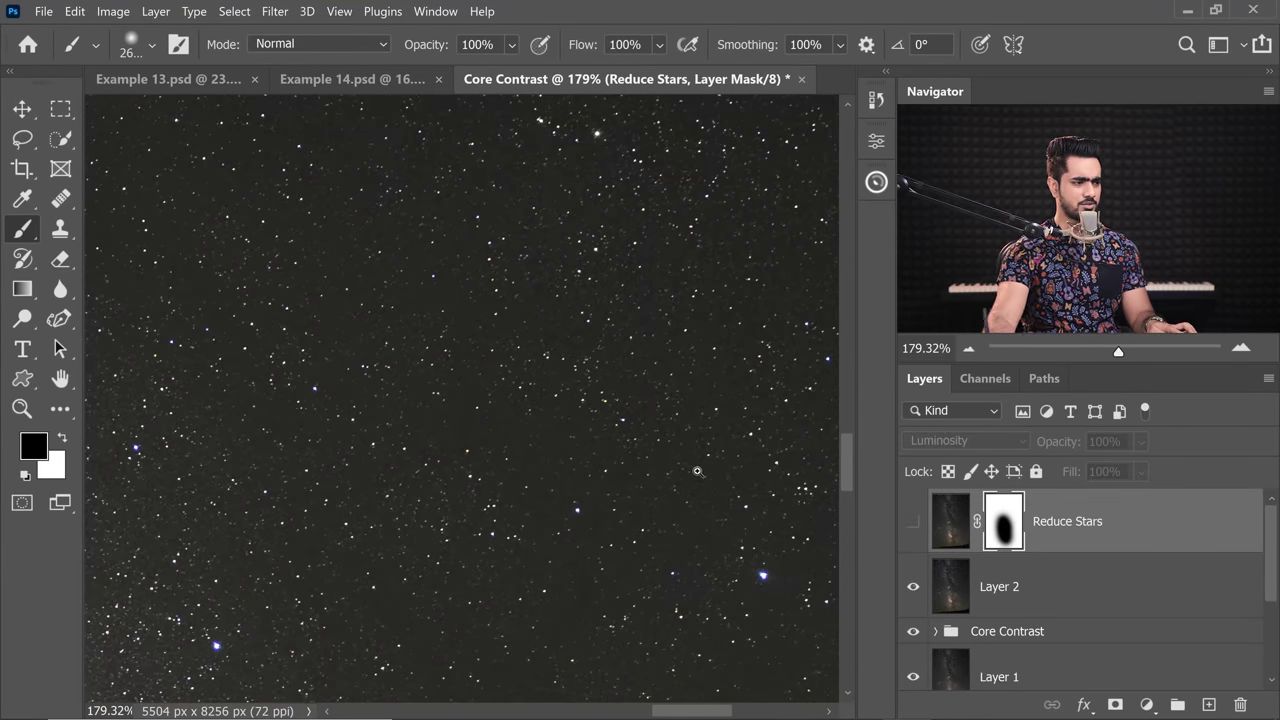
scroll(680, 475, down, 4)
click(912, 524)
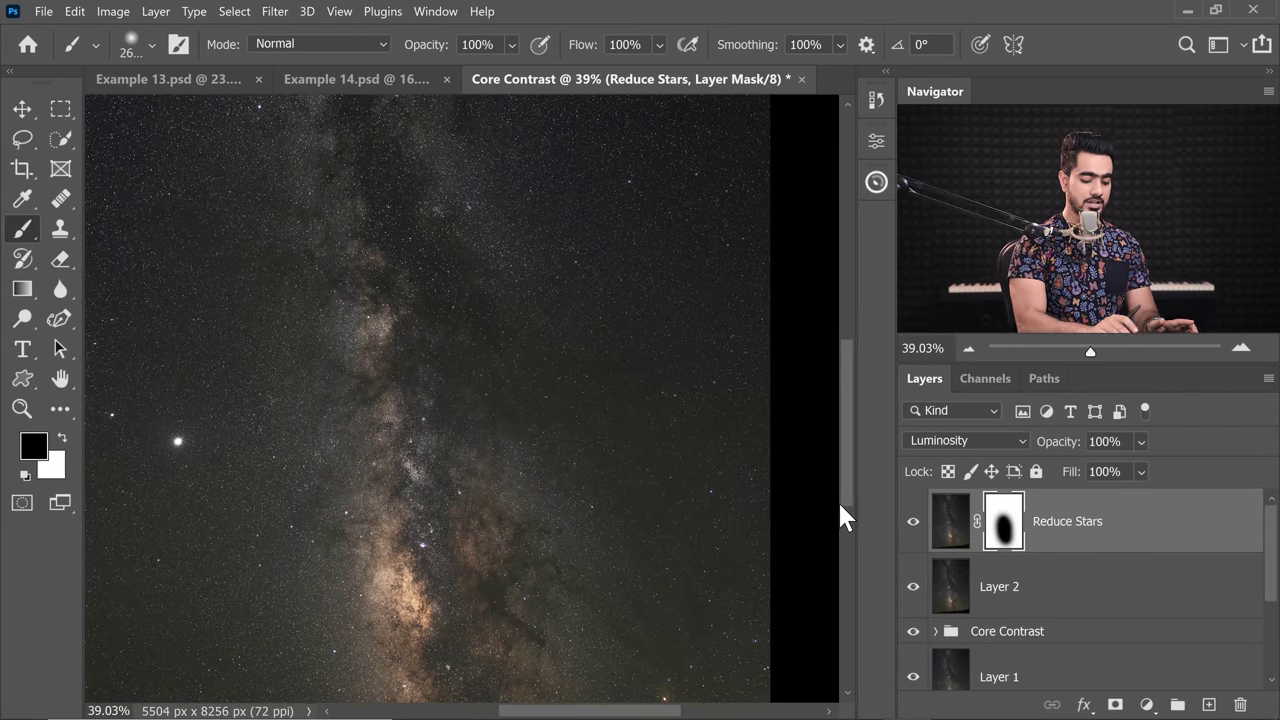
key(ctrl+0)
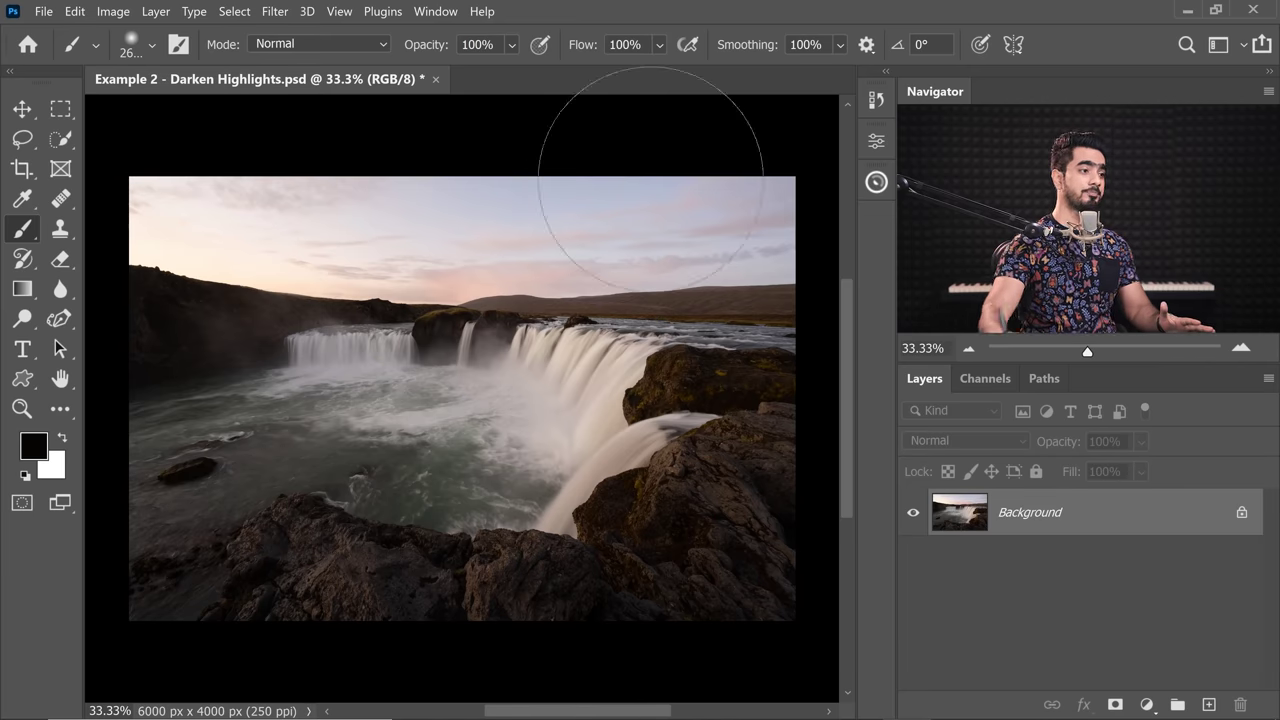
Step: Create a Sensor Dust layer from the Pro Panel's corrections page and zoom into the sky
click(877, 184)
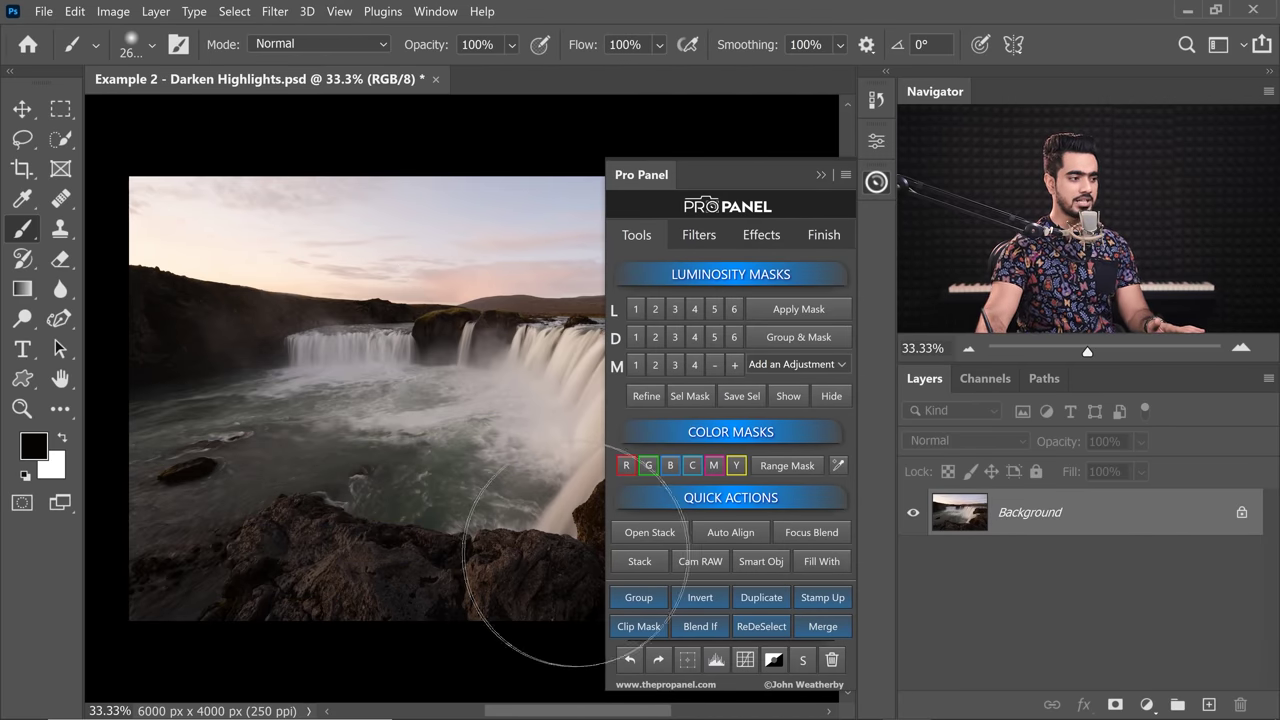
click(713, 240)
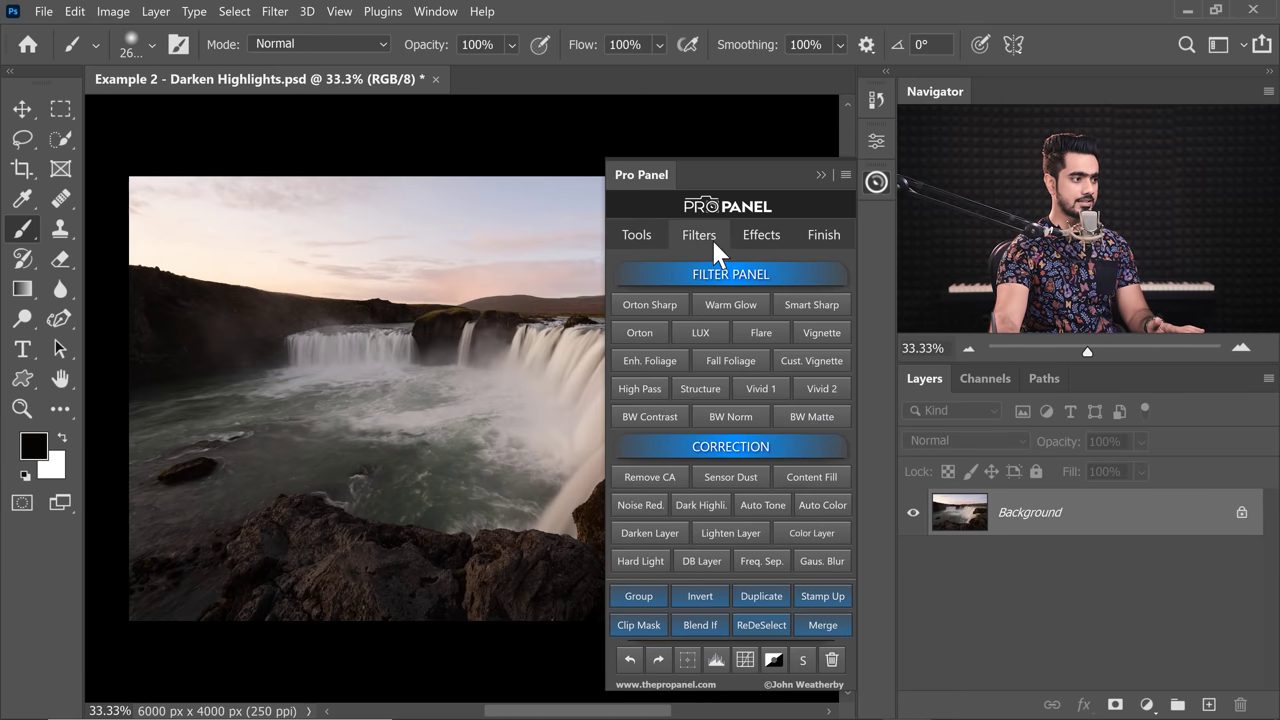
click(705, 476)
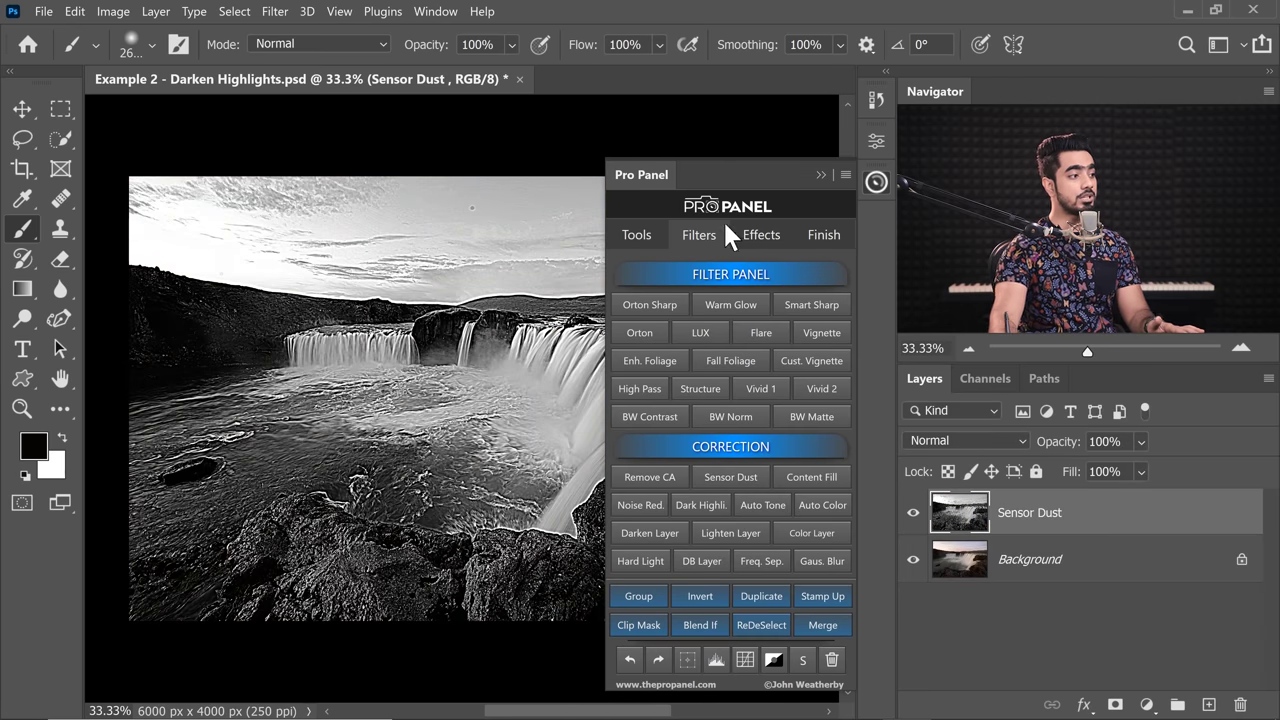
click(821, 174)
drag(460, 205, 551, 245)
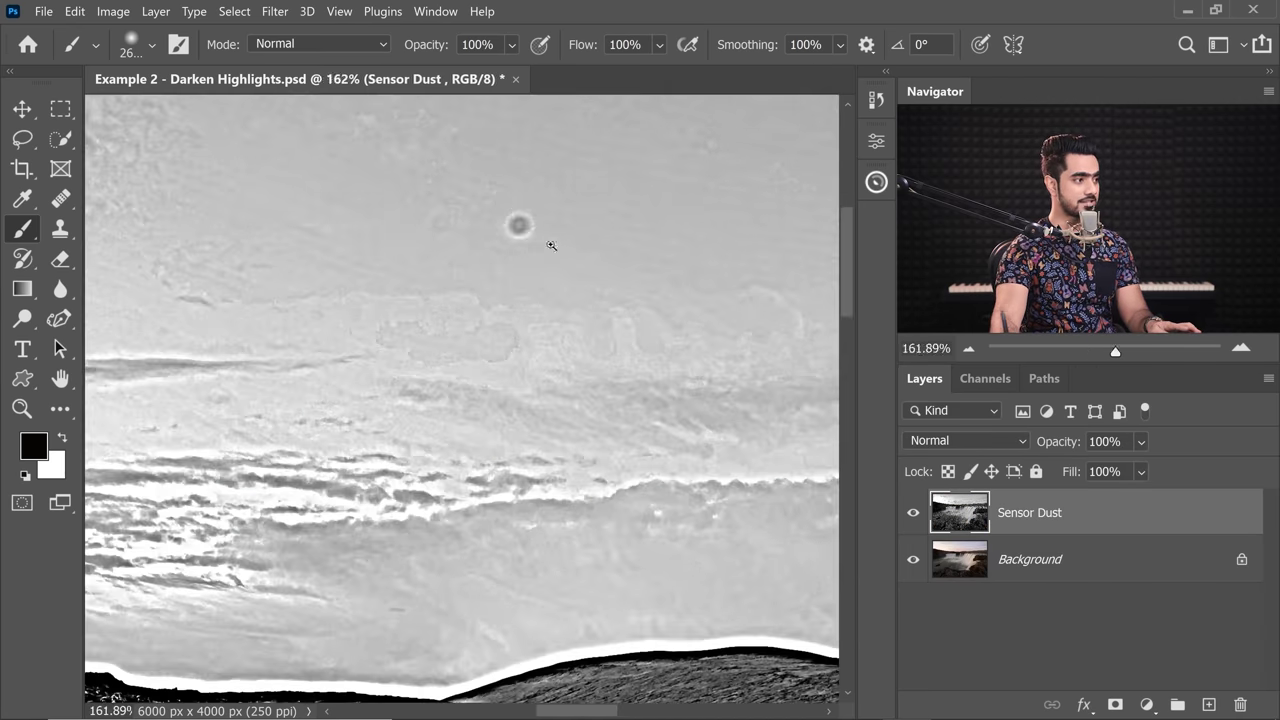
scroll(543, 251, down, 5)
drag(651, 297, 486, 322)
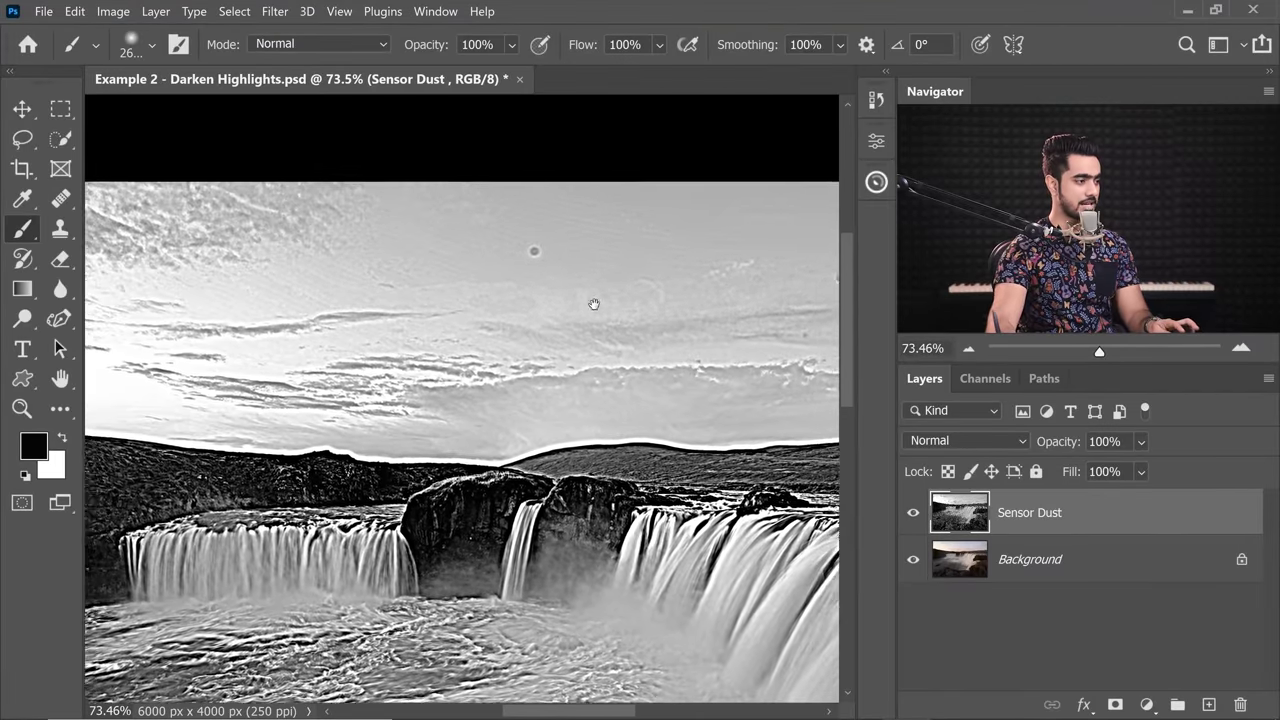
Step: Add an empty layer above the Background and switch to the Spot Healing Brush
click(1115, 565)
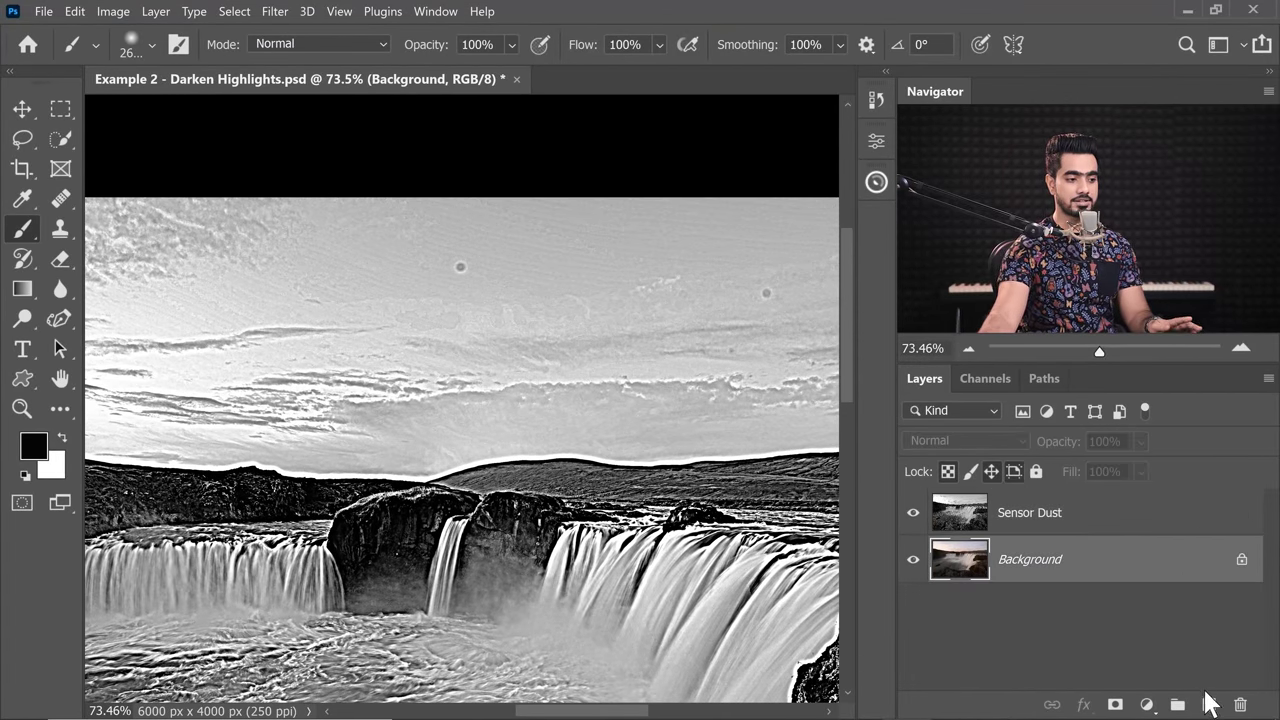
click(1207, 705)
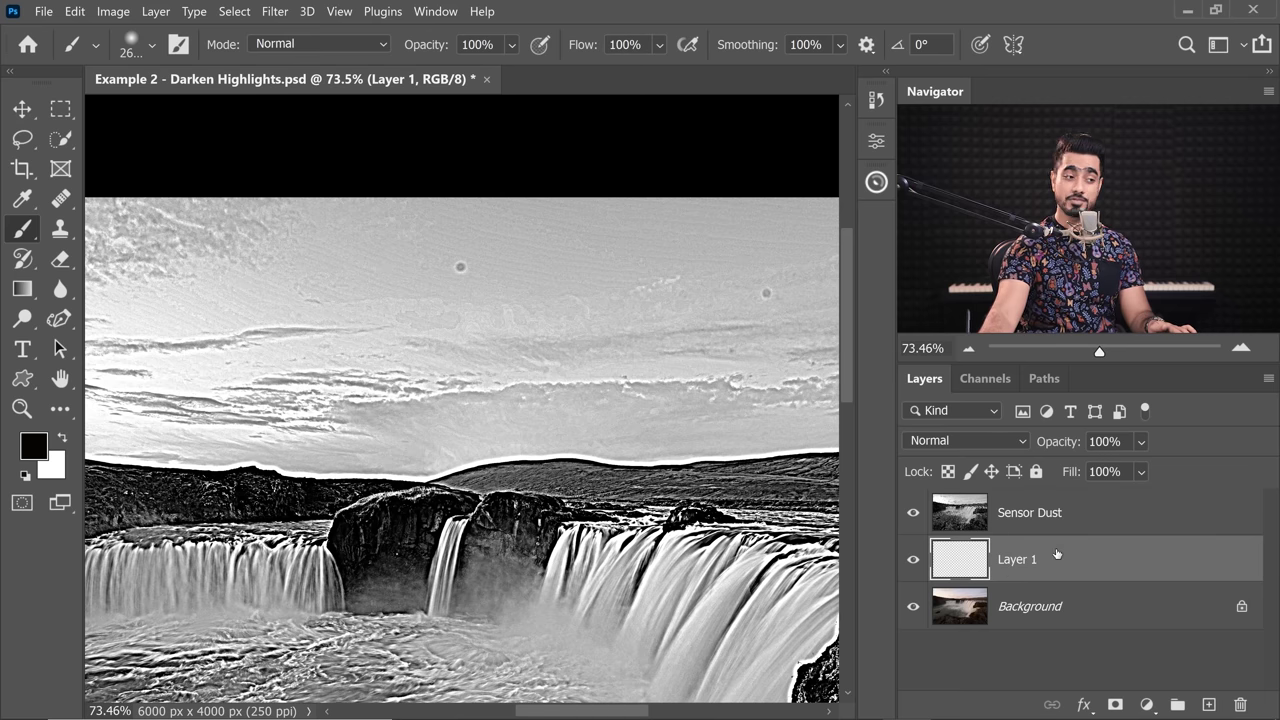
right_click(64, 199)
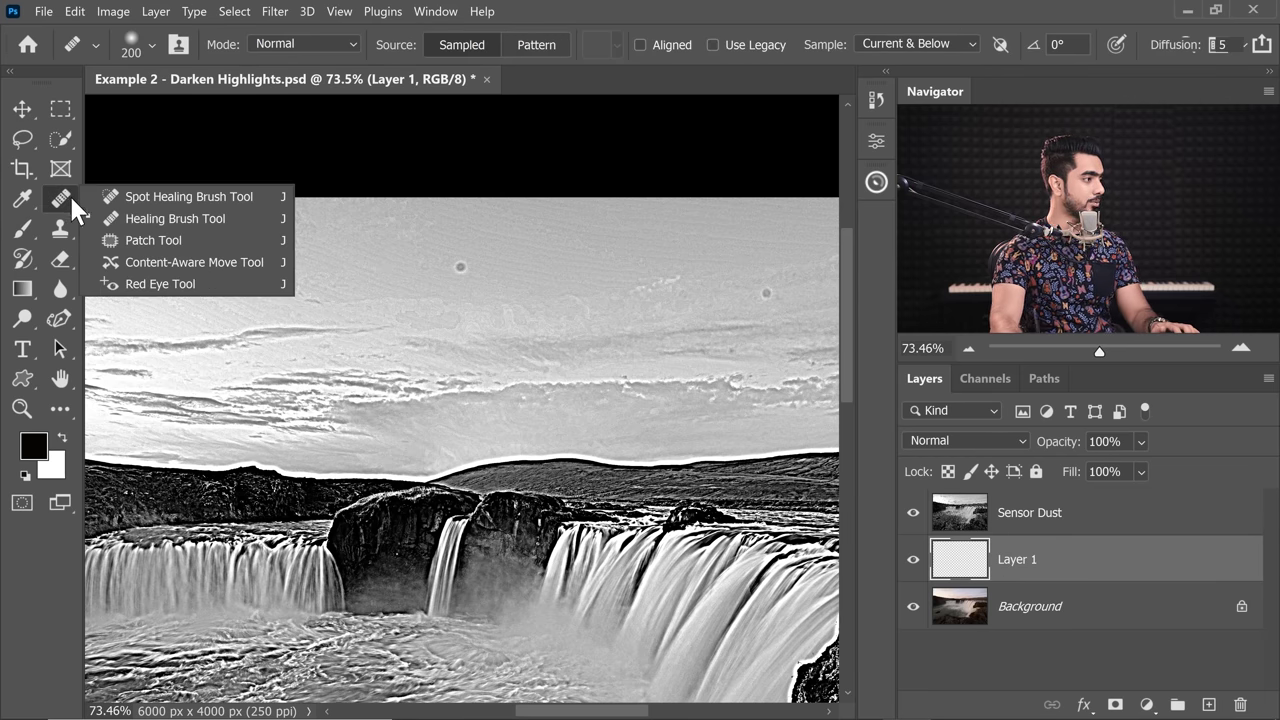
click(180, 219)
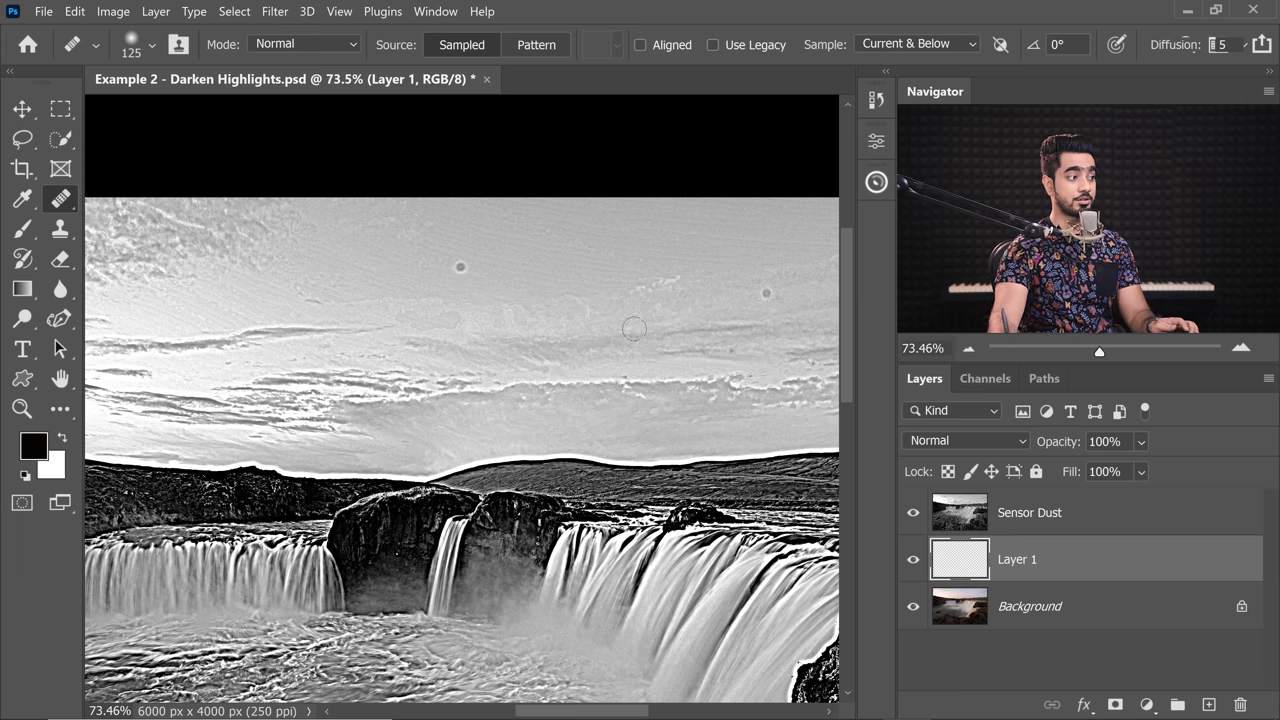
Step: Heal the remaining dust spot in the sky, checking it with the Sensor Dust view
click(913, 512)
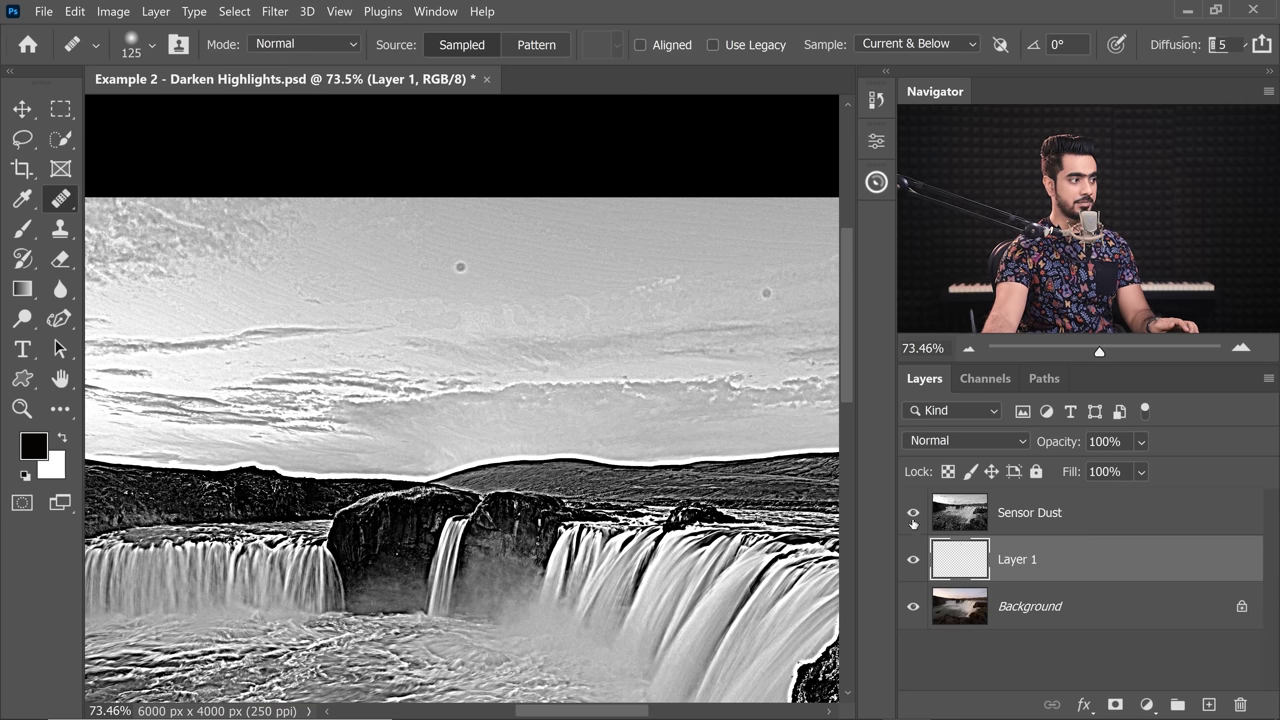
mouse_move(758, 284)
mouse_down()
mouse_move(610, 302)
mouse_move(700, 351)
mouse_up()
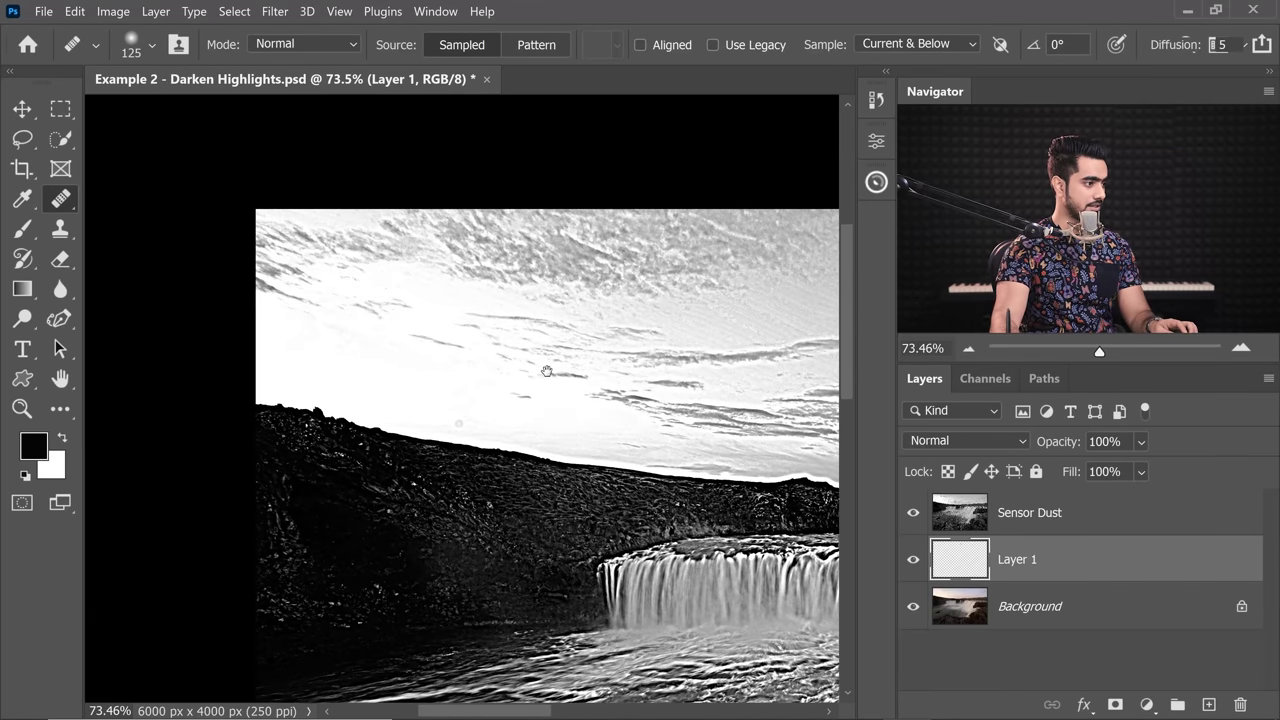
drag(472, 424, 481, 398)
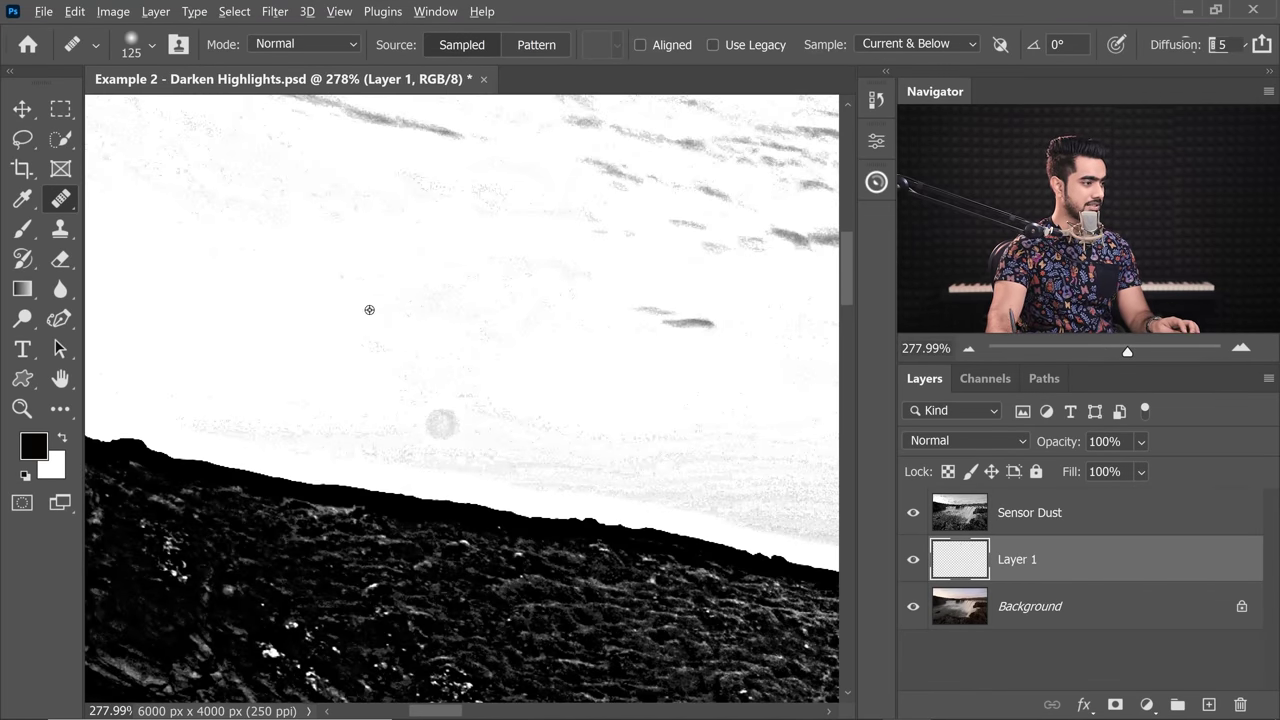
click(457, 414)
scroll(587, 395, down, 3)
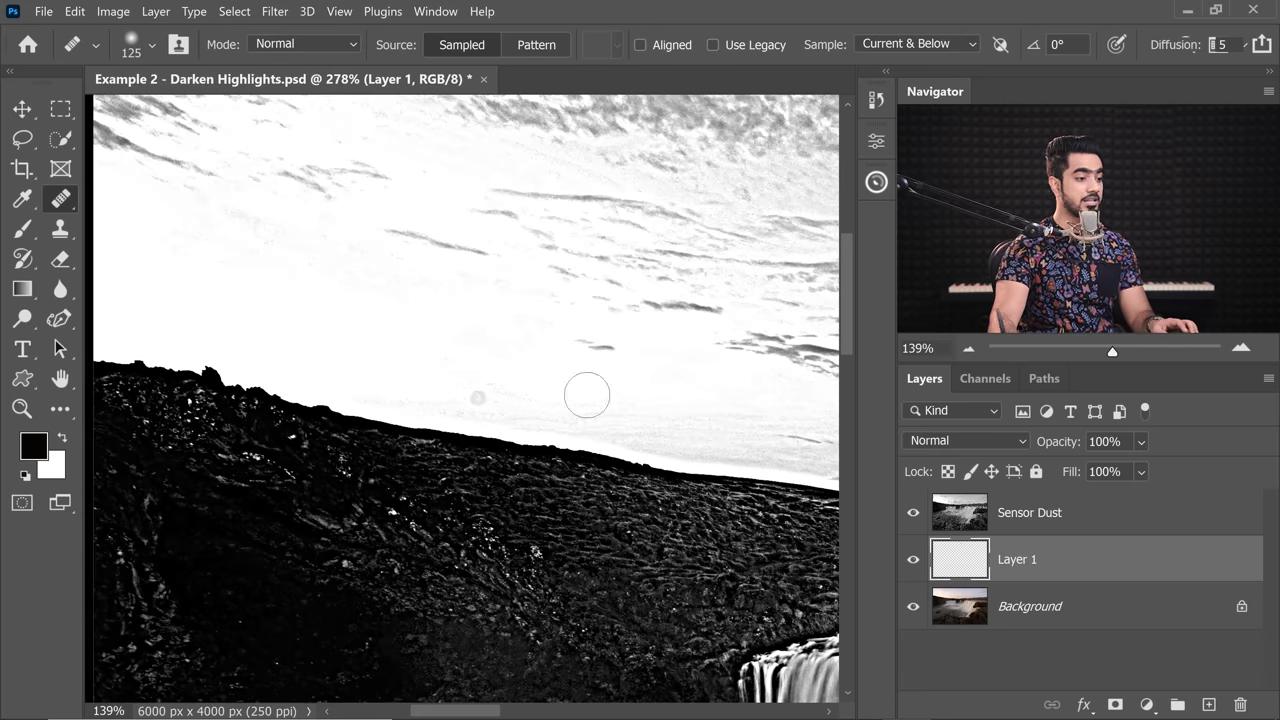
Step: Delete the Sensor Dust layer and pan to show the whole waterfall photo
drag(1118, 512, 1240, 704)
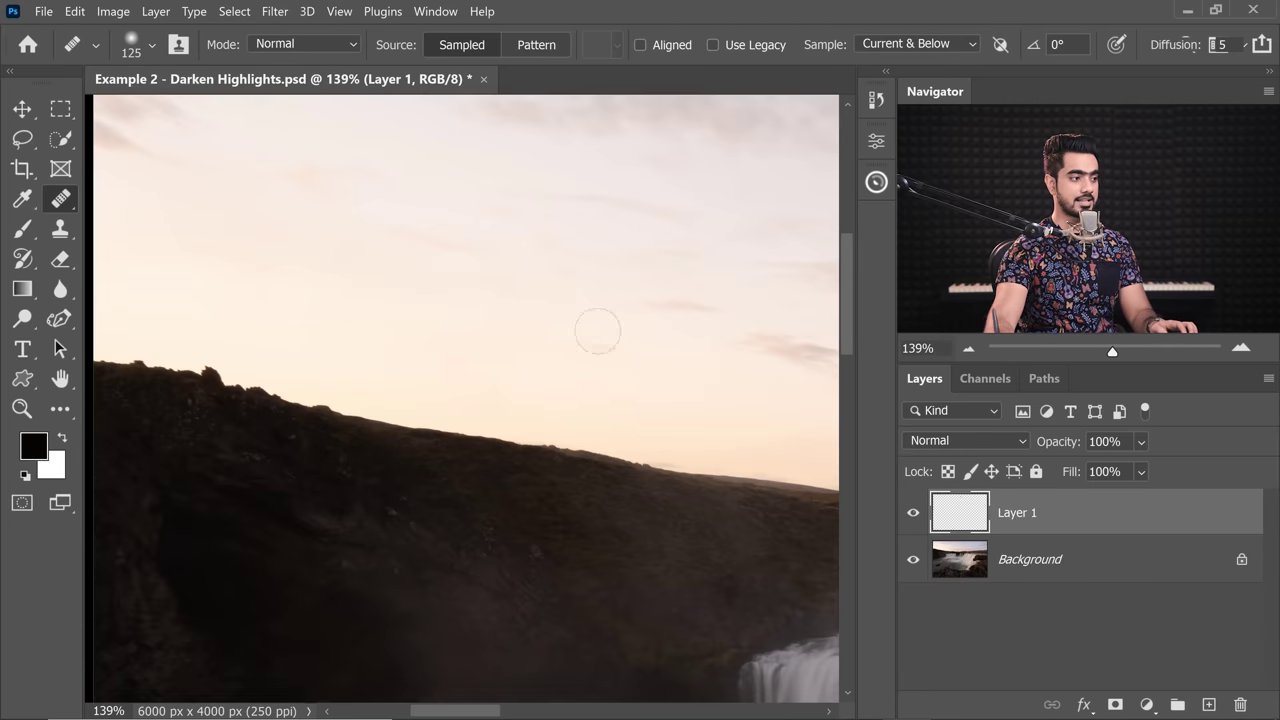
scroll(597, 331, down, 5)
drag(617, 314, 409, 329)
scroll(409, 329, up, 1)
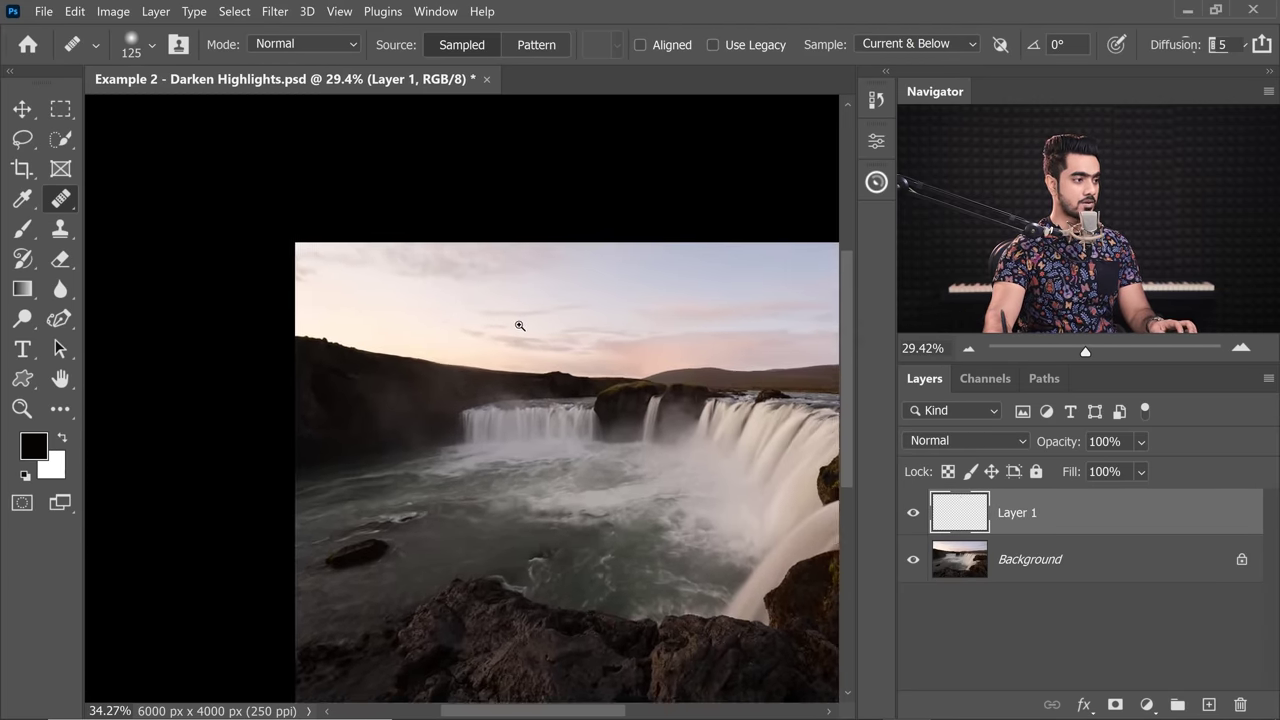
drag(517, 323, 388, 338)
Step: Run Pro Panel's Stamp Up for Layer 2, then add a Sensor Dust layer from Correction
click(876, 183)
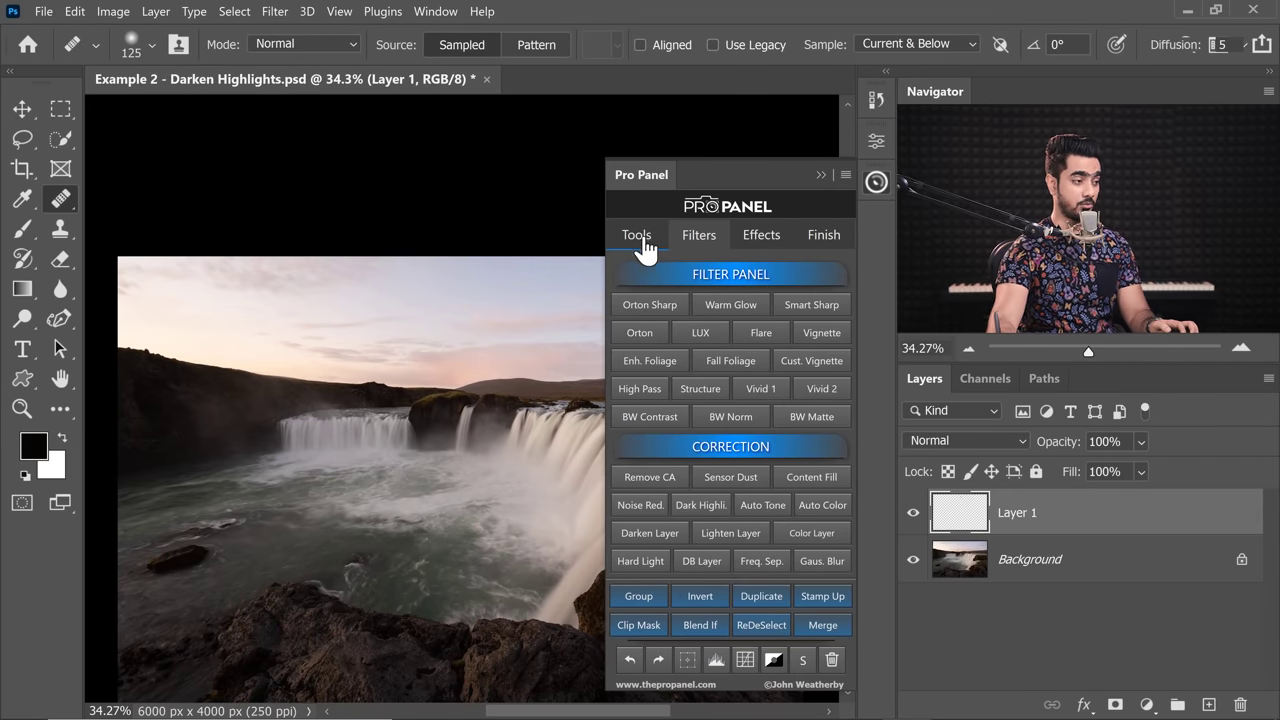
click(830, 596)
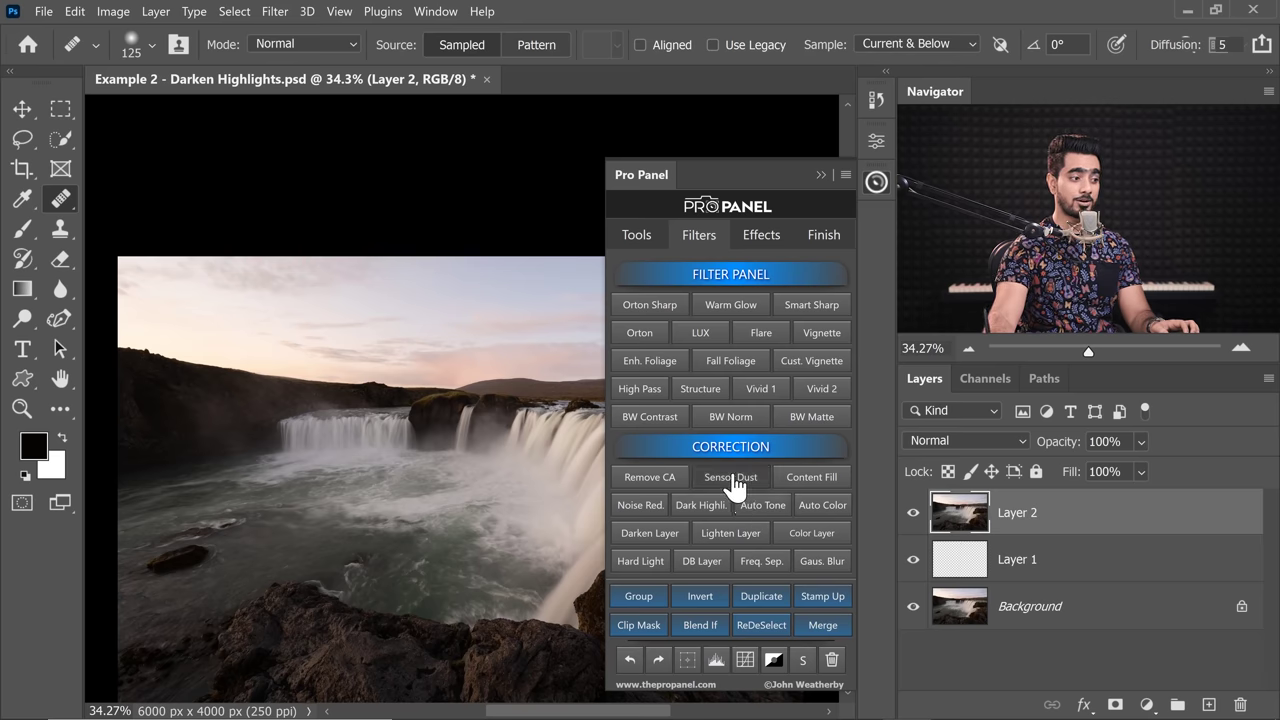
click(734, 478)
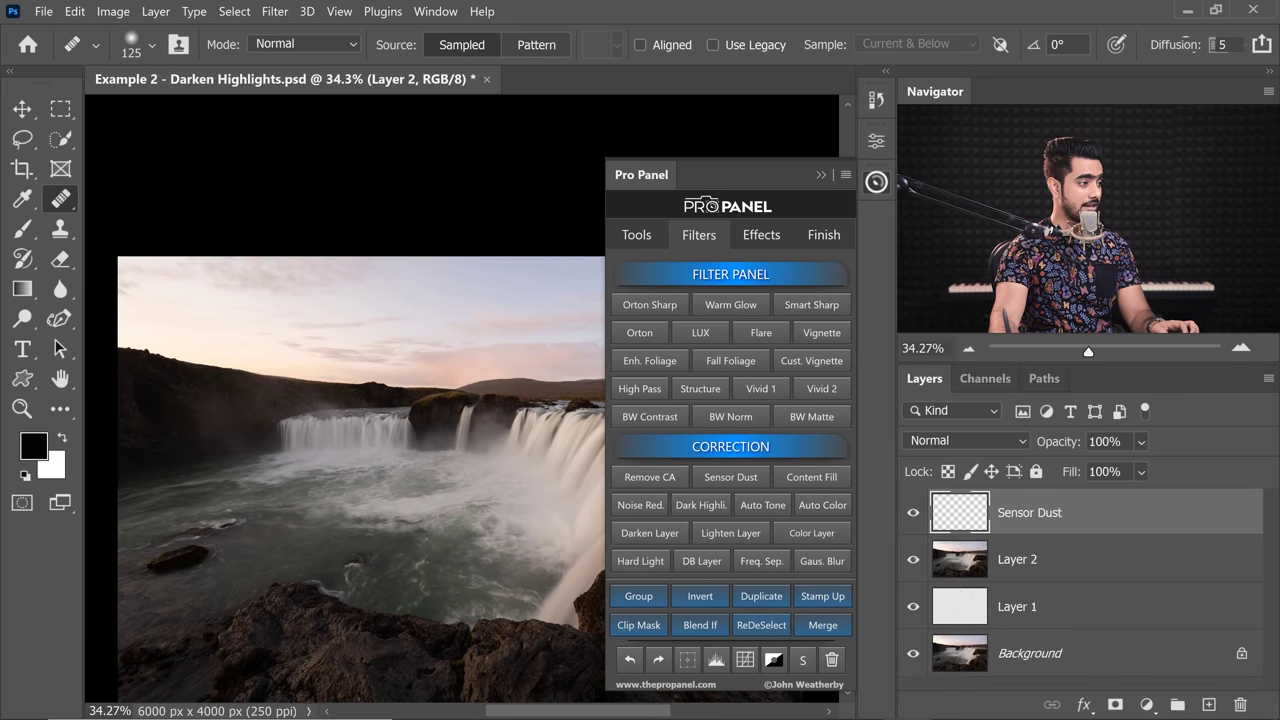
scroll(478, 308, up, 5)
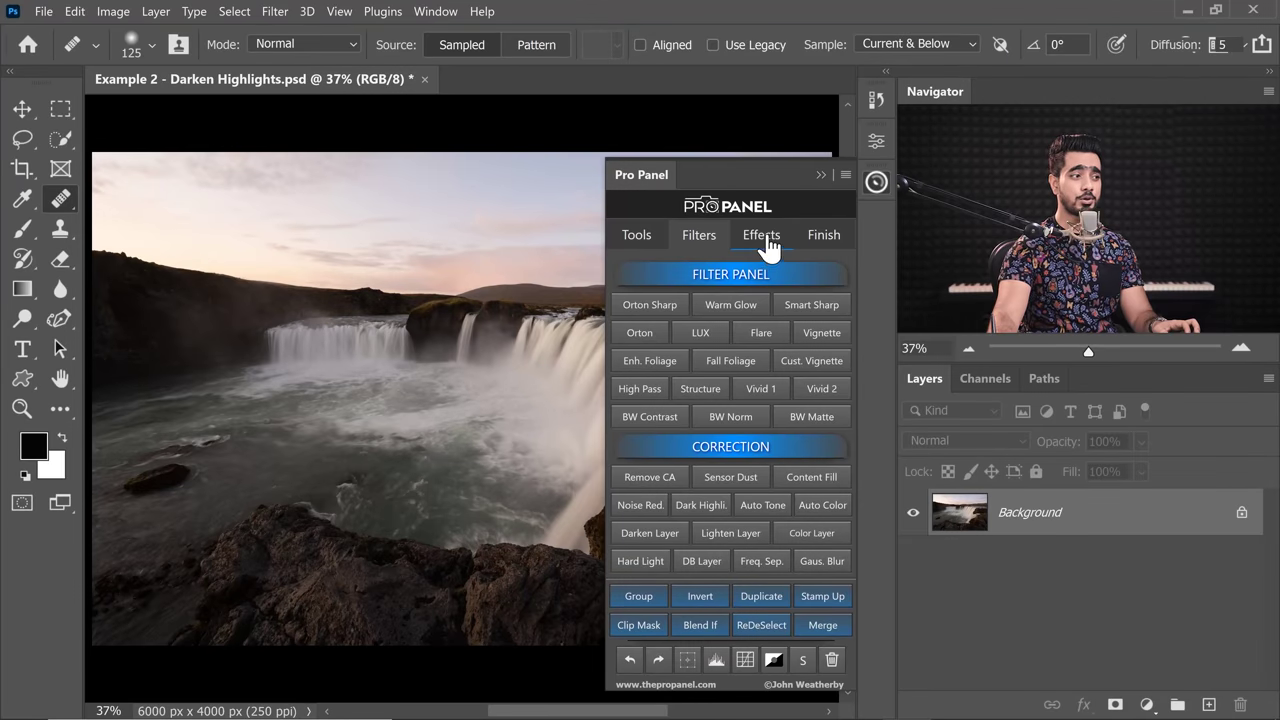
Step: Assign the Color set's Saturation Mask action to Pro Panel's second user action
click(765, 240)
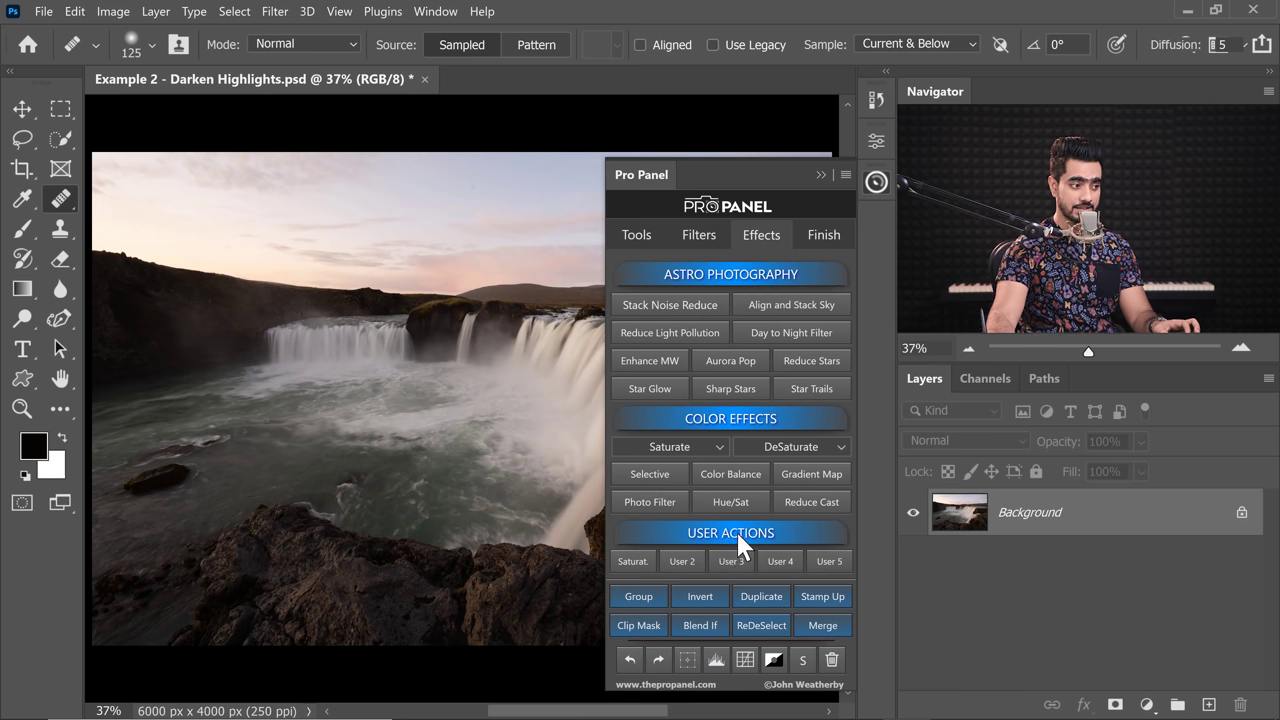
alt+click(684, 565)
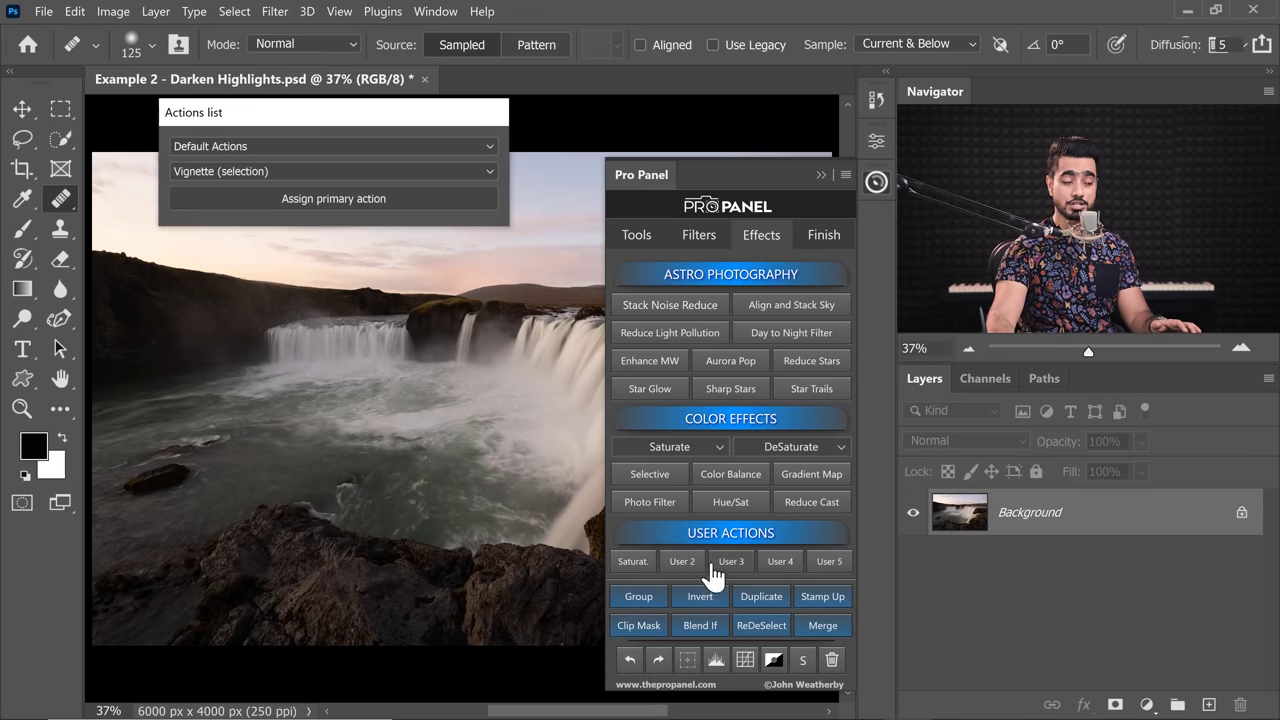
click(257, 148)
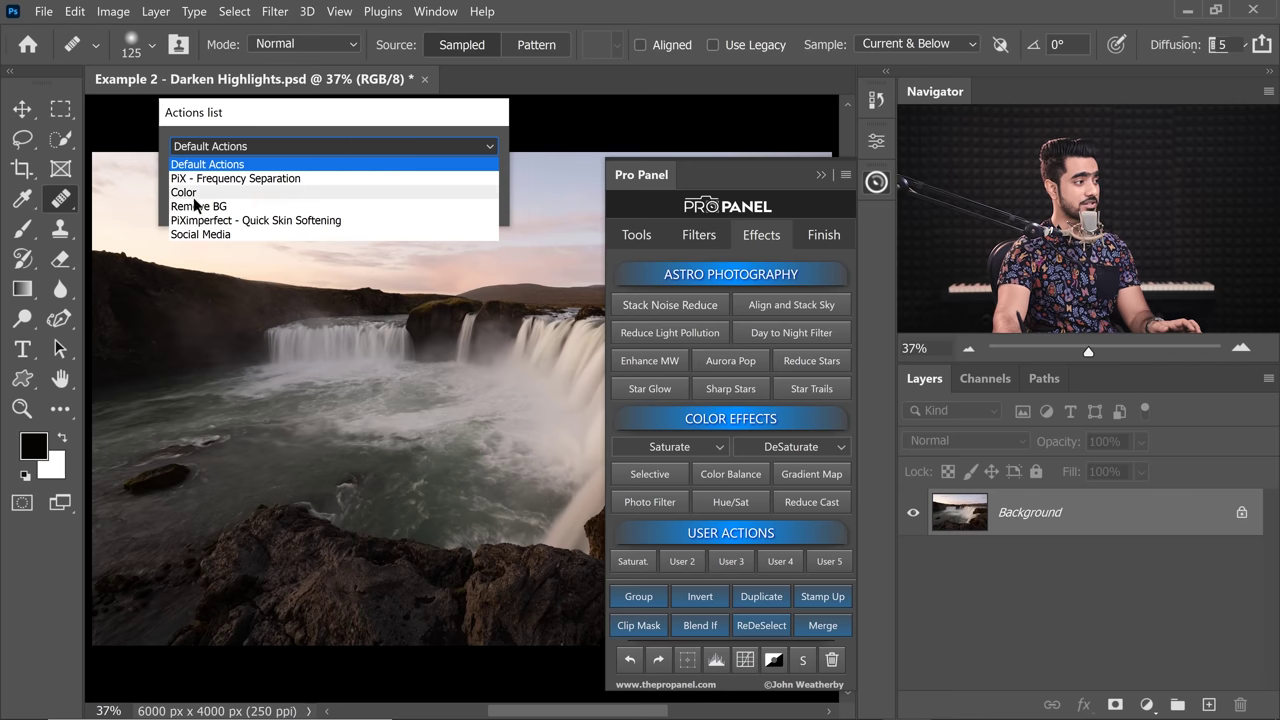
click(236, 192)
click(230, 192)
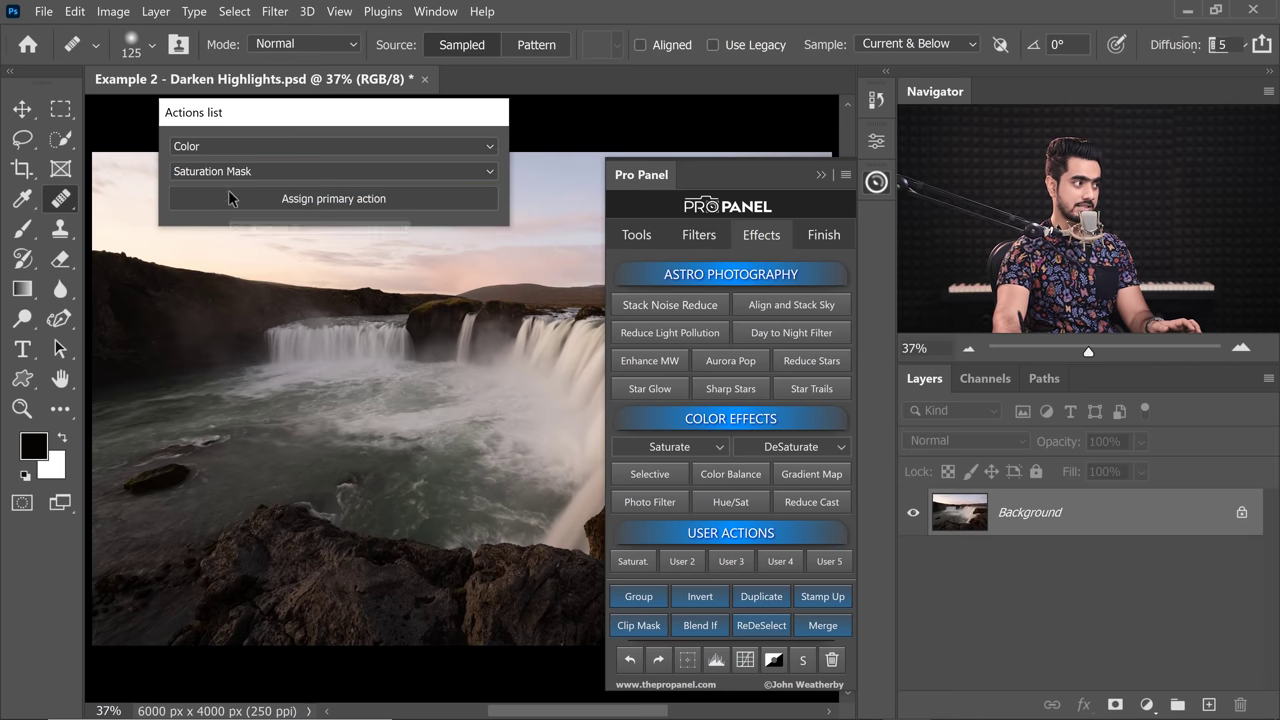
click(325, 199)
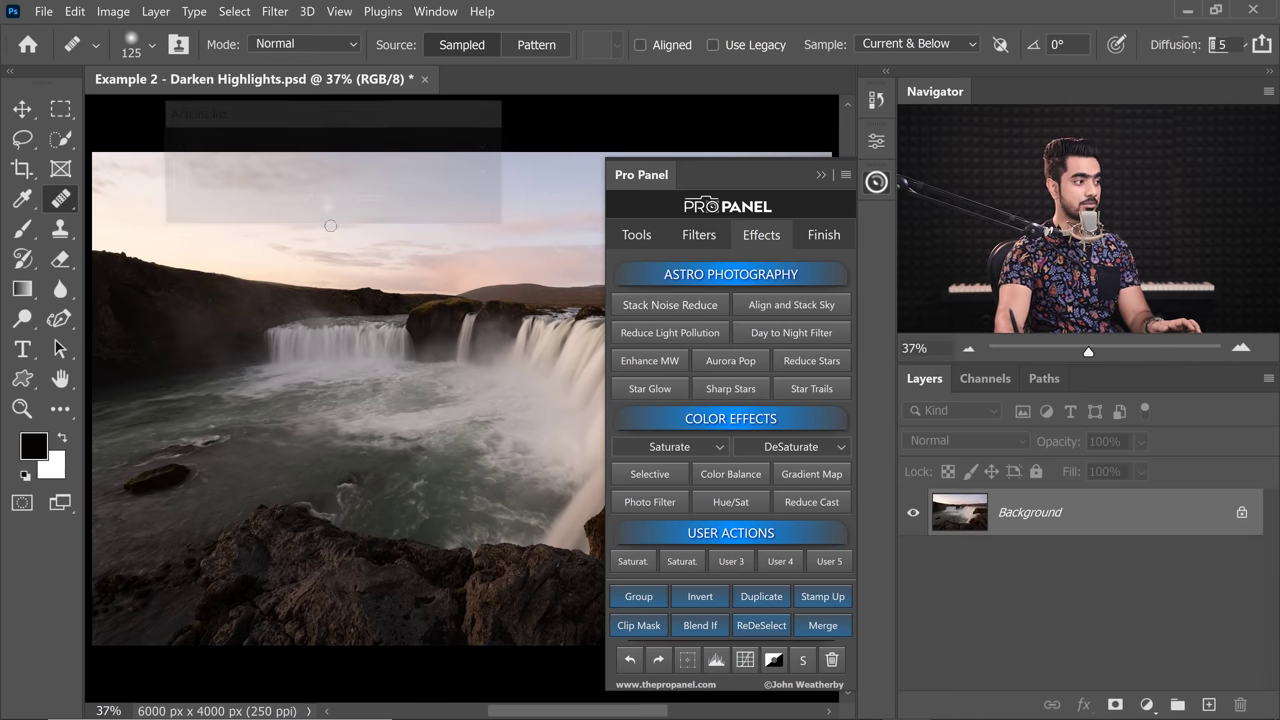
Step: Assign PiX - Skin Softening as the second user action's secondary action
alt+click(670, 573)
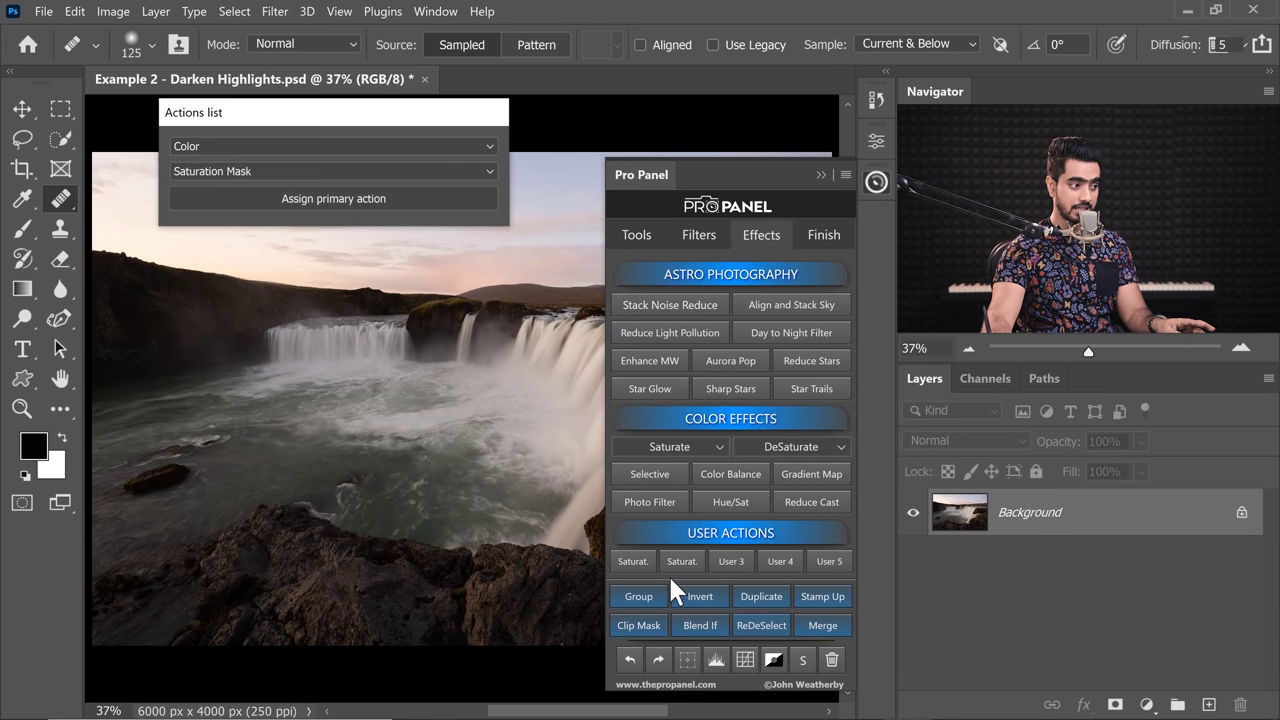
click(256, 149)
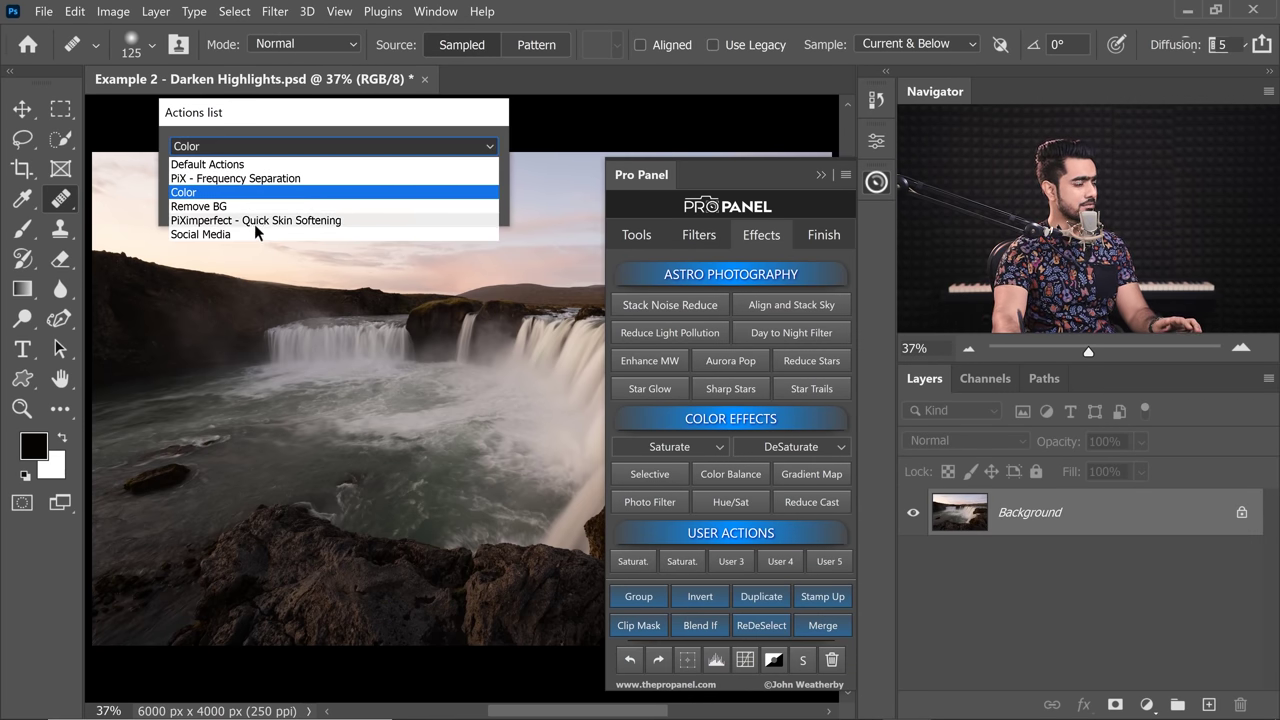
click(254, 220)
click(265, 172)
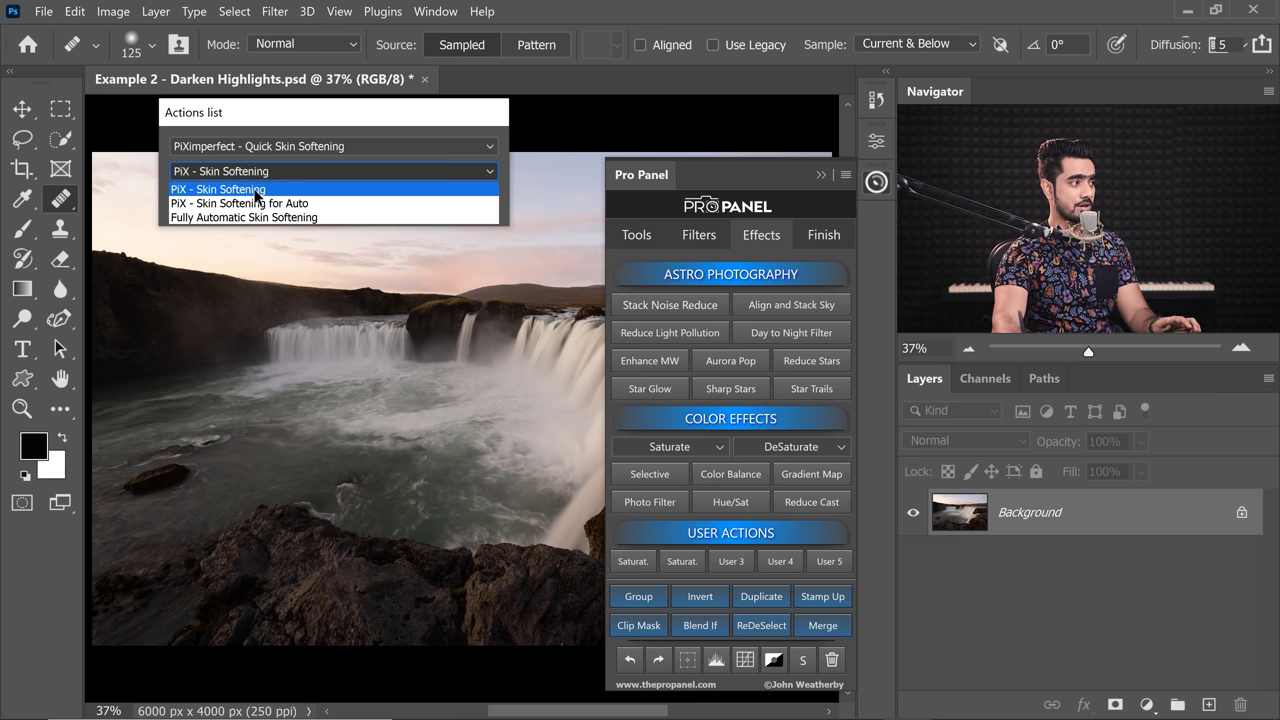
click(255, 192)
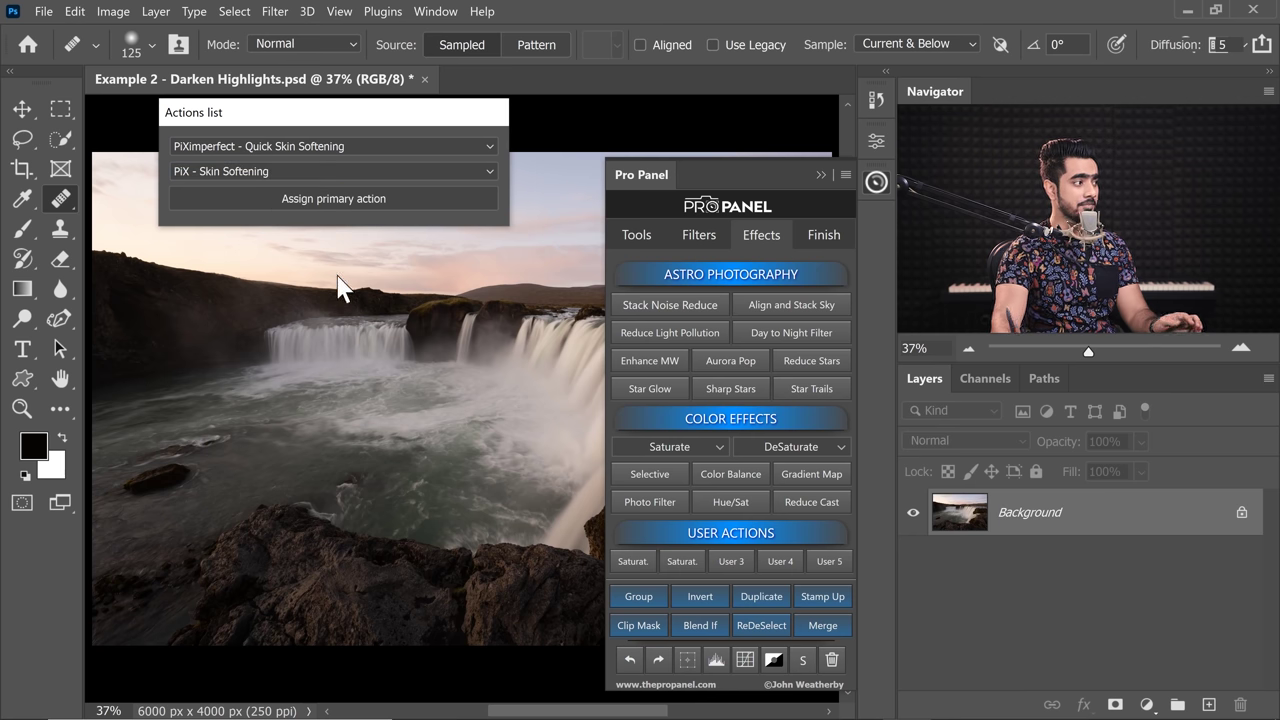
click(332, 200)
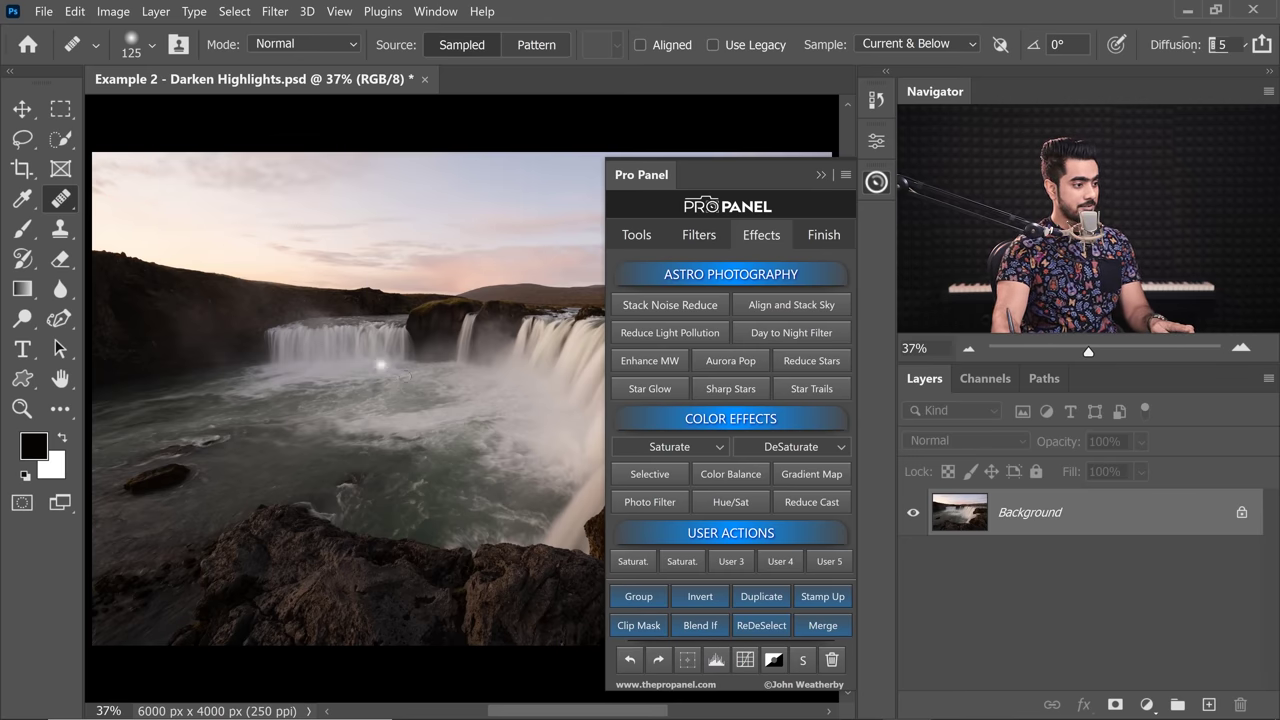
Step: Run Skin Softening on the waterfall, adding Softening and Skin Texture layers
key(shift)
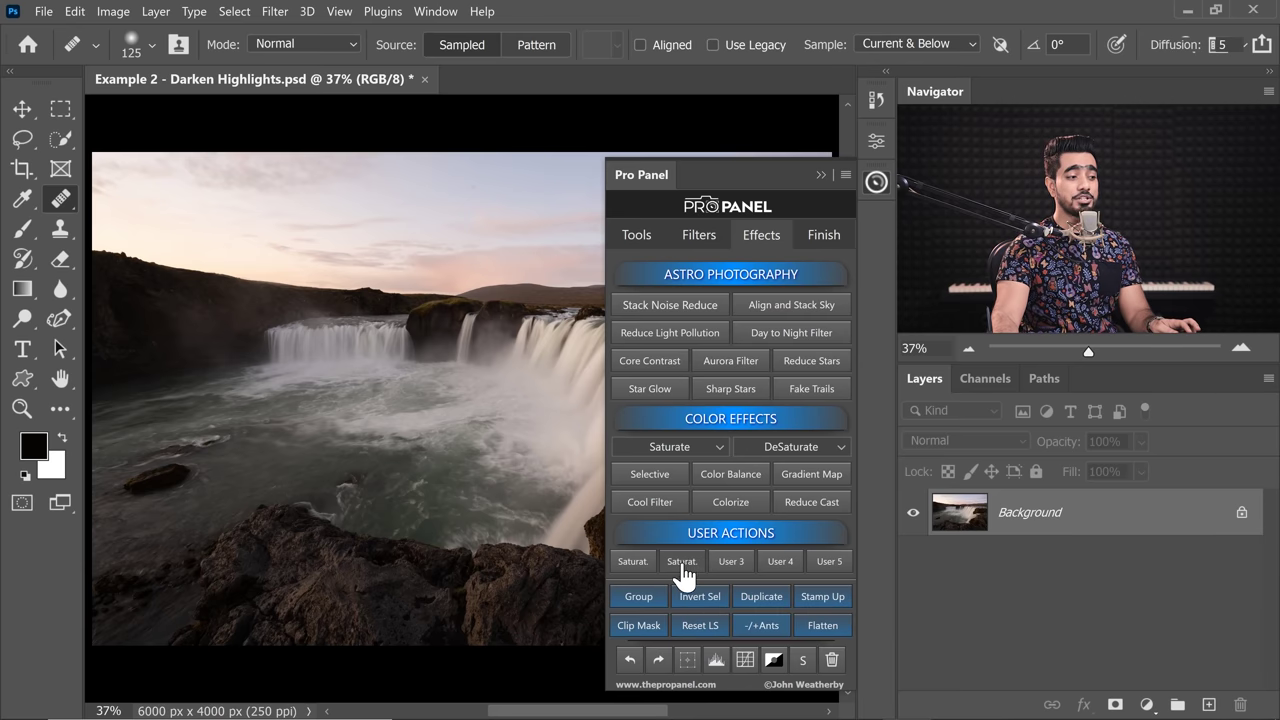
shift+click(683, 575)
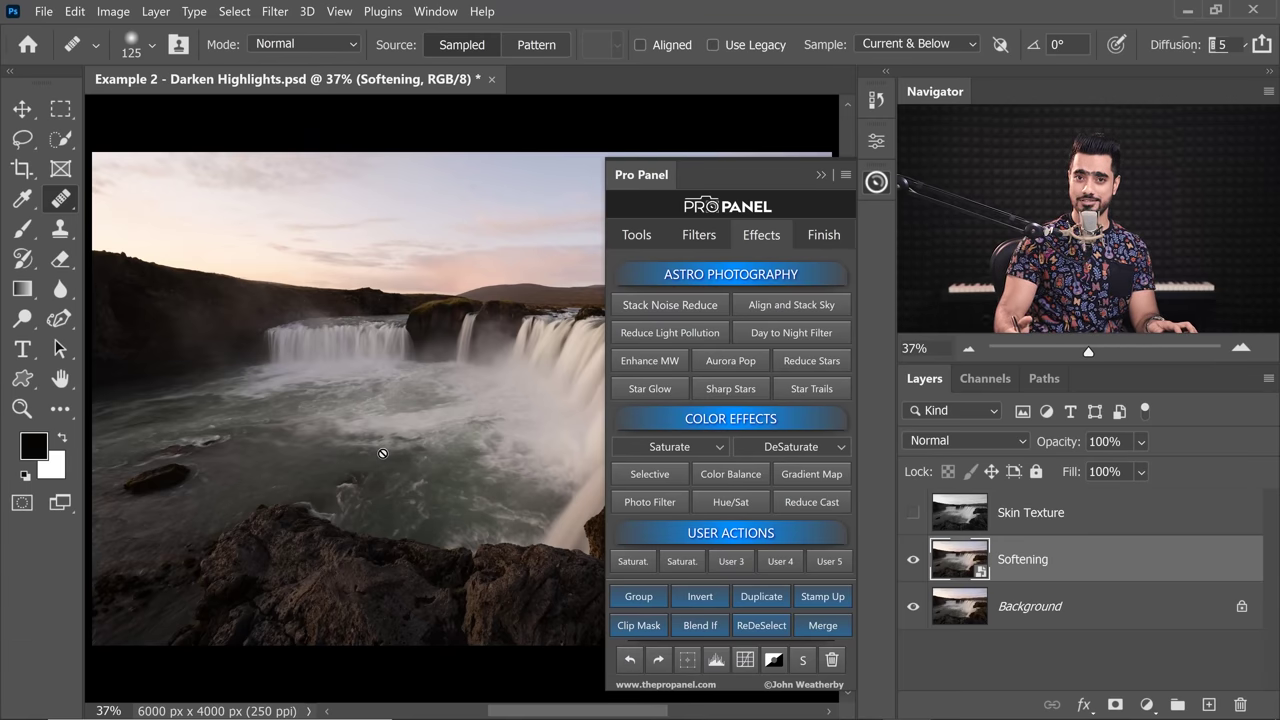
key(ctrl)
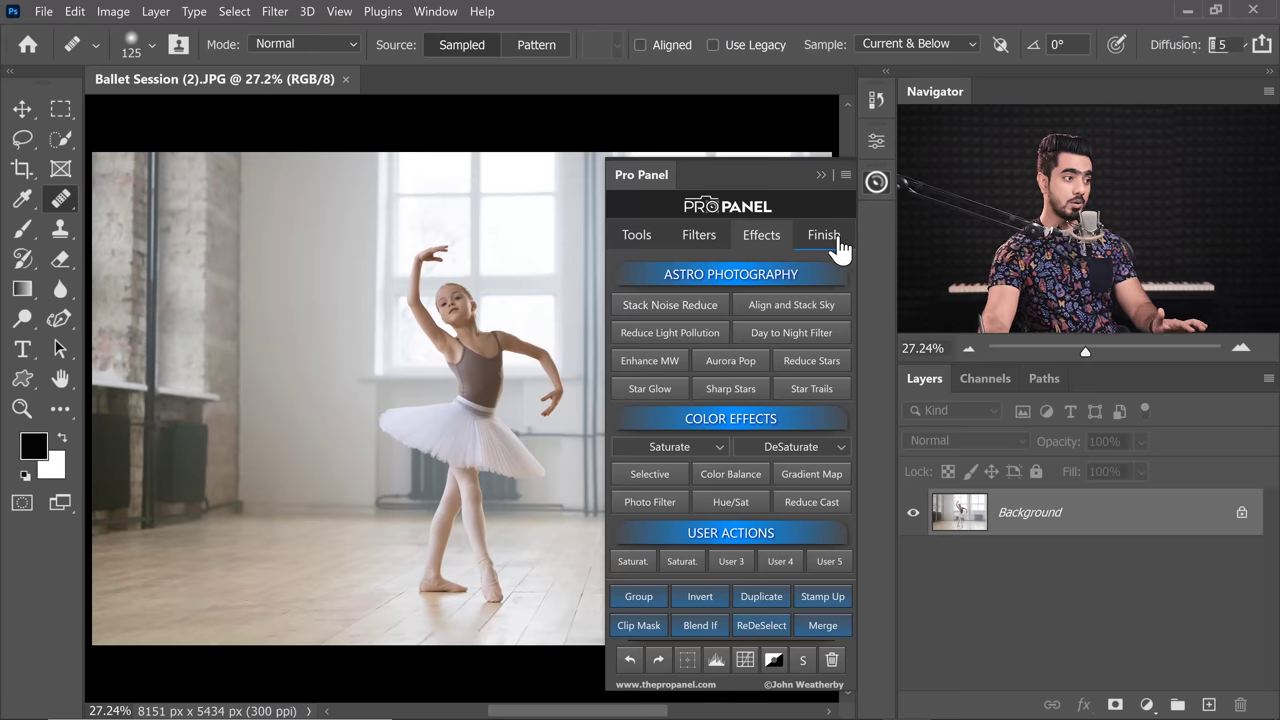
Step: Apply the PiXimperfect watermark to the ballet photo, anchored bottom-left
click(833, 250)
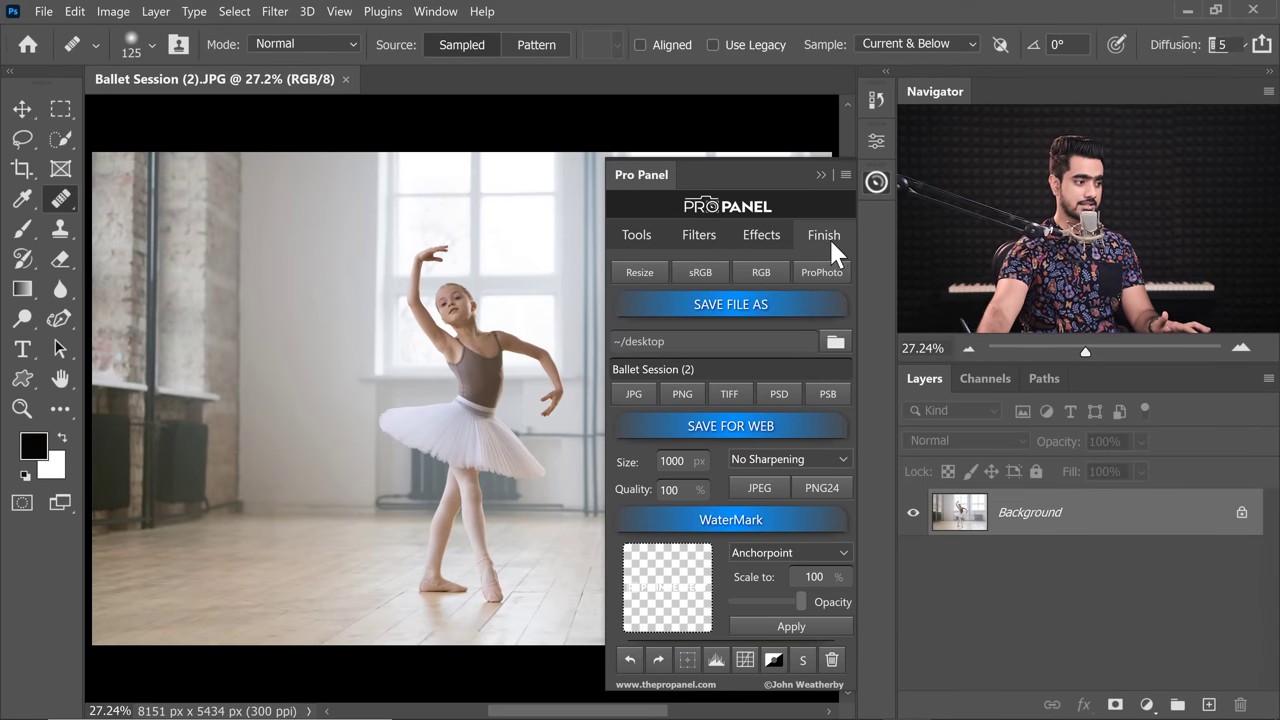
click(665, 590)
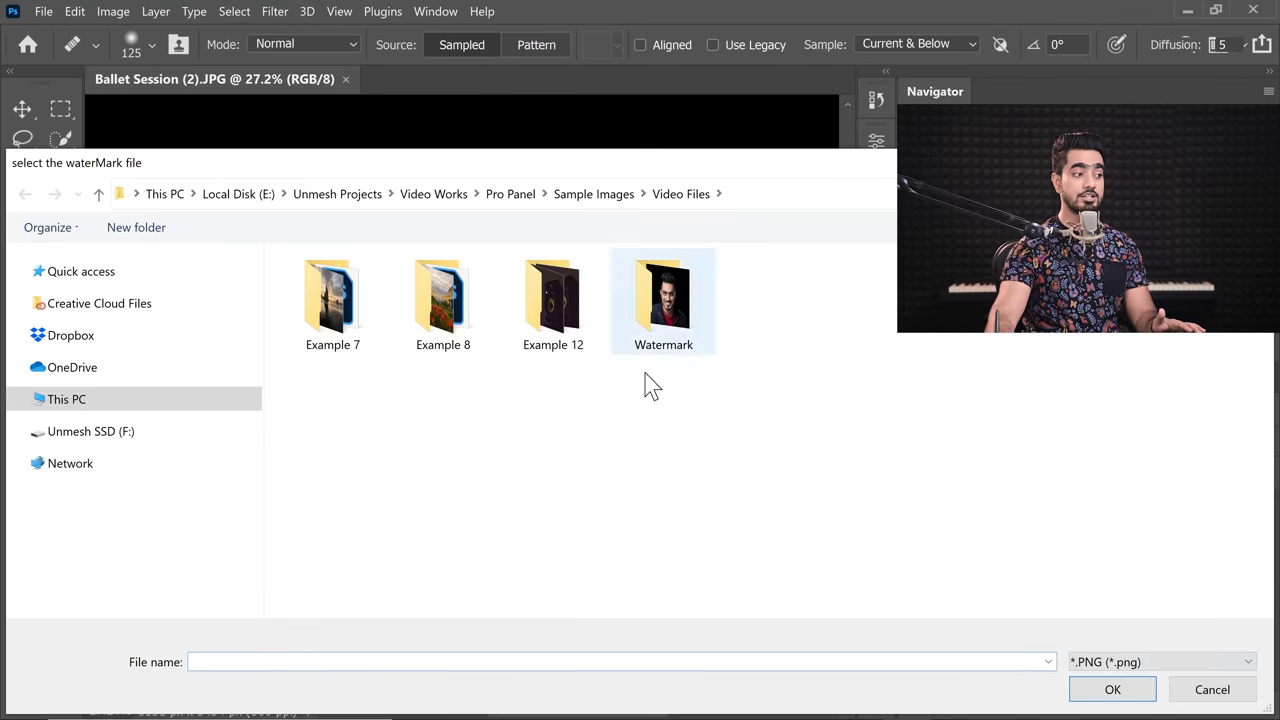
click(1212, 690)
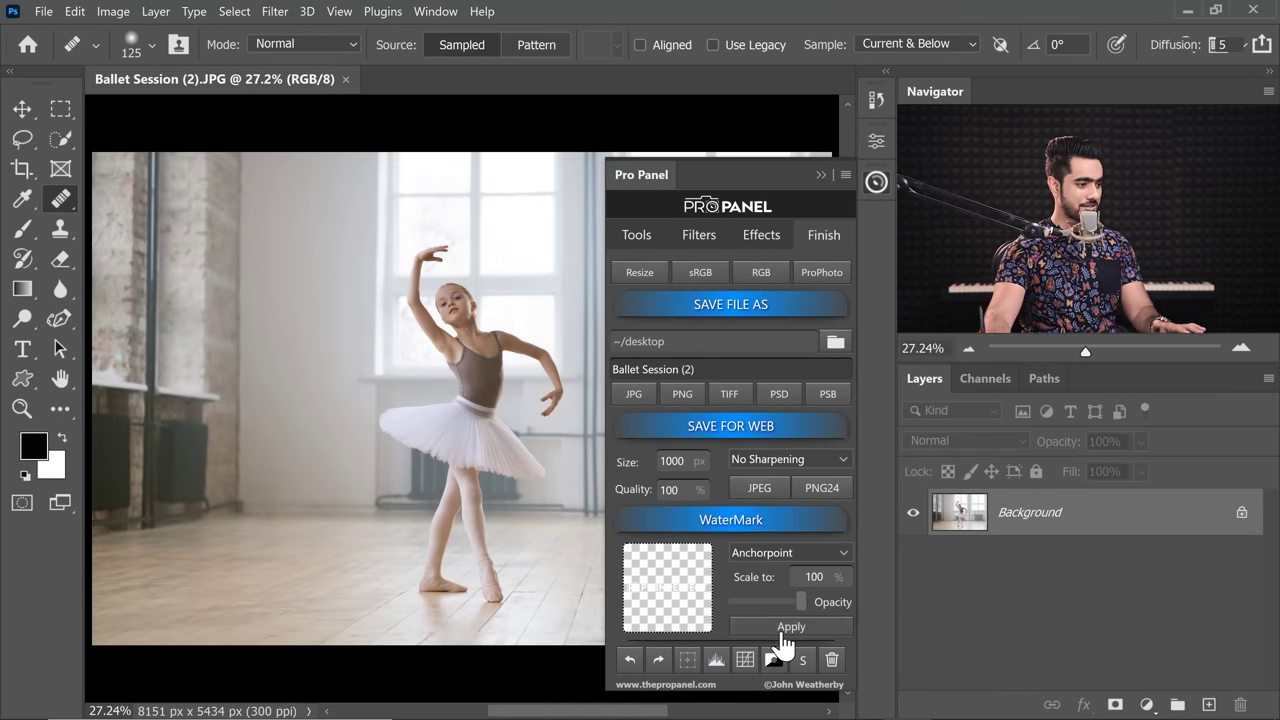
click(799, 560)
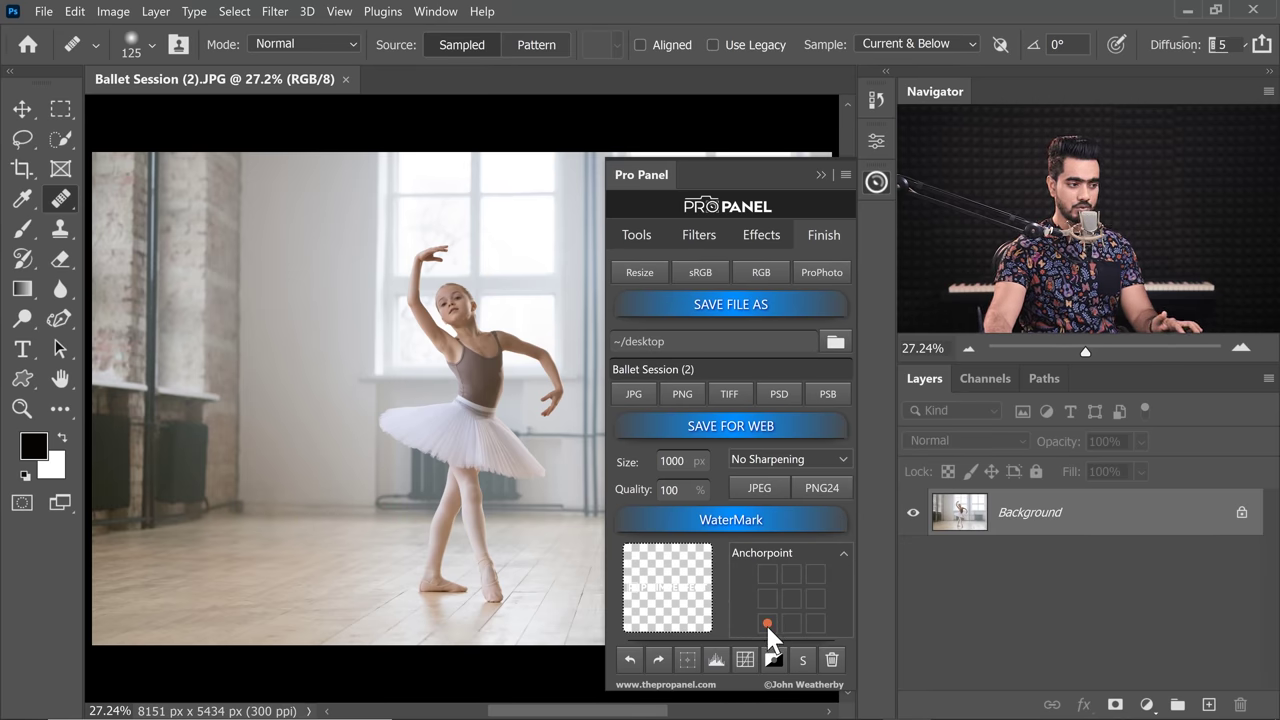
click(843, 552)
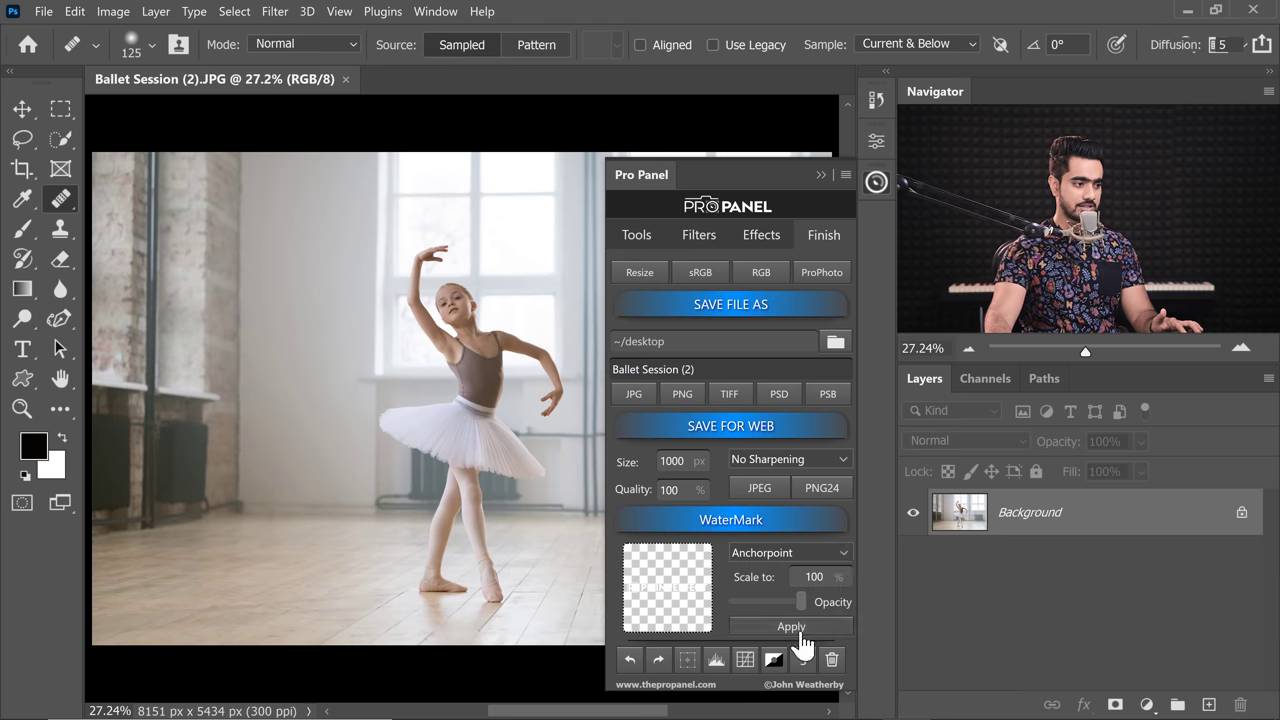
click(791, 626)
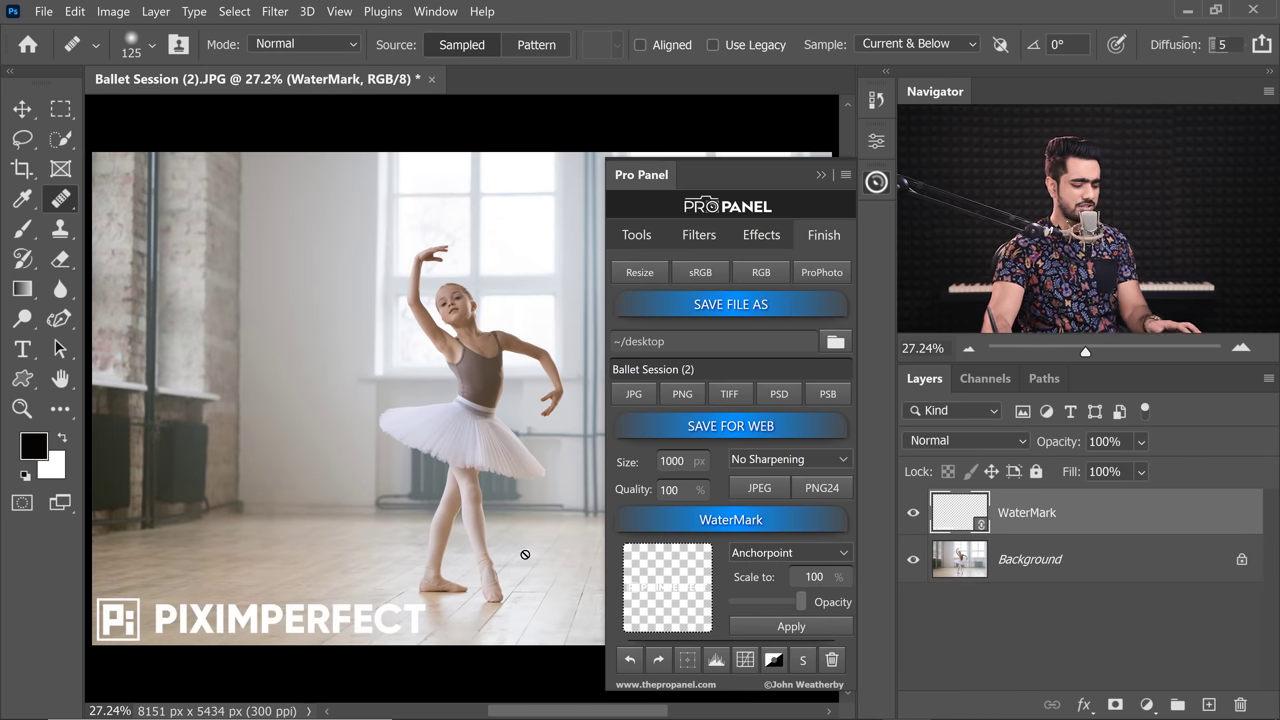
Step: Shrink the watermark to about 59% and raise it slightly off the bottom edge
key(ctrl+t)
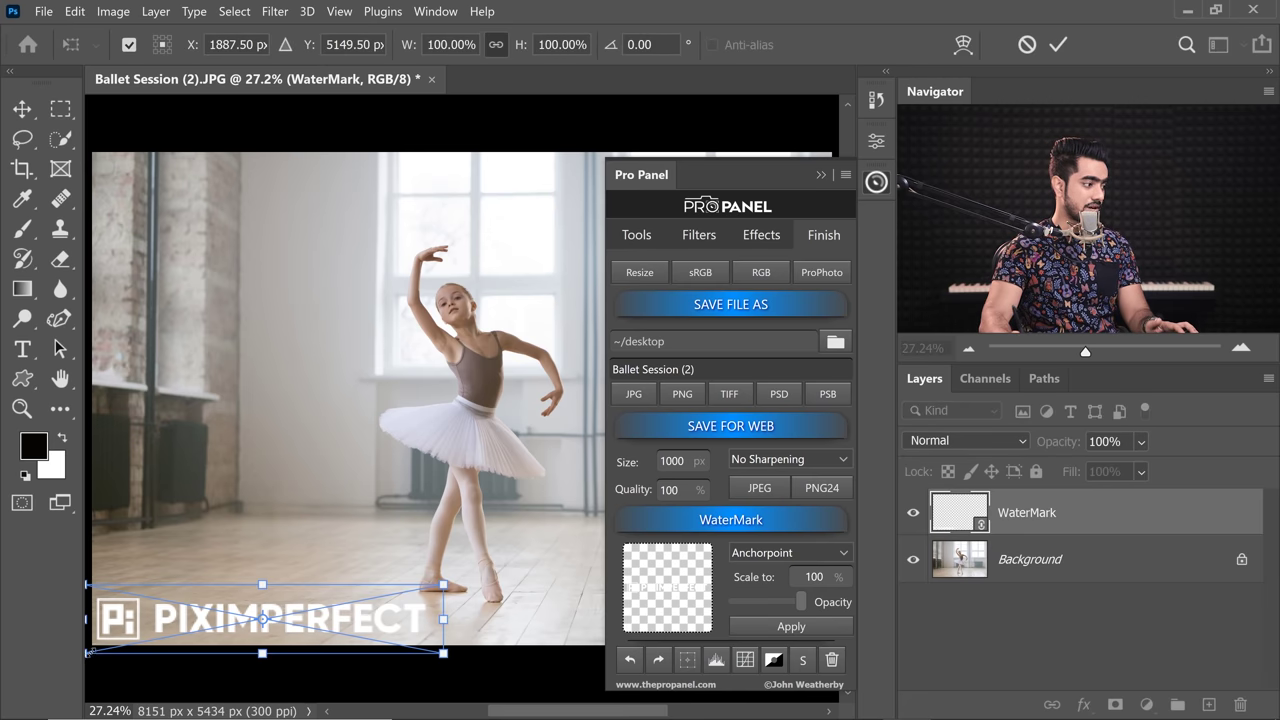
drag(88, 651, 229, 614)
mouse_move(393, 602)
mouse_down()
mouse_move(281, 565)
mouse_move(314, 570)
mouse_up()
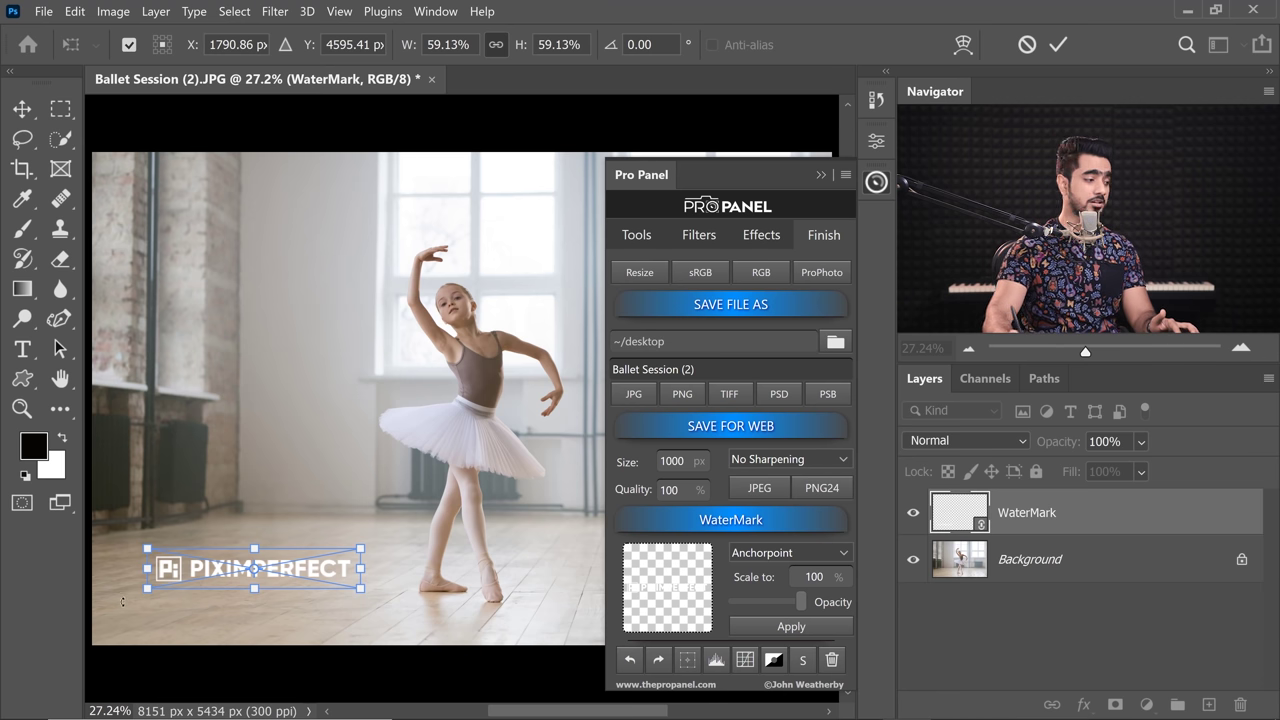
key(j)
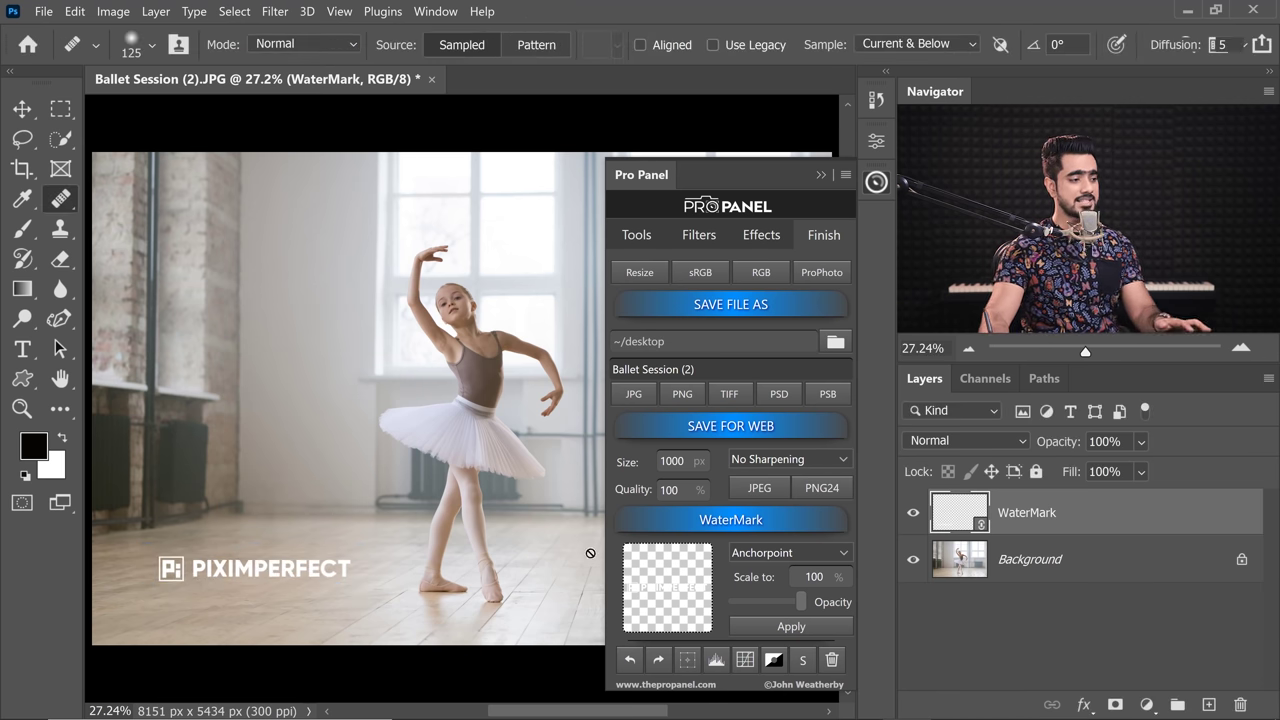